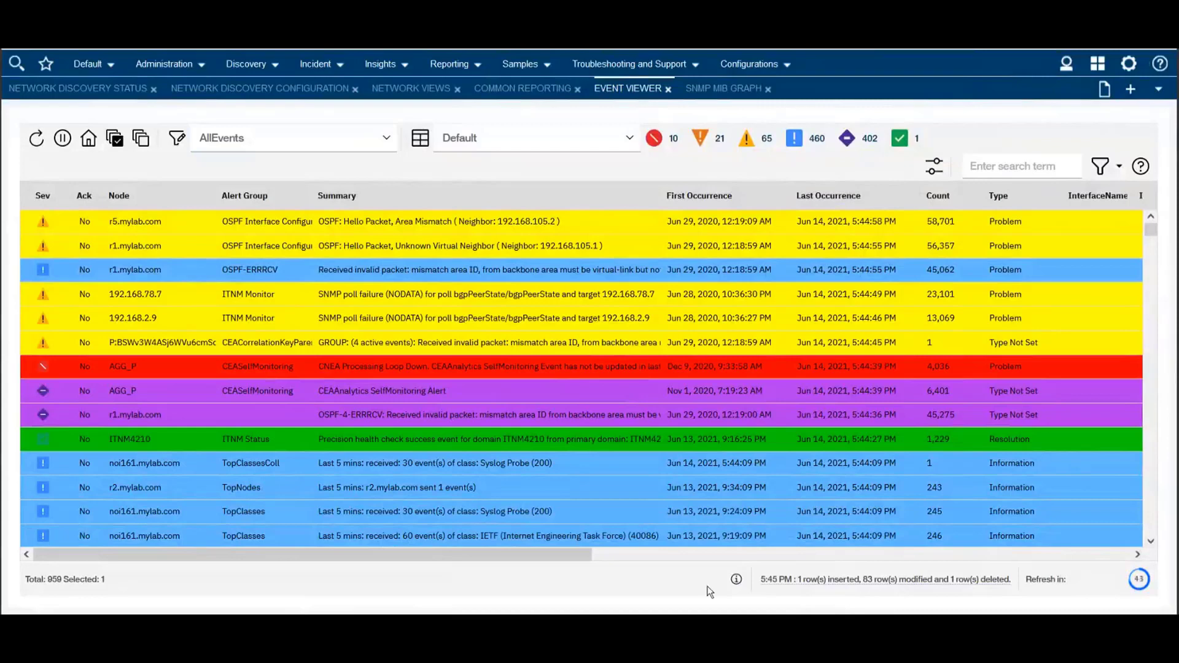
Display the All_Network_Devices topology map in Network Views and select the r4.mylab.com router.
{"action": "left_click", "coordinate": [407, 90]}
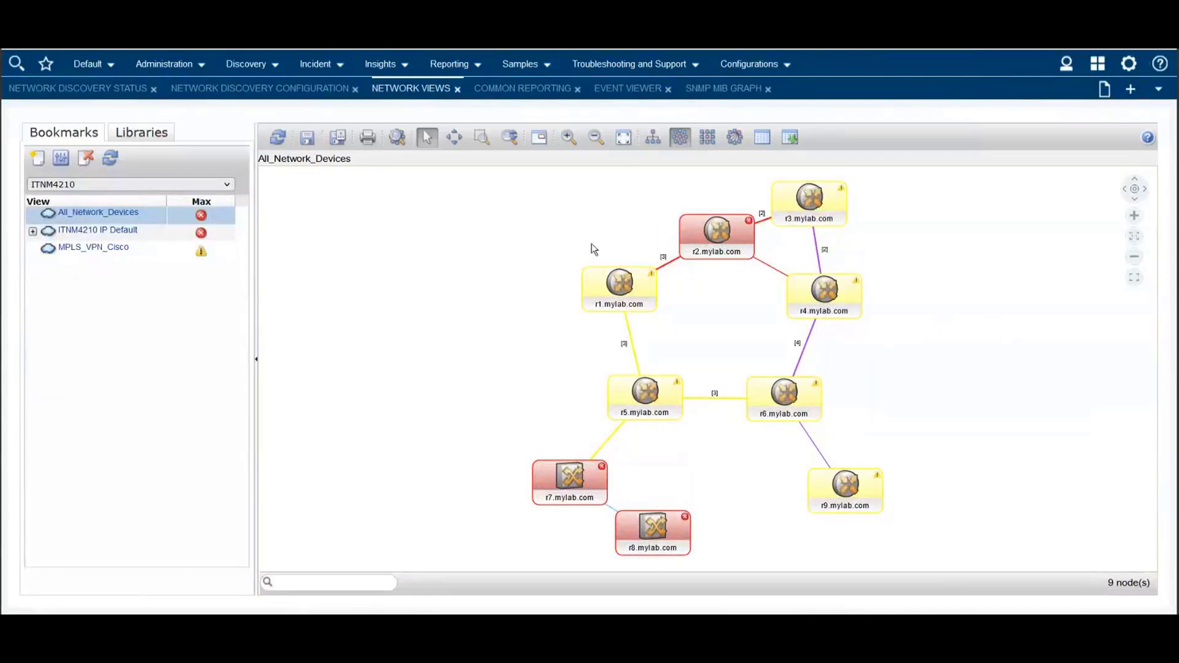
{"action": "left_click", "coordinate": [833, 312]}
Review the scope, seed and password settings of the network discovery configuration for domain ITNM4210.
{"action": "left_click", "coordinate": [258, 90]}
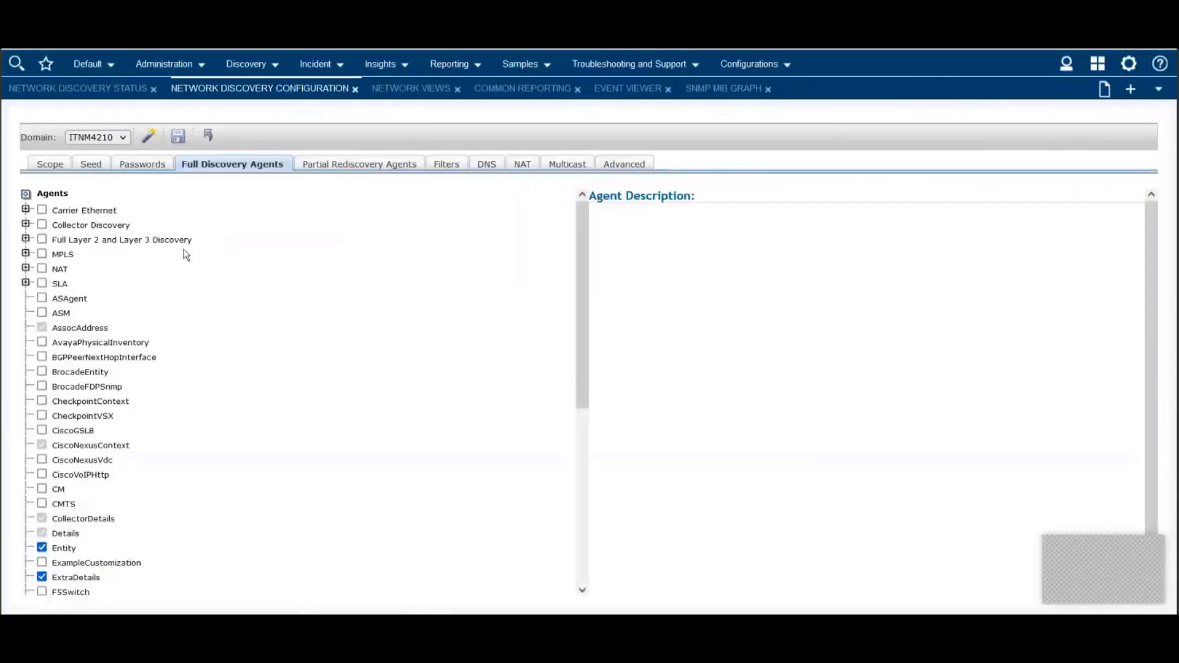
{"action": "left_click", "coordinate": [50, 166]}
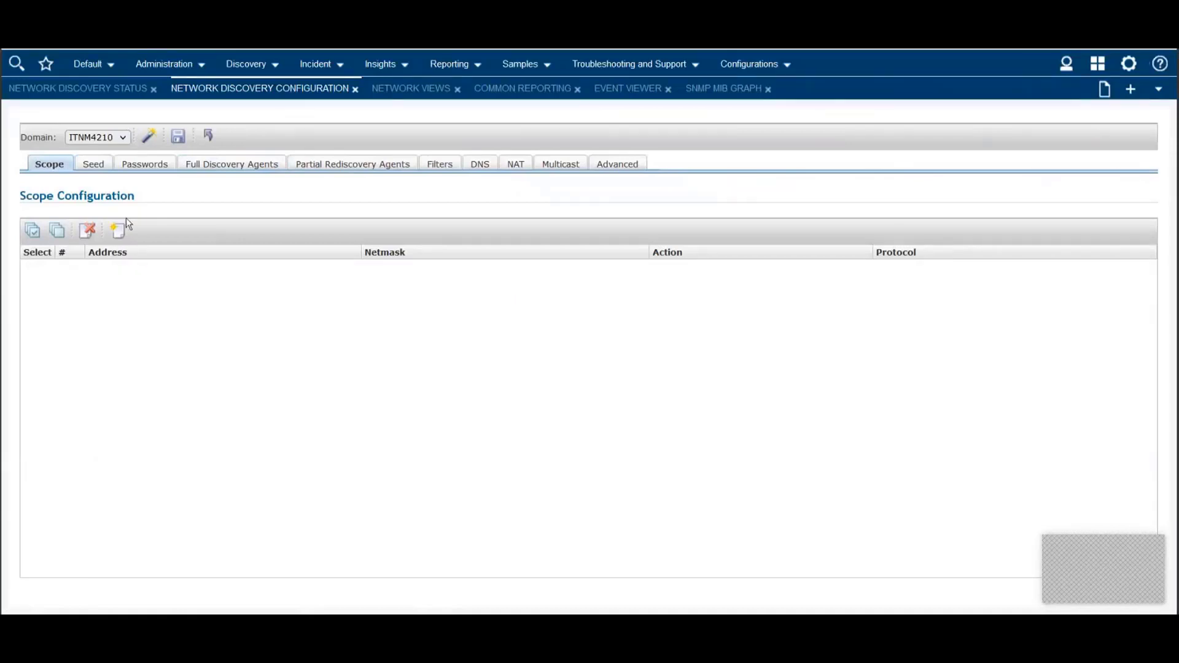
{"action": "left_click", "coordinate": [92, 166]}
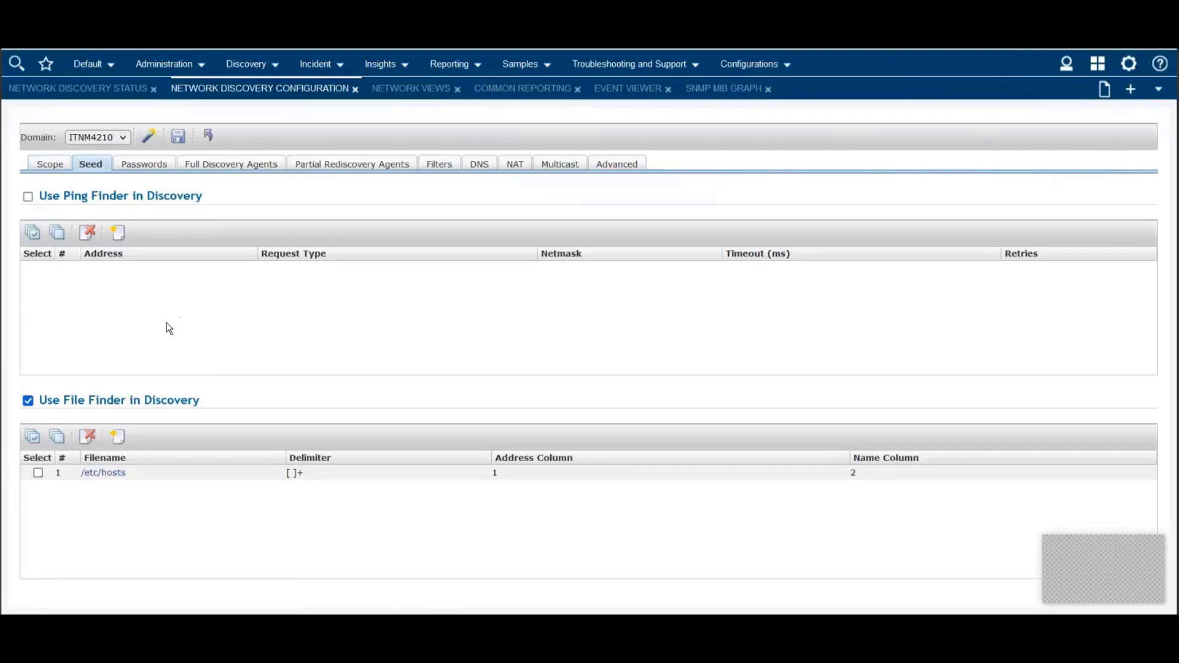
{"action": "left_click", "coordinate": [146, 166]}
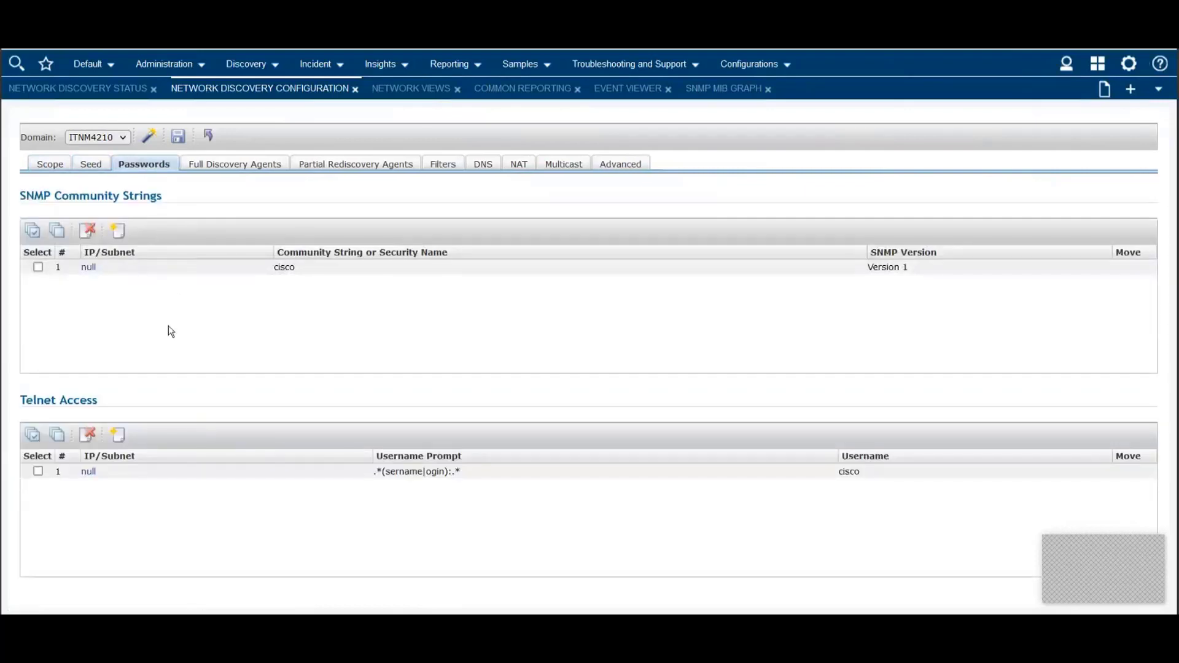
Review the full discovery agents, expanding FDDI and Layer 3 under Full Layer 2 and Layer 3 Discovery, and display the partial rediscovery agents.
{"action": "left_click", "coordinate": [232, 164]}
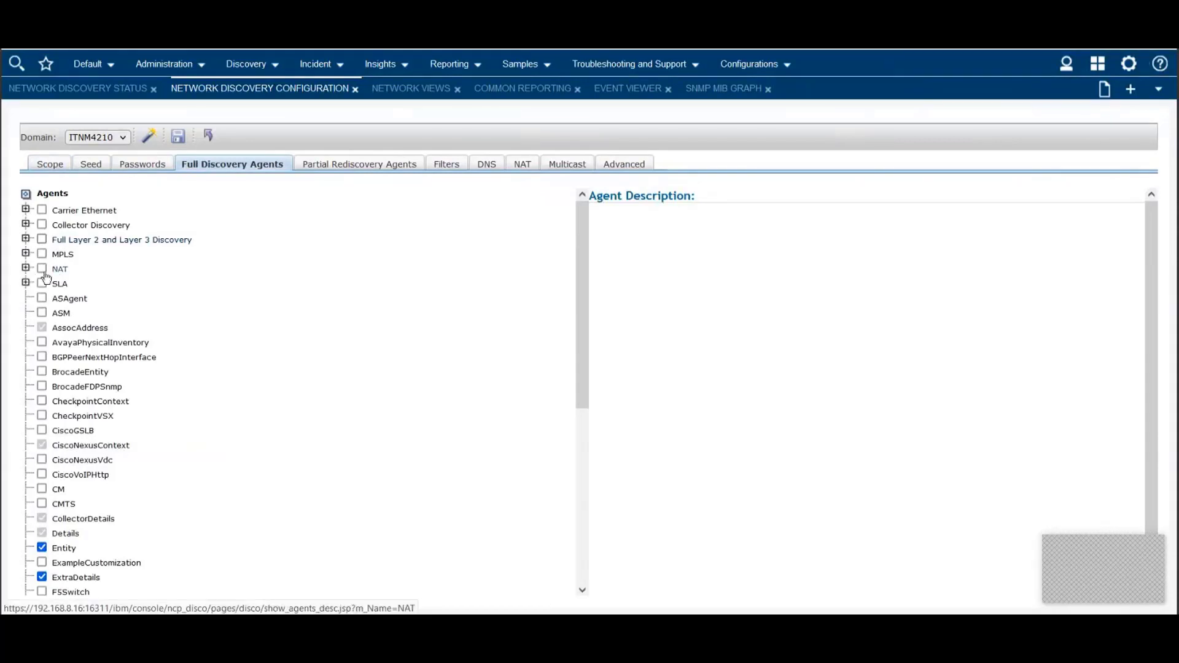
{"action": "left_click", "coordinate": [26, 239]}
{"action": "left_click", "coordinate": [38, 297]}
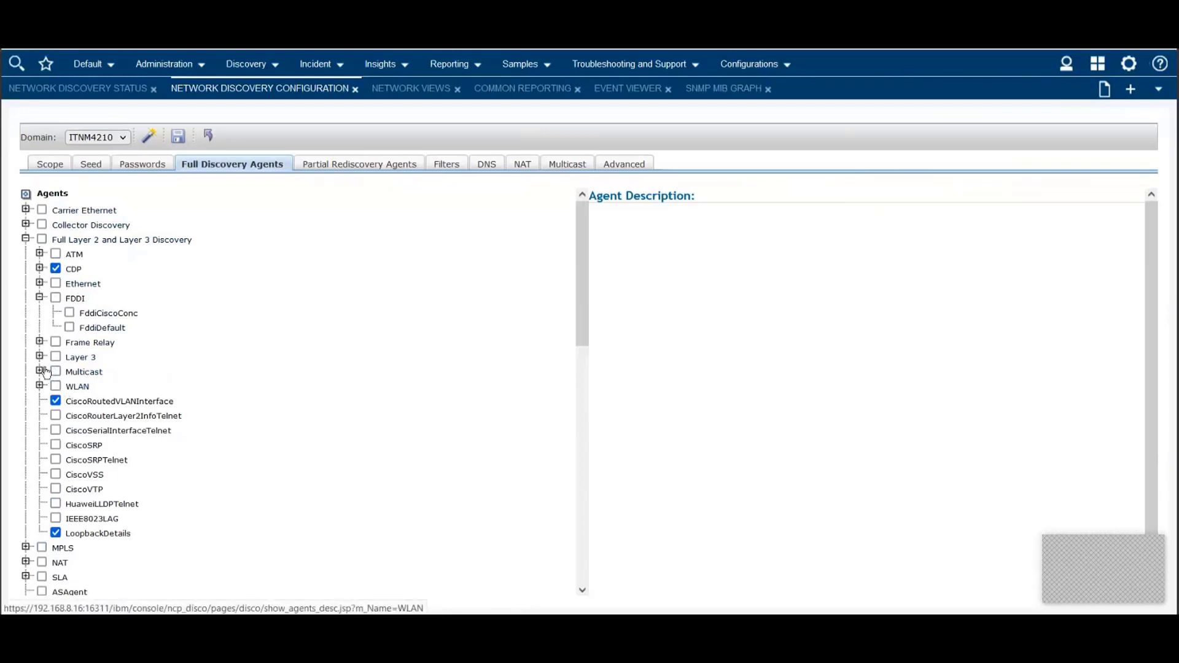
{"action": "left_click", "coordinate": [39, 356]}
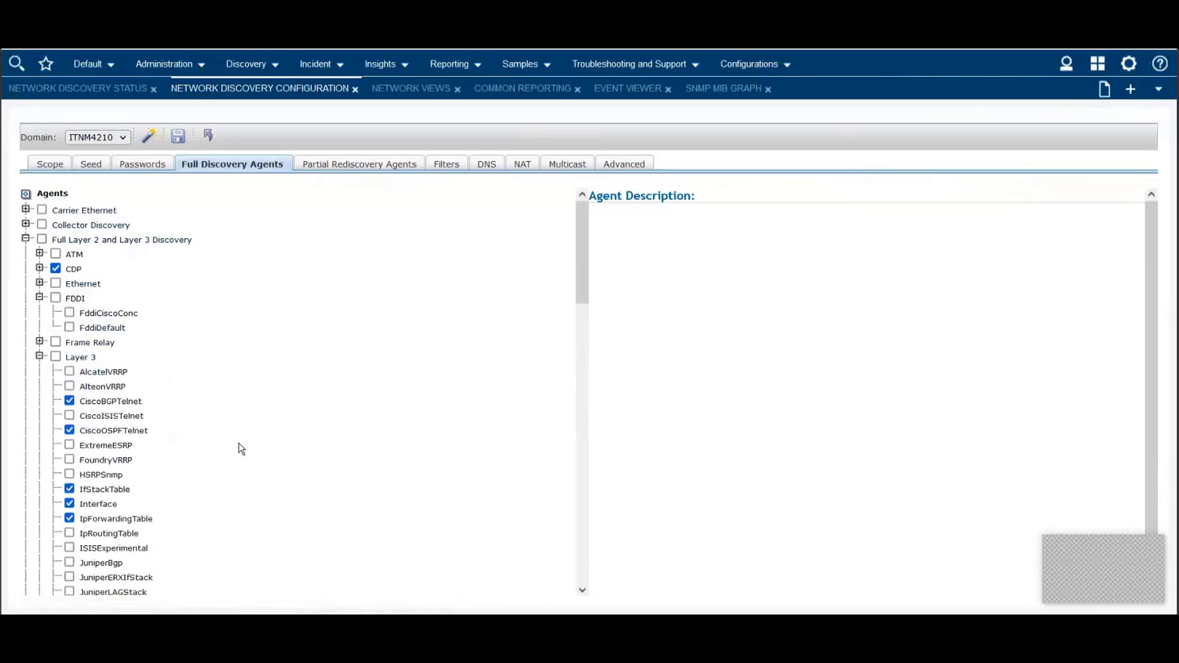
{"action": "scroll", "coordinate": [241, 448], "scroll_direction": "down", "scroll_amount": 3}
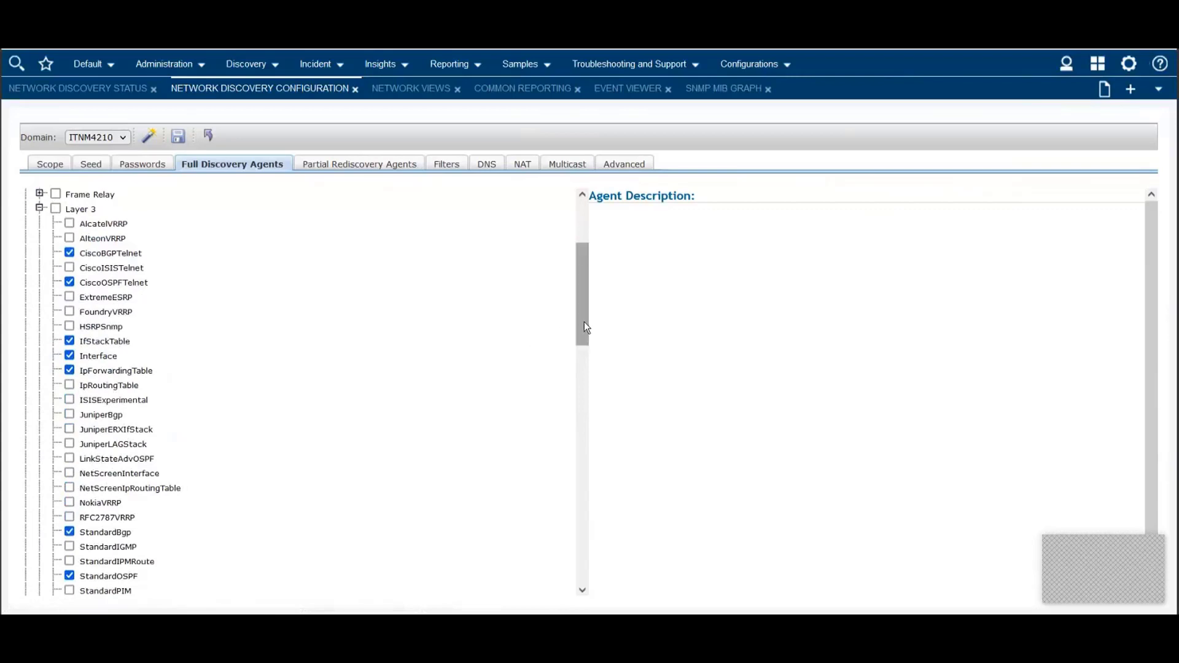
{"action": "left_click_drag", "start_coordinate": [584, 322], "coordinate": [578, 265]}
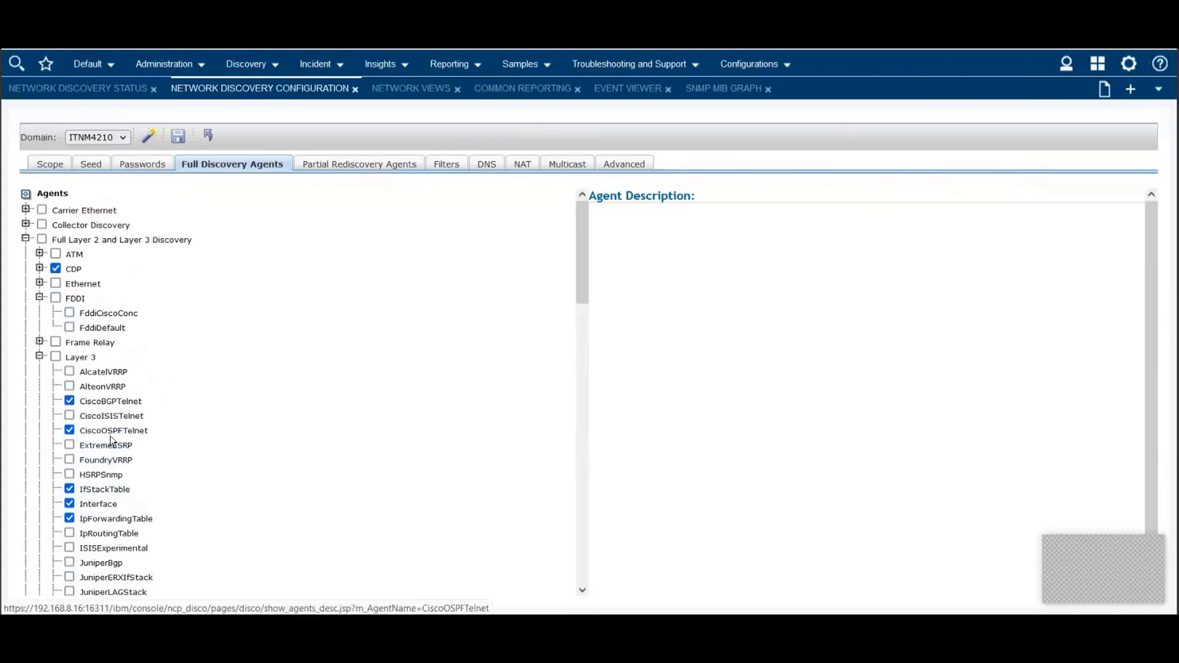
{"action": "left_click_drag", "start_coordinate": [580, 270], "coordinate": [581, 449]}
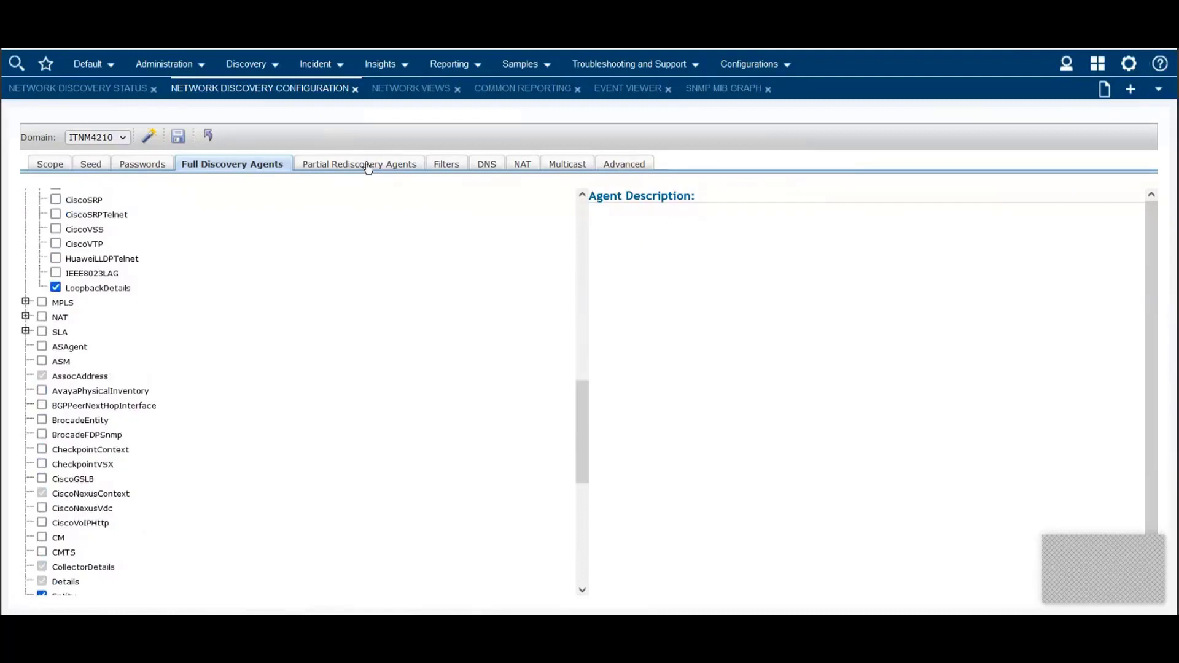
{"action": "left_click", "coordinate": [368, 165]}
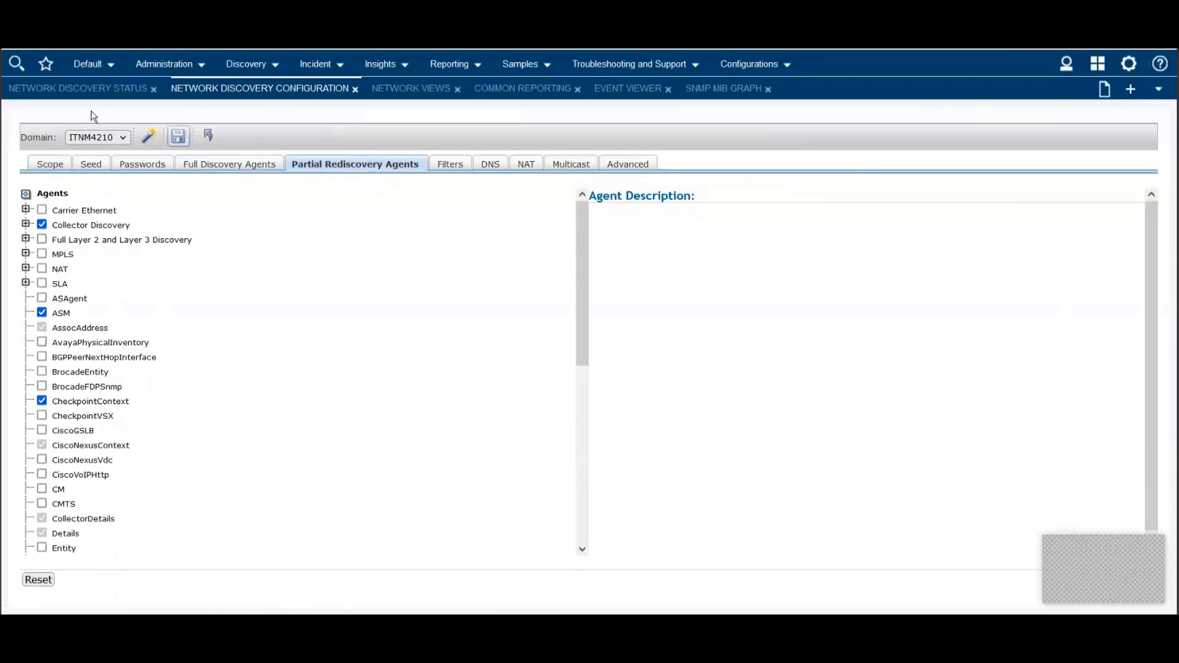
Check the network discovery phase monitoring and show the status of all entities for the ArpCache and CDP agents.
{"action": "left_click", "coordinate": [44, 89]}
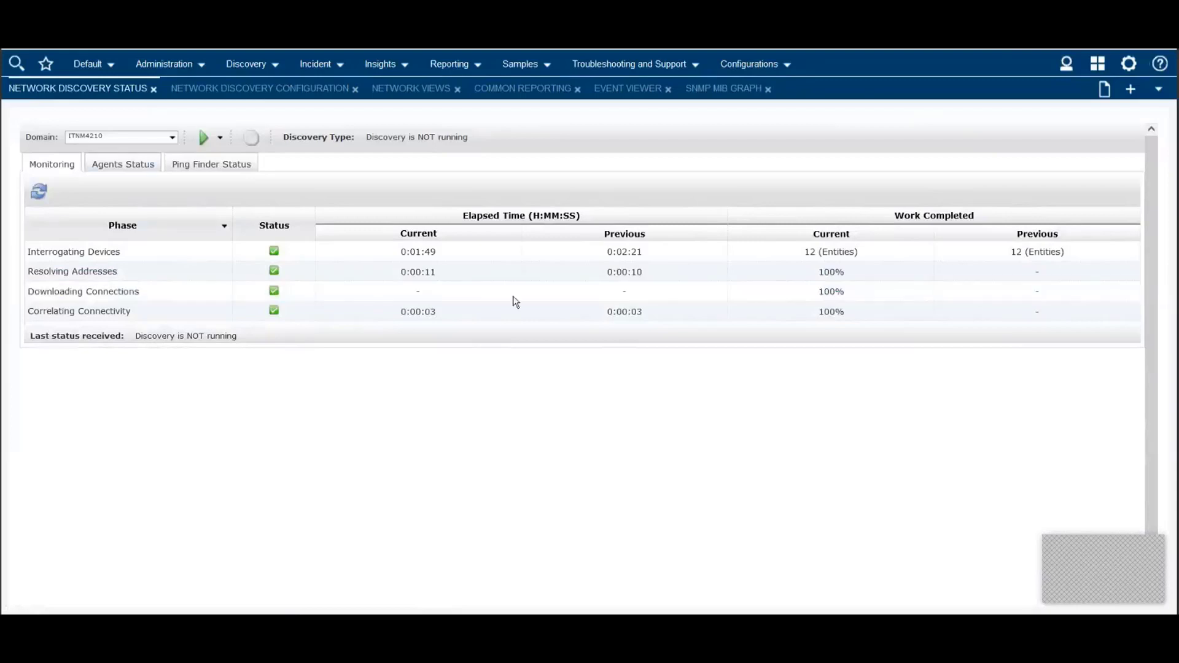
{"action": "left_click", "coordinate": [407, 247]}
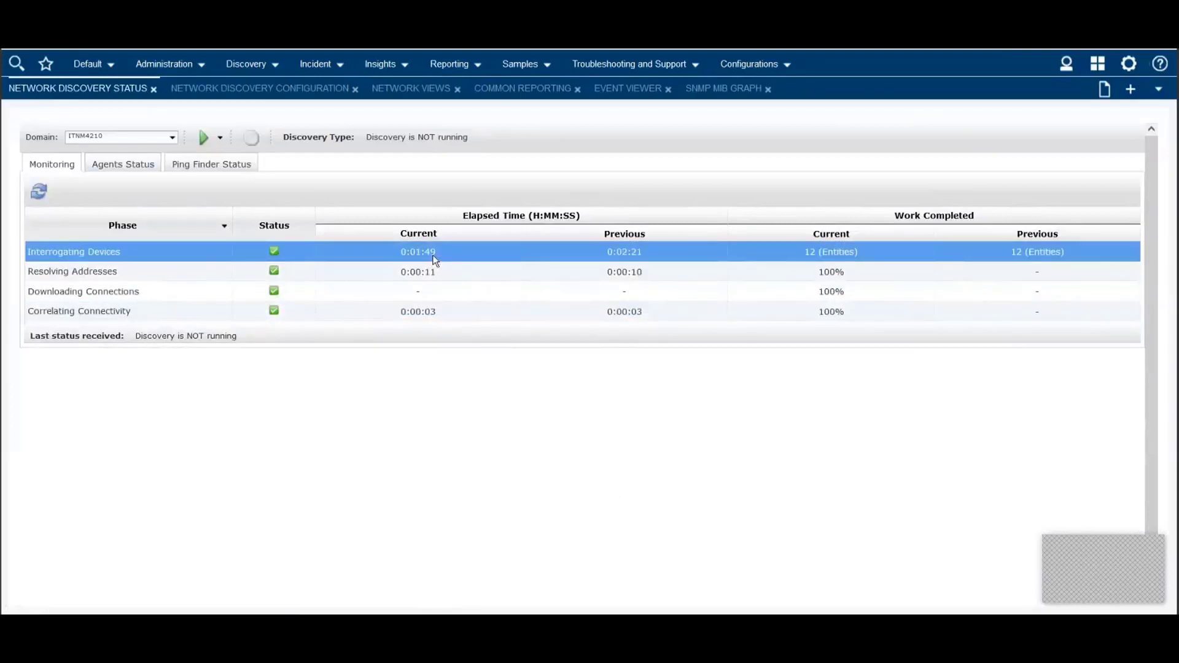
{"action": "left_click", "coordinate": [126, 166]}
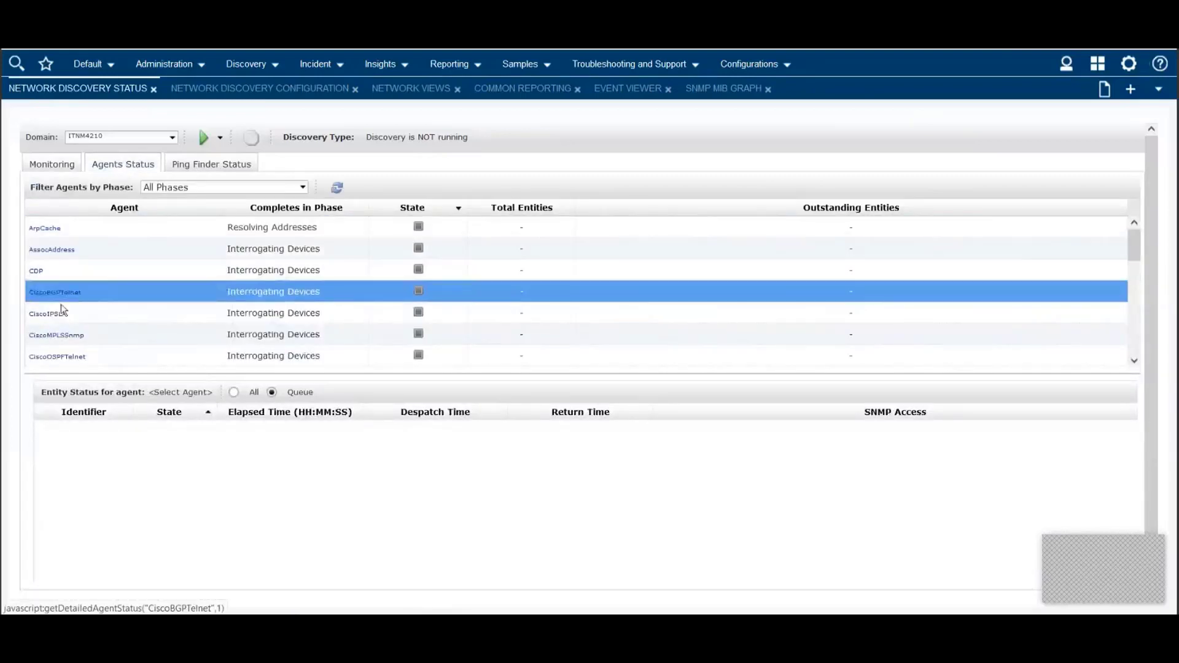
{"action": "left_click", "coordinate": [46, 229]}
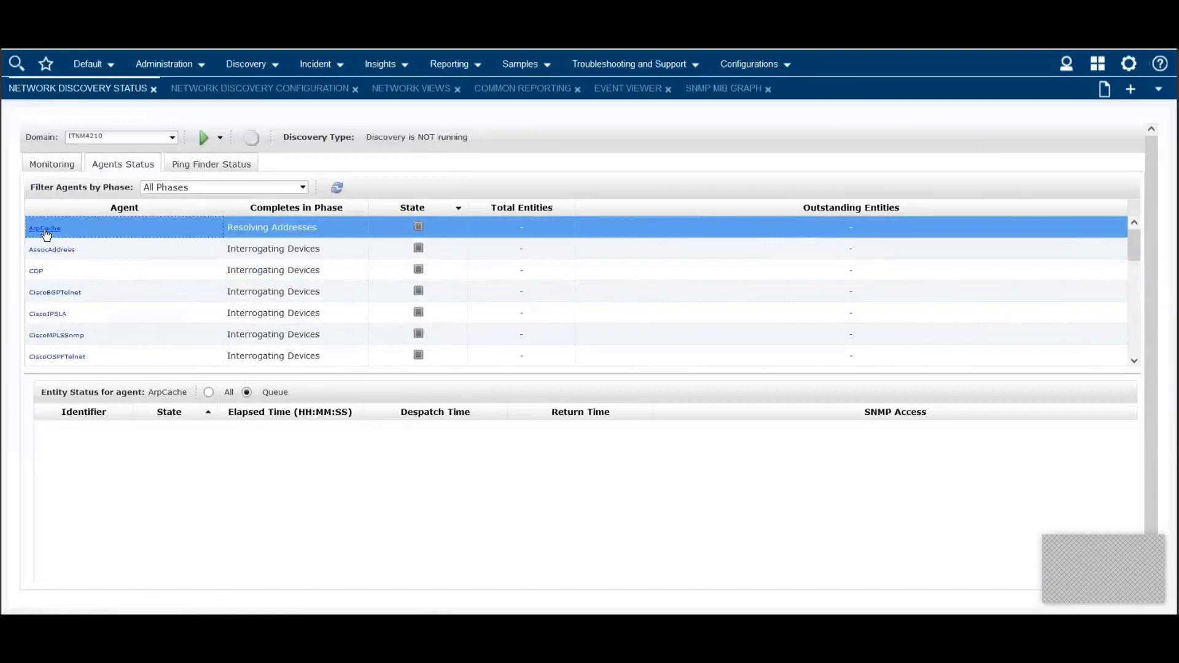
{"action": "left_click", "coordinate": [208, 392]}
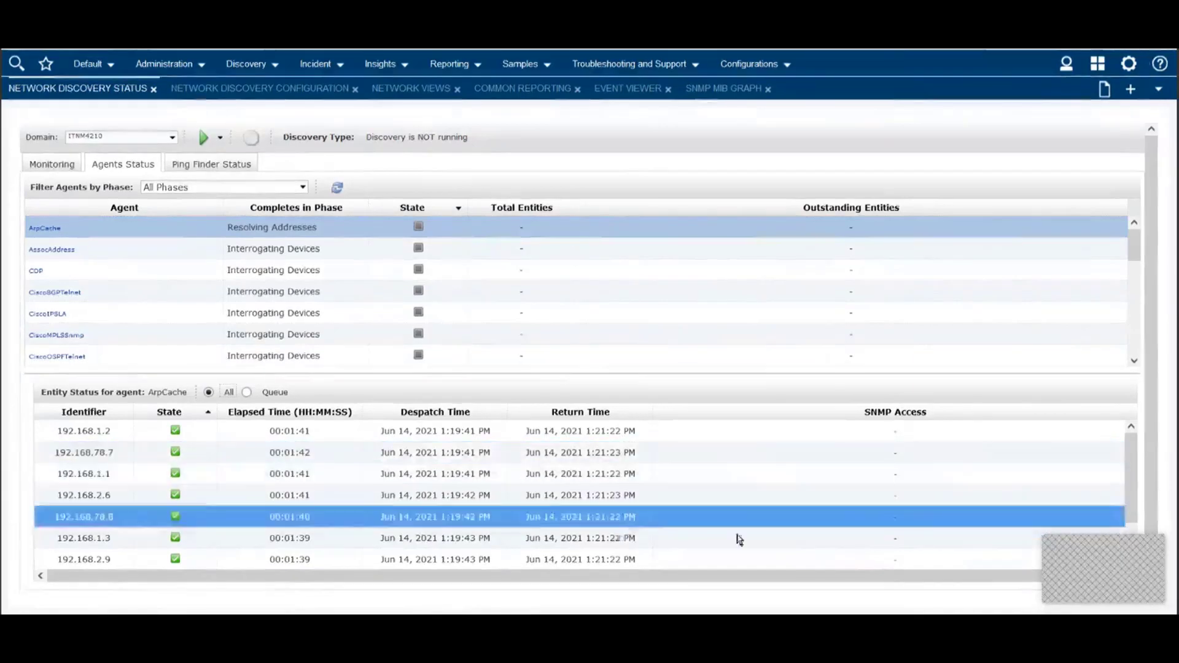
{"action": "left_click_drag", "start_coordinate": [1129, 488], "coordinate": [1128, 520]}
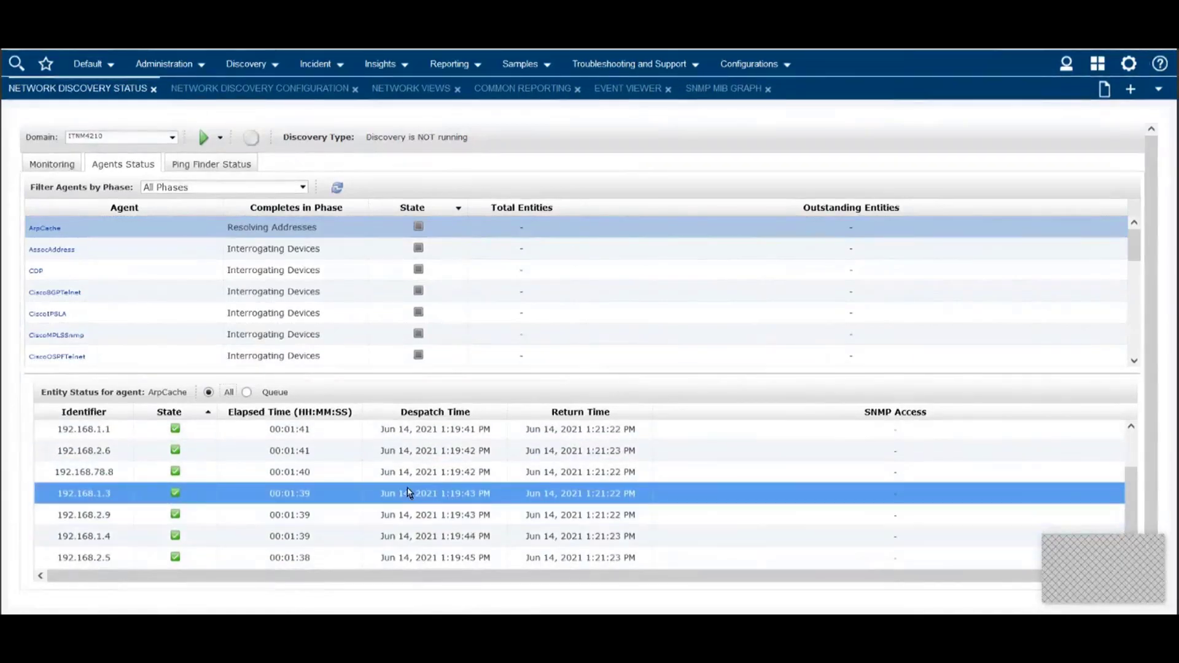
{"action": "left_click", "coordinate": [141, 271]}
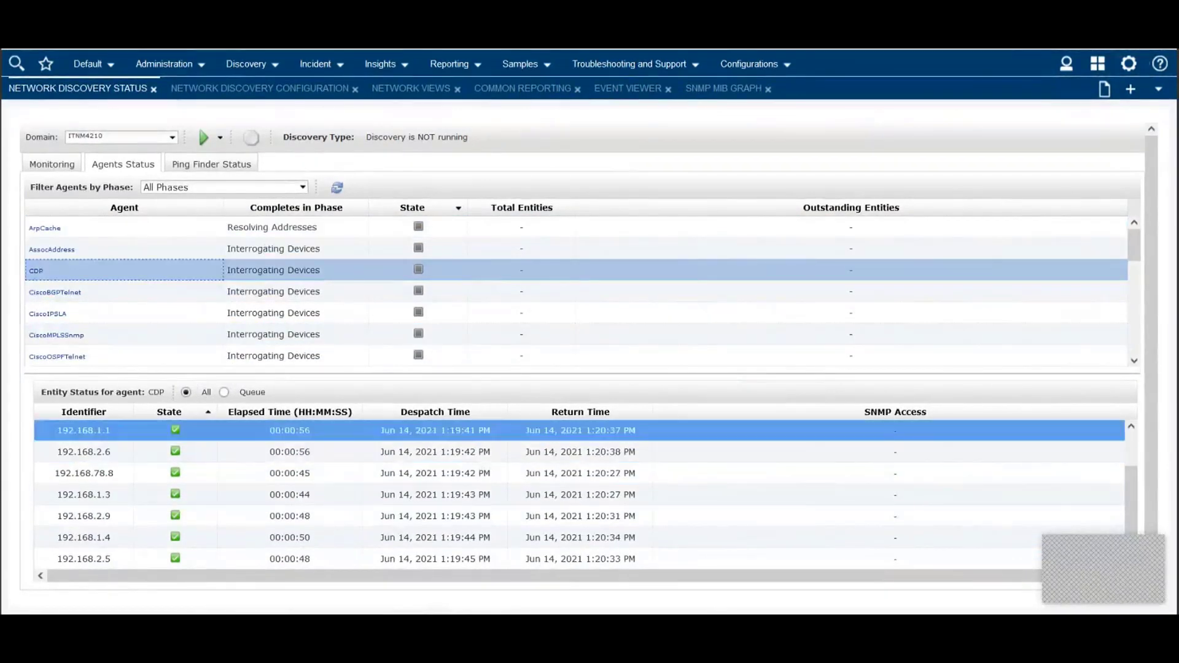
{"action": "left_click", "coordinate": [439, 433]}
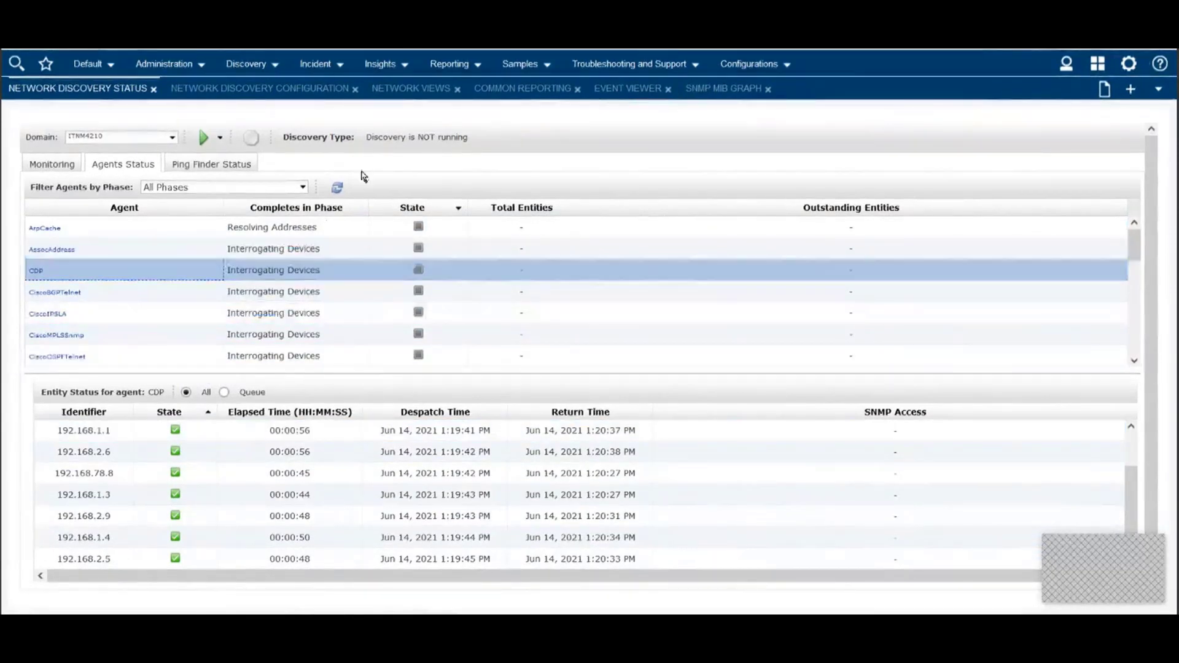
Show the device structure of r1.mylab.com from the network map and examine its chassis details, including the model.
{"action": "left_click", "coordinate": [402, 90]}
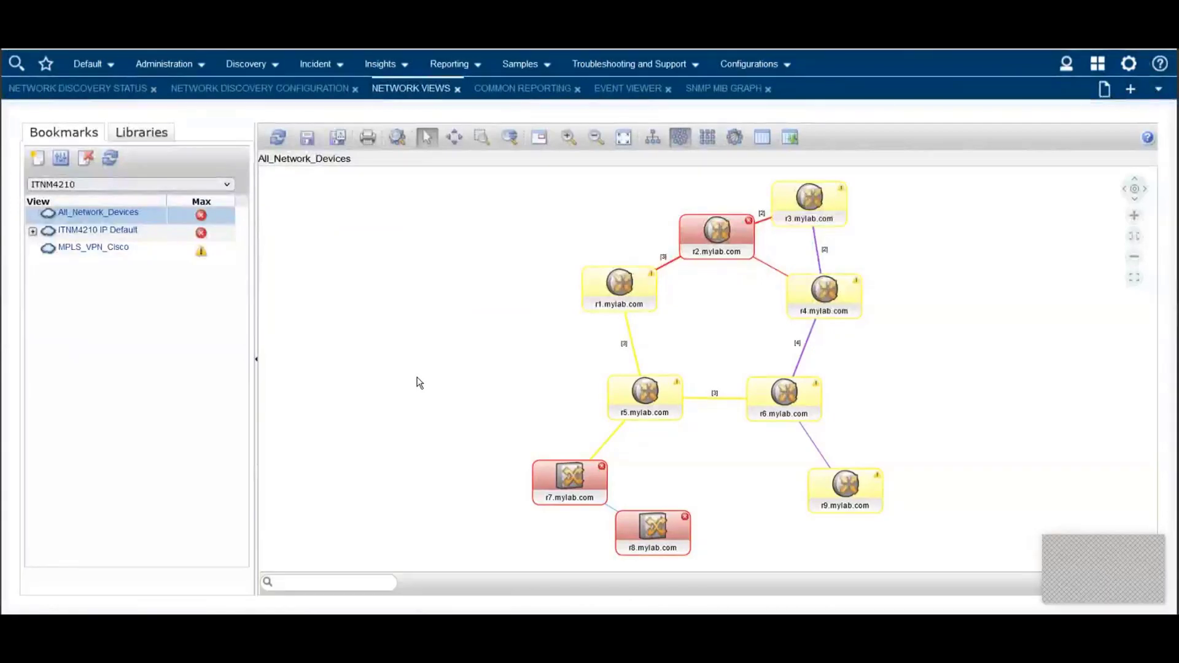
{"action": "left_click", "coordinate": [609, 295]}
{"action": "right_click", "coordinate": [609, 294]}
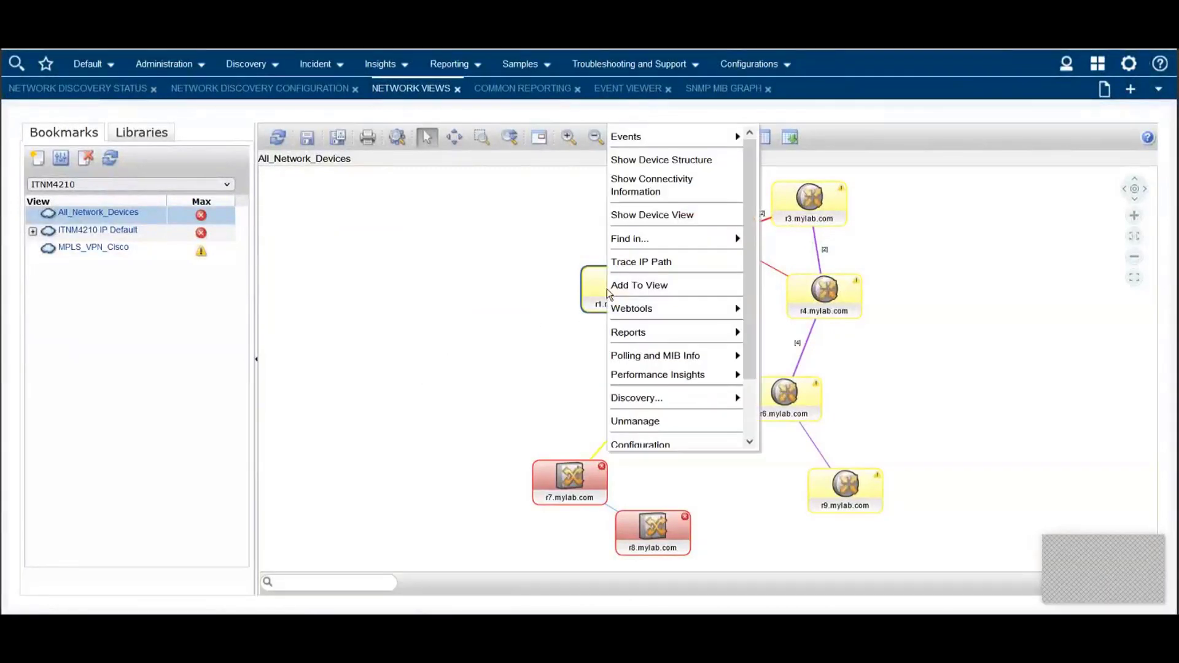
{"action": "left_click", "coordinate": [693, 160]}
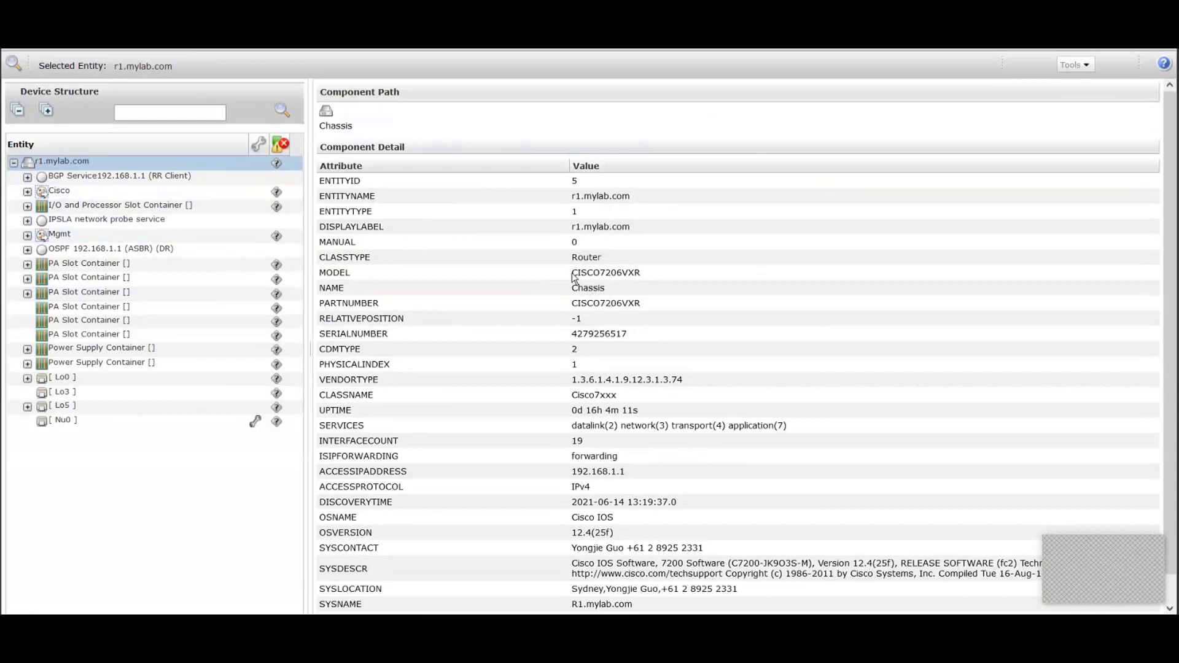
{"action": "left_click_drag", "start_coordinate": [572, 272], "coordinate": [645, 273]}
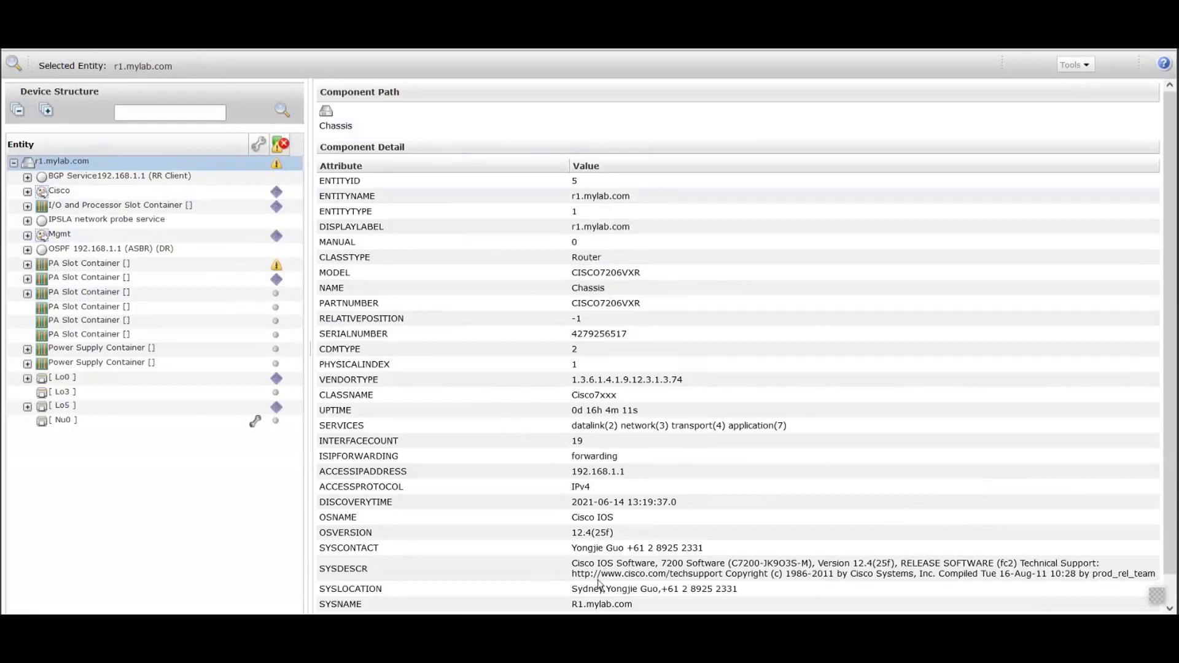
{"action": "scroll", "coordinate": [1152, 393], "scroll_direction": "down", "scroll_amount": 1}
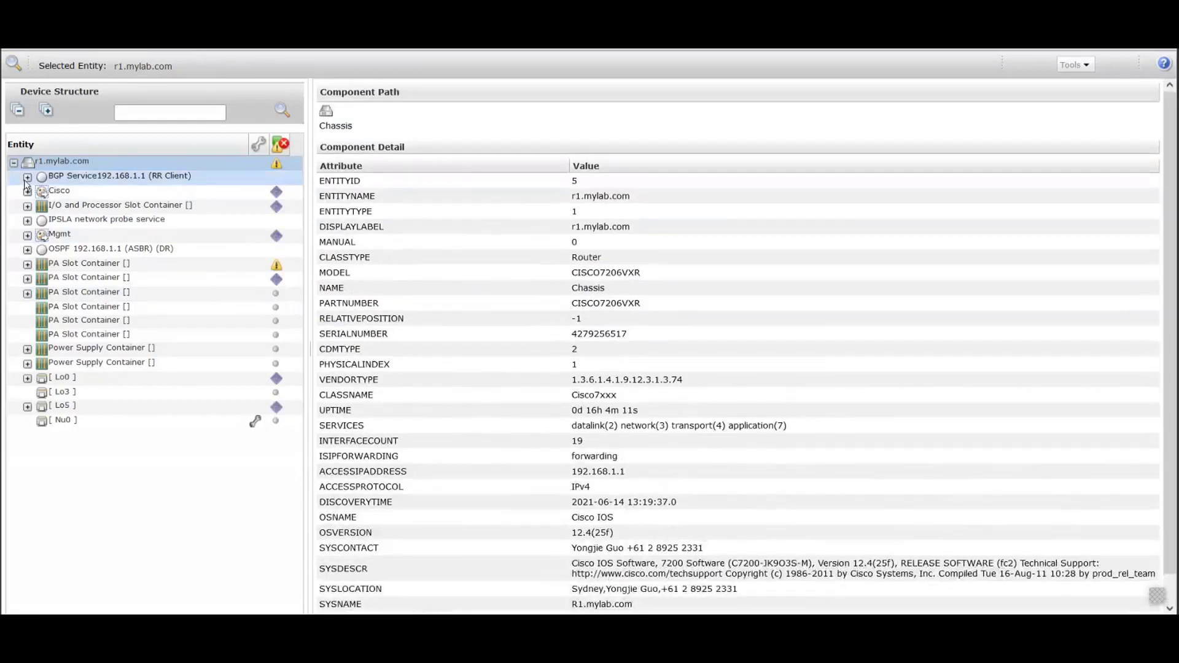
Expand the BGP service down to interface Fa1/1 and the first PA Slot Container down to the Dual Port FastEthernet card's contents.
{"action": "left_click", "coordinate": [27, 177]}
{"action": "left_click", "coordinate": [42, 192]}
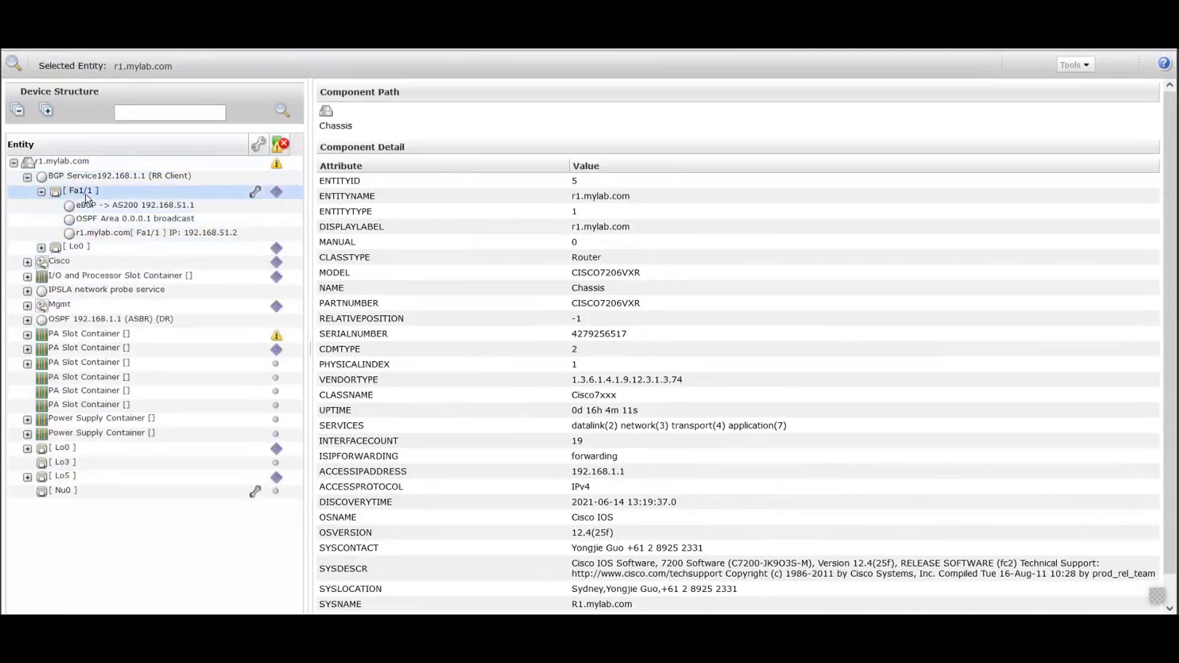
{"action": "left_click", "coordinate": [27, 334]}
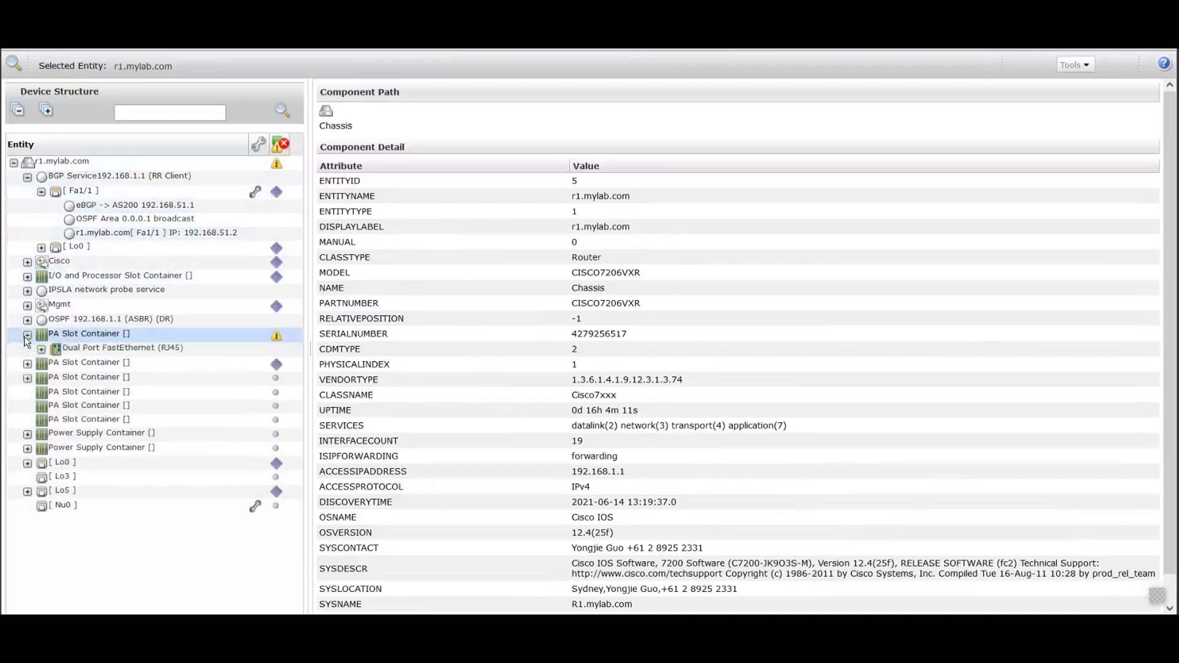
{"action": "left_click", "coordinate": [41, 349]}
{"action": "left_click", "coordinate": [55, 363]}
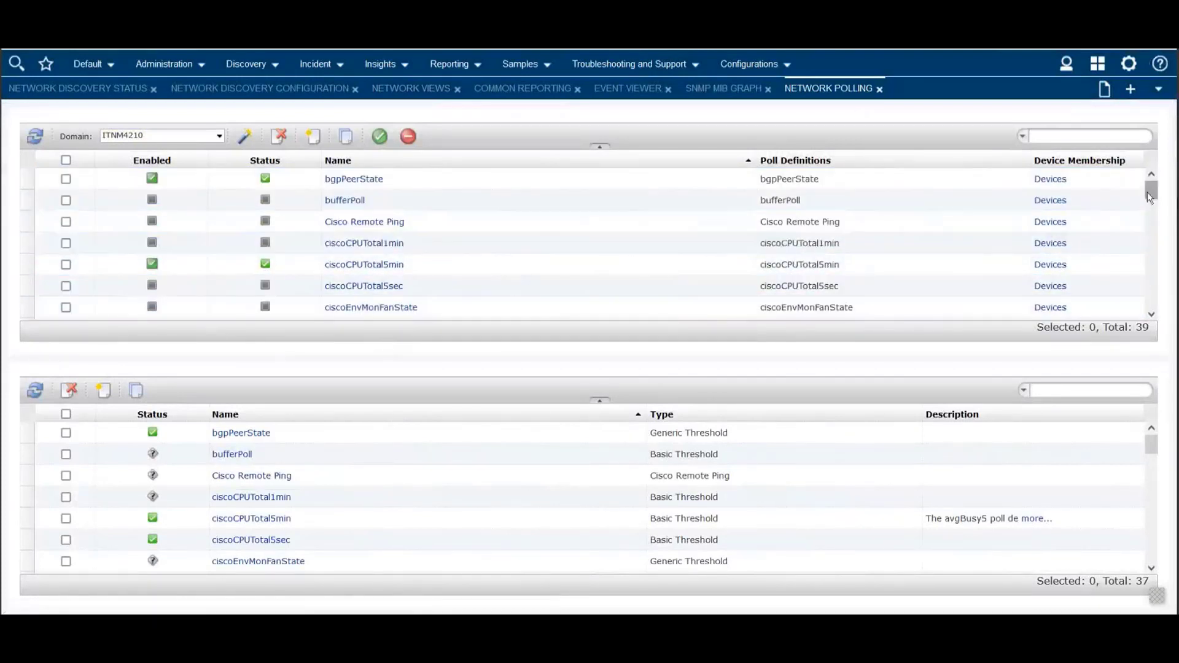
Look through the poll policies in Network Polling and open the ciscoCPUTotal5min poll definition.
{"action": "left_click_drag", "start_coordinate": [1150, 193], "coordinate": [1149, 317]}
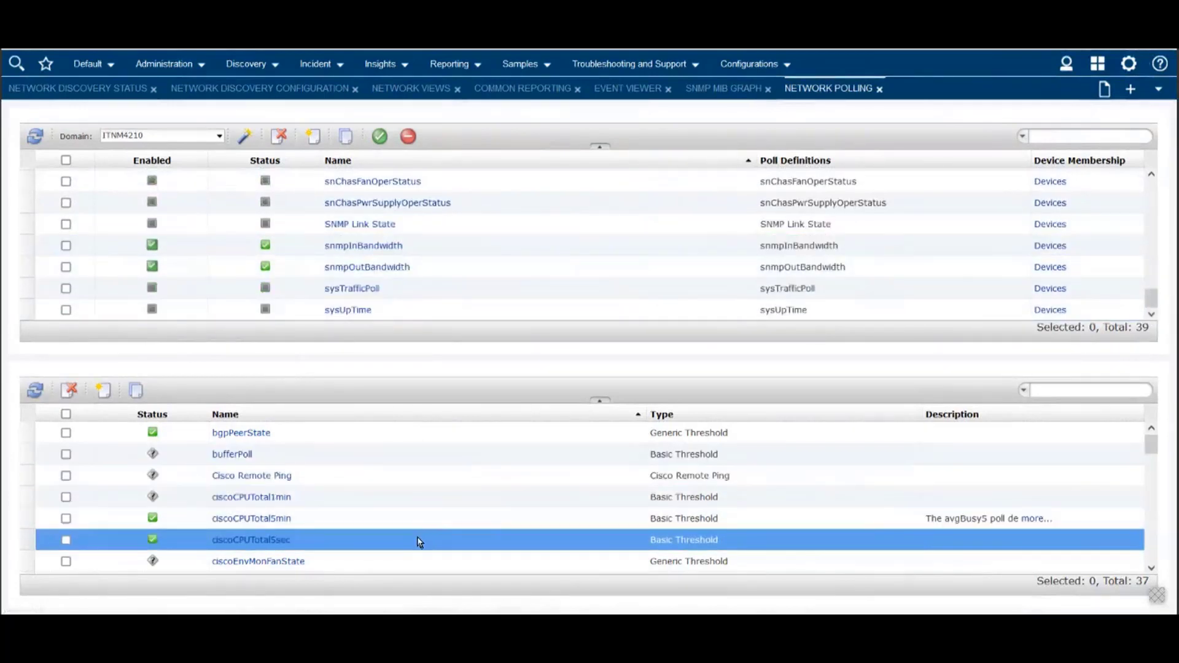
{"action": "left_click_drag", "start_coordinate": [1150, 447], "coordinate": [1151, 459]}
{"action": "left_click", "coordinate": [264, 484]}
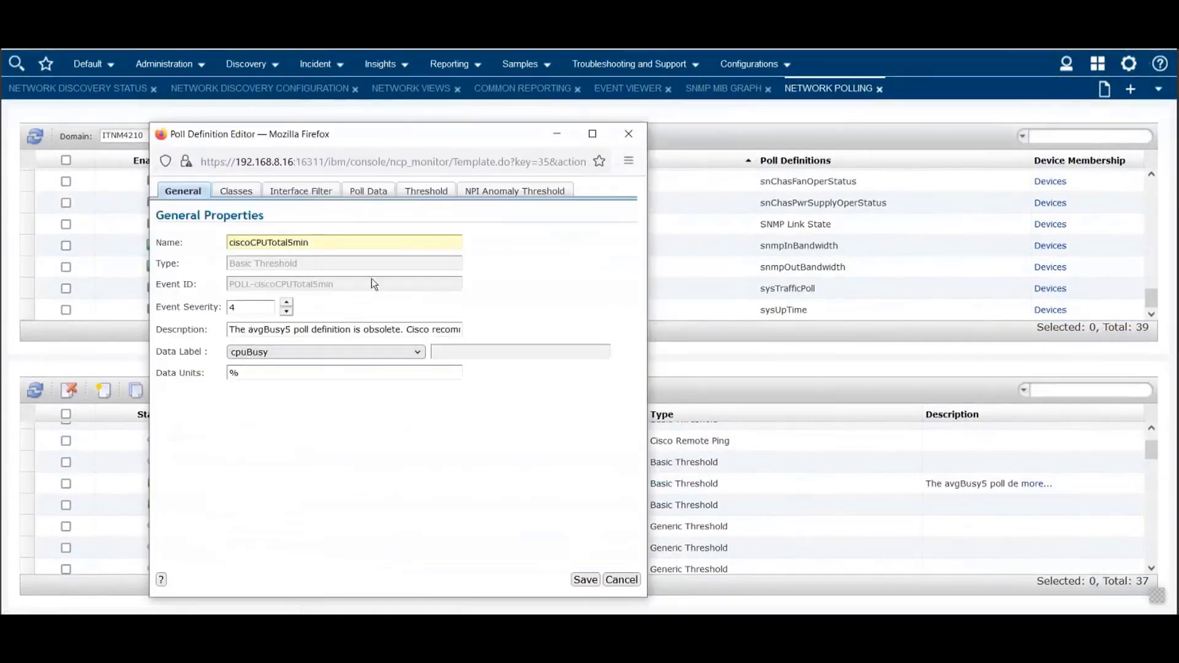
Review the poll definition's classes, interface filter, poll data and thresholds, and close it without saving.
{"action": "left_click", "coordinate": [241, 192]}
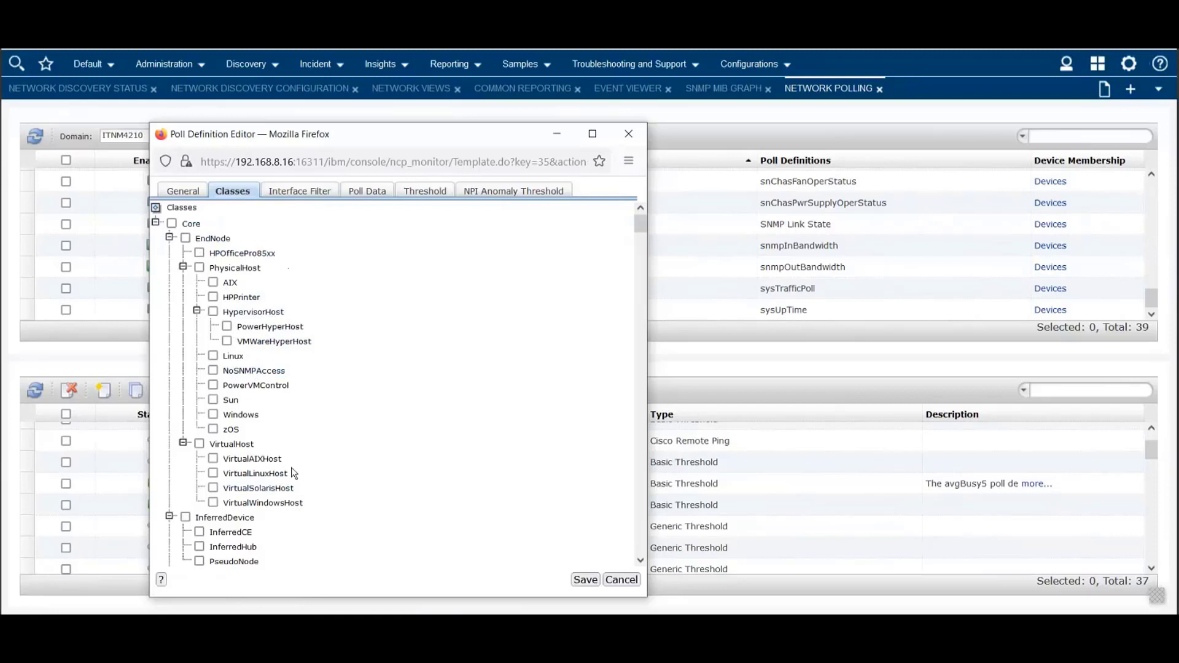
{"action": "left_click", "coordinate": [305, 193]}
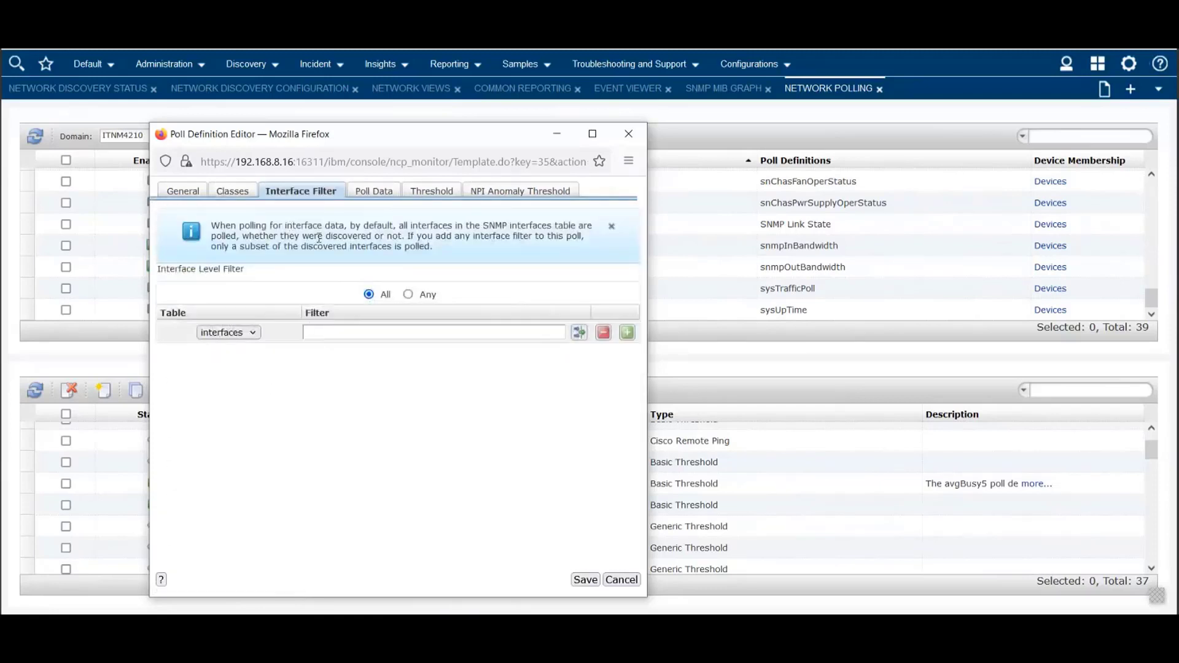
{"action": "left_click", "coordinate": [352, 334]}
{"action": "left_click", "coordinate": [374, 191]}
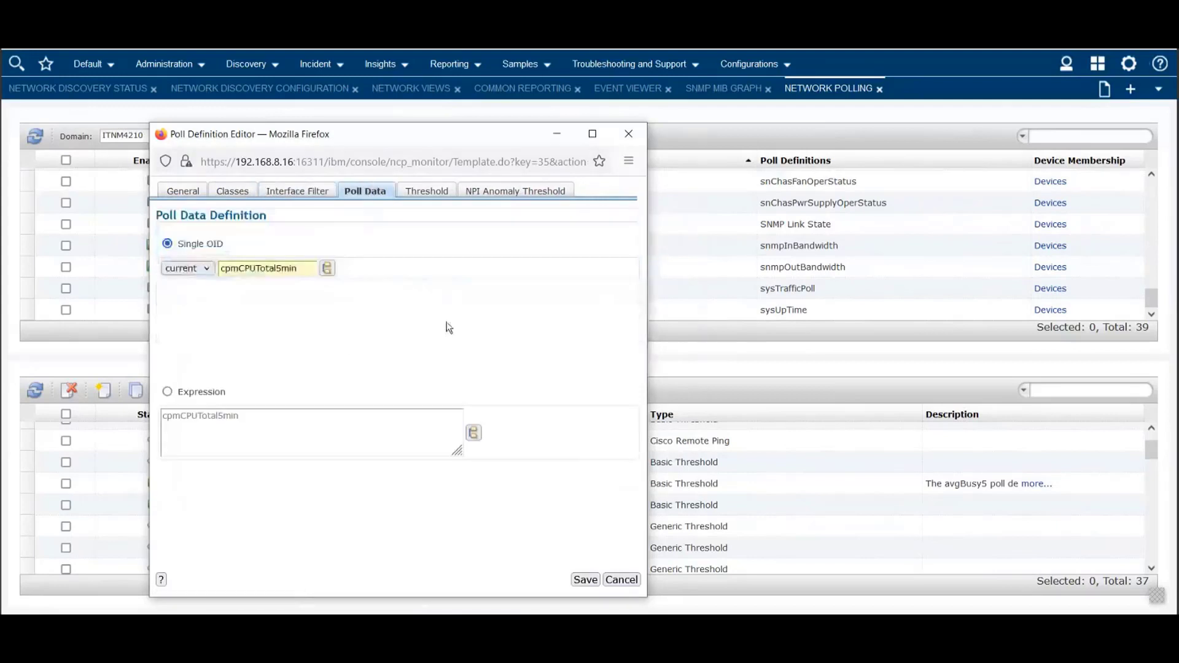
{"action": "left_click", "coordinate": [428, 193]}
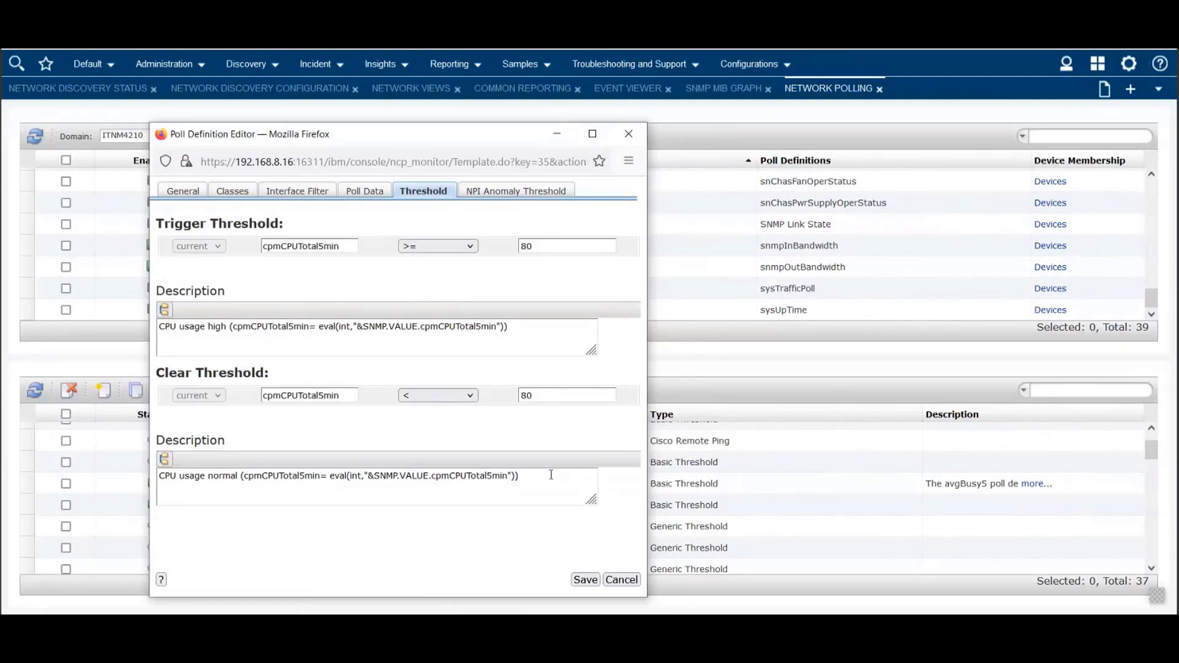
{"action": "left_click", "coordinate": [620, 580]}
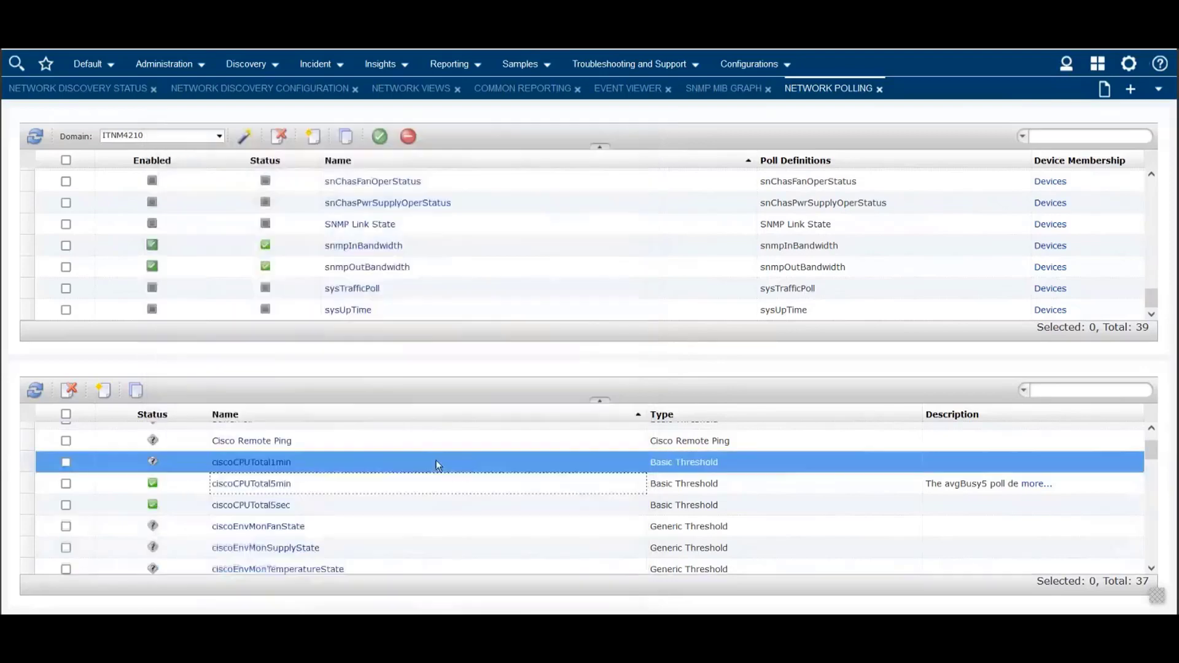
Open the snmpInBandwidth poll definition, review its interface filter and poll data, close it, and look over the remaining poll definitions.
{"action": "left_click", "coordinate": [448, 494]}
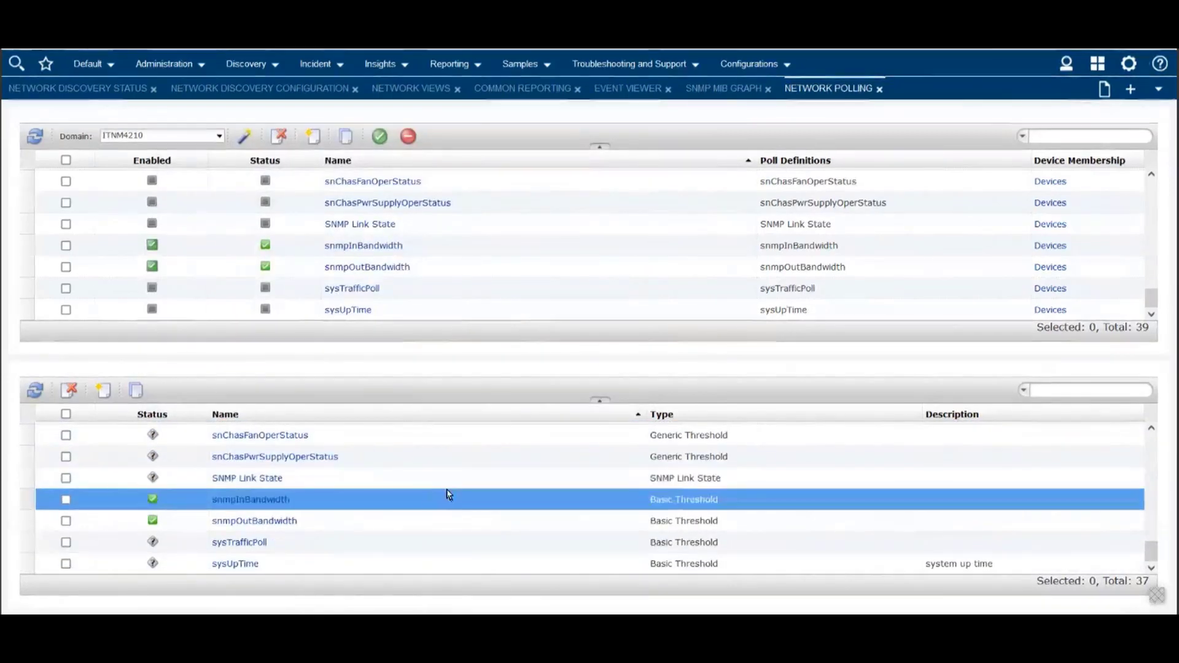
{"action": "left_click", "coordinate": [258, 500]}
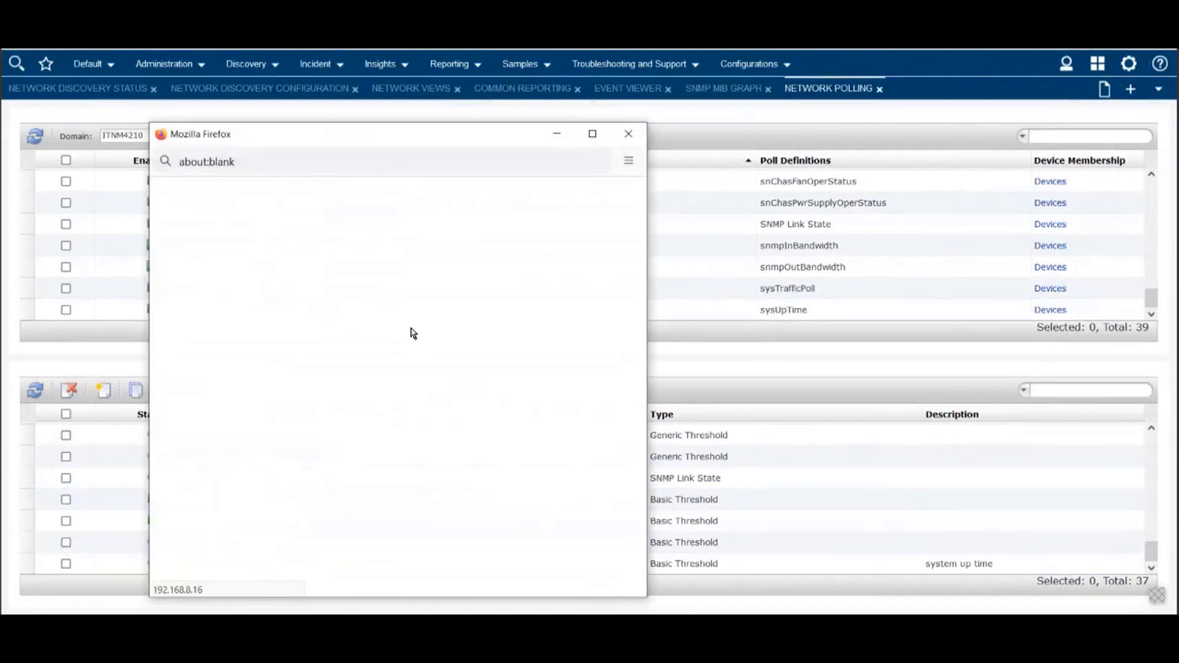
{"action": "left_click", "coordinate": [327, 190]}
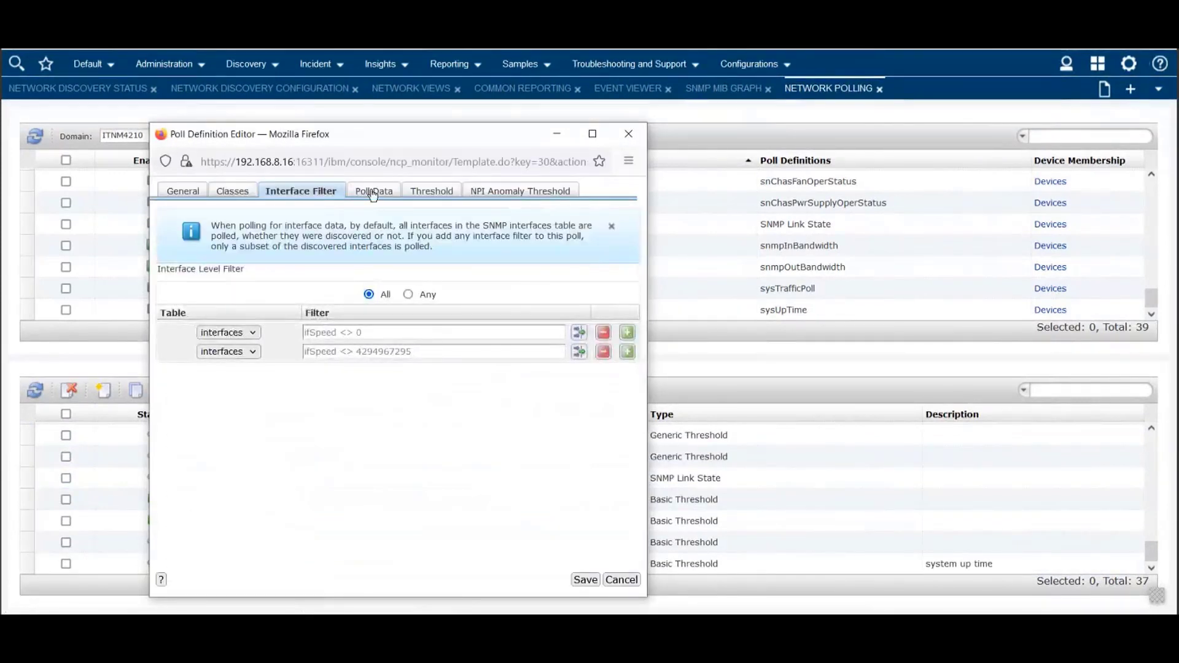
{"action": "left_click", "coordinate": [373, 191]}
{"action": "left_click_drag", "start_coordinate": [370, 451], "coordinate": [156, 420]}
{"action": "left_click", "coordinate": [368, 444]}
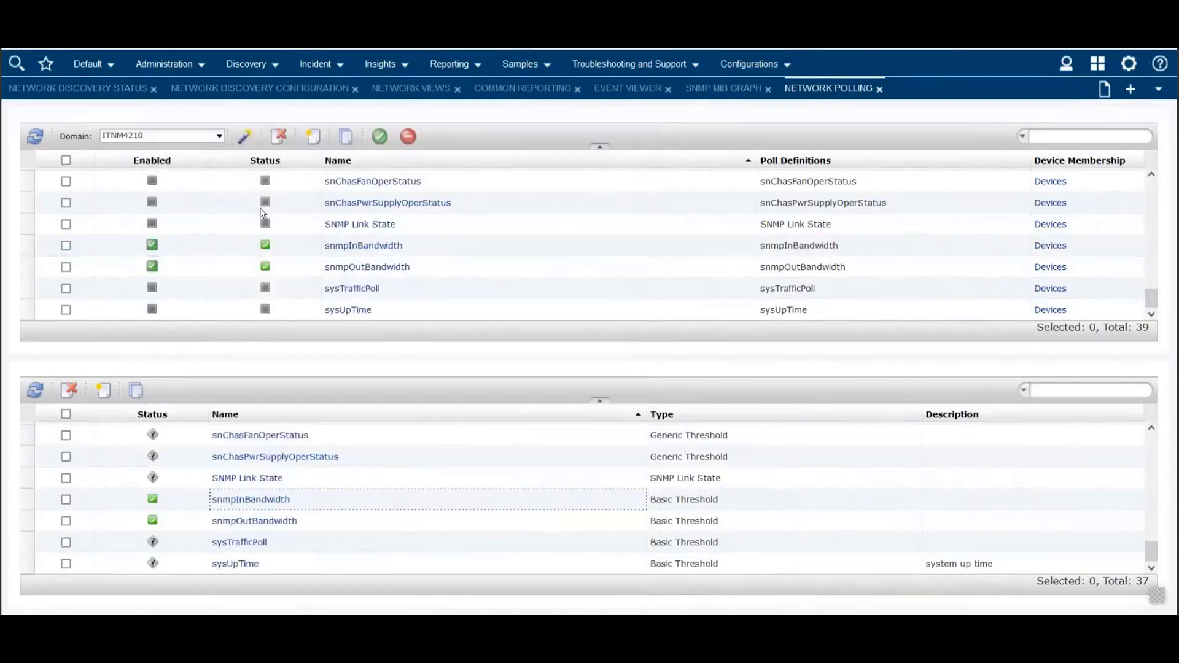
{"action": "left_click", "coordinate": [374, 479]}
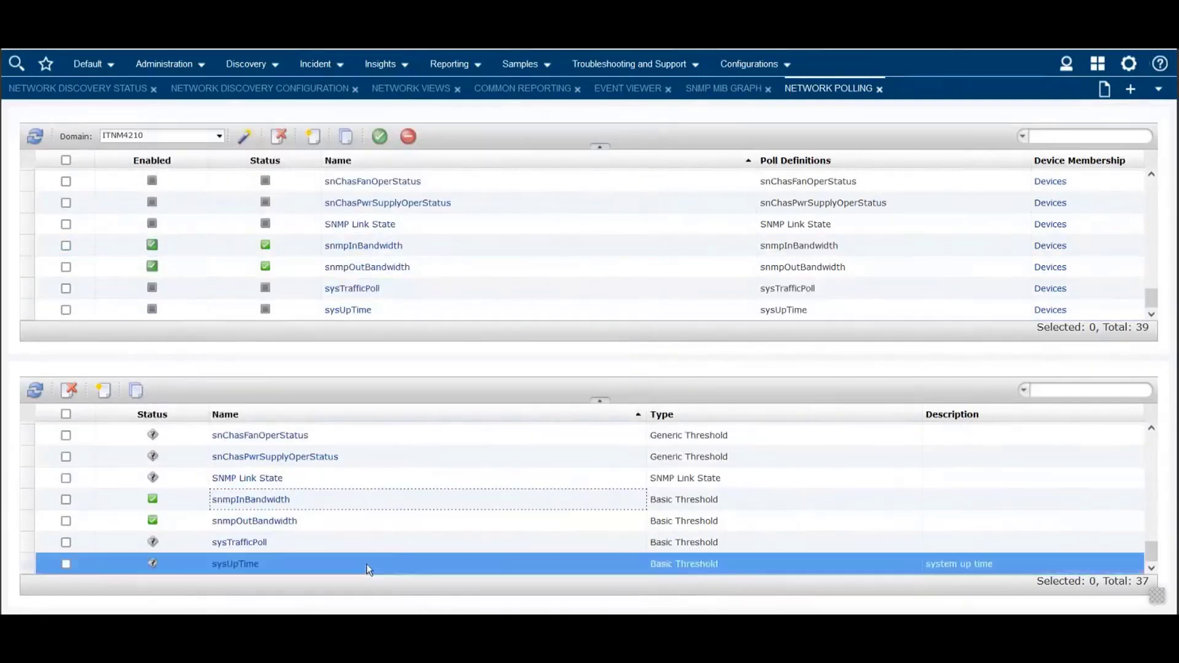
{"action": "left_click_drag", "start_coordinate": [1151, 551], "coordinate": [1150, 492]}
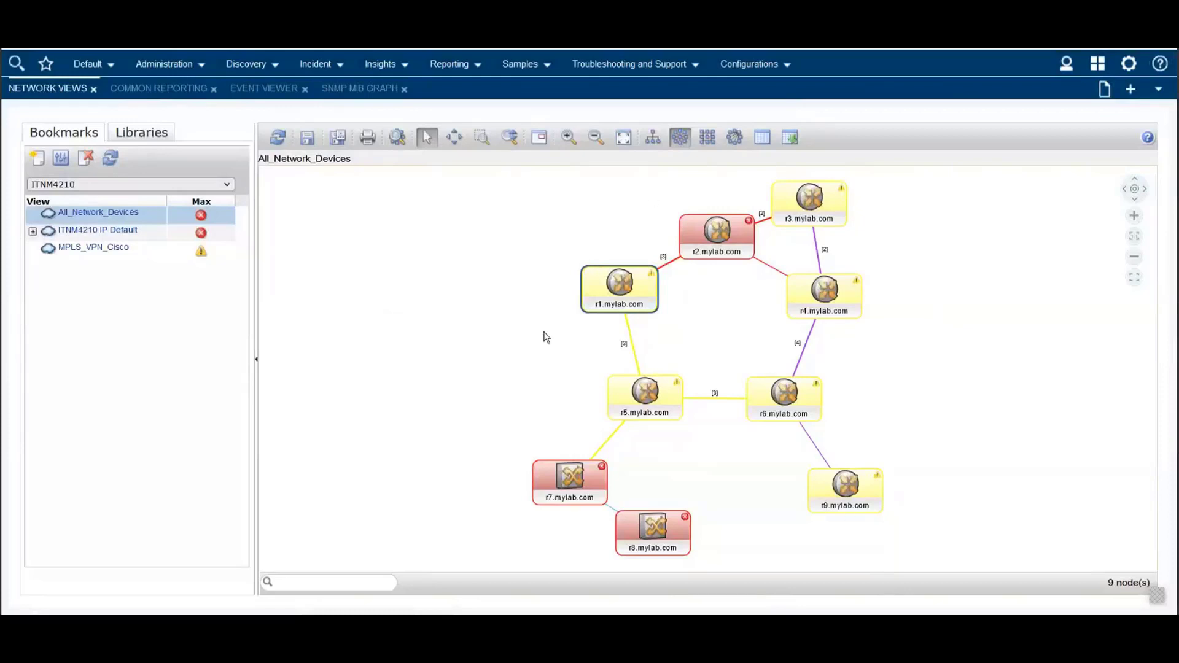
Expand the ITNM4210 IP Default view in Network Views and show its All Routers, All Switches and BGP Networks maps.
{"action": "left_click", "coordinate": [32, 232]}
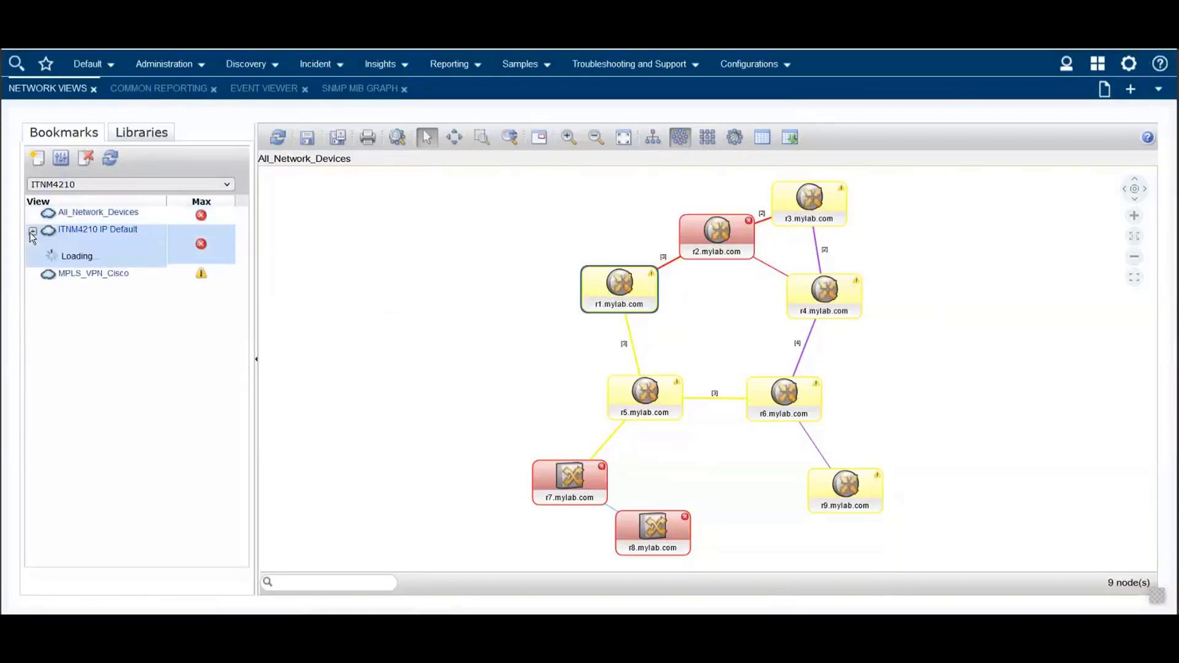
{"action": "left_click", "coordinate": [98, 266]}
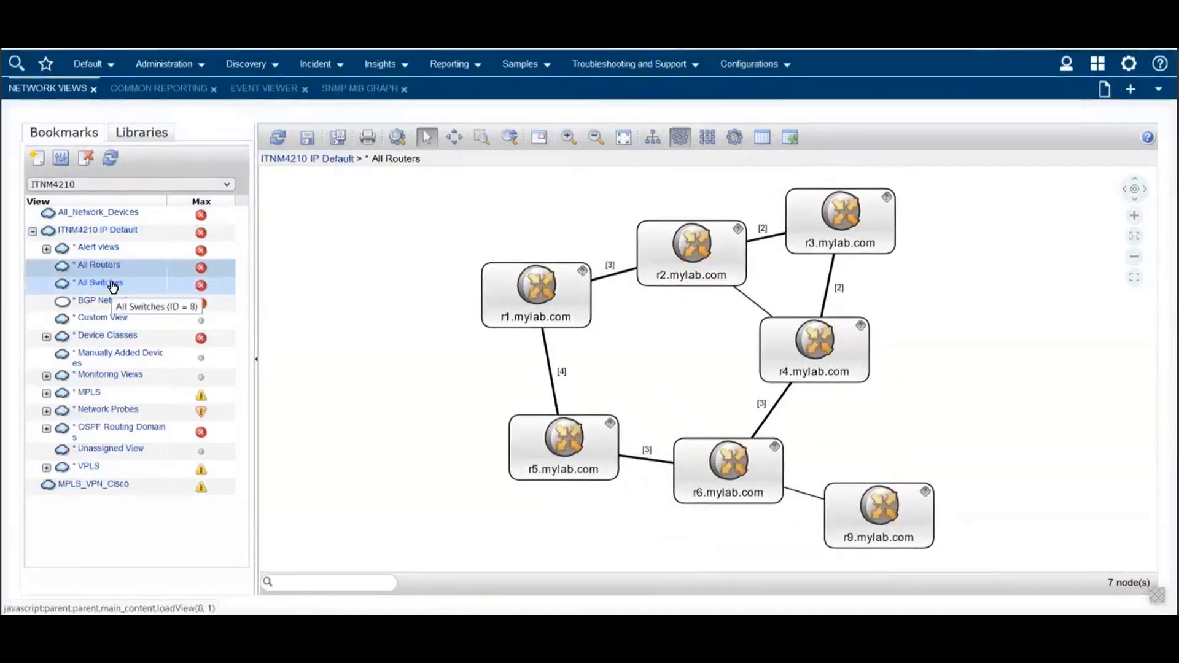
{"action": "left_click", "coordinate": [112, 283]}
{"action": "left_click", "coordinate": [122, 301]}
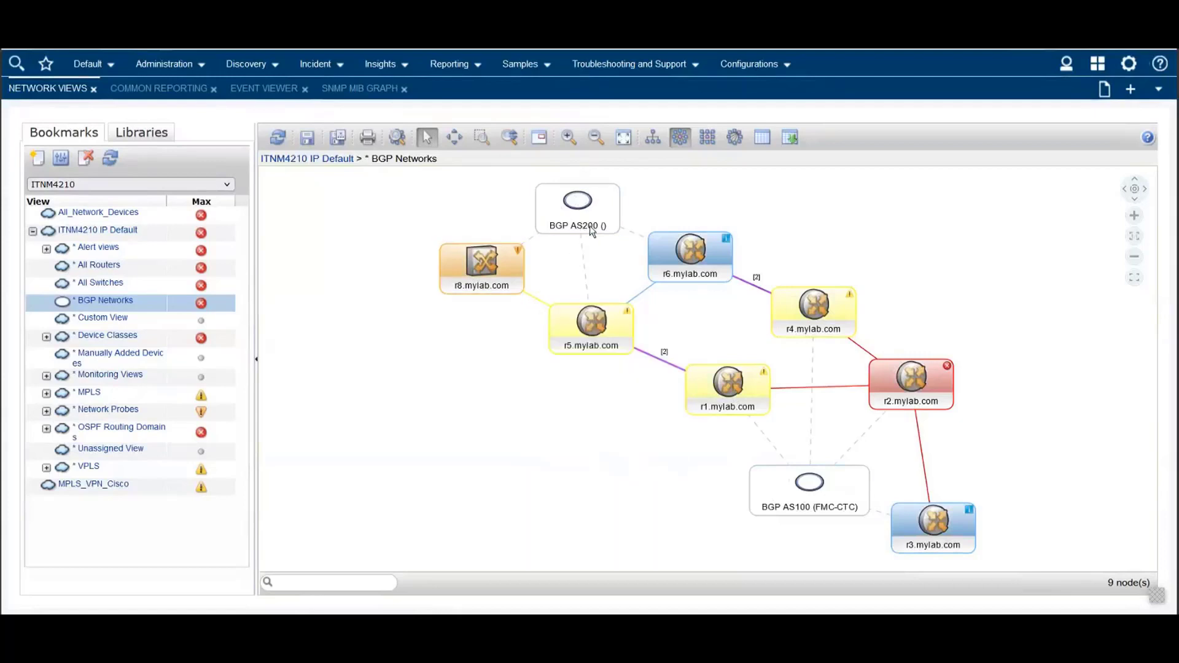
Expand Device Classes and show the Cisco36xx, Cisco7xxx and NoSNMPAccess maps.
{"action": "left_click", "coordinate": [47, 336]}
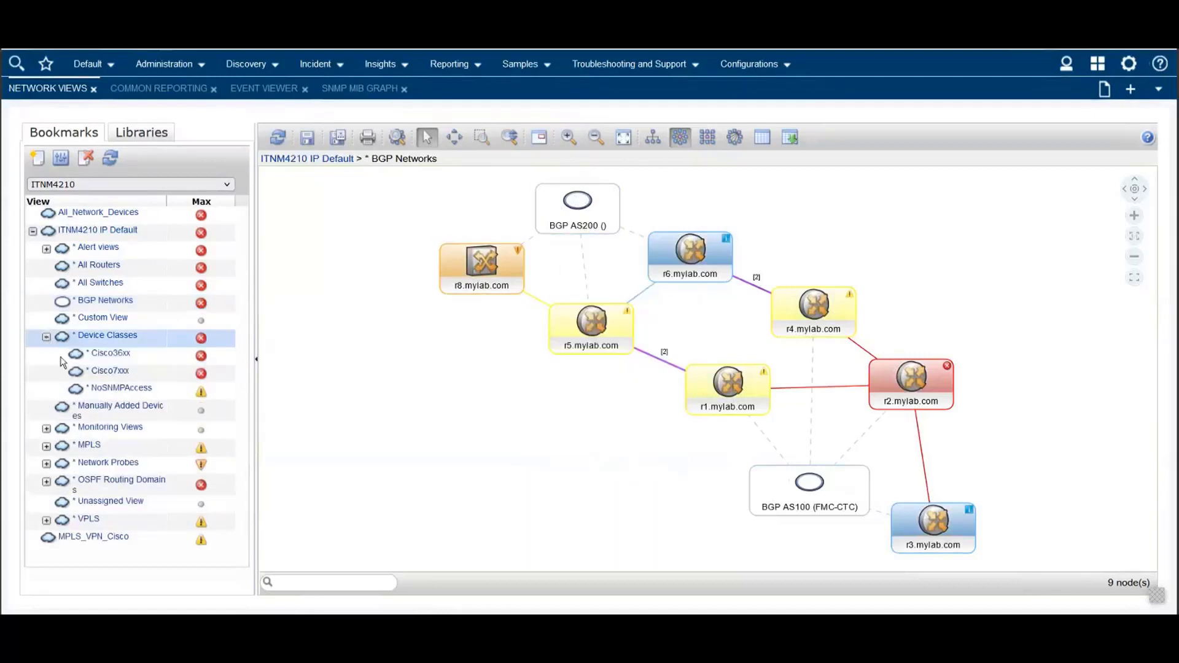
{"action": "left_click", "coordinate": [113, 355]}
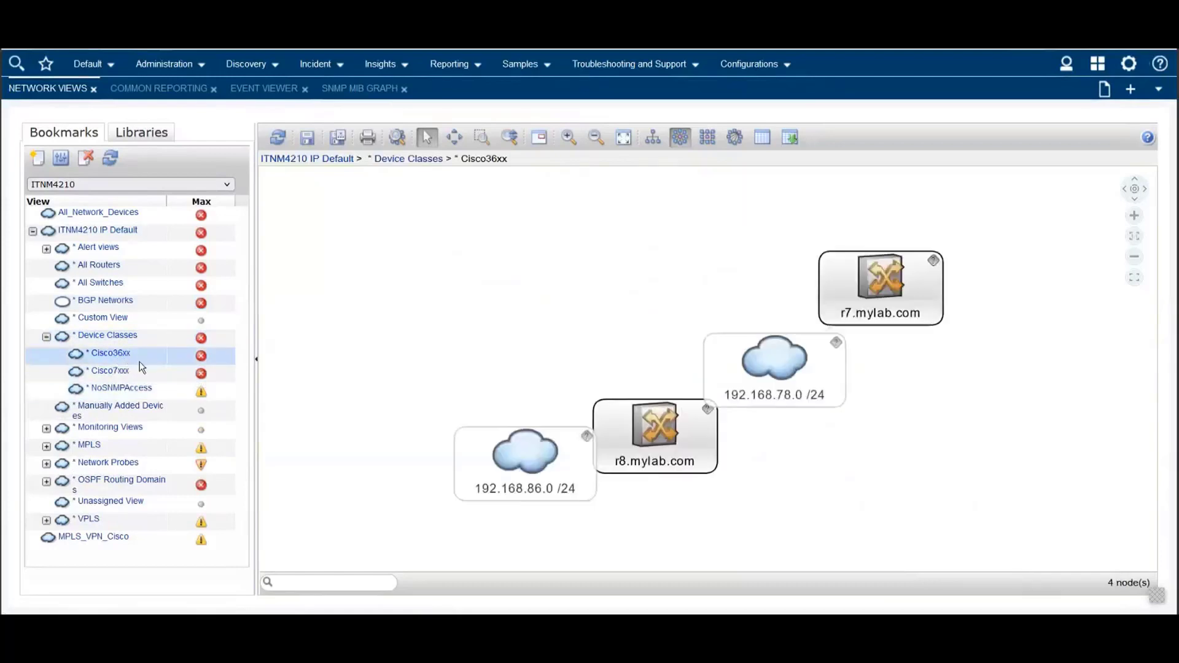
{"action": "left_click", "coordinate": [116, 371]}
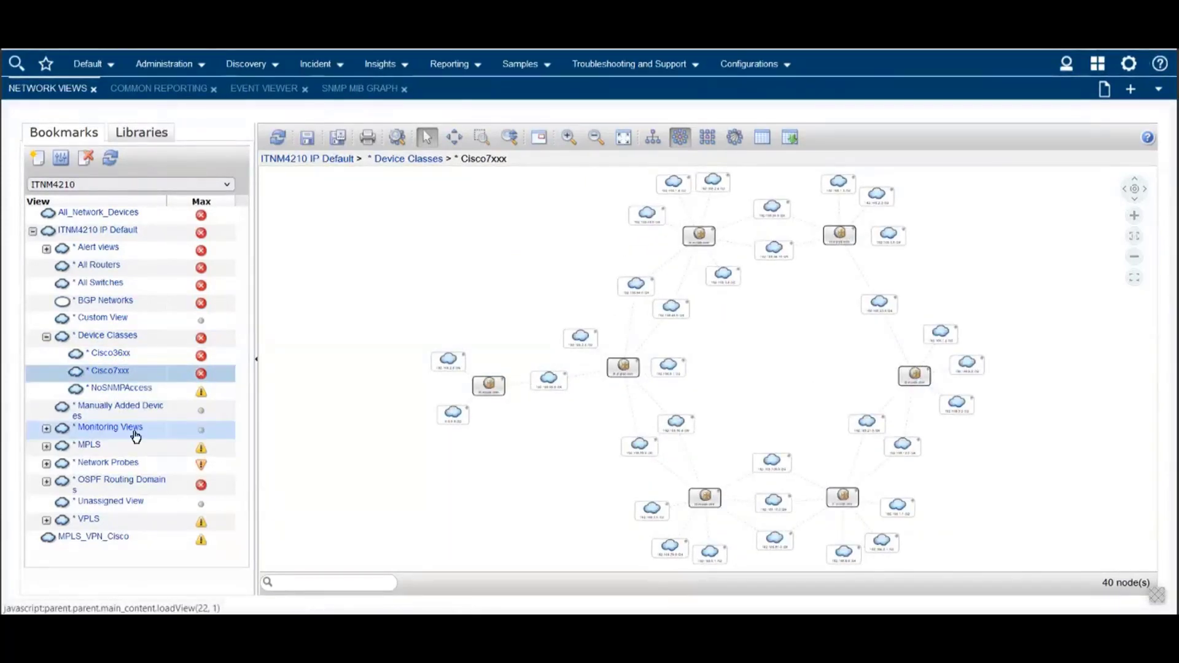
{"action": "left_click", "coordinate": [123, 391]}
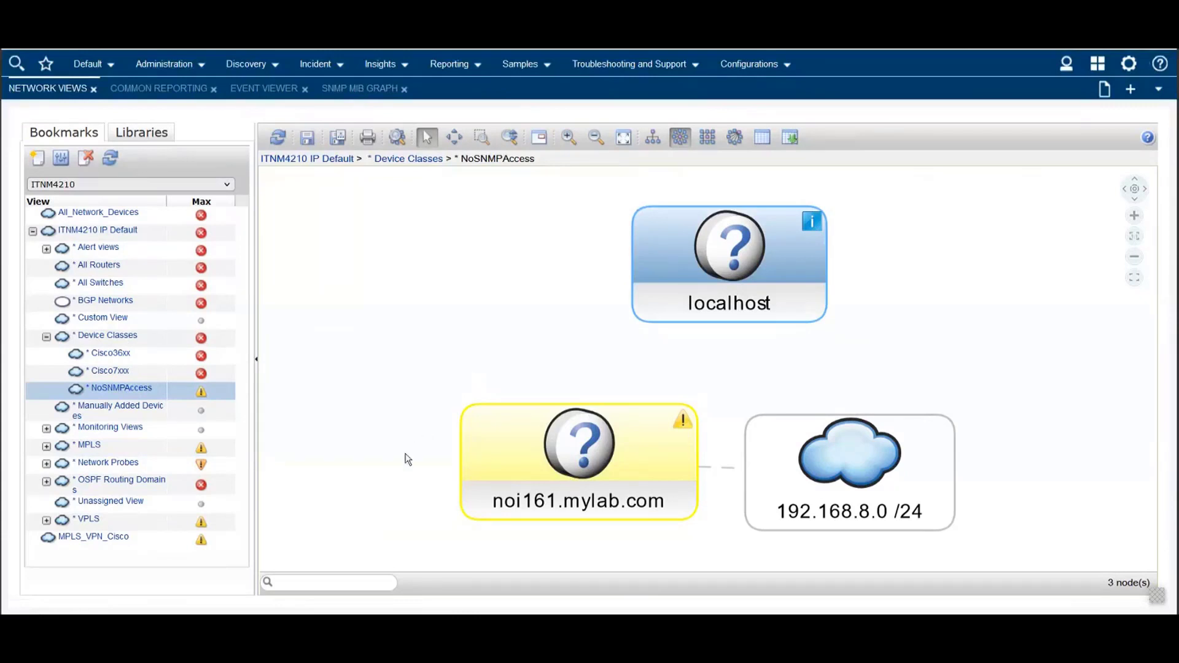
Expand Monitoring Views and MPLS, and show the MPLS overview and the MPLS Core map.
{"action": "left_click", "coordinate": [46, 429]}
{"action": "scroll", "coordinate": [49, 430], "scroll_direction": "down", "scroll_amount": 1}
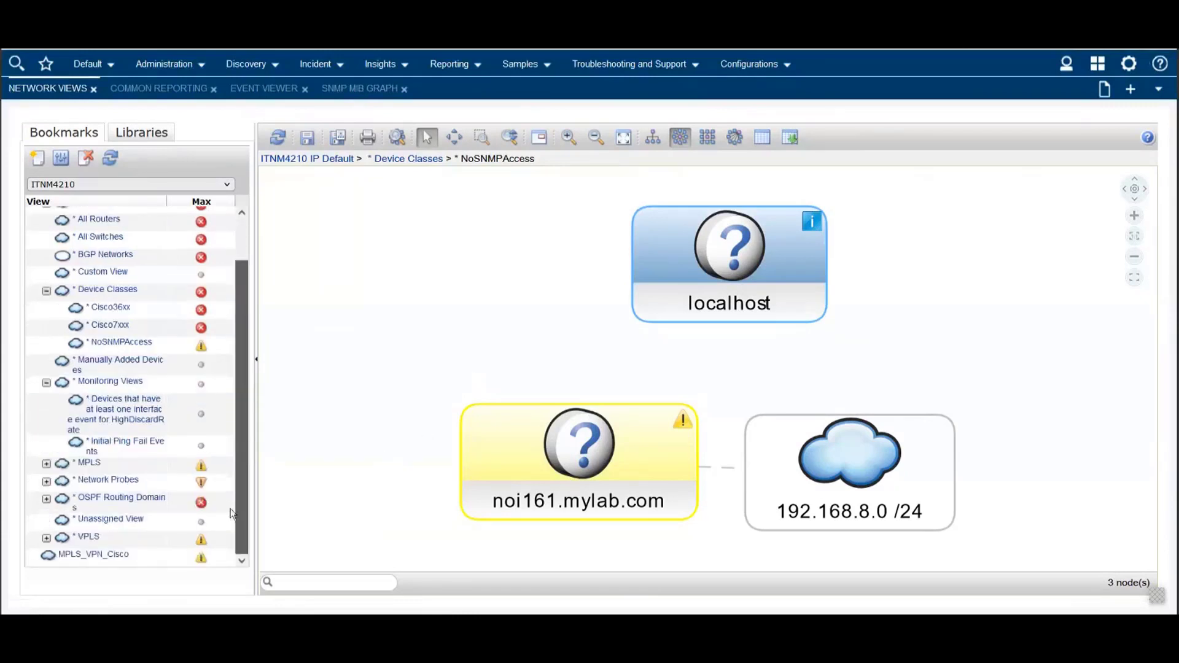
{"action": "left_click", "coordinate": [48, 463]}
{"action": "scroll", "coordinate": [242, 407], "scroll_direction": "down", "scroll_amount": 1}
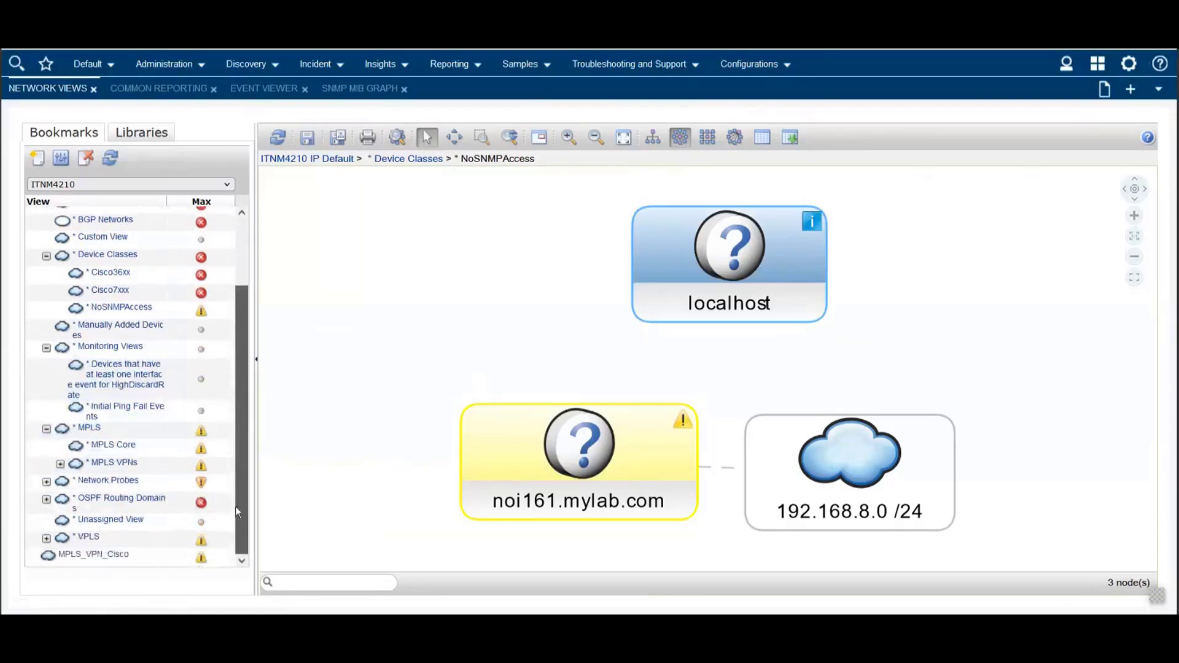
{"action": "left_click", "coordinate": [89, 428]}
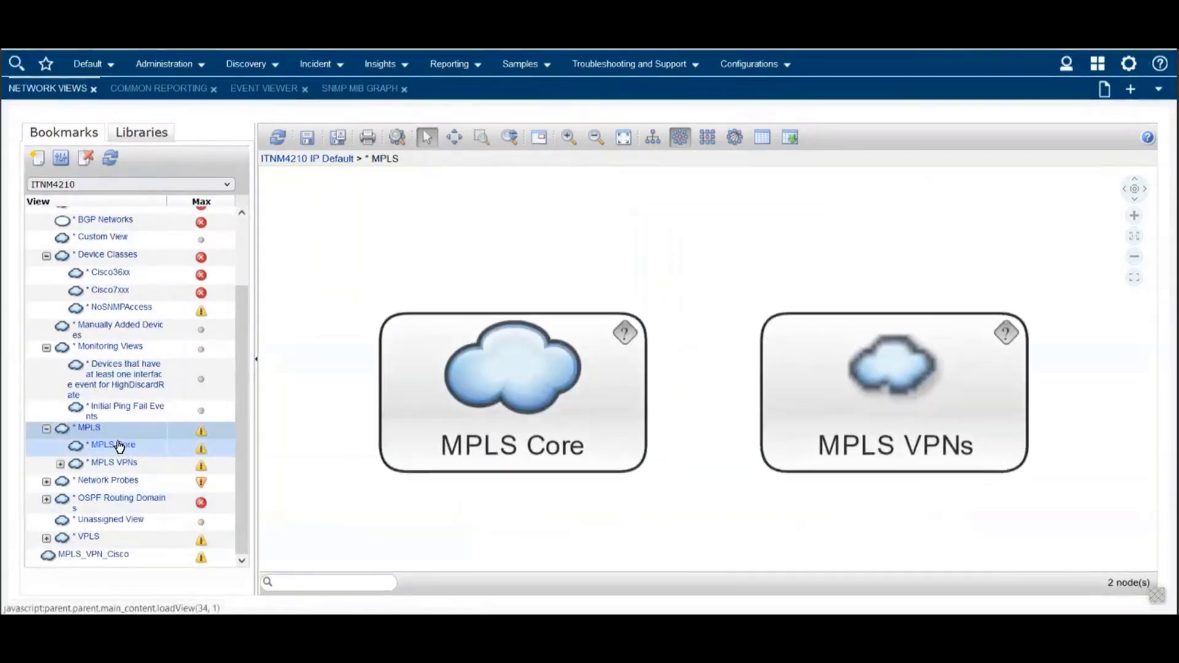
{"action": "left_click", "coordinate": [119, 446]}
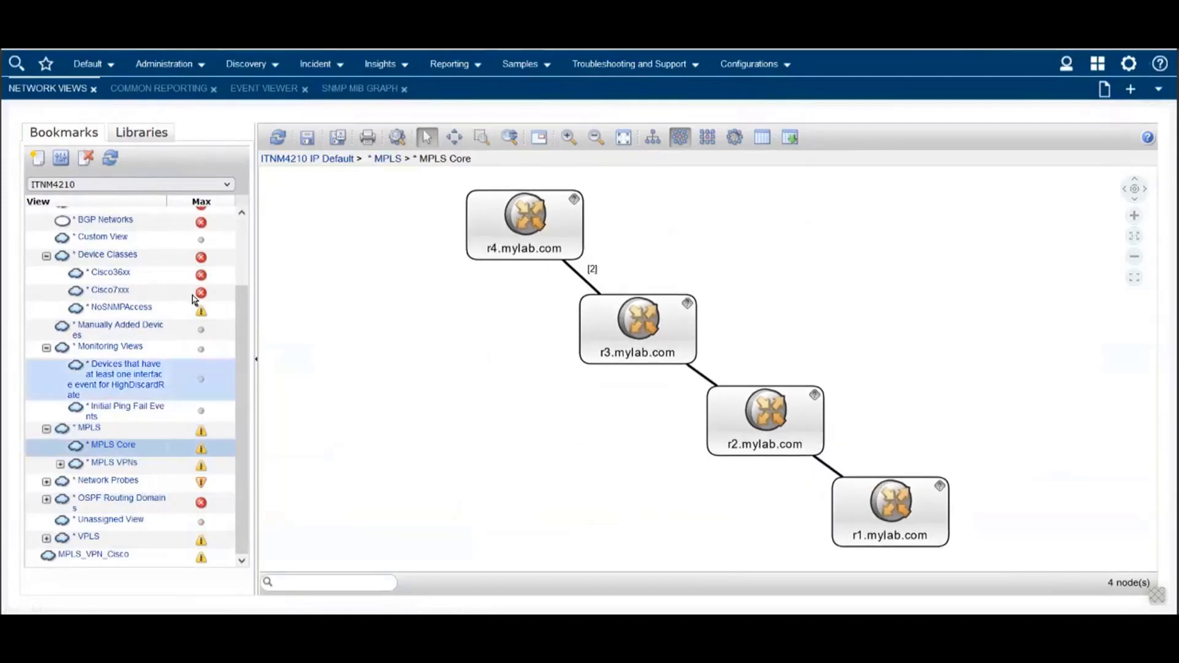
Expand MPLS VPNs and show the maps of its Cisco and Mgmt VPNs.
{"action": "left_click", "coordinate": [105, 465]}
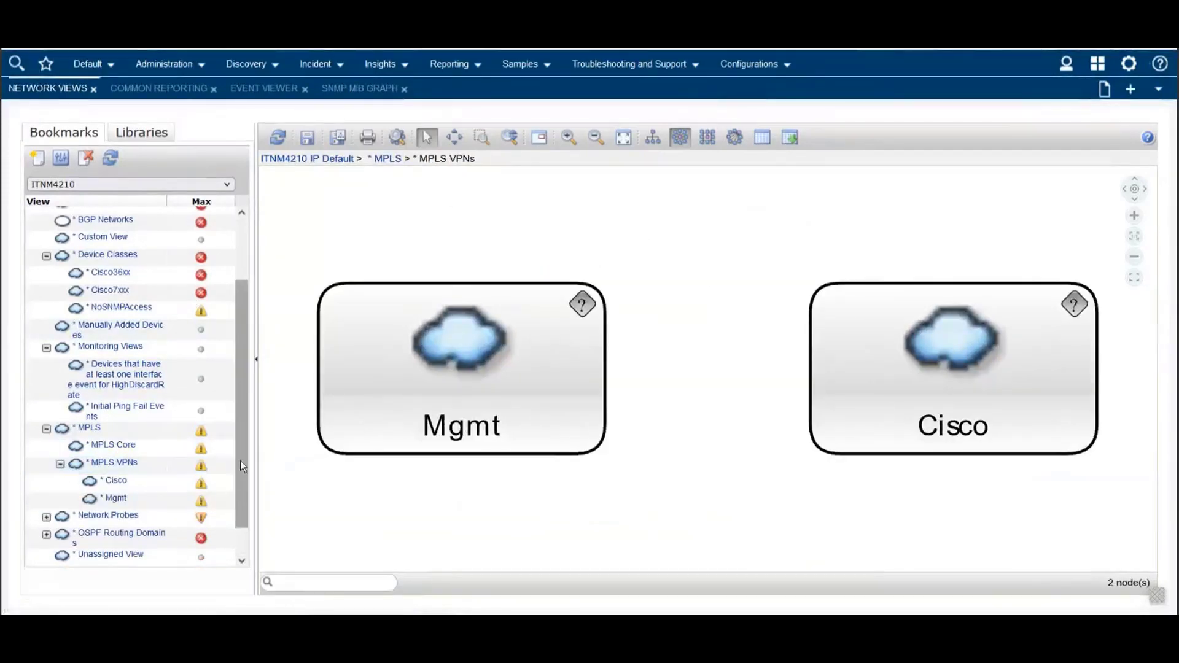
{"action": "scroll", "coordinate": [241, 465], "scroll_direction": "down", "scroll_amount": 1}
{"action": "left_click", "coordinate": [114, 446]}
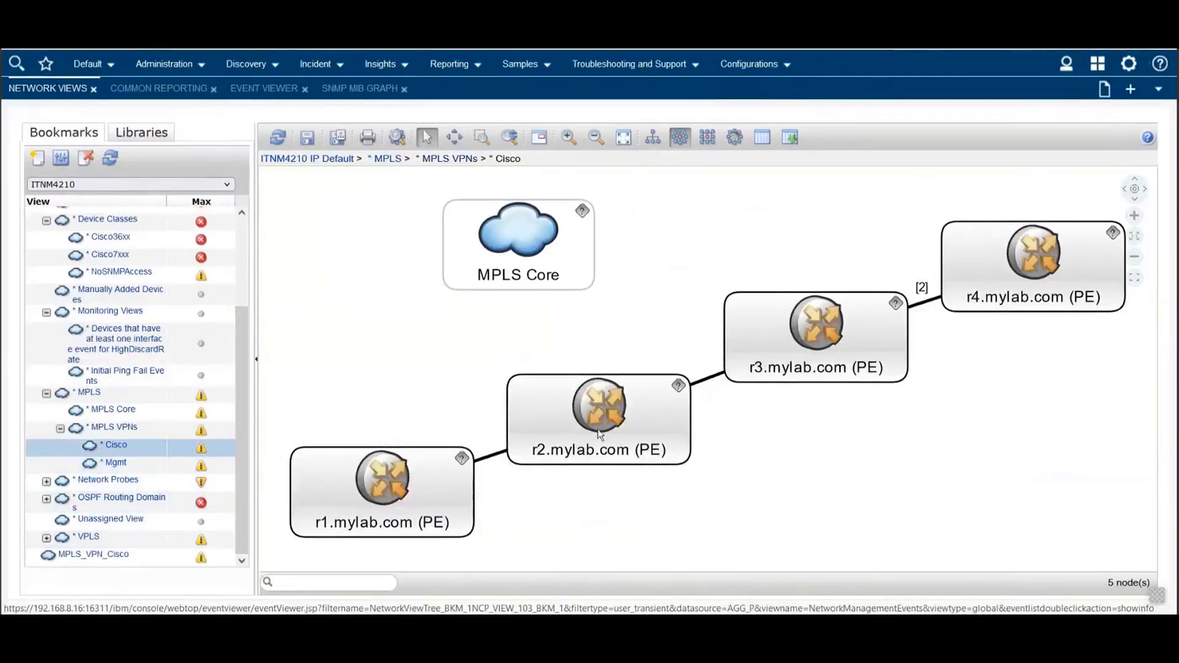
{"action": "left_click", "coordinate": [115, 467]}
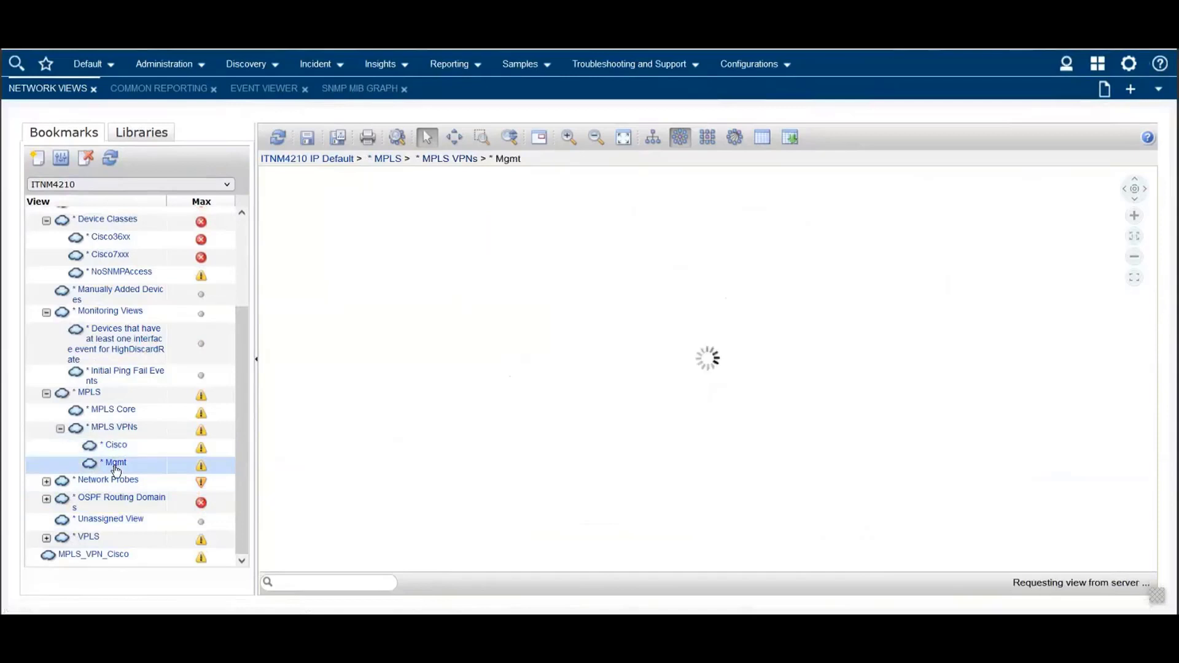
Expand Network Probes down to IPSLA and examine the All IPSLA Probes map around r1.mylab.com.
{"action": "left_click", "coordinate": [46, 482]}
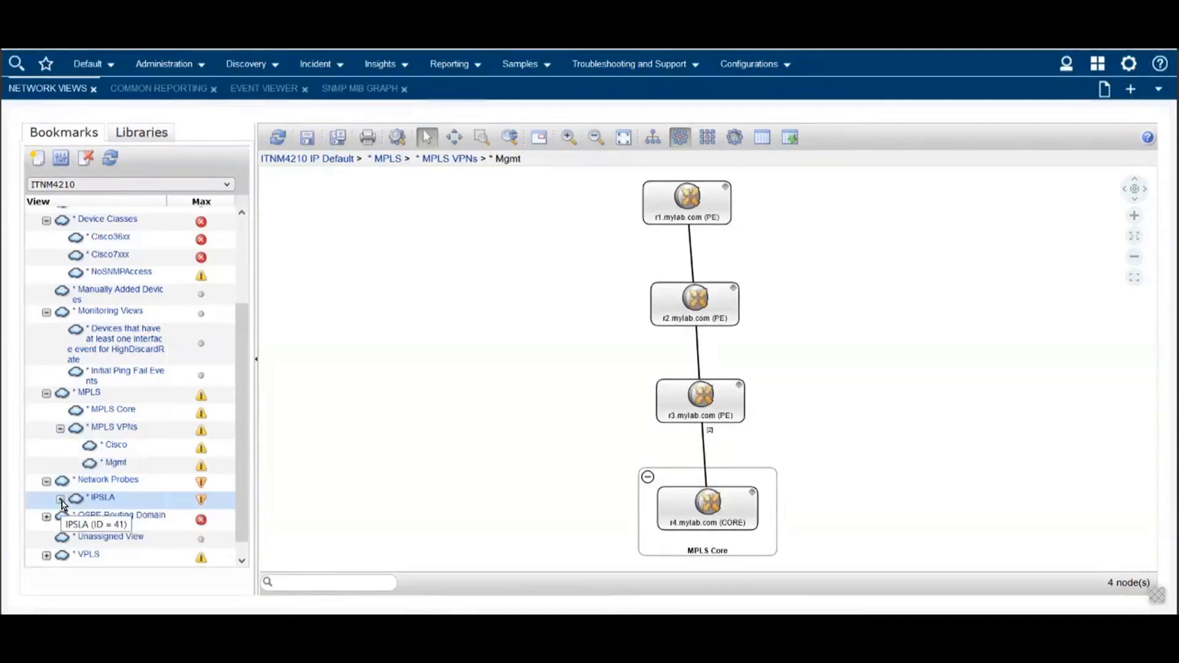
{"action": "left_click", "coordinate": [60, 499]}
{"action": "scroll", "coordinate": [241, 448], "scroll_direction": "down", "scroll_amount": 1}
{"action": "left_click", "coordinate": [139, 468]}
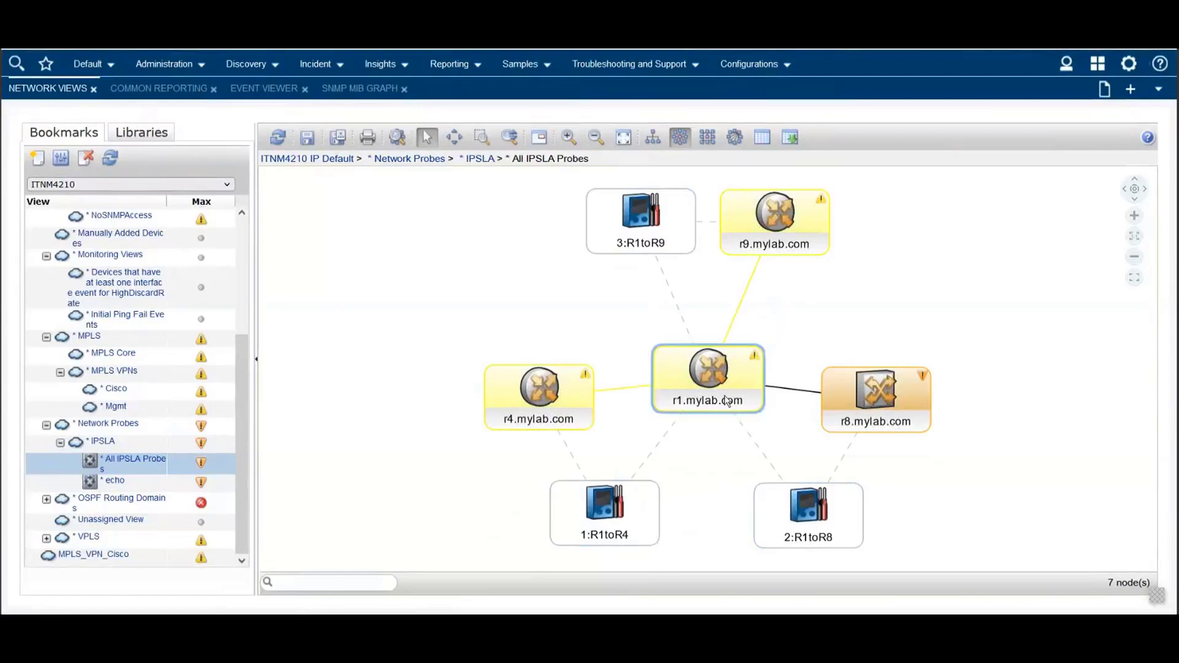
{"action": "mouse_move", "coordinate": [725, 399]}
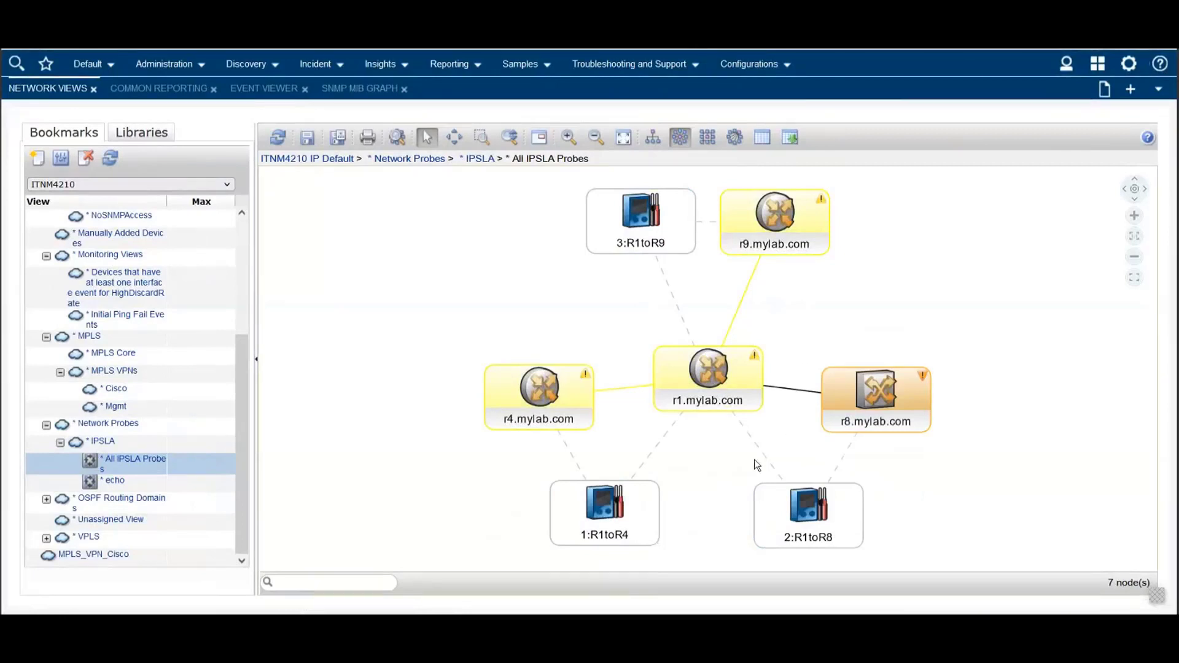
Expand OSPF Routing Domains and show its overview and the maps of OSPF_Routing_Domain[1] and OSPF_Routing_Domain[2].
{"action": "left_click", "coordinate": [46, 499]}
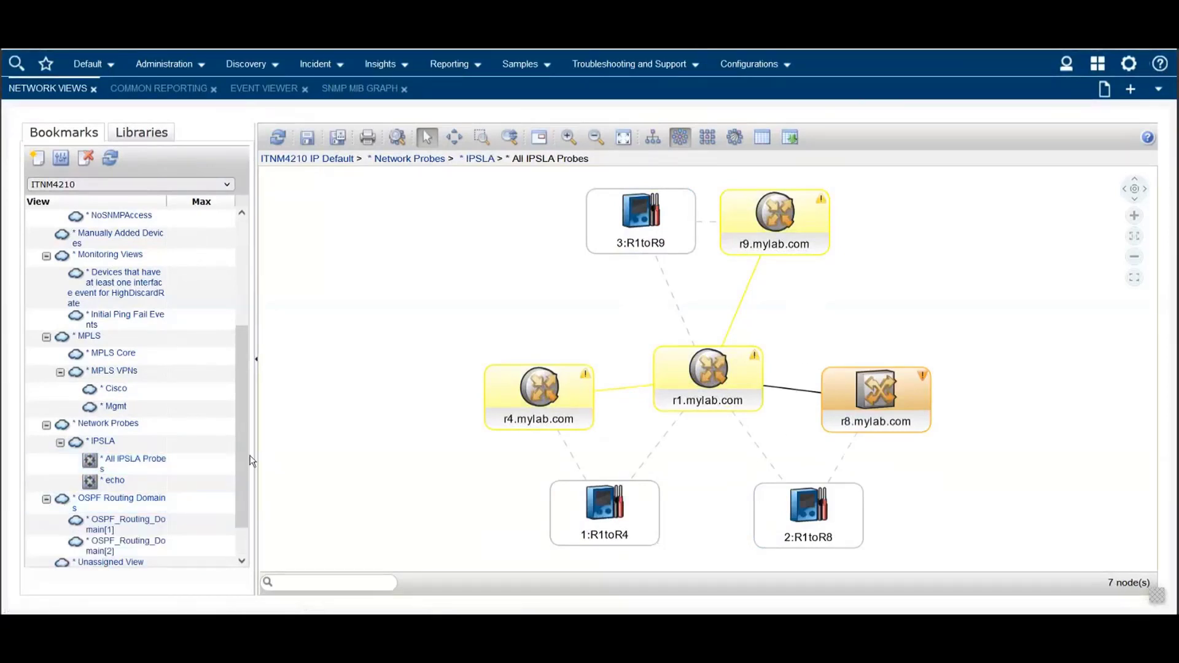
{"action": "scroll", "coordinate": [240, 502], "scroll_direction": "down", "scroll_amount": 2}
{"action": "left_click", "coordinate": [120, 457]}
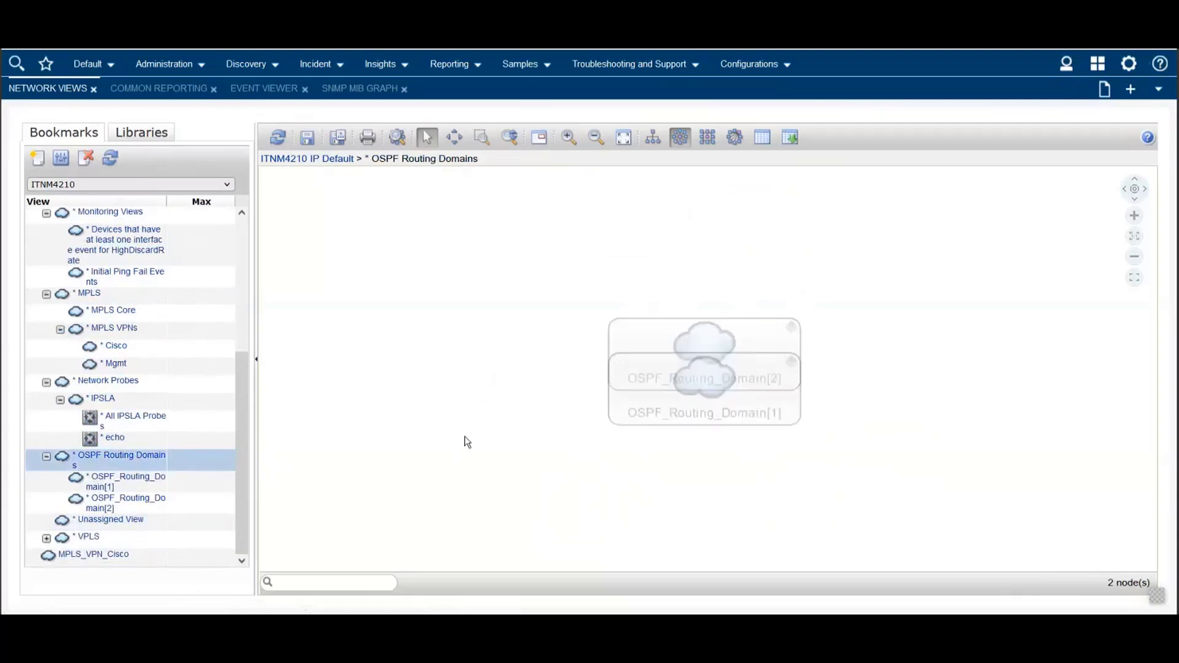
{"action": "left_click", "coordinate": [140, 481]}
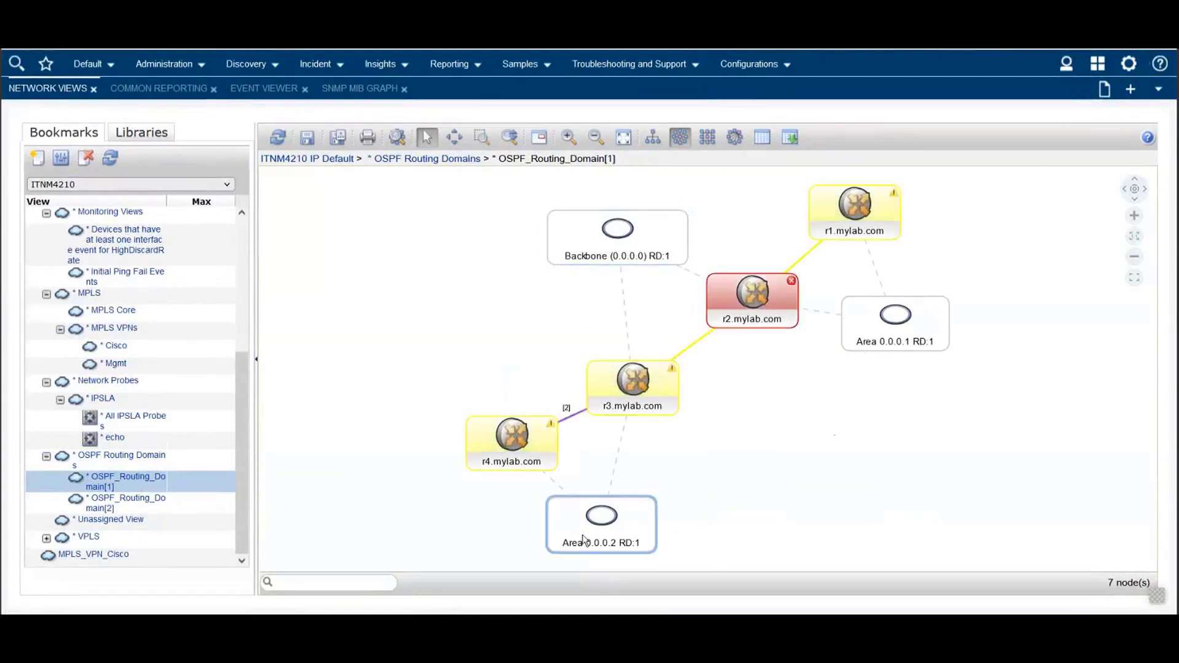
{"action": "key", "text": "Down"}
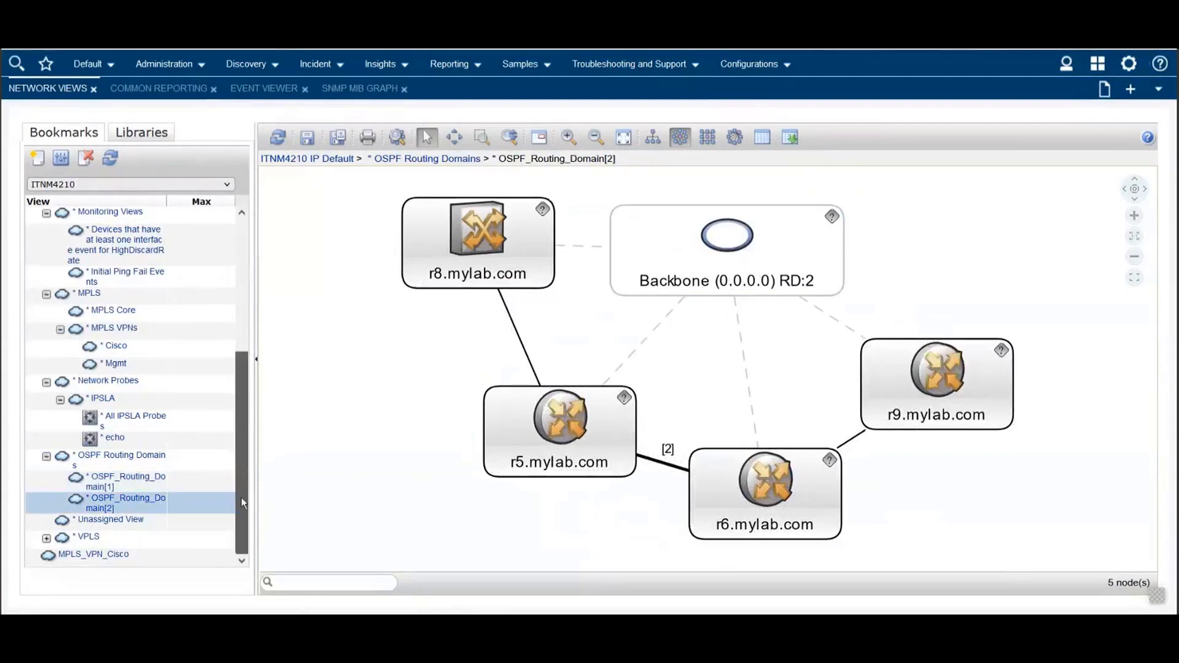
Expand VPLS and show its MPLS Core map, followed by the MPLS_VPN_Cisco map.
{"action": "left_click", "coordinate": [46, 539]}
{"action": "left_click_drag", "start_coordinate": [243, 482], "coordinate": [233, 554]}
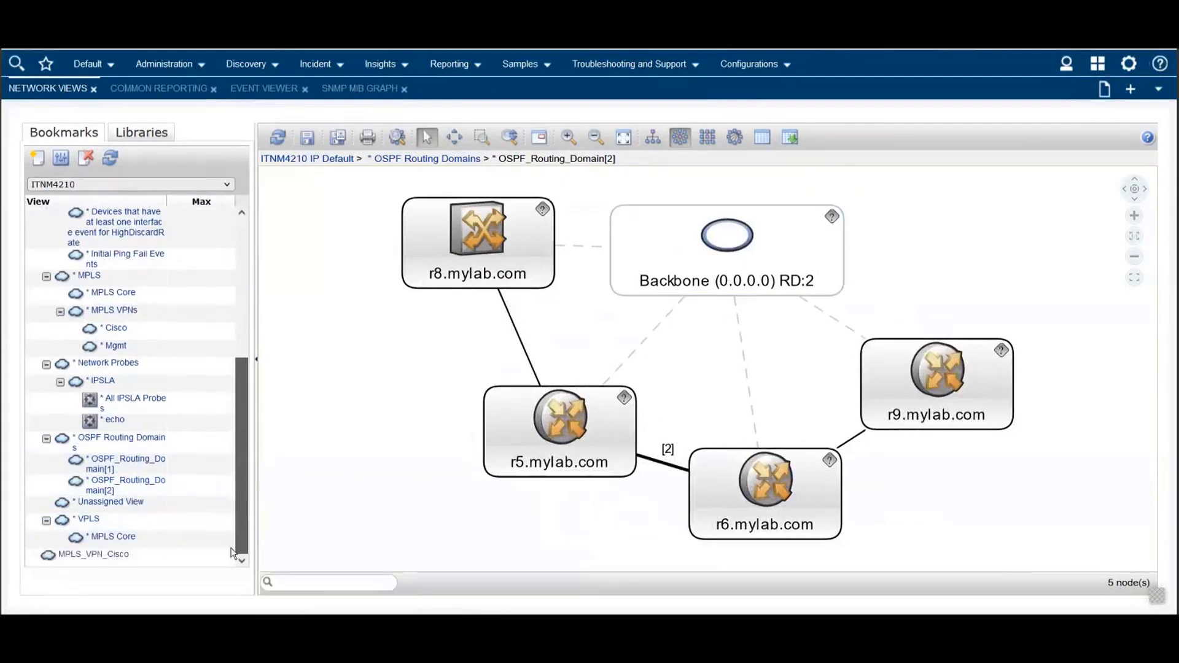
{"action": "left_click", "coordinate": [137, 541]}
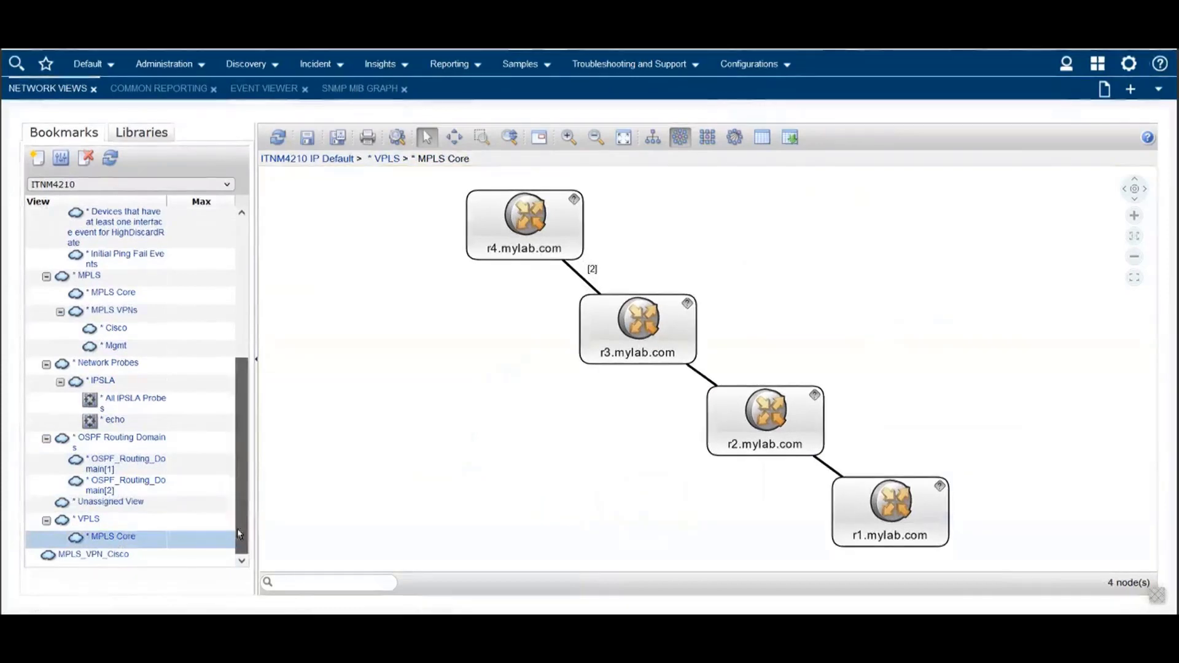
{"action": "left_click", "coordinate": [96, 559]}
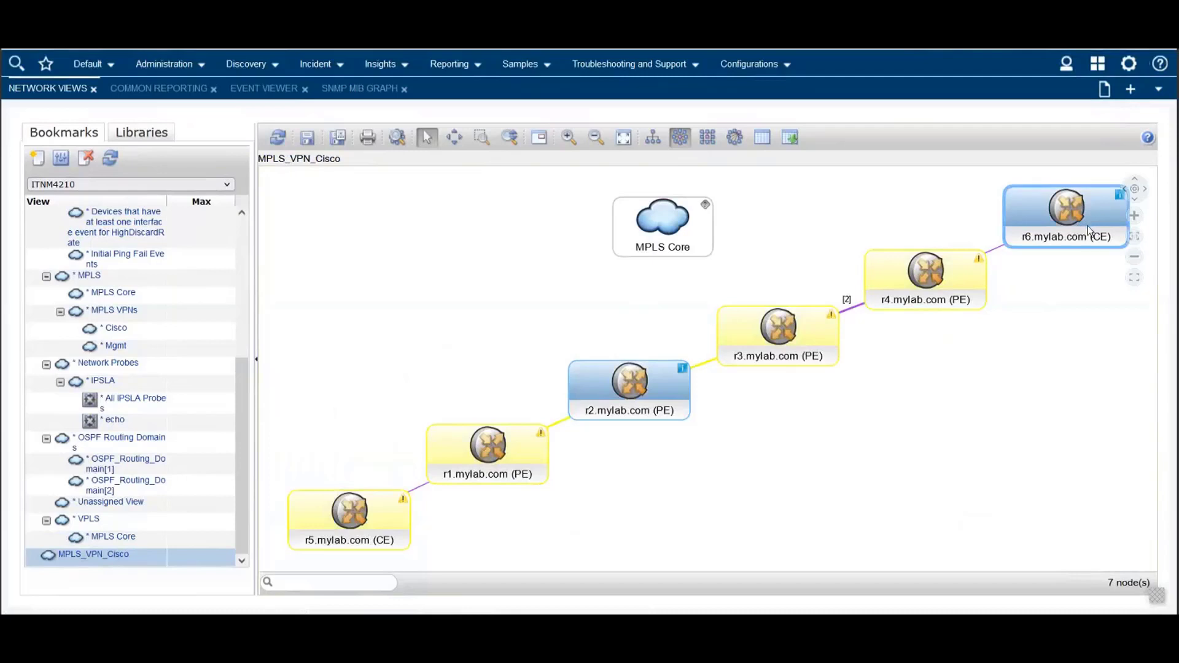
Look at the properties and permissions available for a new bookmark, and close the form without saving.
{"action": "scroll", "coordinate": [250, 365], "scroll_direction": "up", "scroll_amount": 1}
{"action": "scroll", "coordinate": [250, 365], "scroll_direction": "up", "scroll_amount": 5}
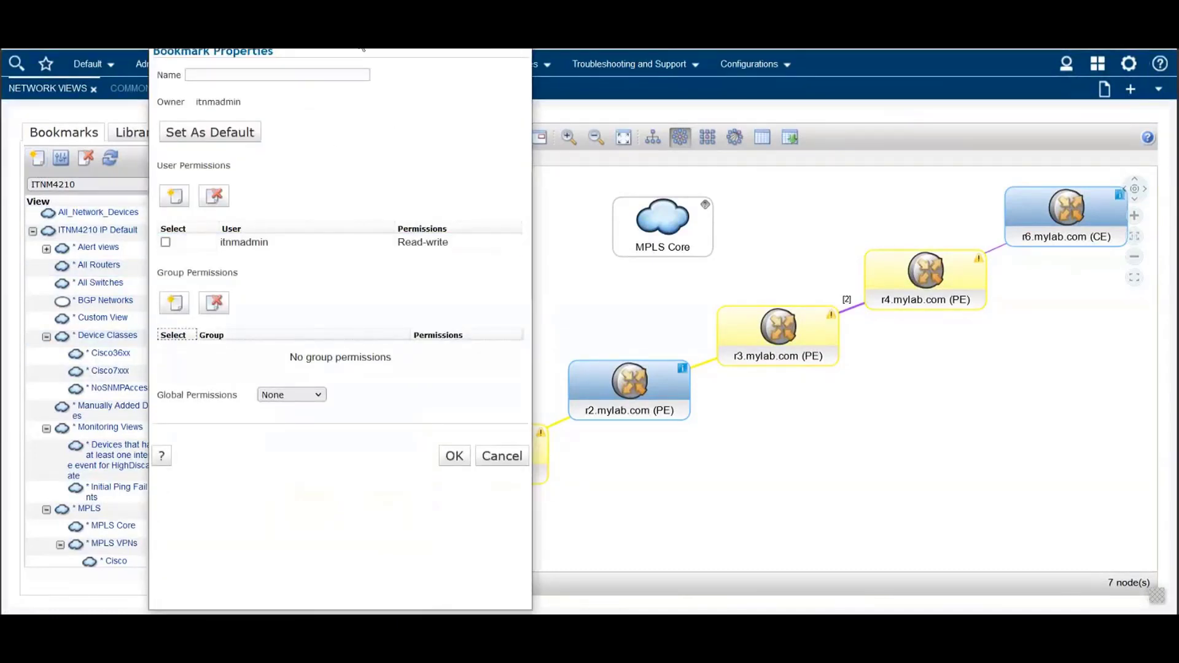
{"action": "left_click", "coordinate": [499, 62]}
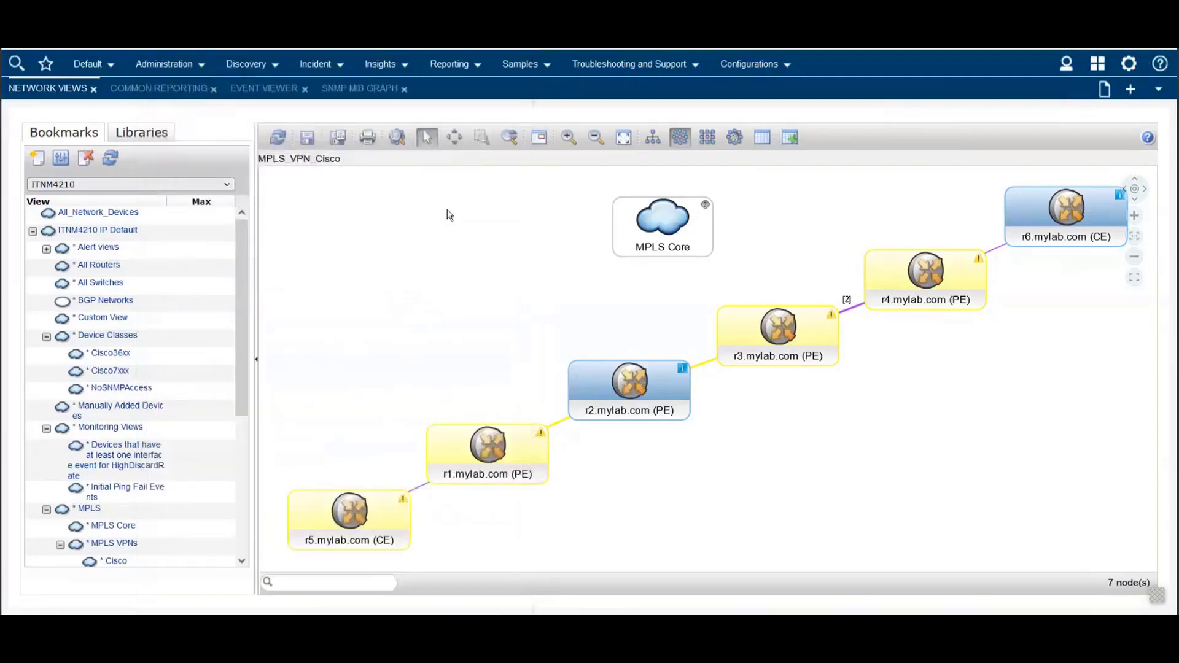
Look at the general properties, filter page and available types for a new network view in the library, and close the form without saving.
{"action": "left_click", "coordinate": [140, 133]}
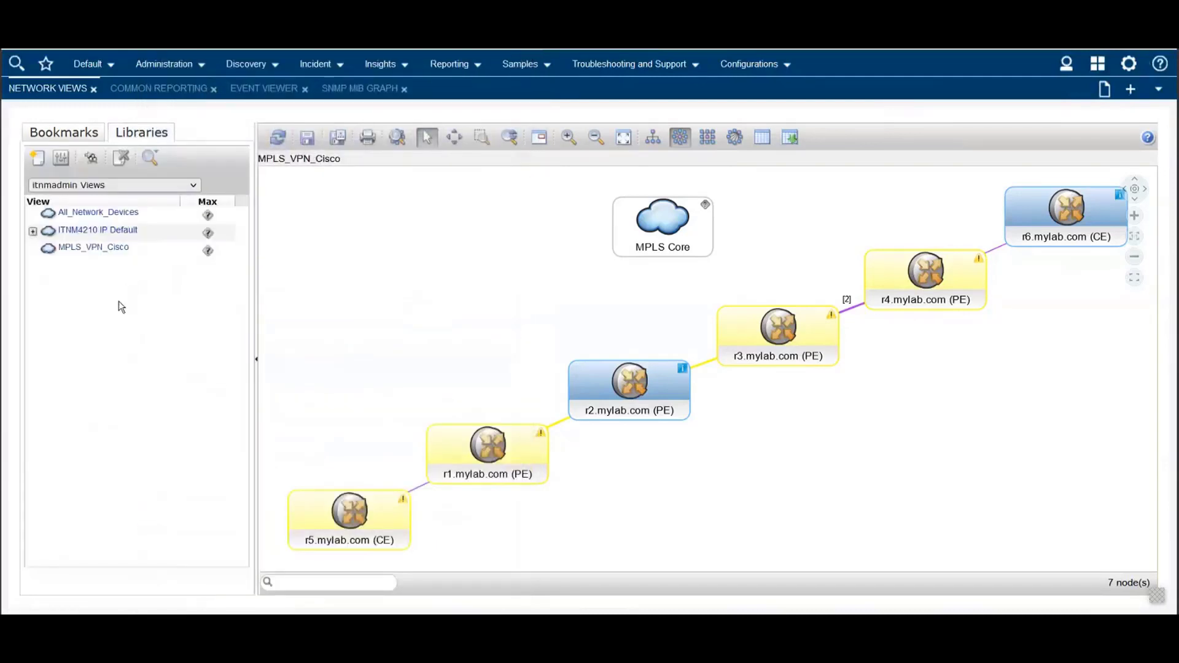
{"action": "left_click", "coordinate": [38, 161]}
{"action": "left_click", "coordinate": [232, 191]}
{"action": "left_click", "coordinate": [187, 191]}
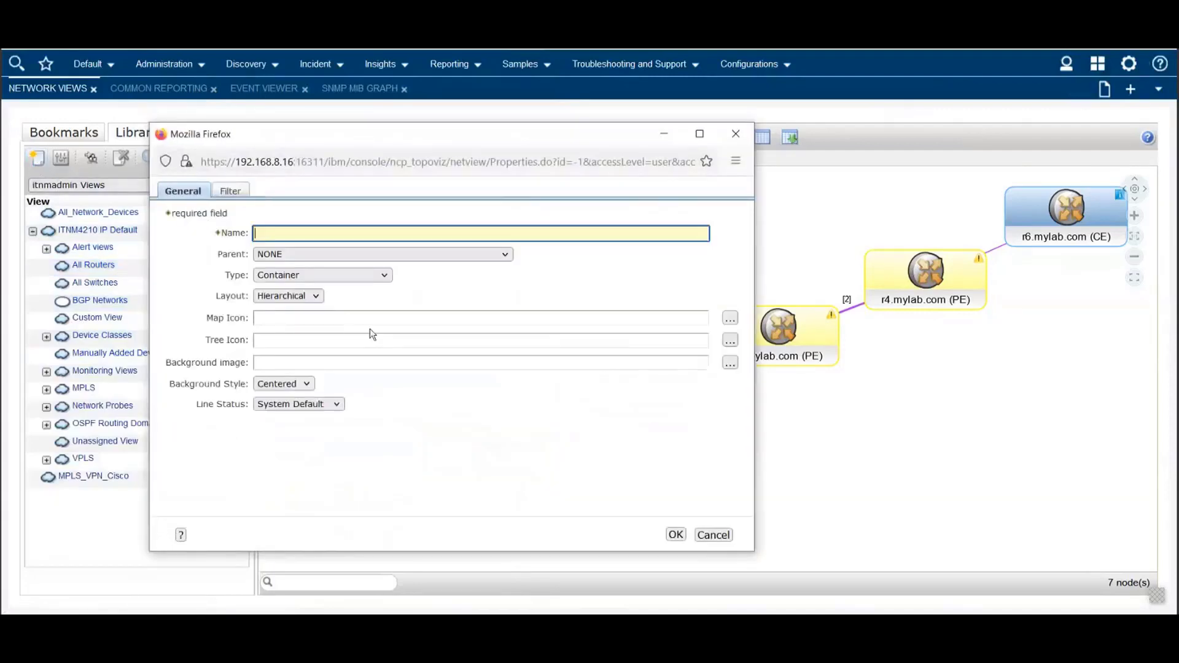
{"action": "left_click", "coordinate": [384, 277]}
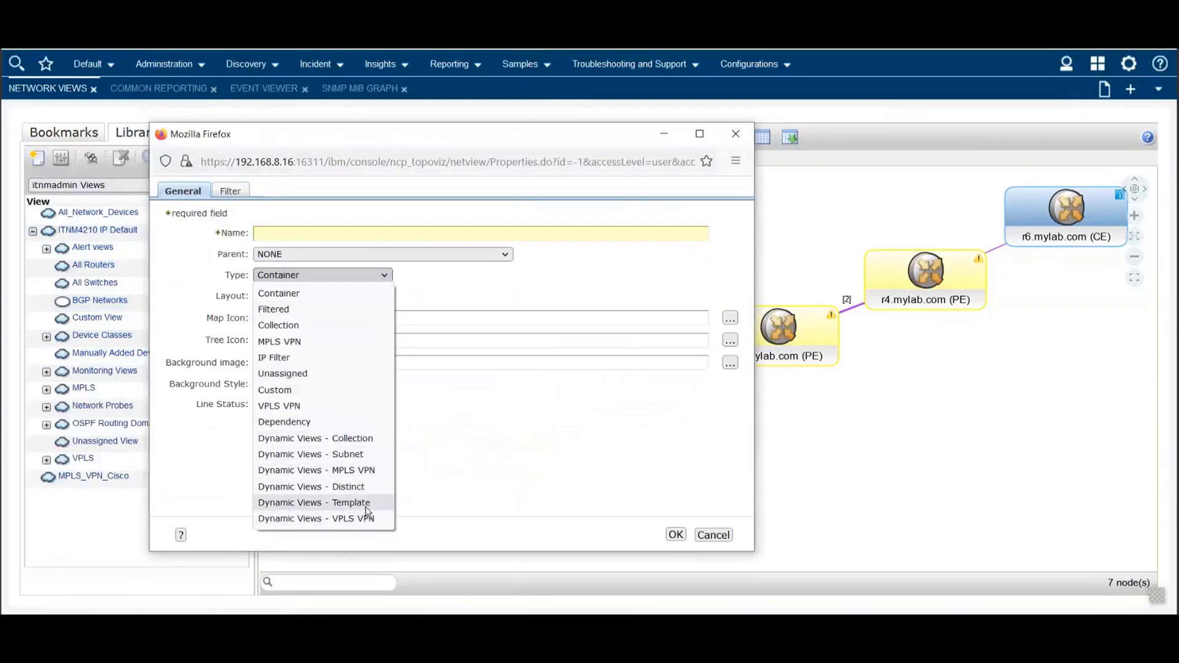
{"action": "left_click", "coordinate": [544, 431]}
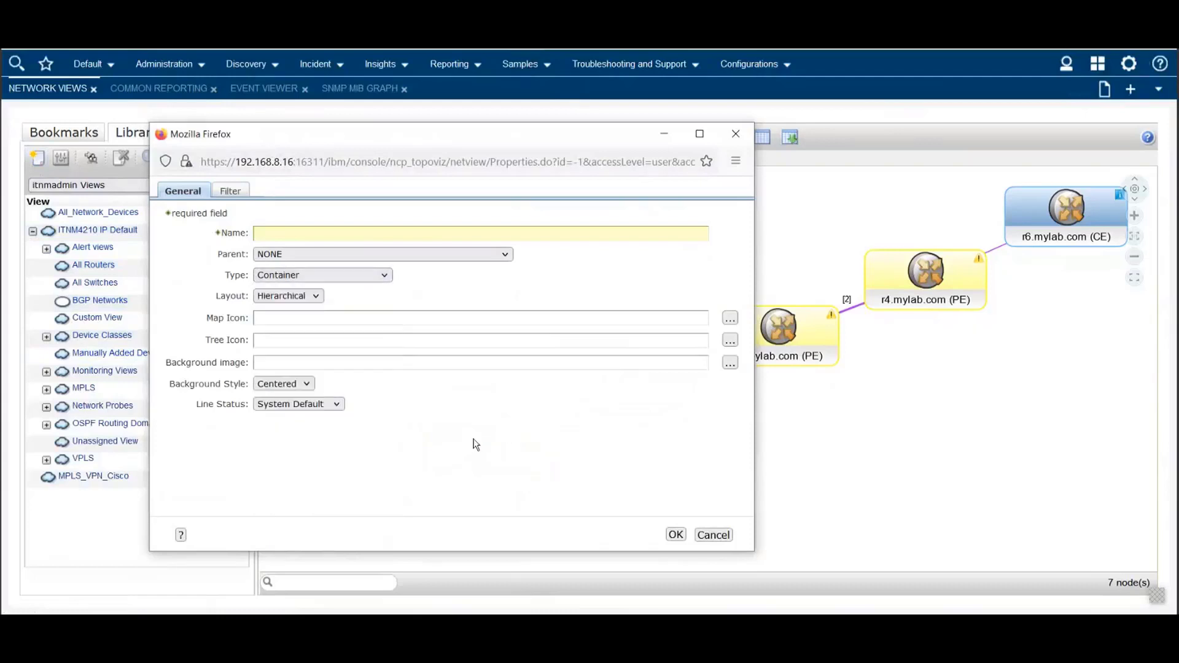
{"action": "left_click", "coordinate": [713, 535]}
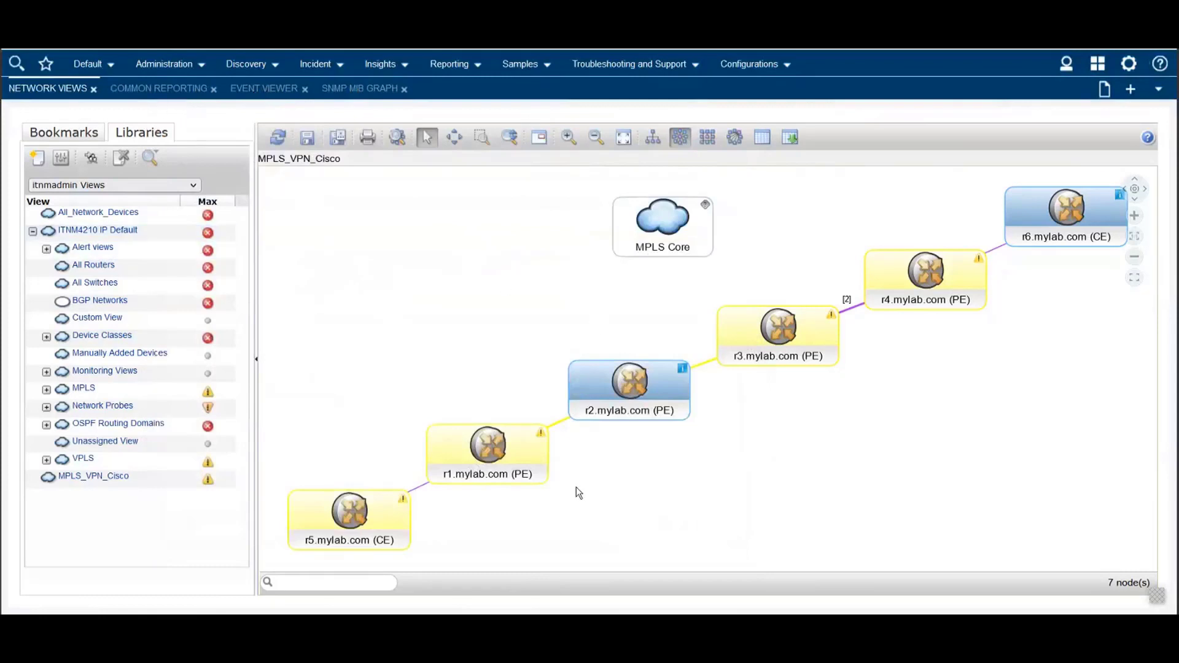
Show the events of r2.mylab.com from the map, followed by its connectivity information.
{"action": "right_click", "coordinate": [606, 388]}
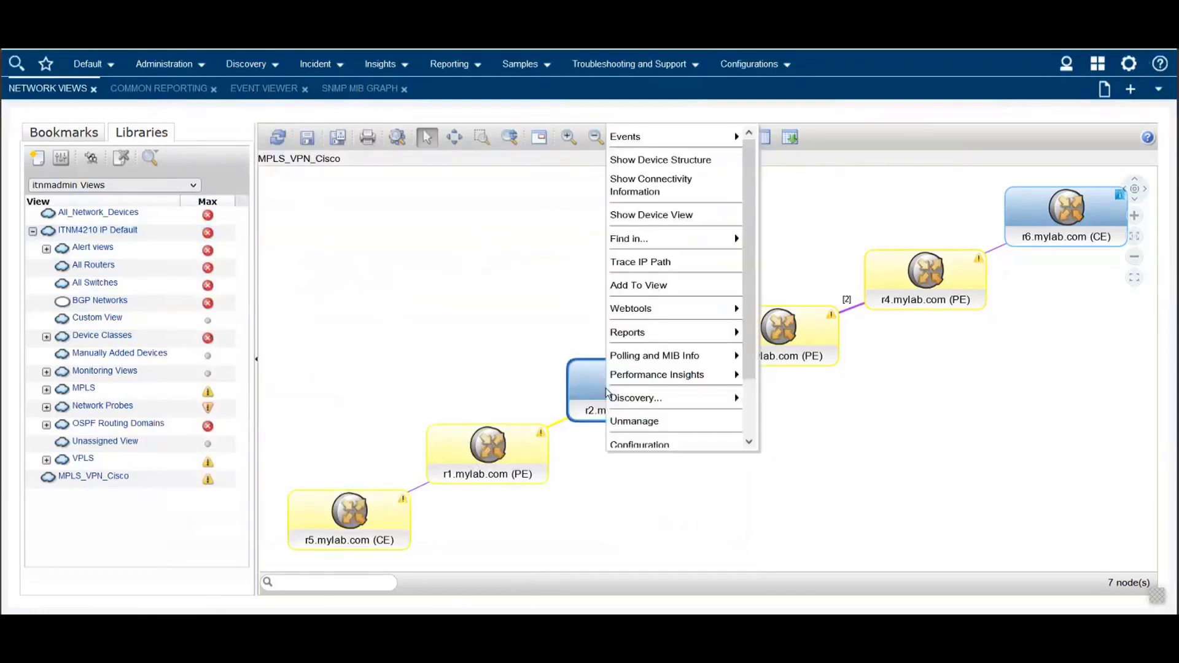
{"action": "mouse_move", "coordinate": [692, 140]}
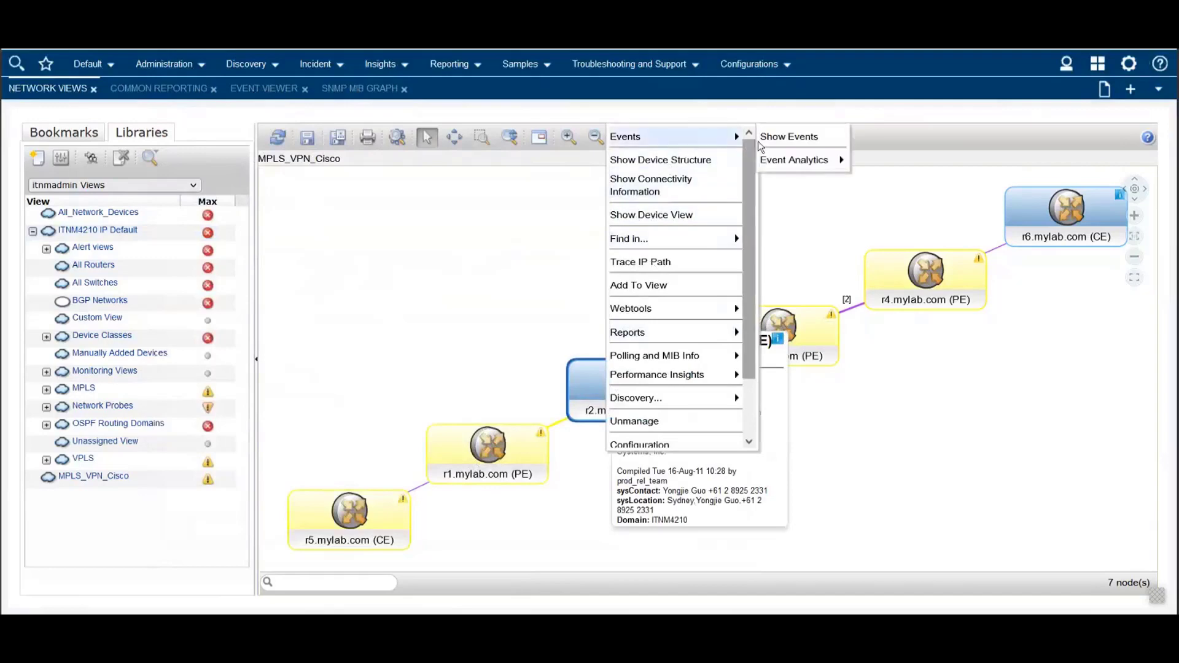
{"action": "left_click", "coordinate": [778, 137]}
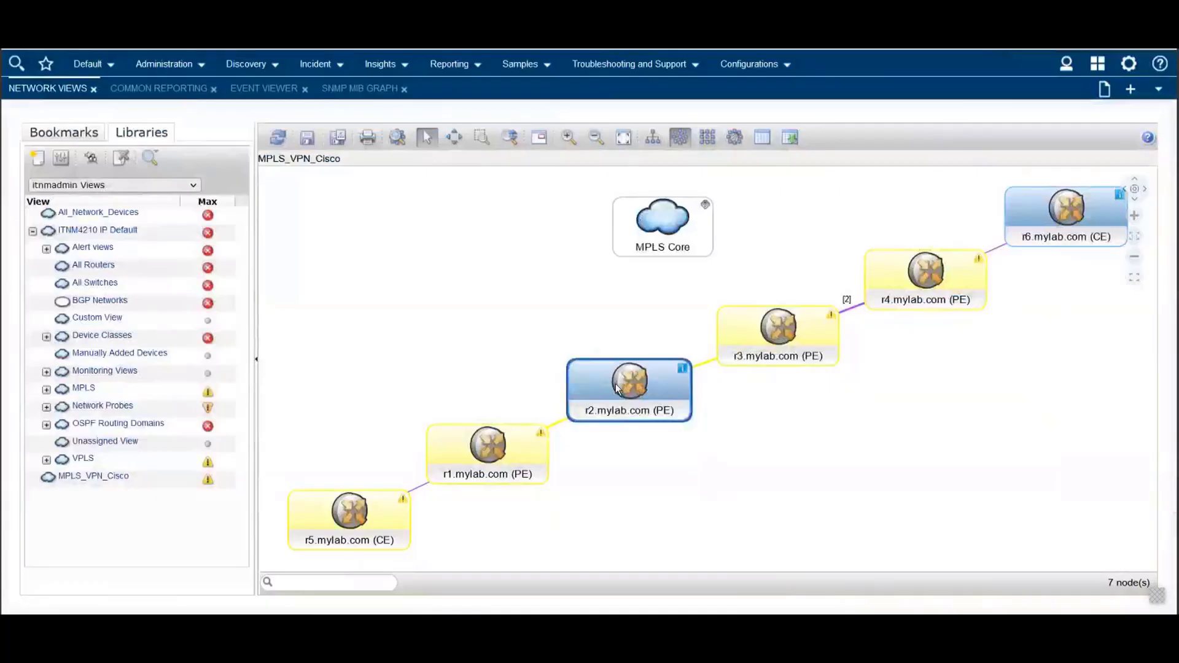
{"action": "right_click", "coordinate": [614, 387]}
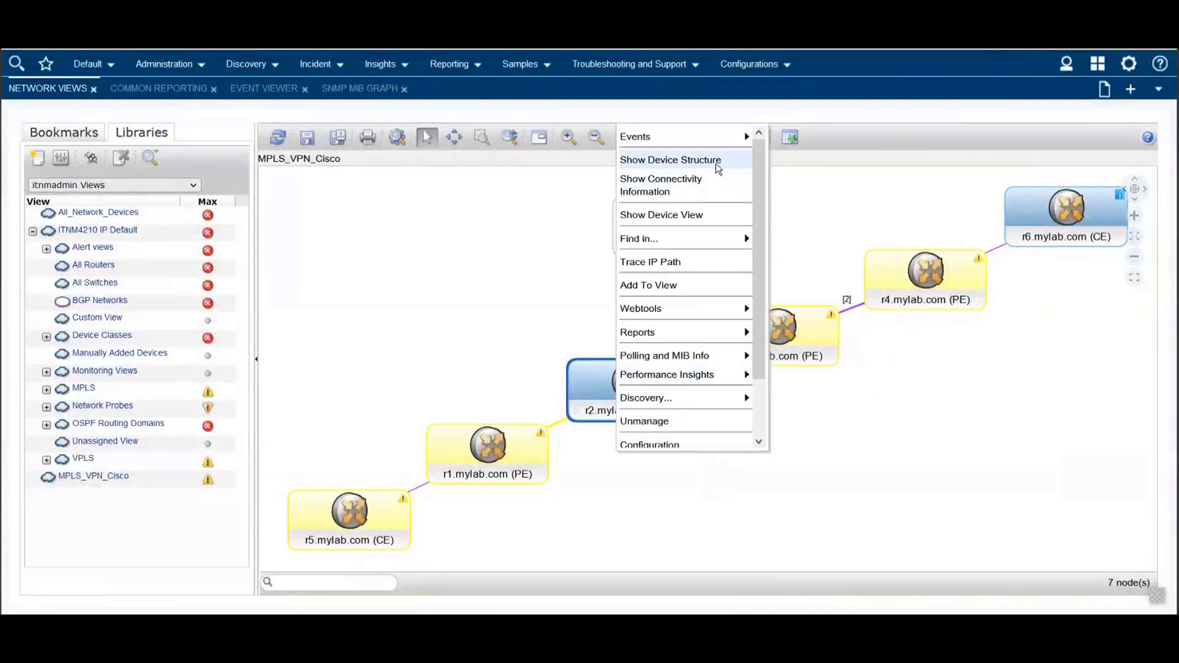
{"action": "left_click", "coordinate": [697, 192]}
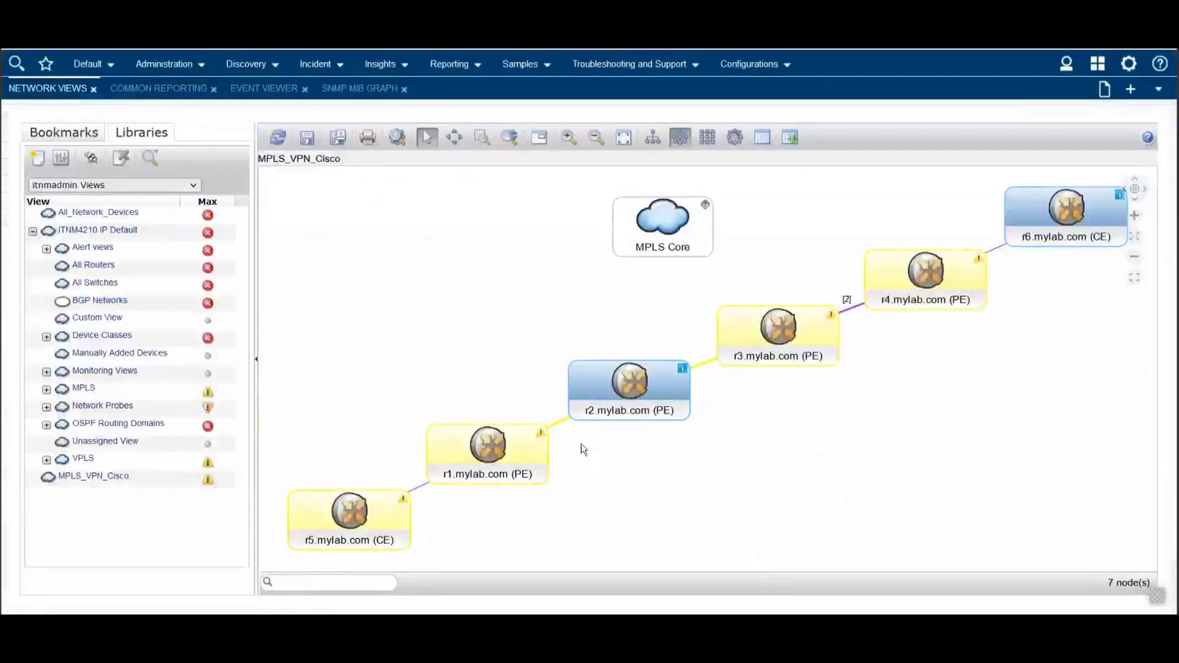
Look through the reports offered for r2.mylab.com and run its CPU Usage Report.
{"action": "mouse_move", "coordinate": [553, 425]}
{"action": "right_click", "coordinate": [592, 392]}
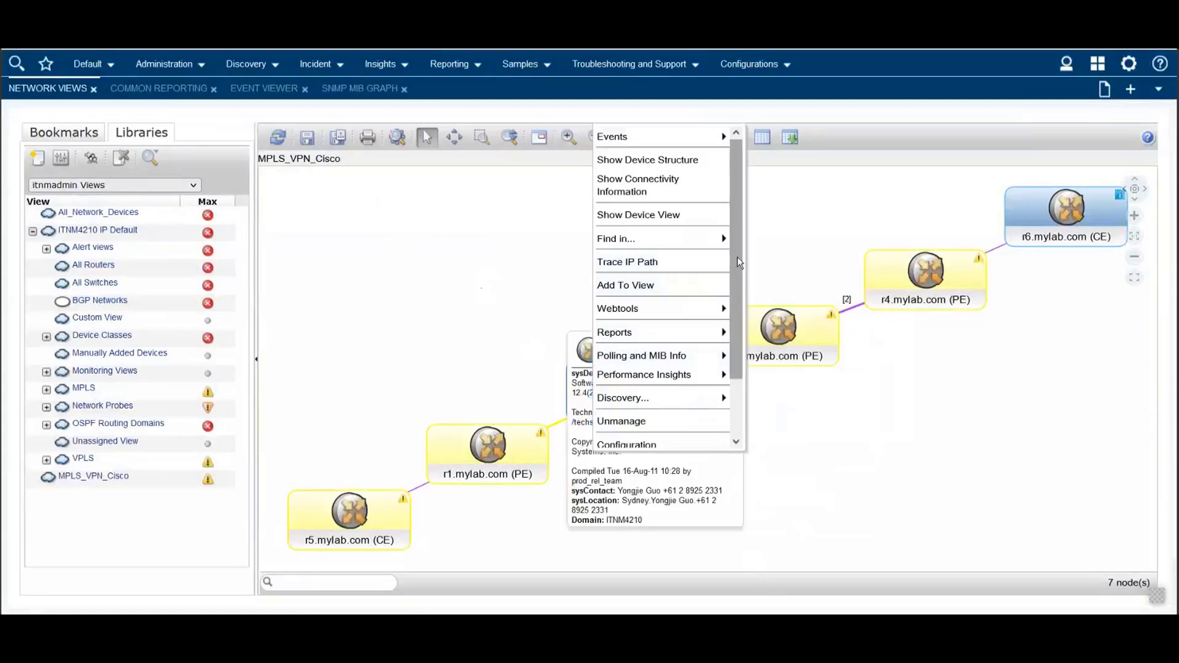
{"action": "scroll", "coordinate": [737, 295], "scroll_direction": "down", "scroll_amount": 3}
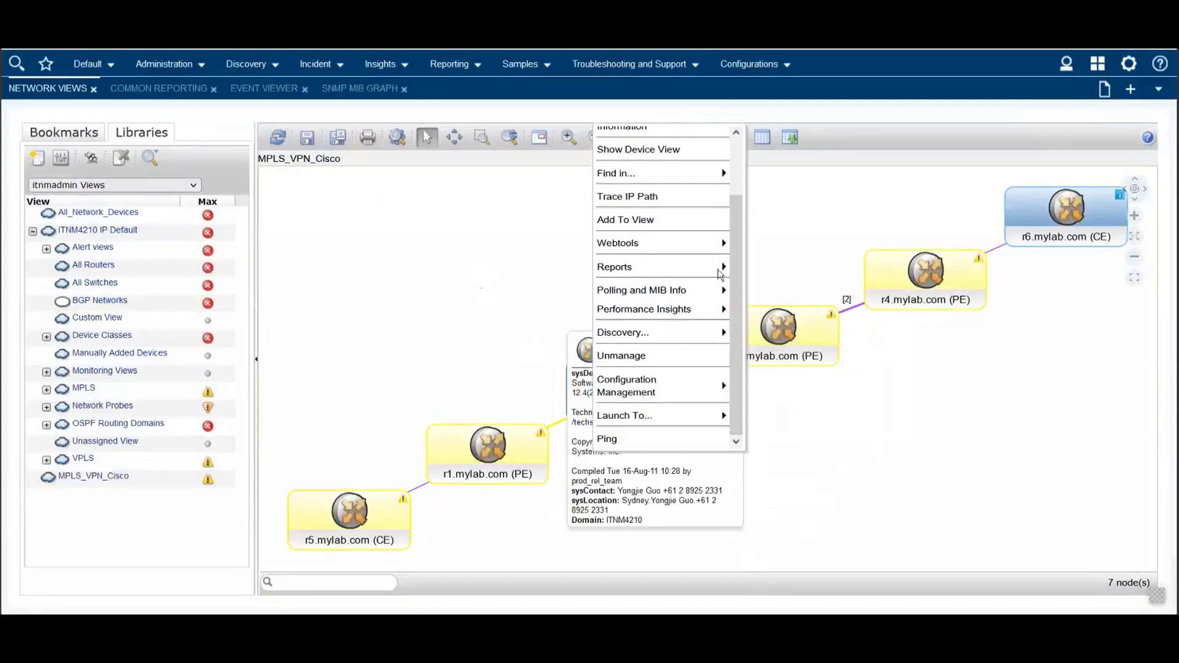
{"action": "mouse_move", "coordinate": [717, 274]}
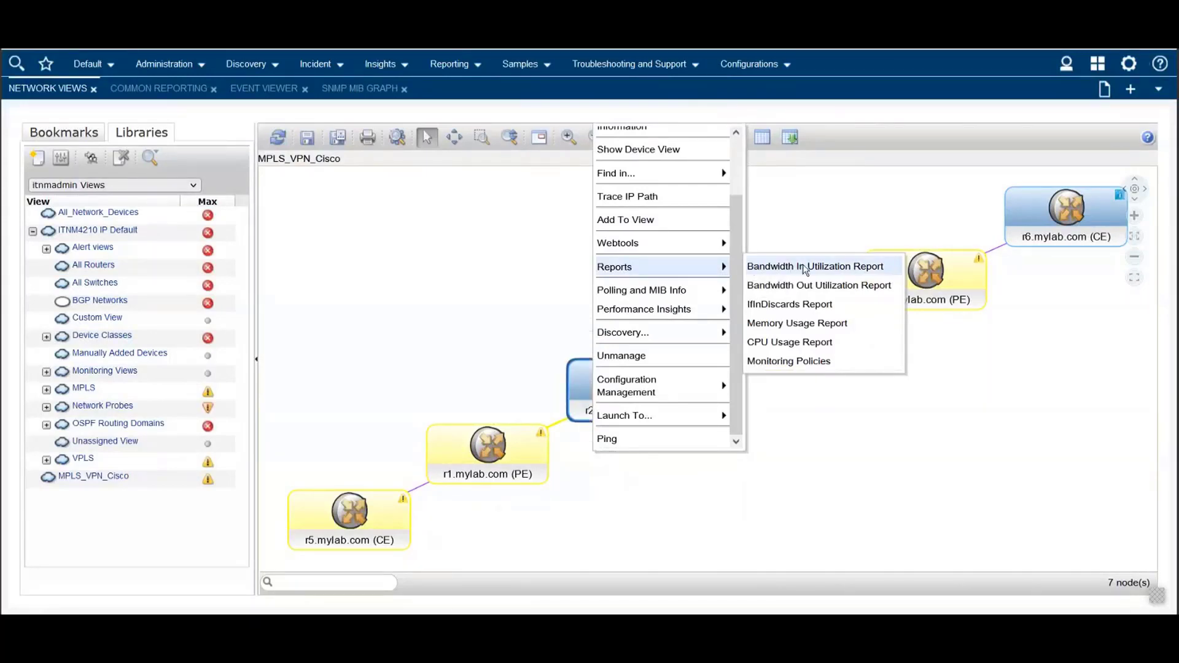
{"action": "left_click", "coordinate": [798, 342]}
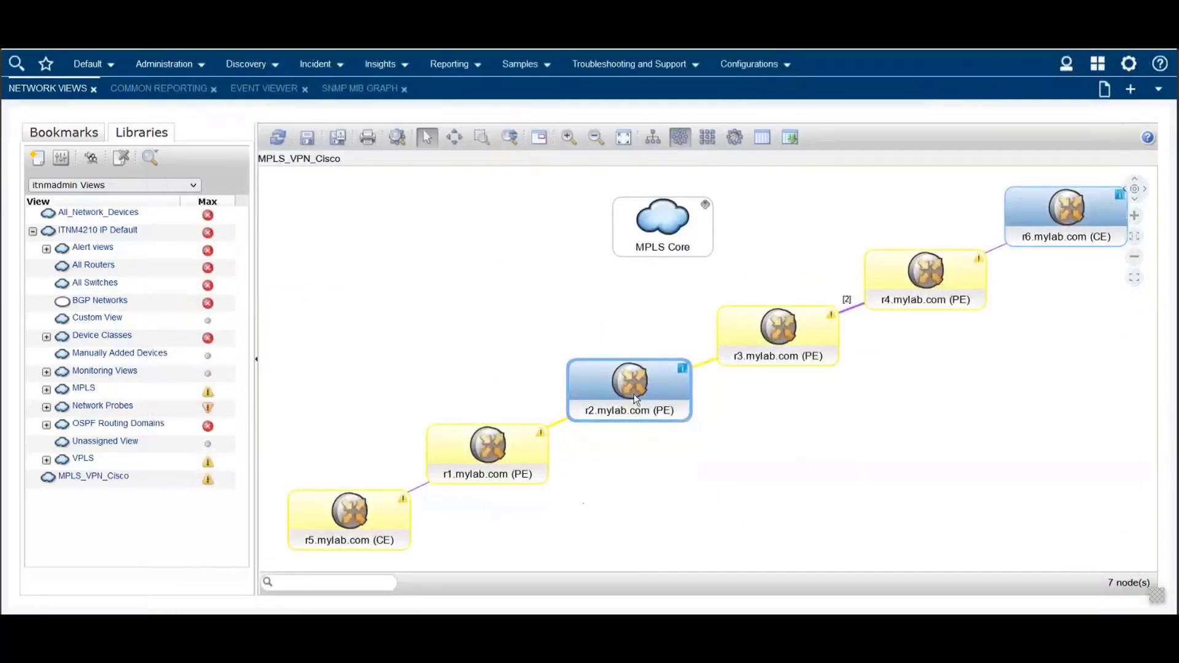
Examine the polling and MIB options for r2.mylab.com and its Webtools, covering the generic, Cisco diagnostic and Cisco information tools.
{"action": "right_click", "coordinate": [635, 399]}
{"action": "mouse_move", "coordinate": [730, 361]}
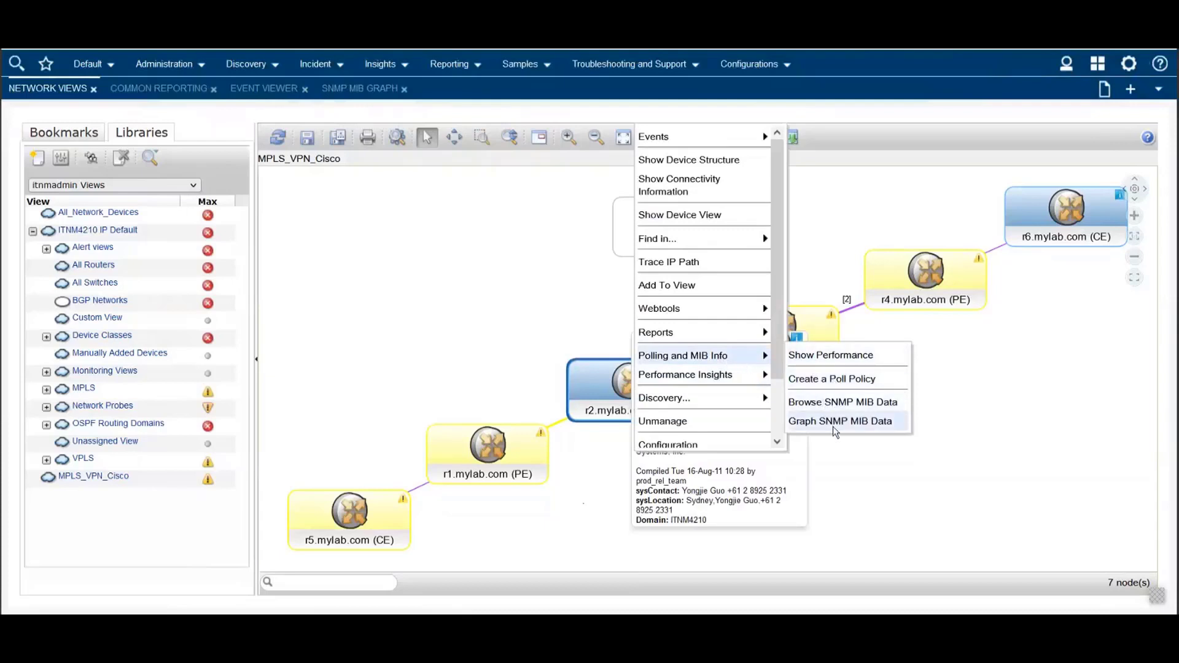
{"action": "scroll", "coordinate": [782, 325], "scroll_direction": "down", "scroll_amount": 2}
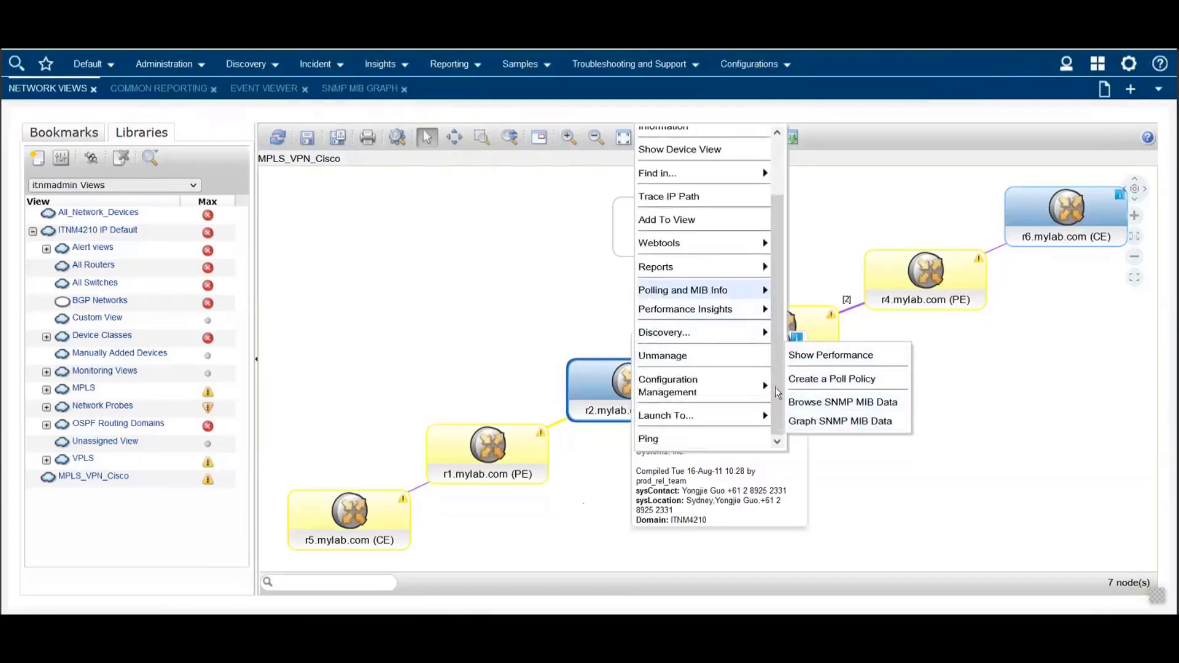
{"action": "mouse_move", "coordinate": [754, 244]}
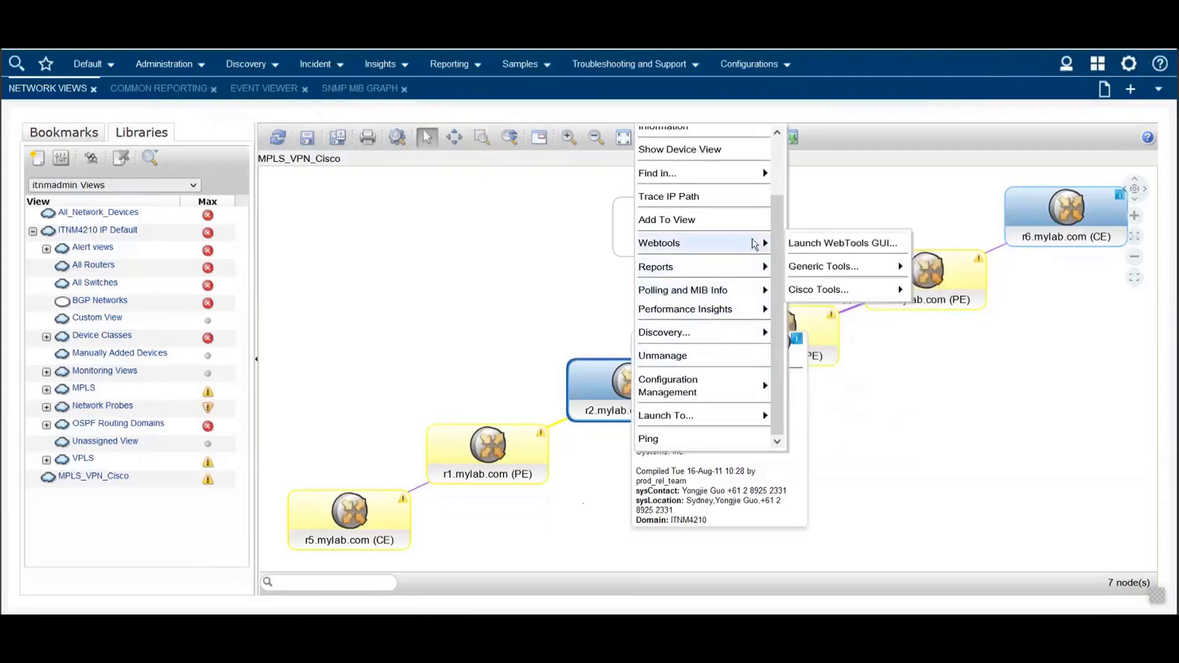
{"action": "mouse_move", "coordinate": [835, 271]}
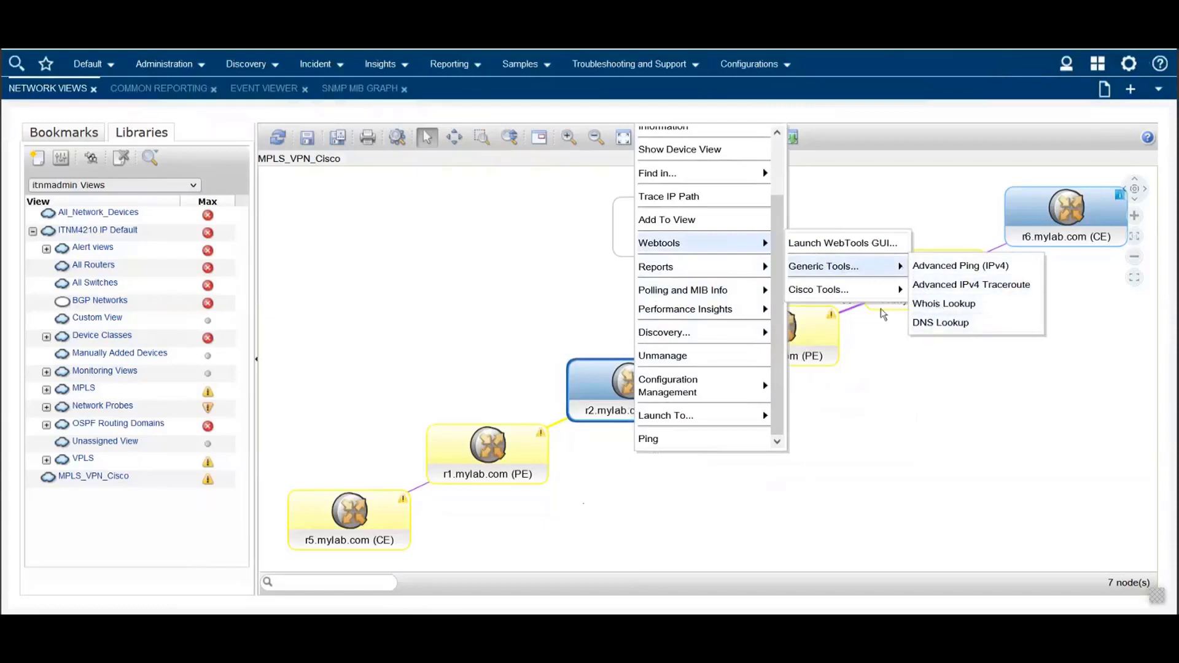
{"action": "mouse_move", "coordinate": [867, 296]}
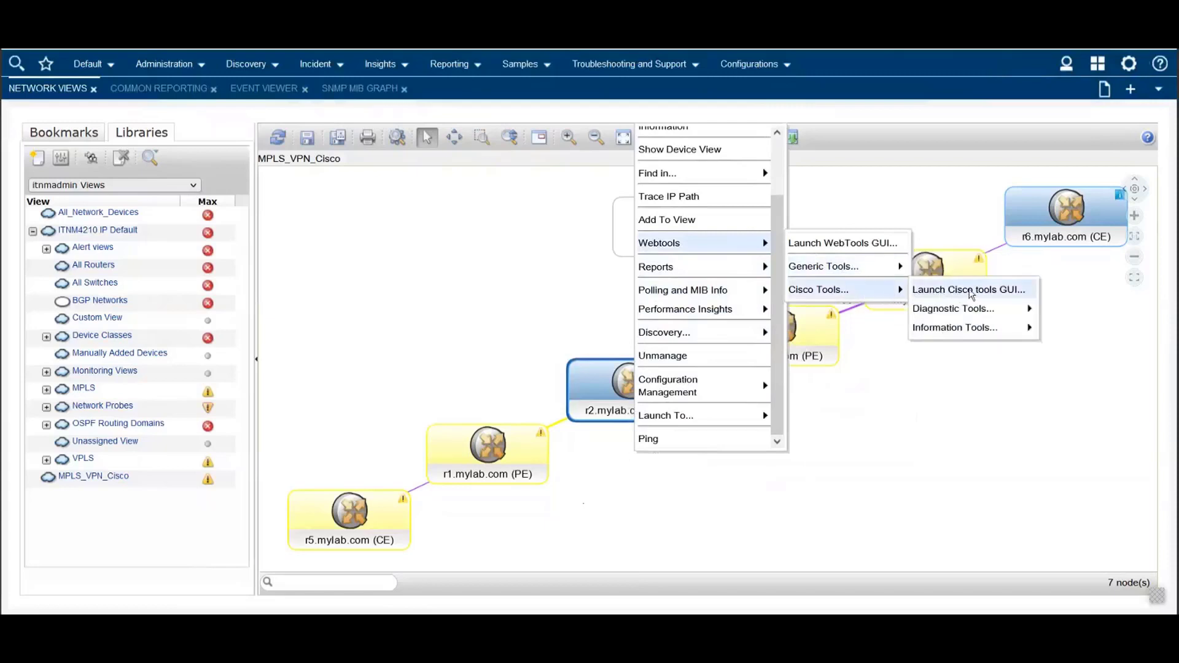
{"action": "mouse_move", "coordinate": [983, 314]}
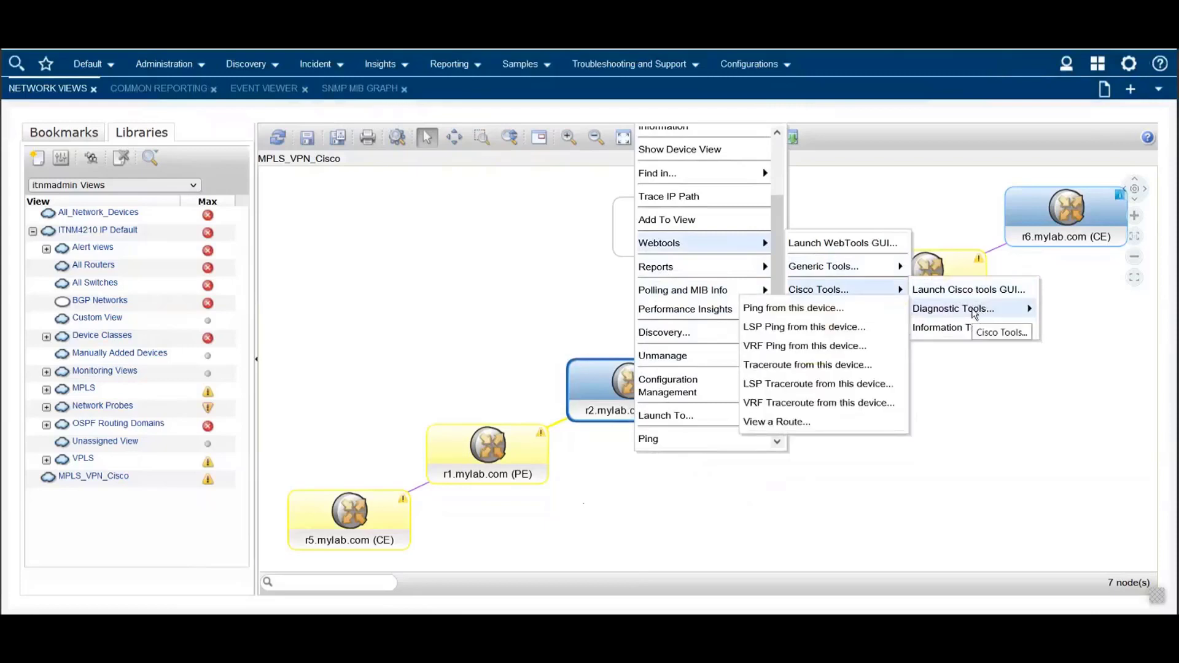
{"action": "mouse_move", "coordinate": [953, 333]}
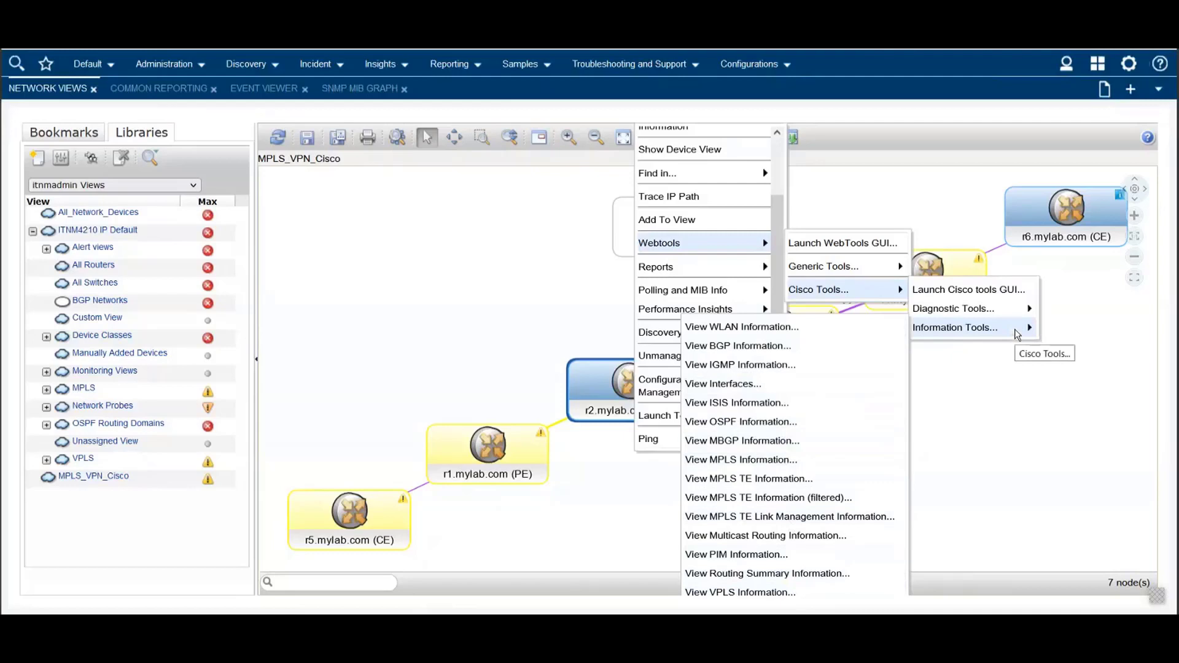
{"action": "mouse_move", "coordinate": [1007, 312]}
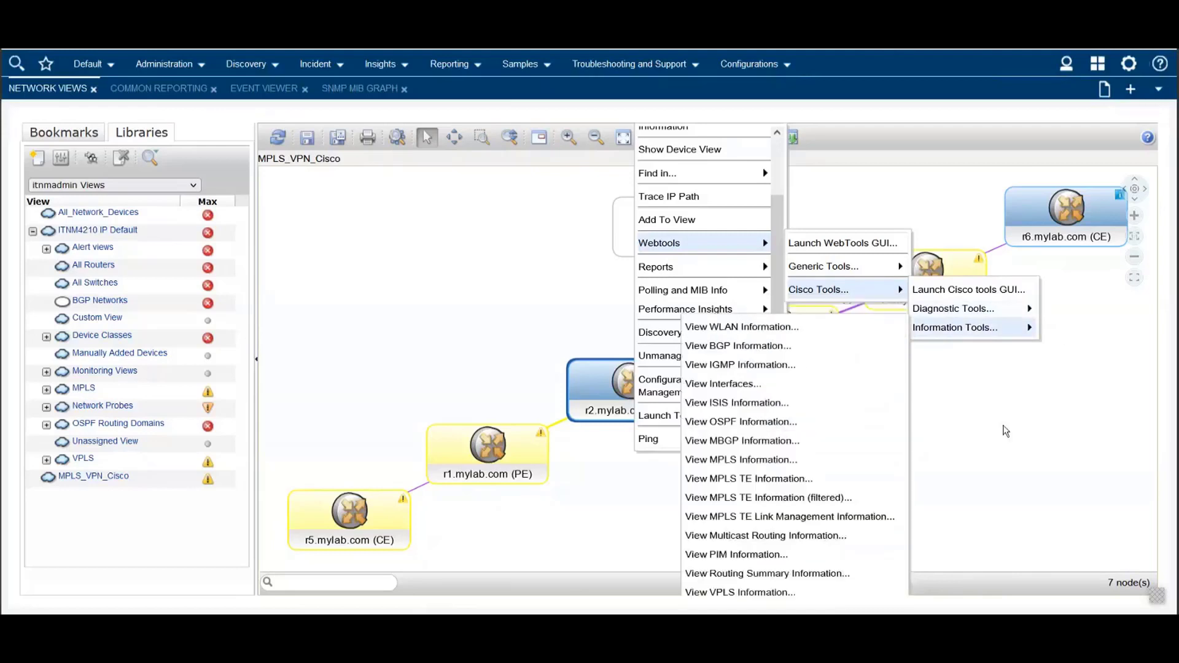
Examine the discovery, unmanage and configuration management options for r2.mylab.com, including the ITNCM Wizard and ITNCM Launch choices, without running any.
{"action": "mouse_move", "coordinate": [755, 339]}
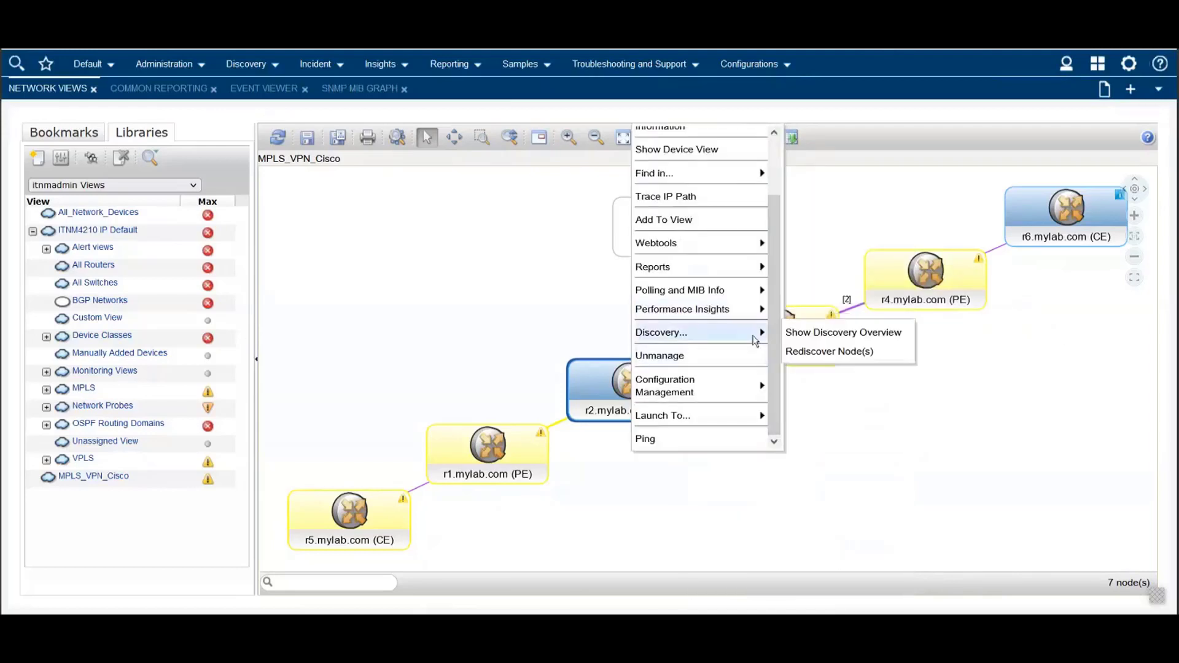
{"action": "mouse_move", "coordinate": [713, 388]}
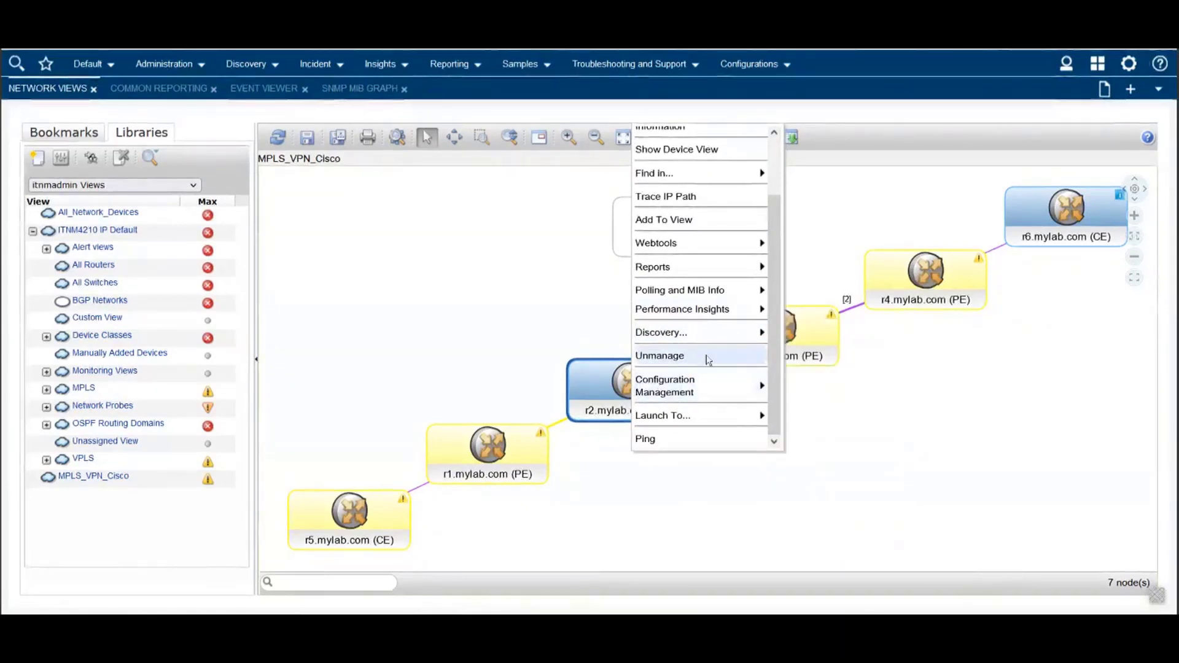
{"action": "mouse_move", "coordinate": [753, 395]}
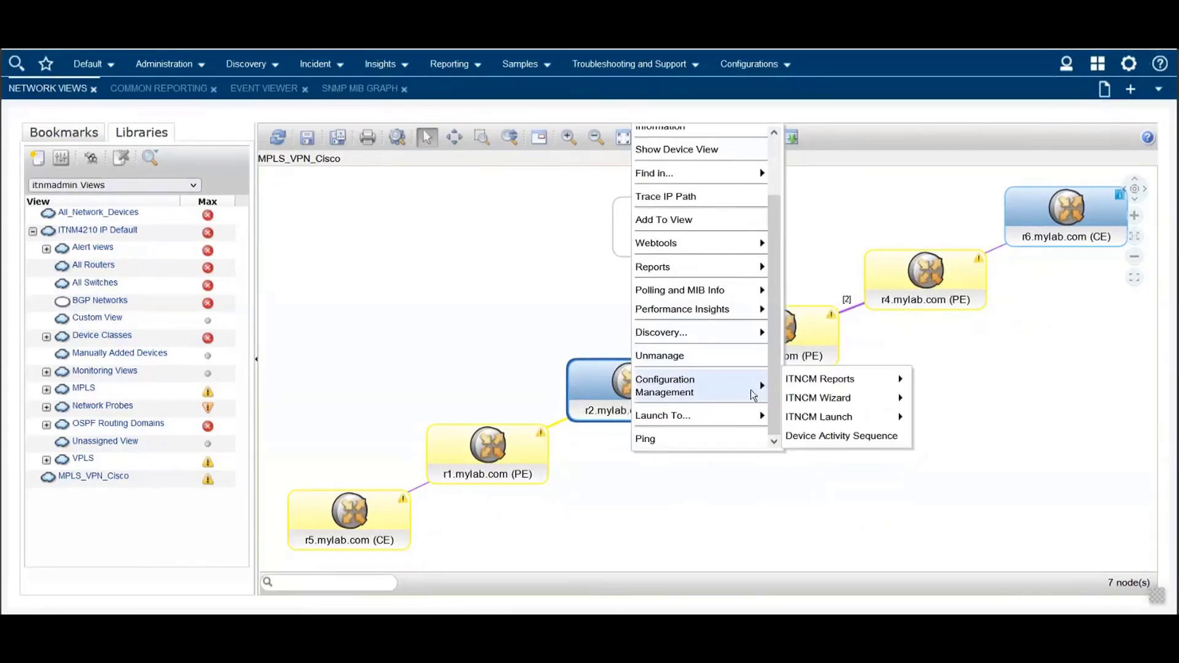
{"action": "mouse_move", "coordinate": [882, 384]}
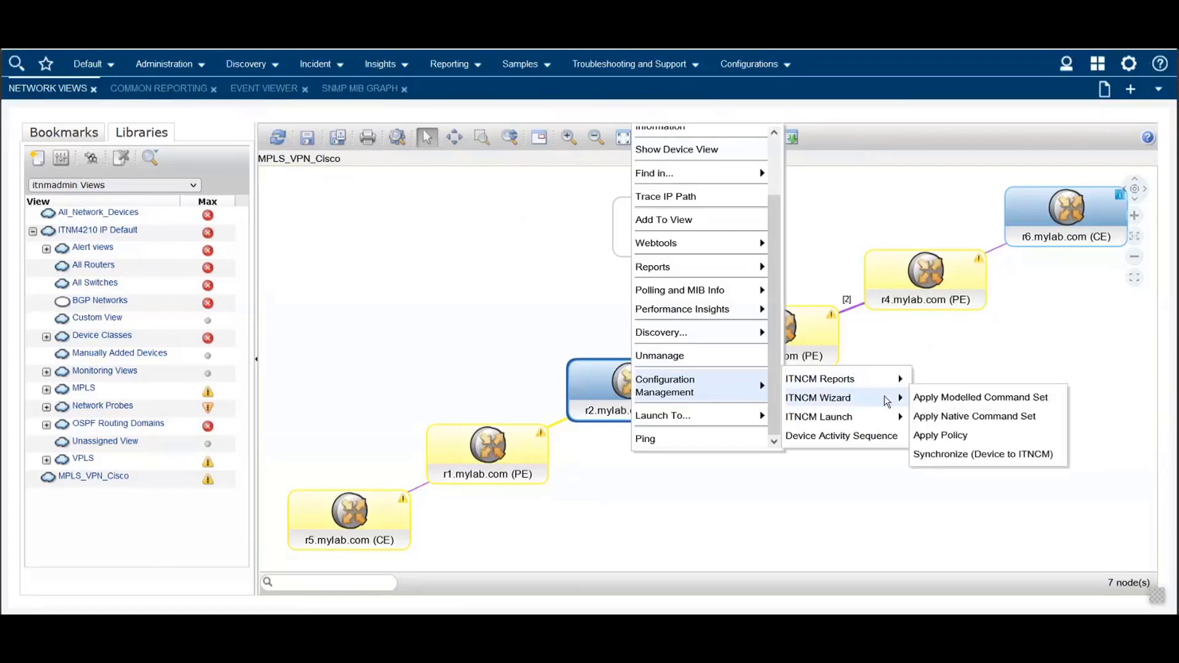
{"action": "mouse_move", "coordinate": [888, 417]}
{"action": "left_click", "coordinate": [857, 475]}
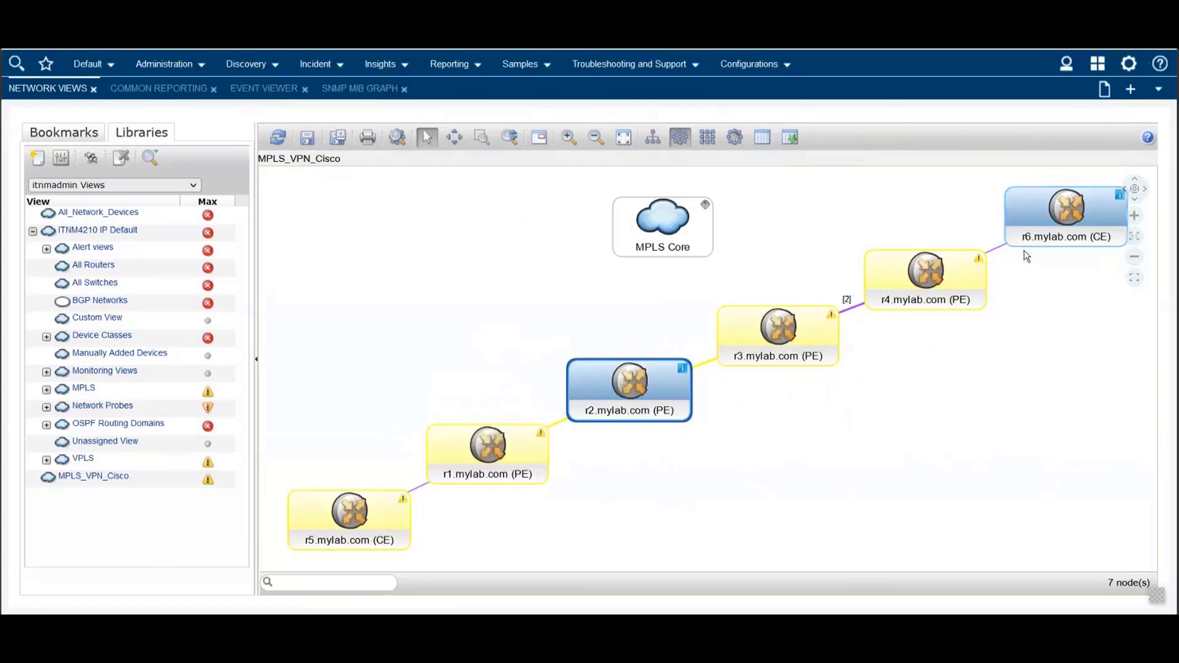
Switch to the event list and filter it by ITNM_RCA_Root_Cause_Events.
{"action": "left_click", "coordinate": [262, 90]}
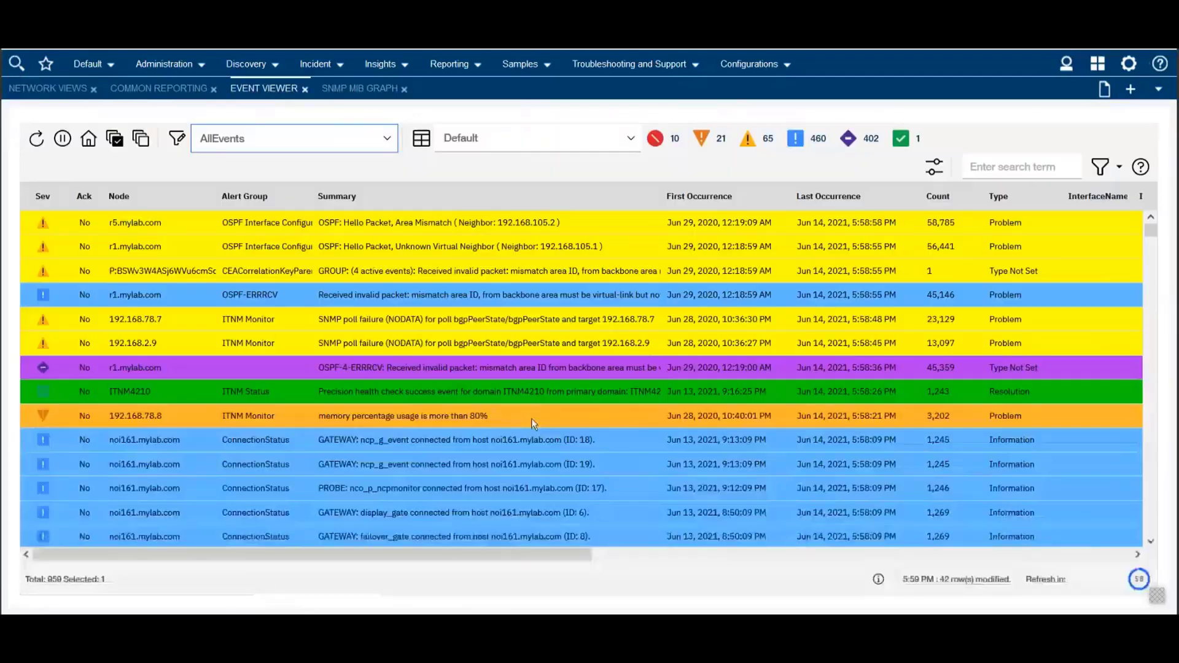
{"action": "left_click", "coordinate": [388, 143]}
{"action": "scroll", "coordinate": [377, 400], "scroll_direction": "down", "scroll_amount": 5}
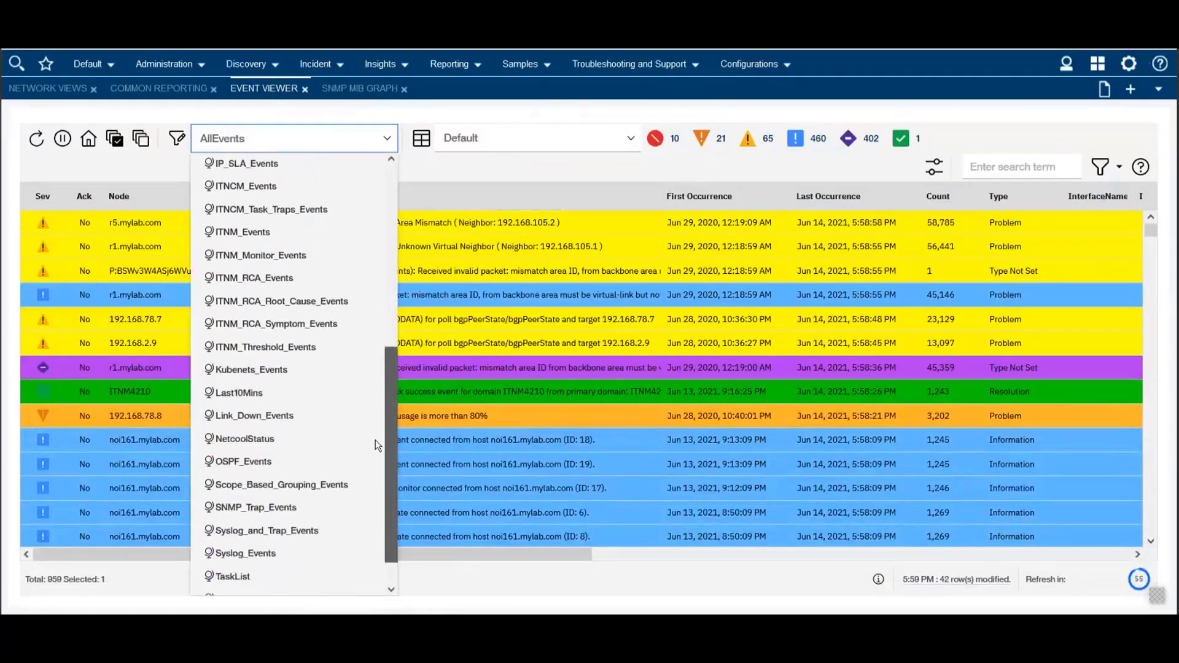
{"action": "scroll", "coordinate": [374, 439], "scroll_direction": "down", "scroll_amount": 1}
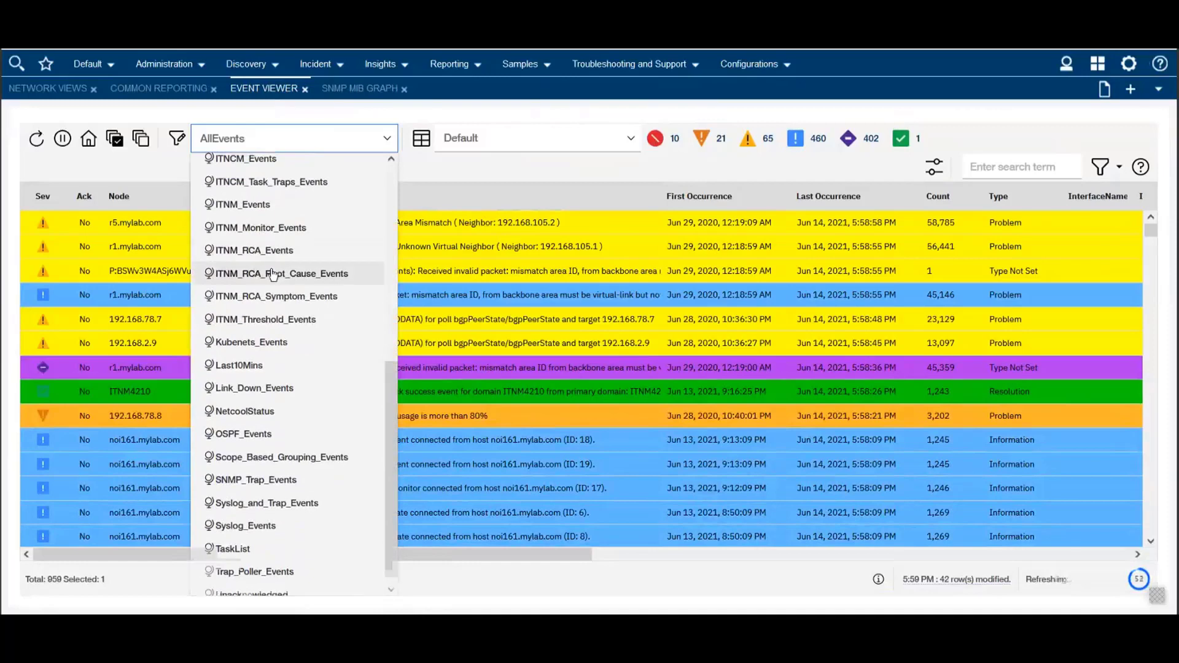
{"action": "left_click", "coordinate": [274, 273]}
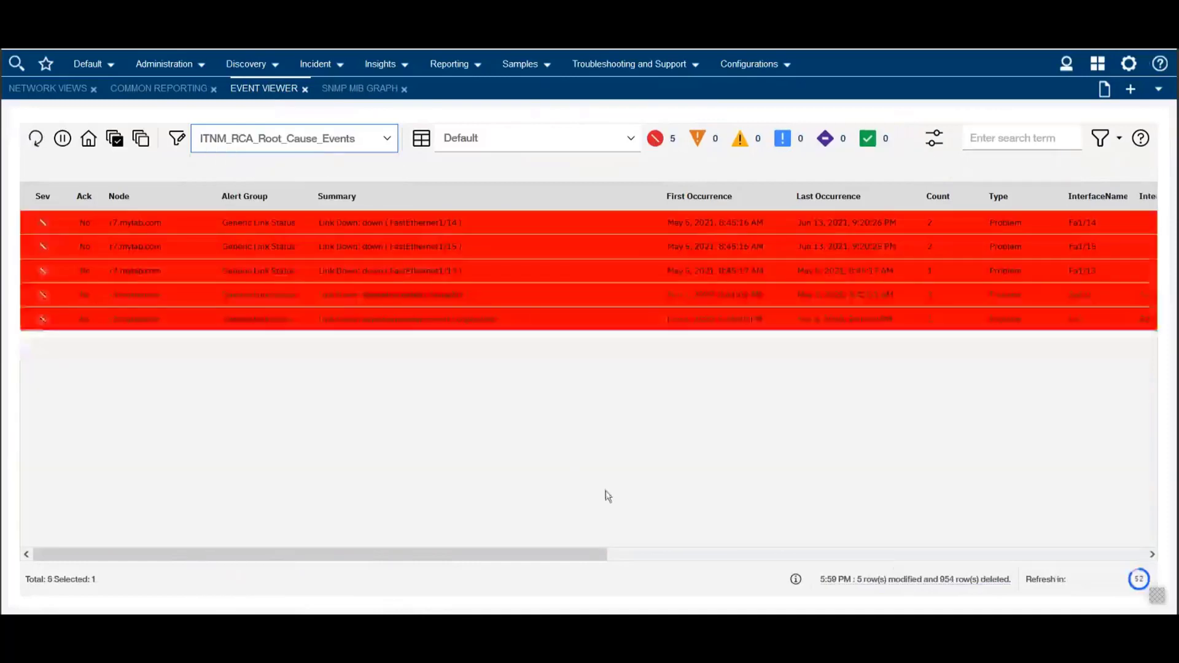
Look through the actions available for the first r7.mylab.com link-down event, including the Network Manager reports, without running any.
{"action": "right_click", "coordinate": [272, 226]}
{"action": "mouse_move", "coordinate": [393, 368]}
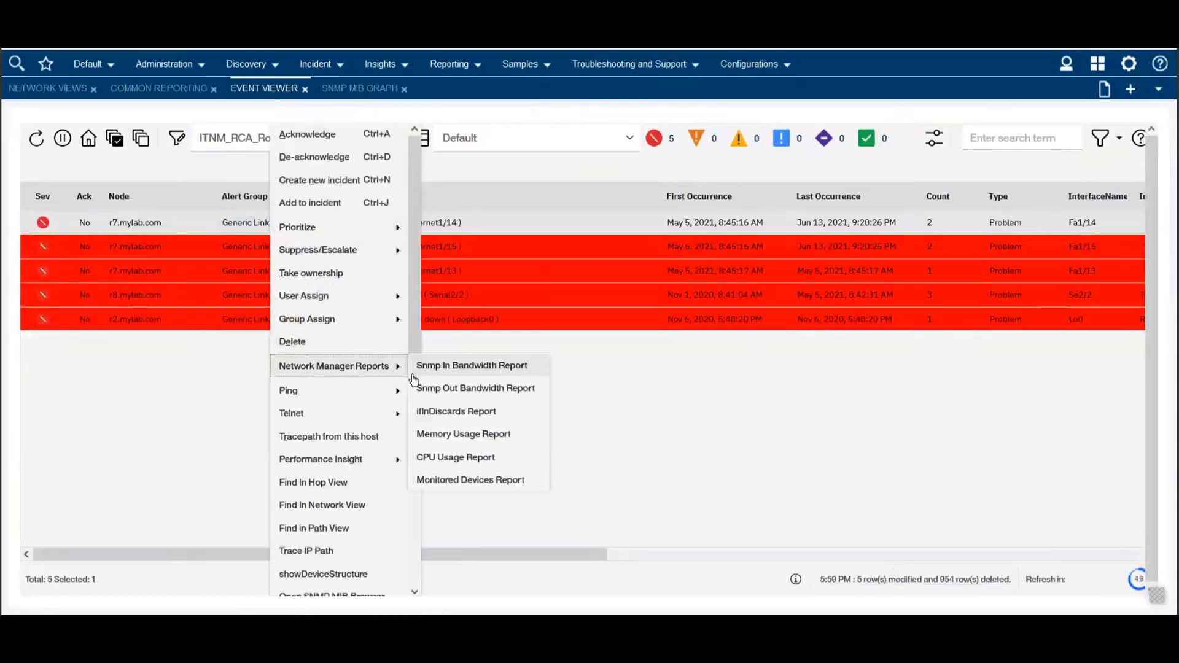
{"action": "scroll", "coordinate": [413, 381], "scroll_direction": "down", "scroll_amount": 3}
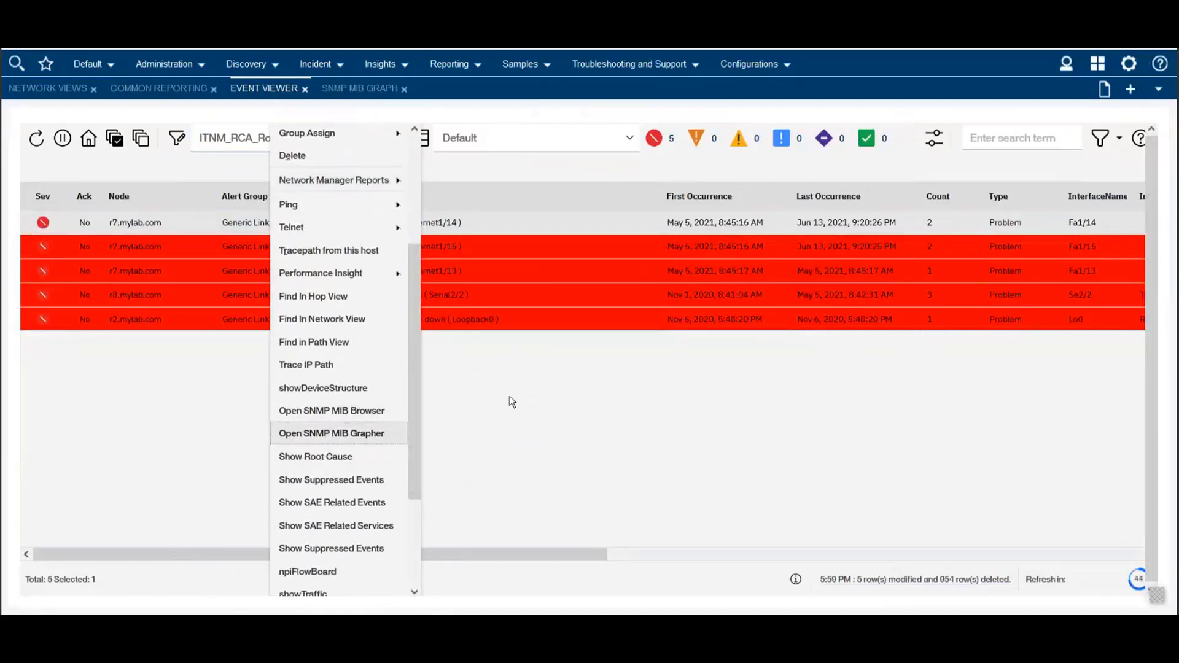
{"action": "left_click", "coordinate": [511, 401]}
Change the event list filter to ITNM_RCA_Symptom_Events.
{"action": "left_click", "coordinate": [386, 138]}
{"action": "scroll", "coordinate": [394, 427], "scroll_direction": "down", "scroll_amount": 1}
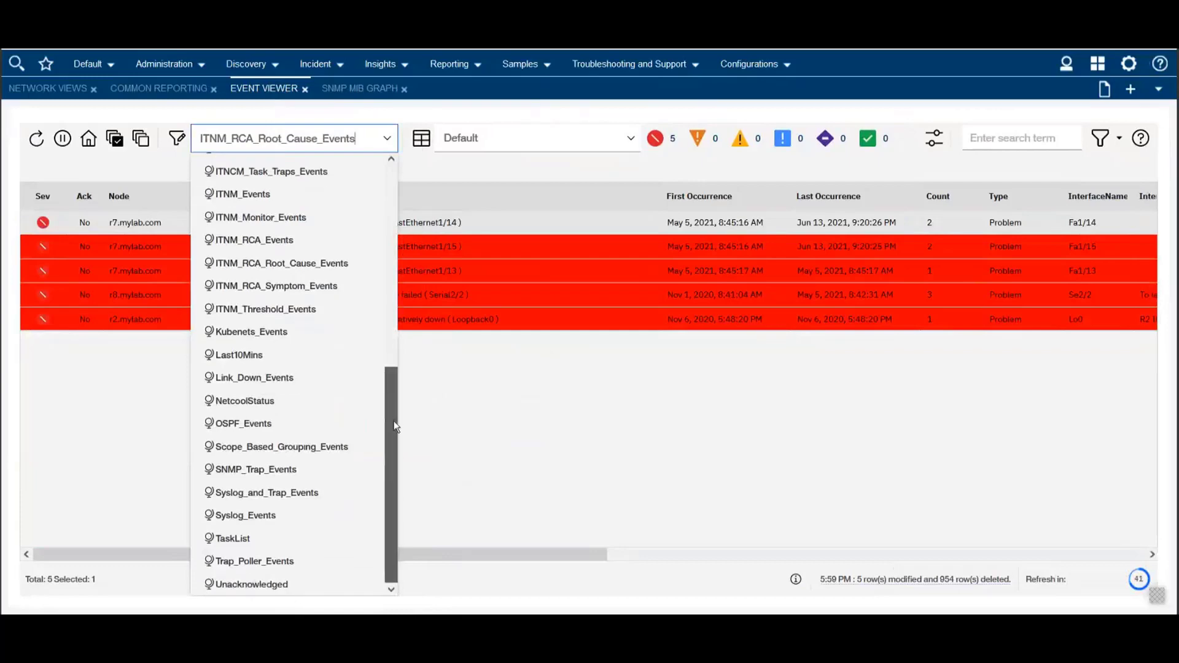
{"action": "left_click", "coordinate": [312, 286]}
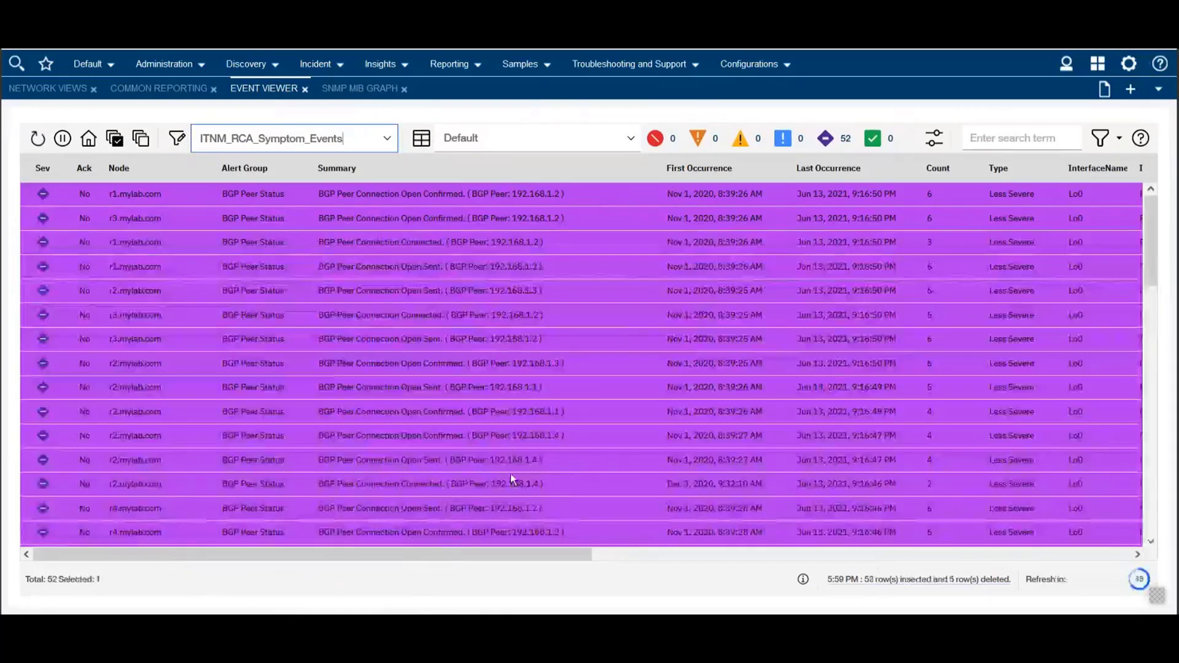
Look through the actions available for the first r1.mylab.com BGP Peer Status symptom event without running any.
{"action": "right_click", "coordinate": [363, 196]}
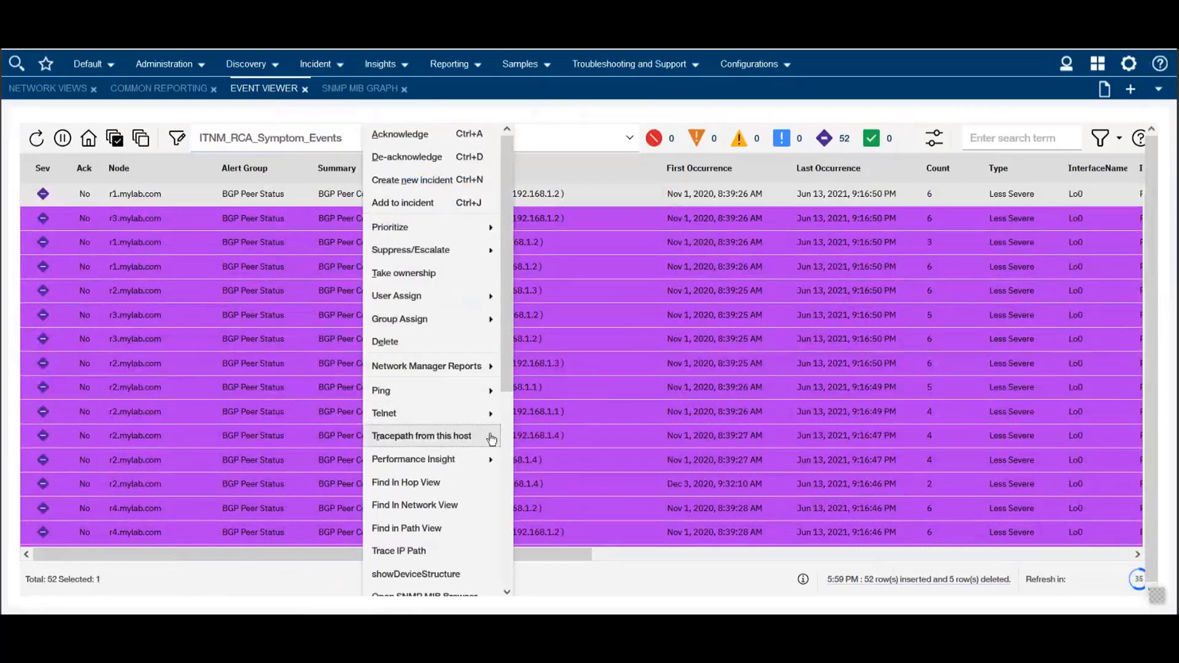
{"action": "left_click_drag", "start_coordinate": [507, 371], "coordinate": [509, 536]}
{"action": "left_click", "coordinate": [569, 118]}
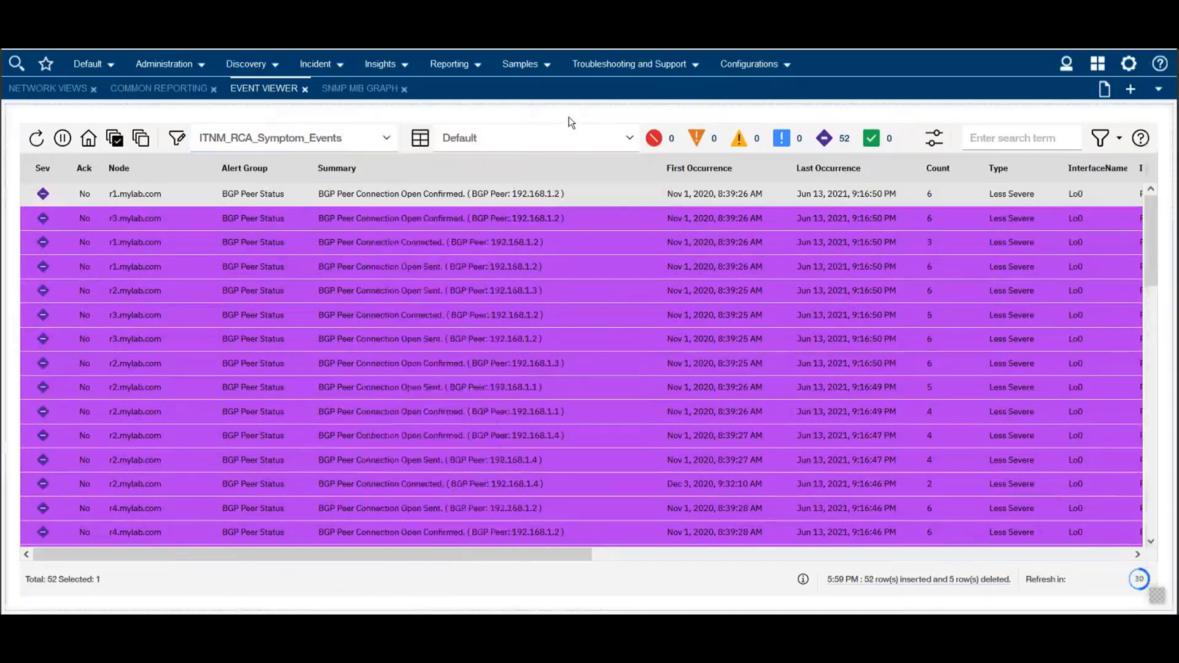
Filter the event list by ITNM_RCA_Root_Cause_Events and locate the first r7.mylab.com link-down event's device in the All_Network_Devices network view.
{"action": "left_click", "coordinate": [390, 143]}
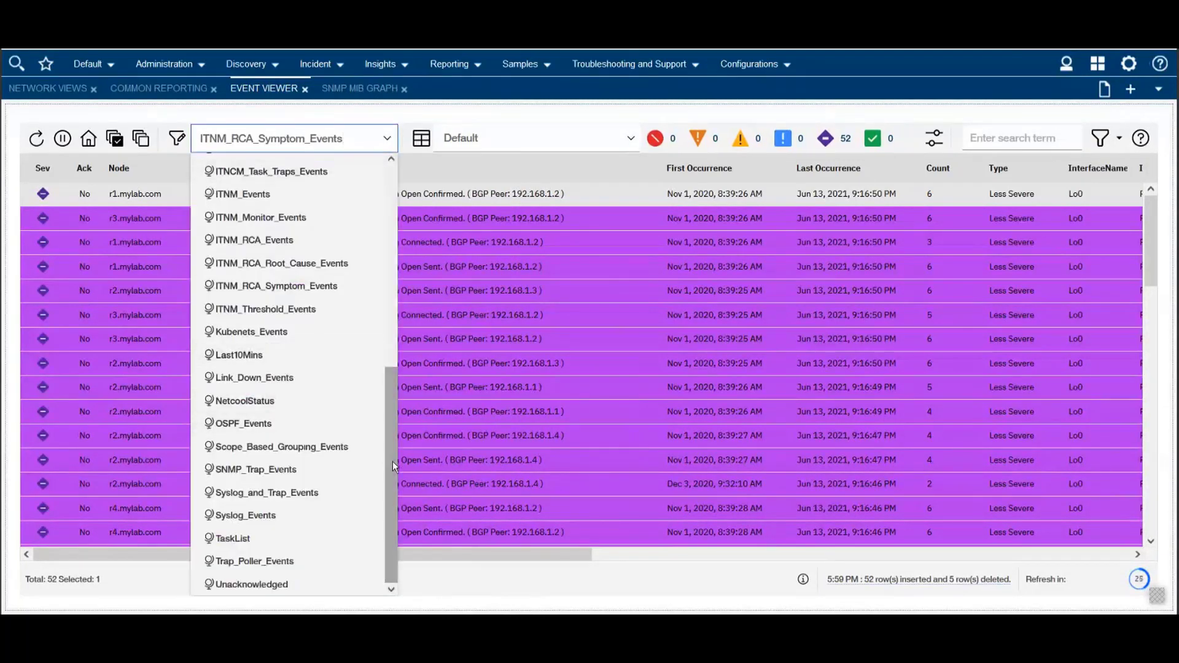
{"action": "left_click", "coordinate": [328, 267]}
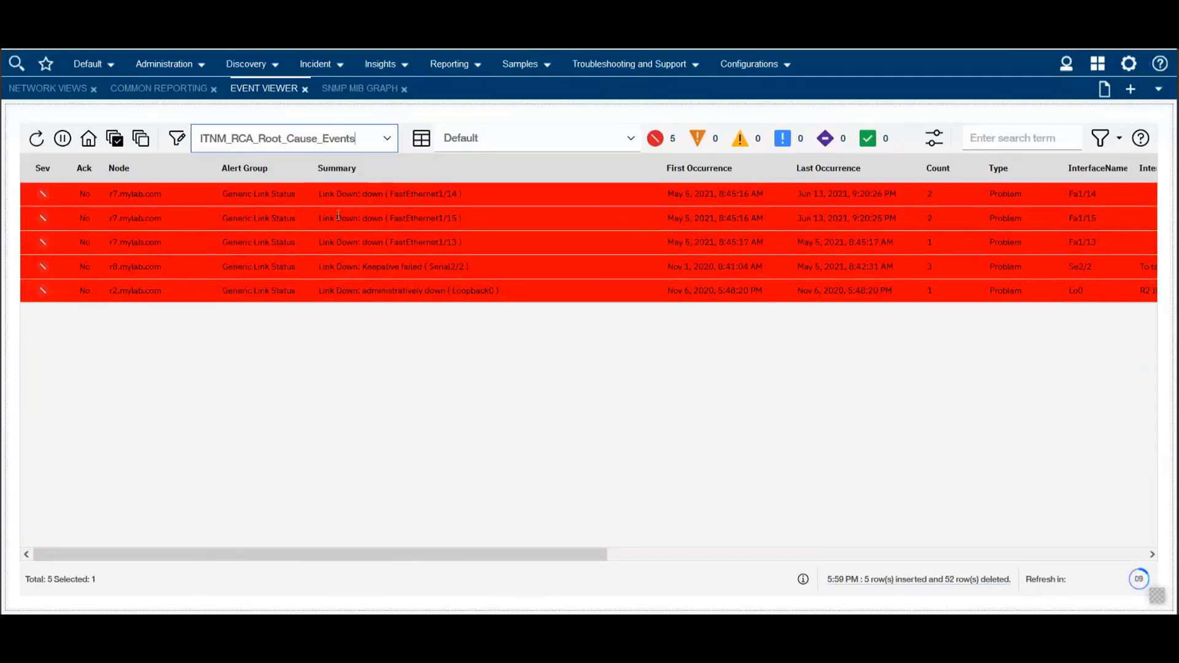
{"action": "right_click", "coordinate": [151, 195]}
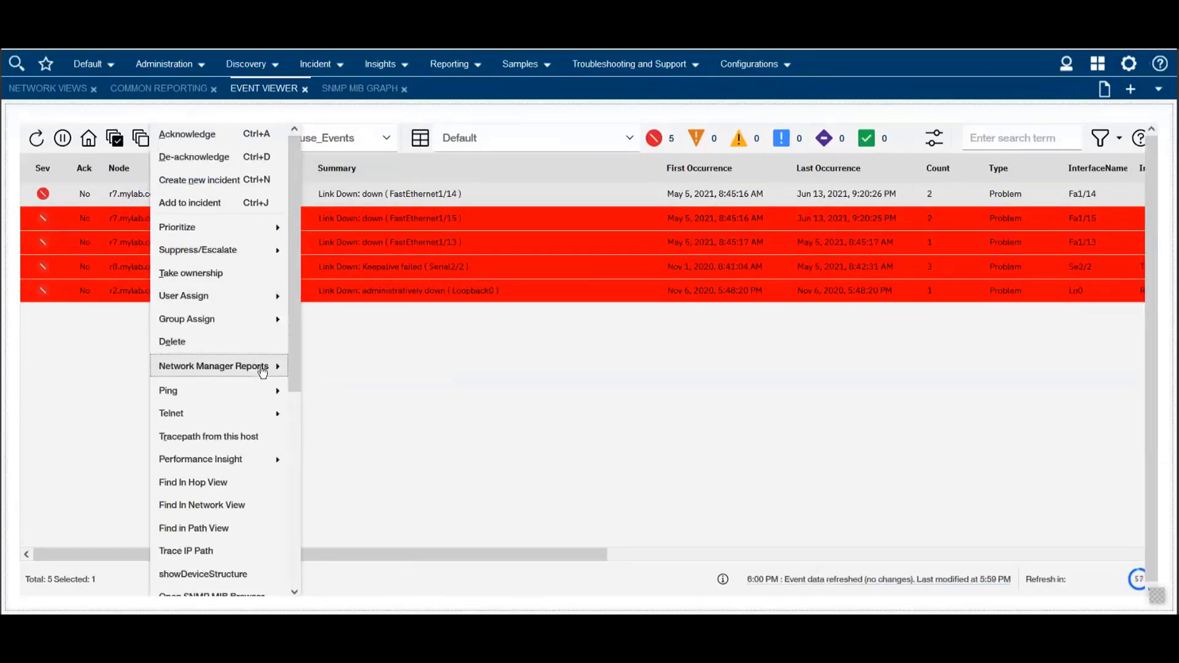
{"action": "mouse_move", "coordinate": [264, 373]}
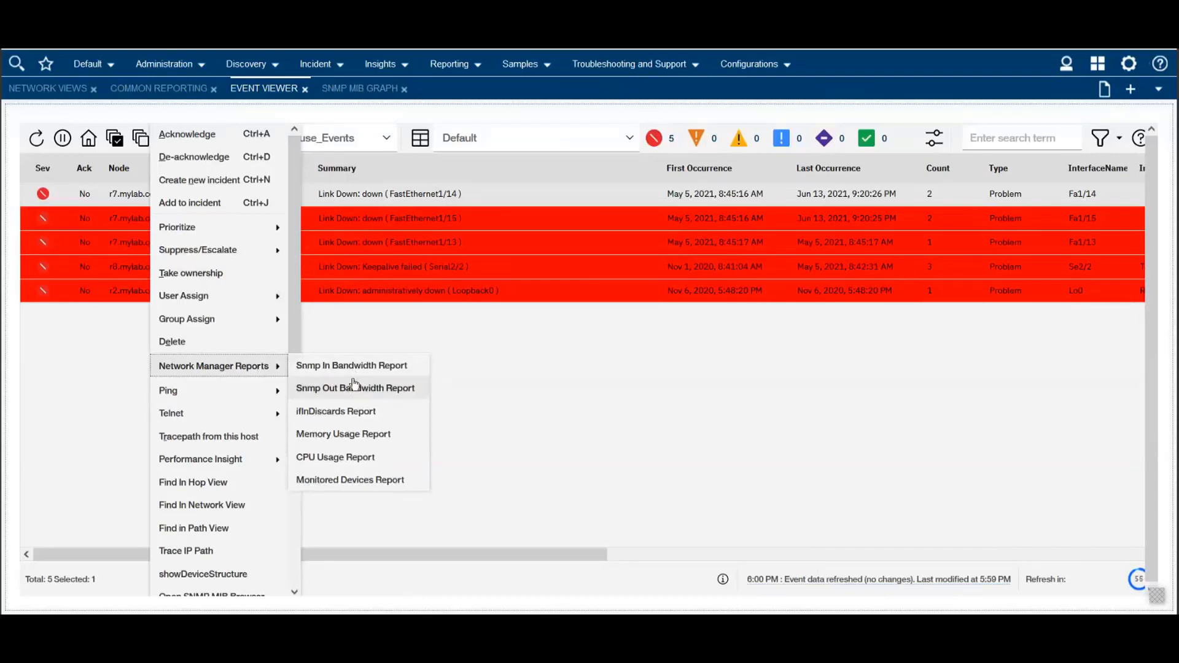
{"action": "mouse_move", "coordinate": [273, 393]}
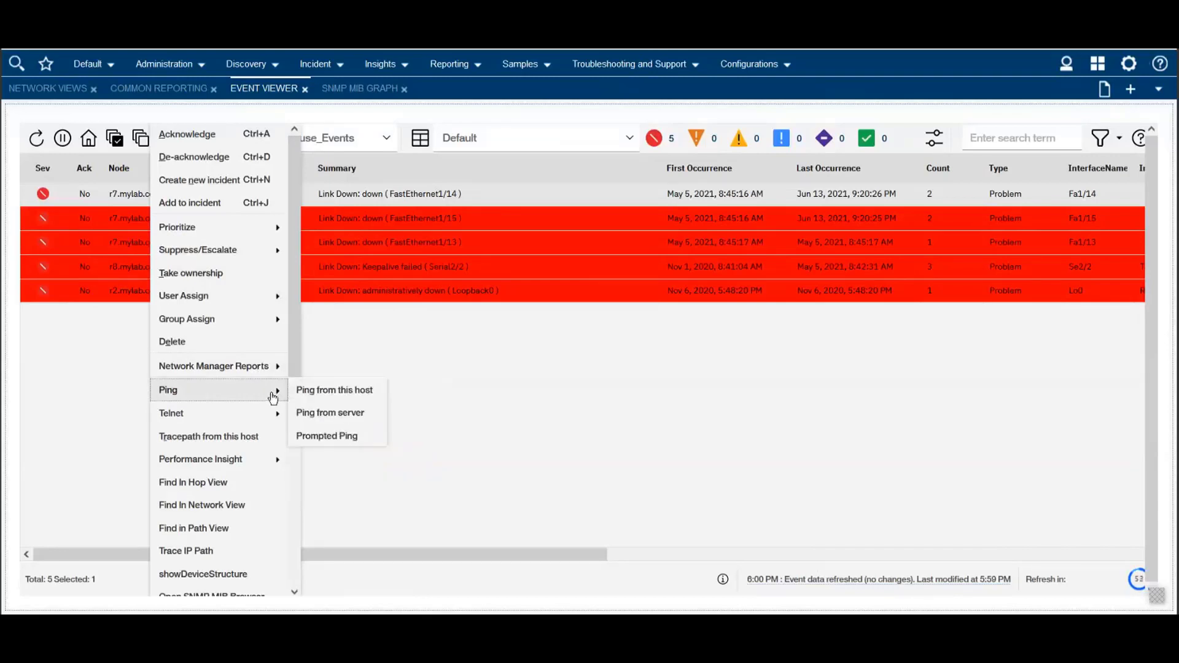
{"action": "scroll", "coordinate": [298, 393], "scroll_direction": "down", "scroll_amount": 2}
{"action": "left_click_drag", "start_coordinate": [298, 388], "coordinate": [298, 398]}
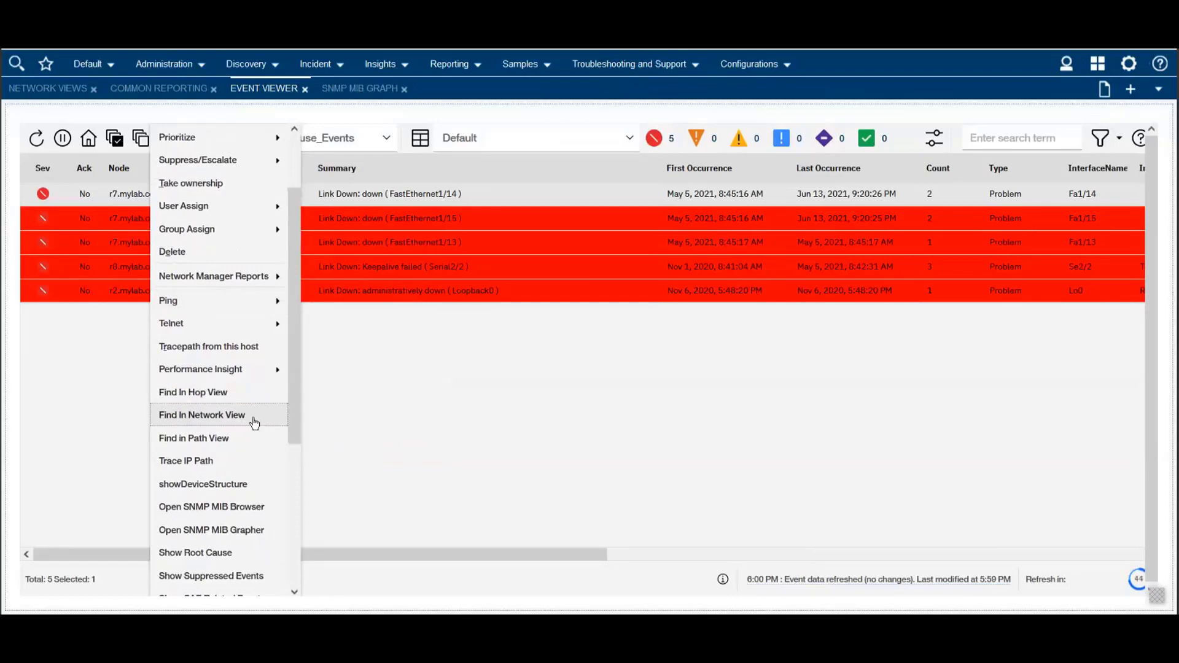
{"action": "left_click", "coordinate": [254, 423]}
{"action": "left_click", "coordinate": [714, 404]}
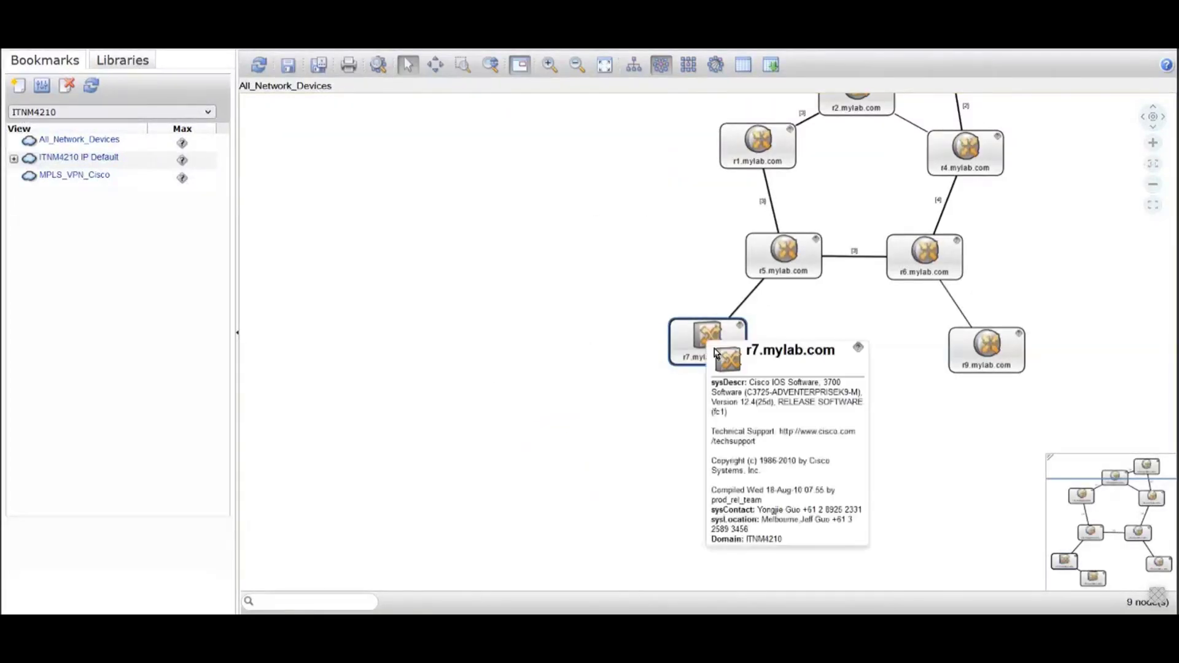
{"action": "mouse_move", "coordinate": [704, 348]}
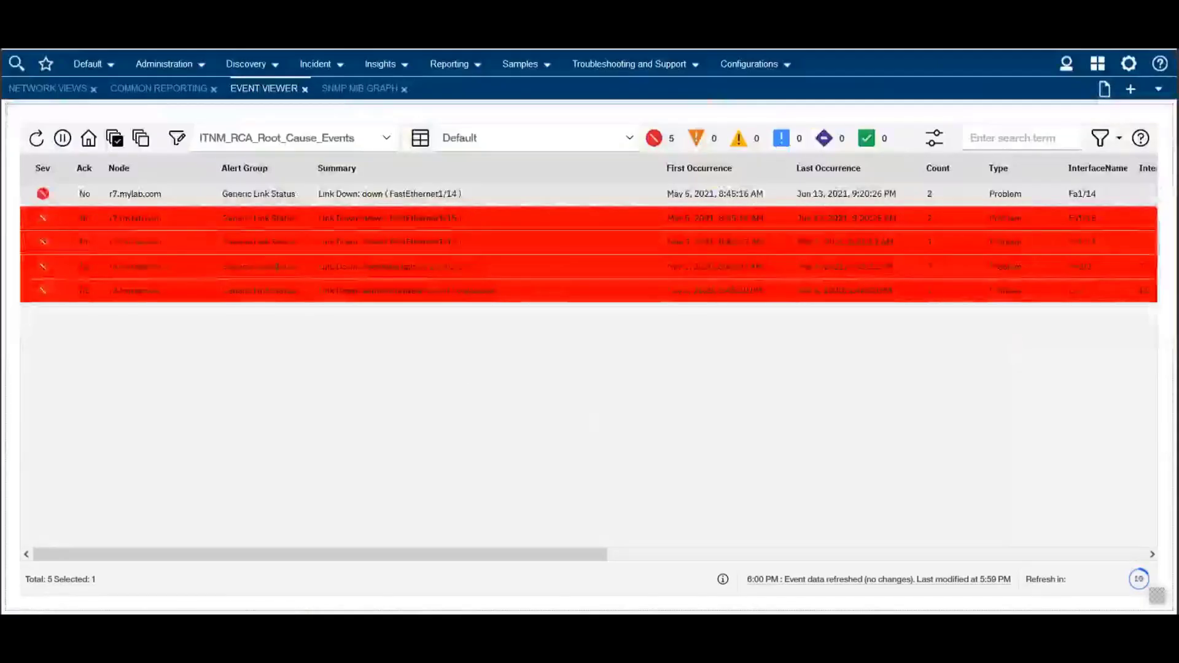
Look through the actions for the r7.mylab.com FastEthernet1/13 link-down event, including the Configuration Management options, without running any.
{"action": "right_click", "coordinate": [263, 243]}
{"action": "mouse_move", "coordinate": [398, 366]}
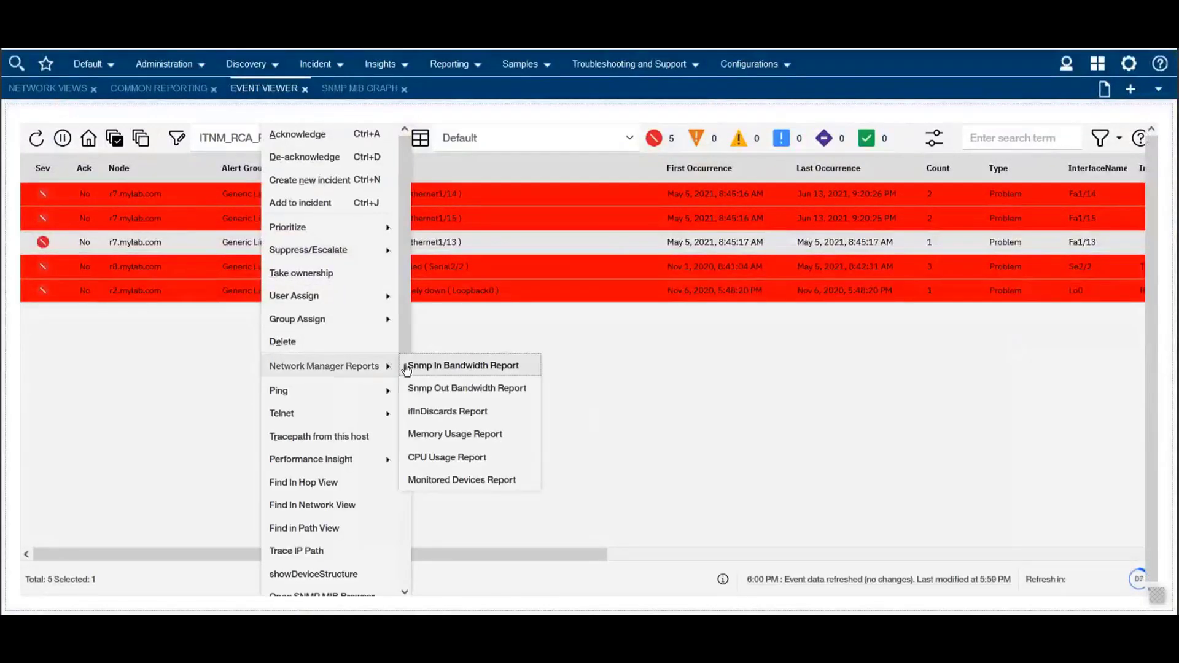
{"action": "left_click_drag", "start_coordinate": [408, 346], "coordinate": [415, 548]}
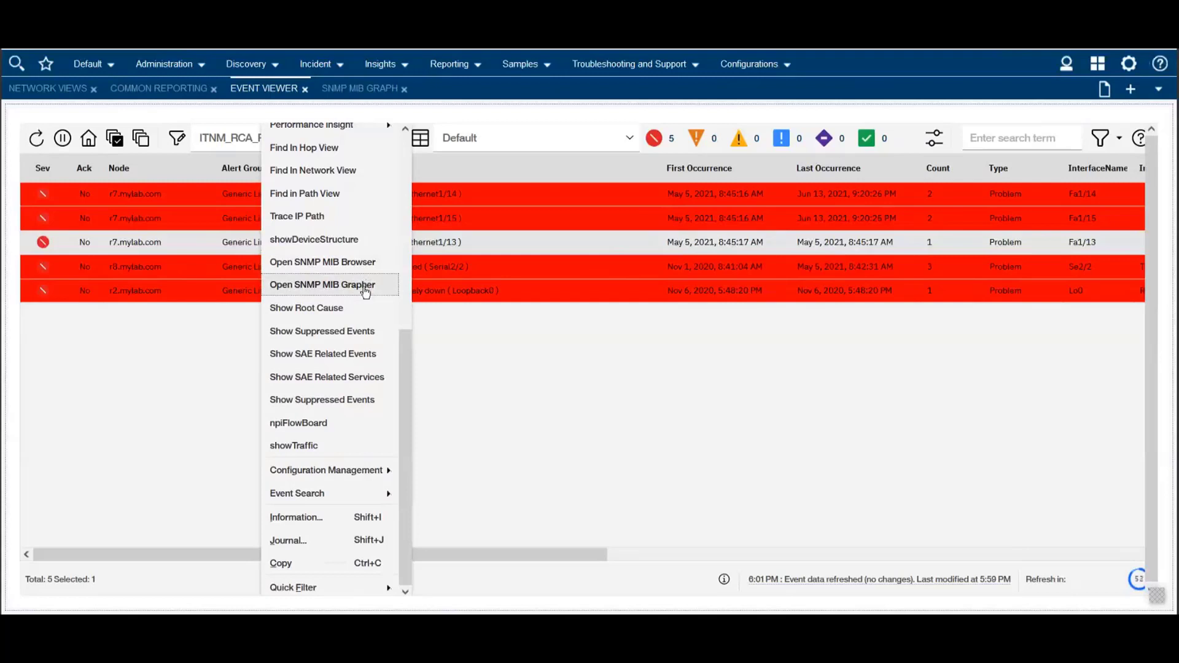
{"action": "mouse_move", "coordinate": [387, 477]}
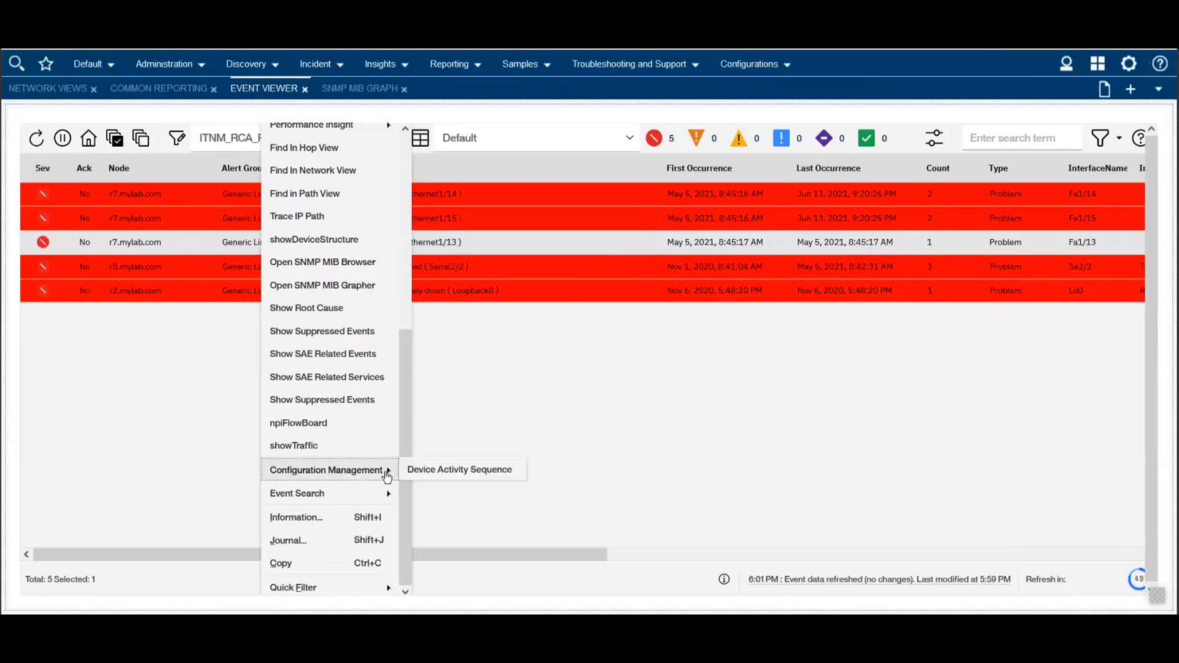
{"action": "left_click", "coordinate": [569, 378]}
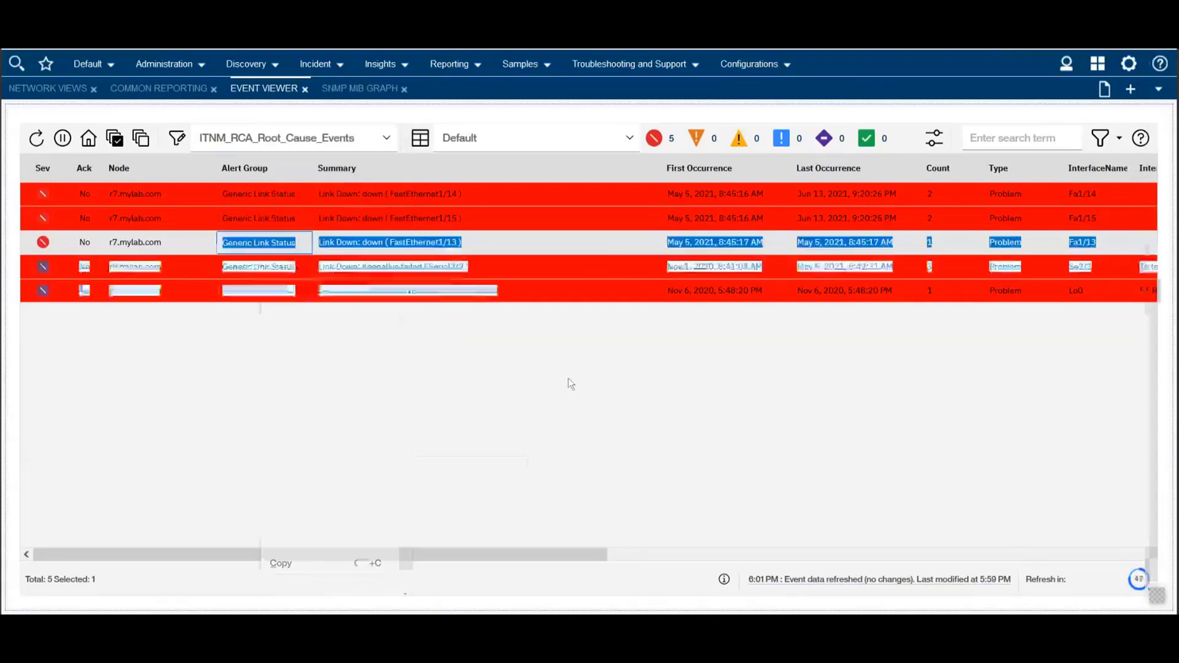
{"action": "left_click", "coordinate": [611, 445]}
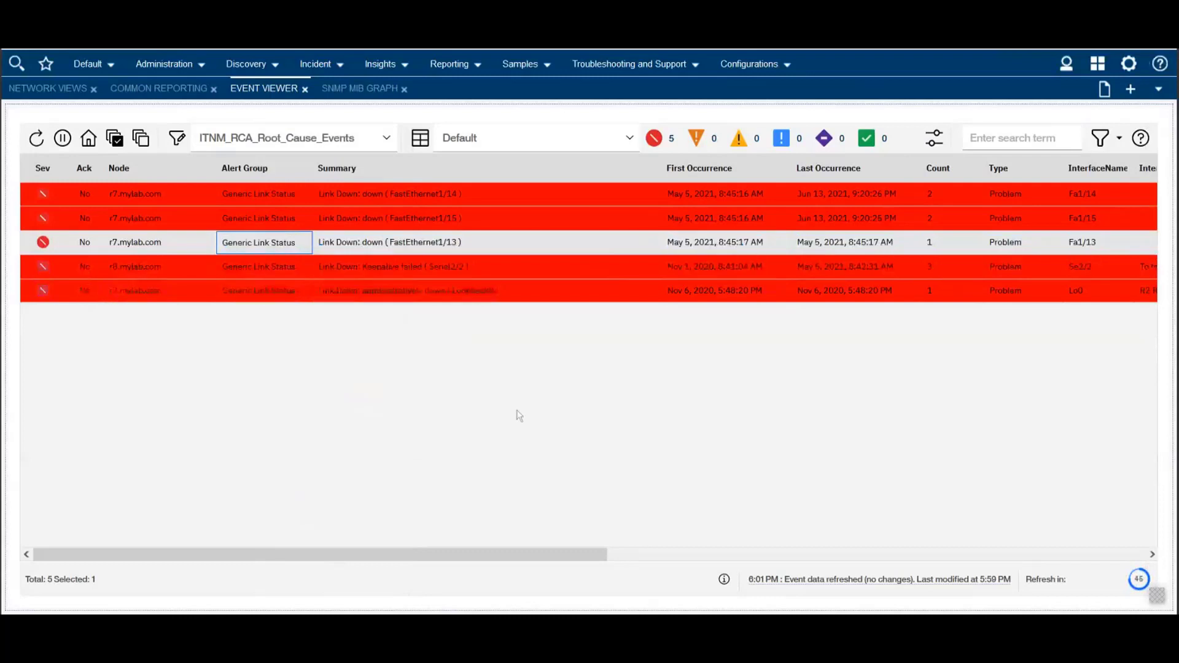
Open the properties of the SNMP MIB graph for 192.168.1.1 and examine its ciscoCPUTotal5sec and memoryPoll poll data entries.
{"action": "left_click", "coordinate": [356, 89]}
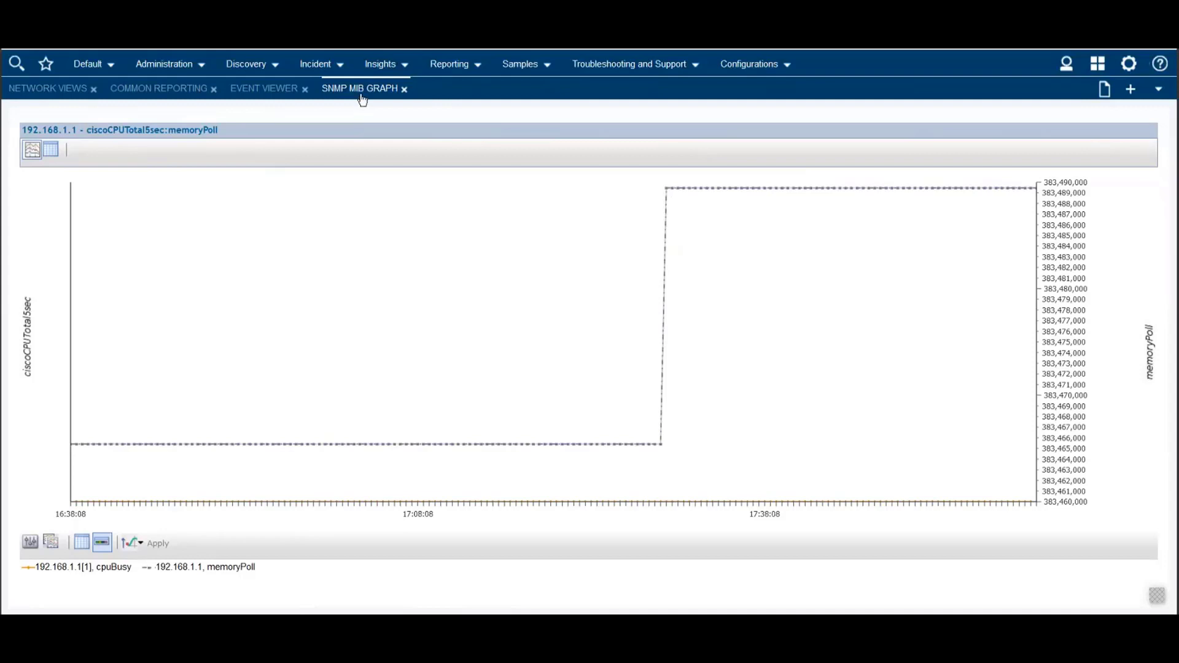
{"action": "left_click", "coordinate": [31, 542]}
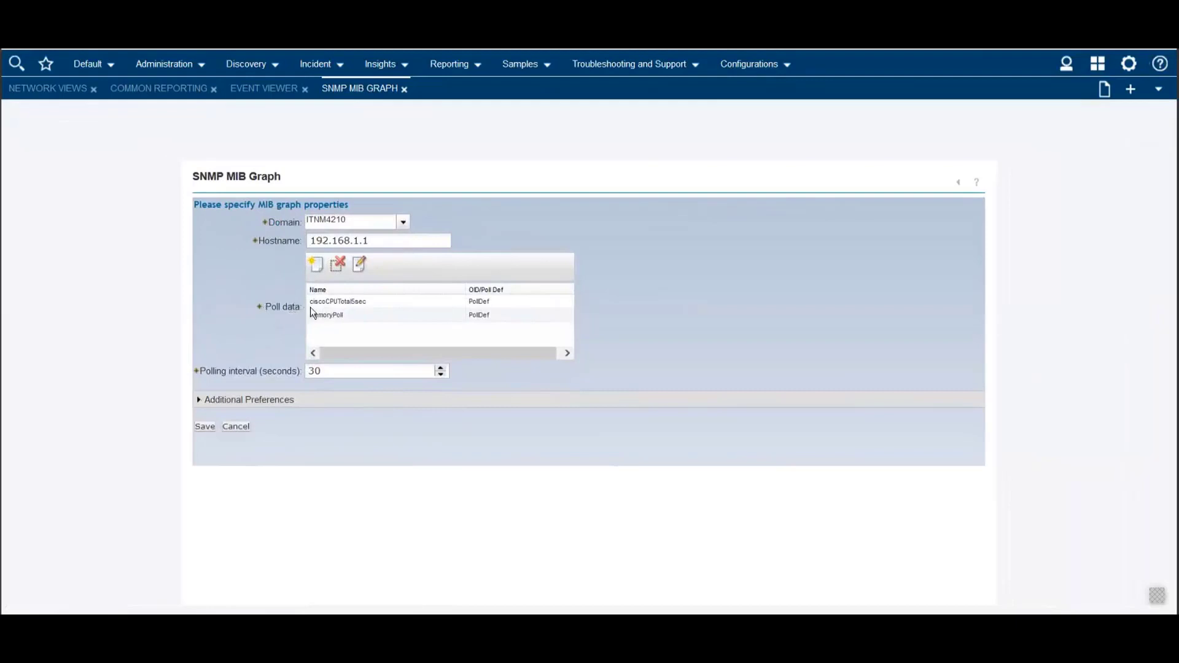
{"action": "left_click", "coordinate": [329, 302]}
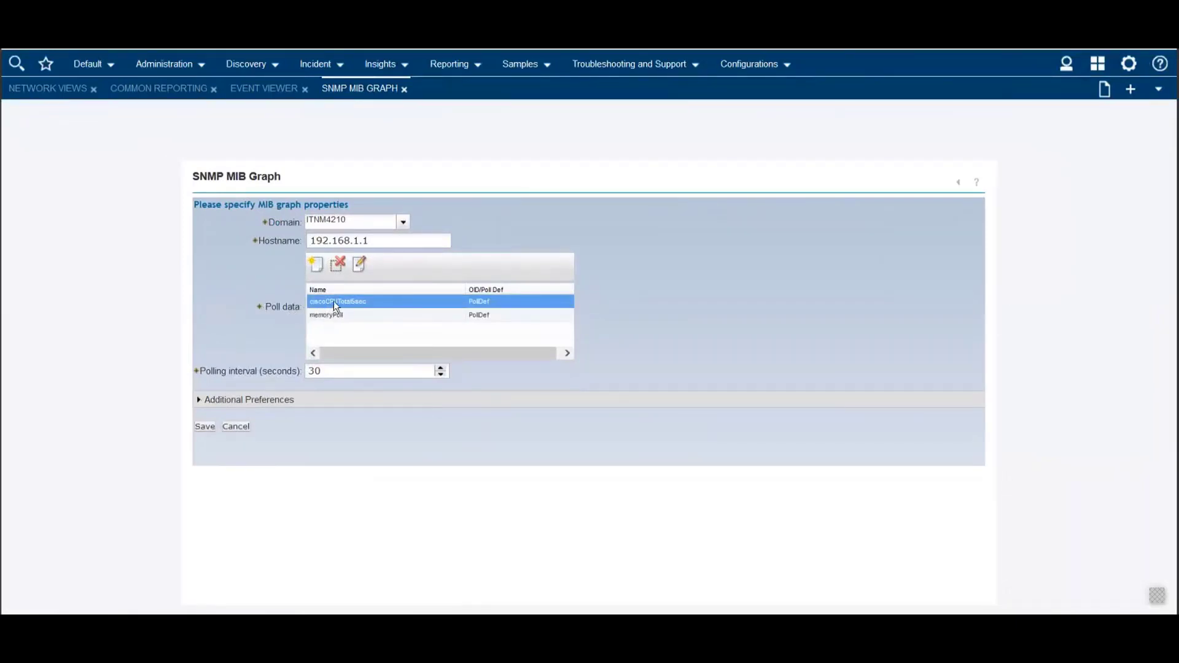
{"action": "left_click", "coordinate": [338, 314]}
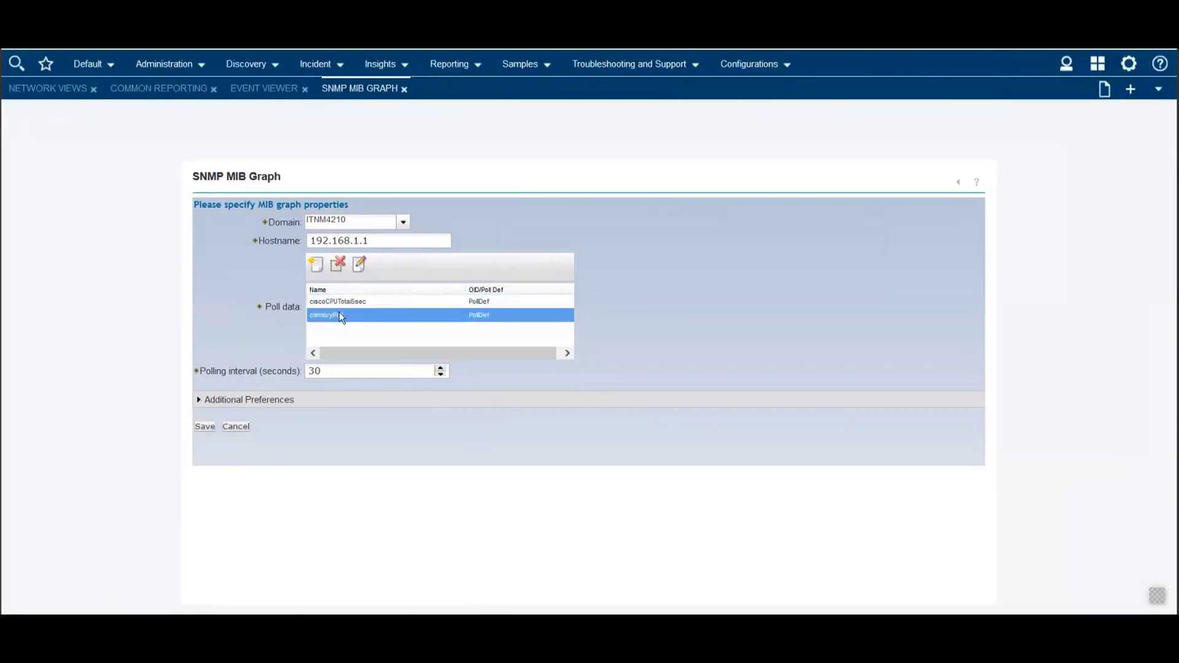
{"action": "left_click", "coordinate": [339, 303]}
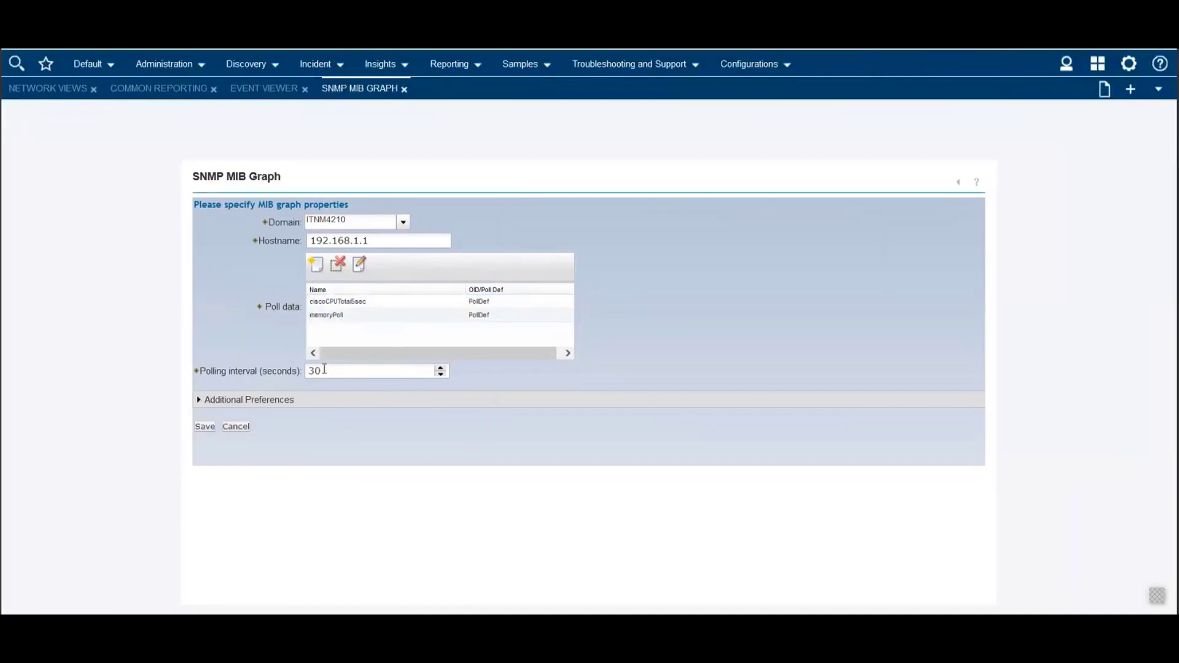
Set the MIB graph's polling interval to 5 seconds and save the graph properties.
{"action": "left_click_drag", "start_coordinate": [324, 371], "coordinate": [284, 364]}
{"action": "type", "text": "3"}
{"action": "left_click", "coordinate": [203, 426]}
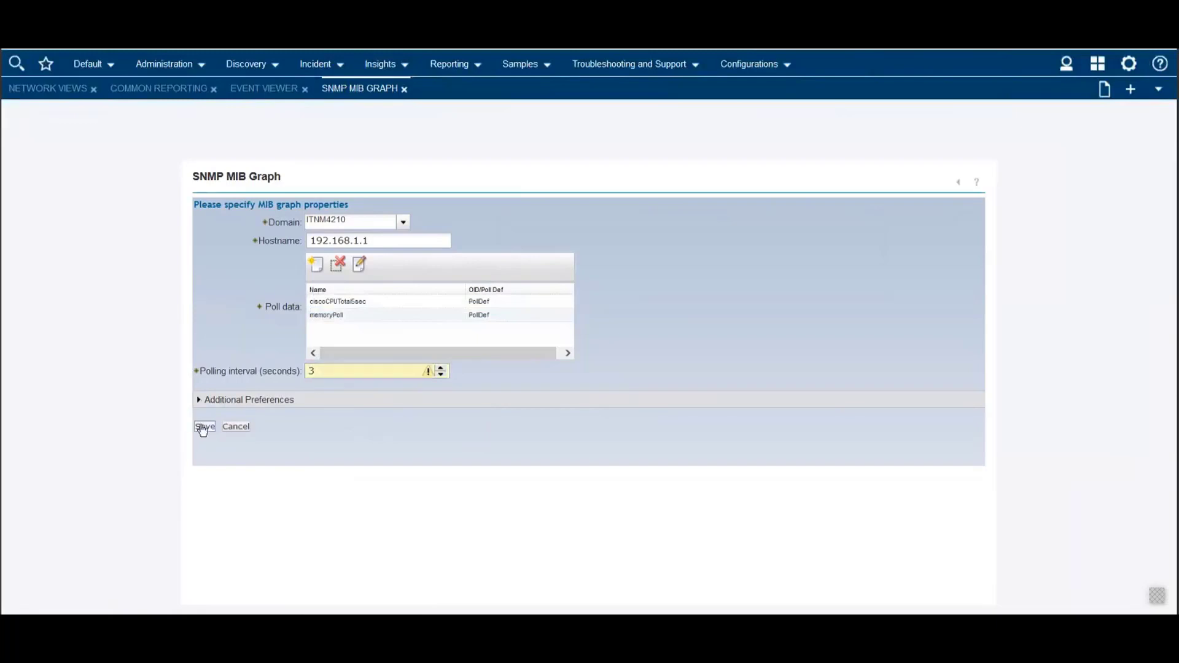
{"action": "left_click", "coordinate": [714, 372]}
{"action": "key", "text": "BackSpace"}
{"action": "type", "text": "5"}
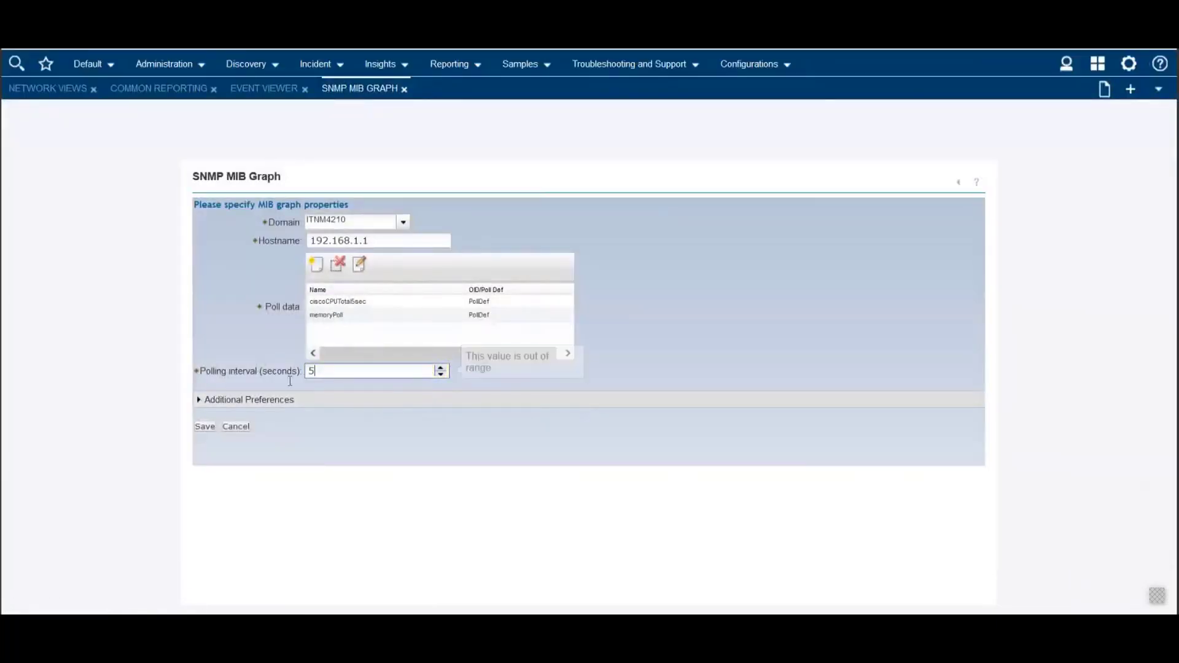
{"action": "left_click", "coordinate": [197, 428]}
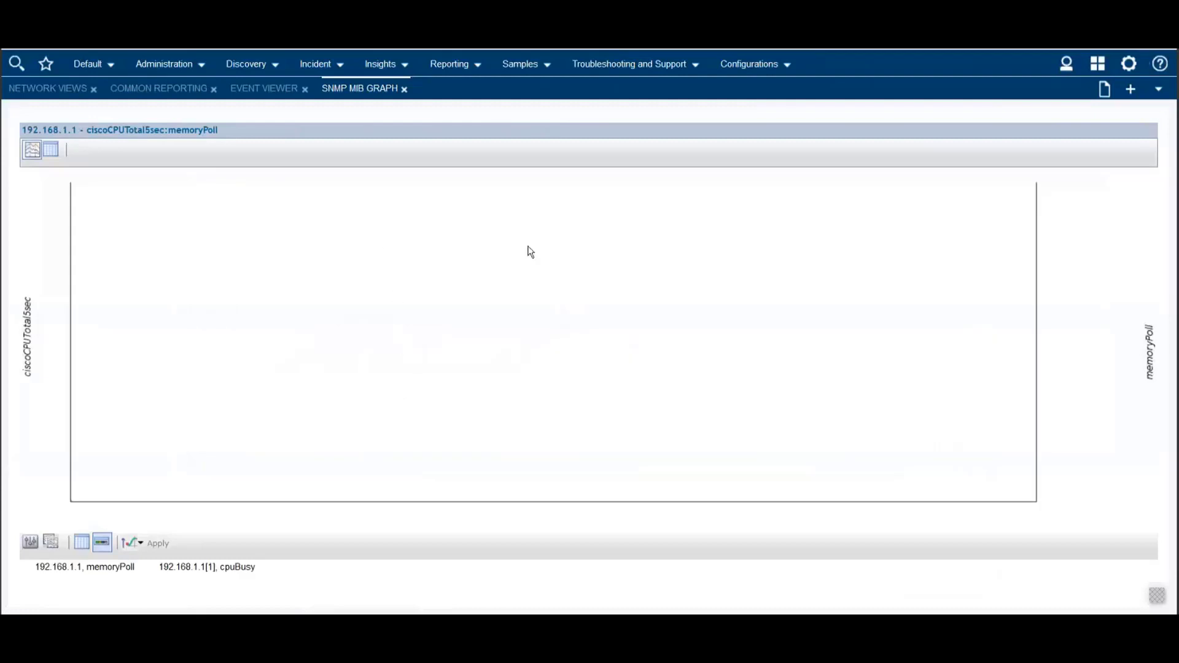
Examine the system variables under mgmt and mib-2 in the SNMP MIB Browser, and close the browser without running a query.
{"action": "left_click", "coordinate": [307, 67]}
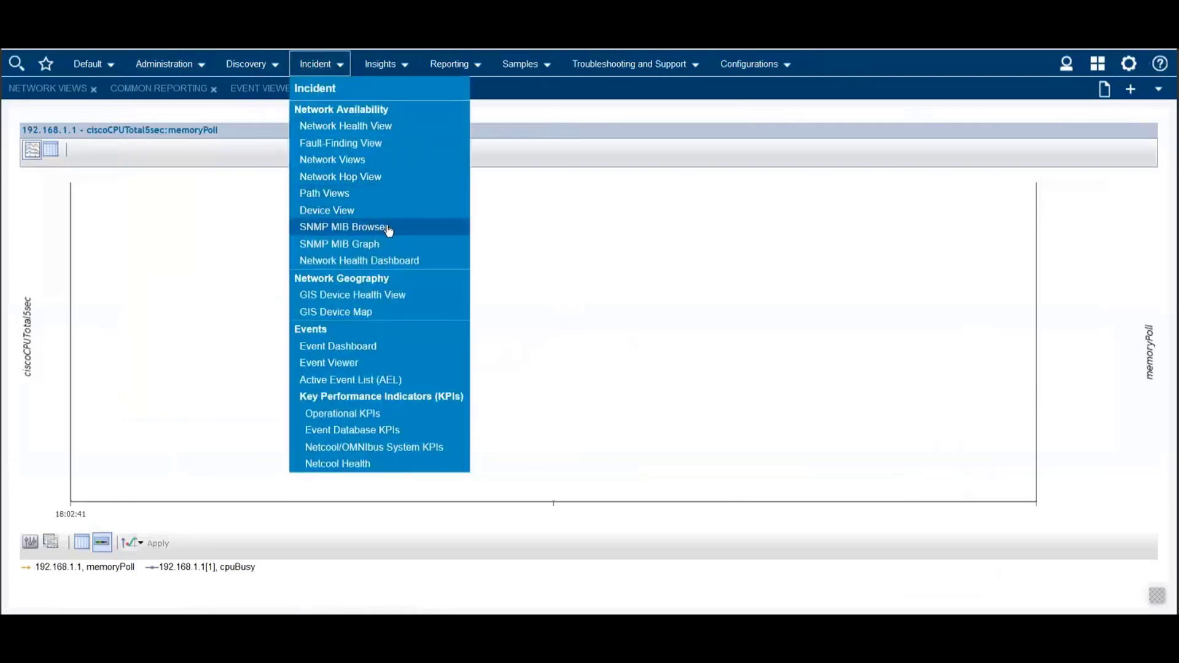
{"action": "left_click", "coordinate": [388, 244]}
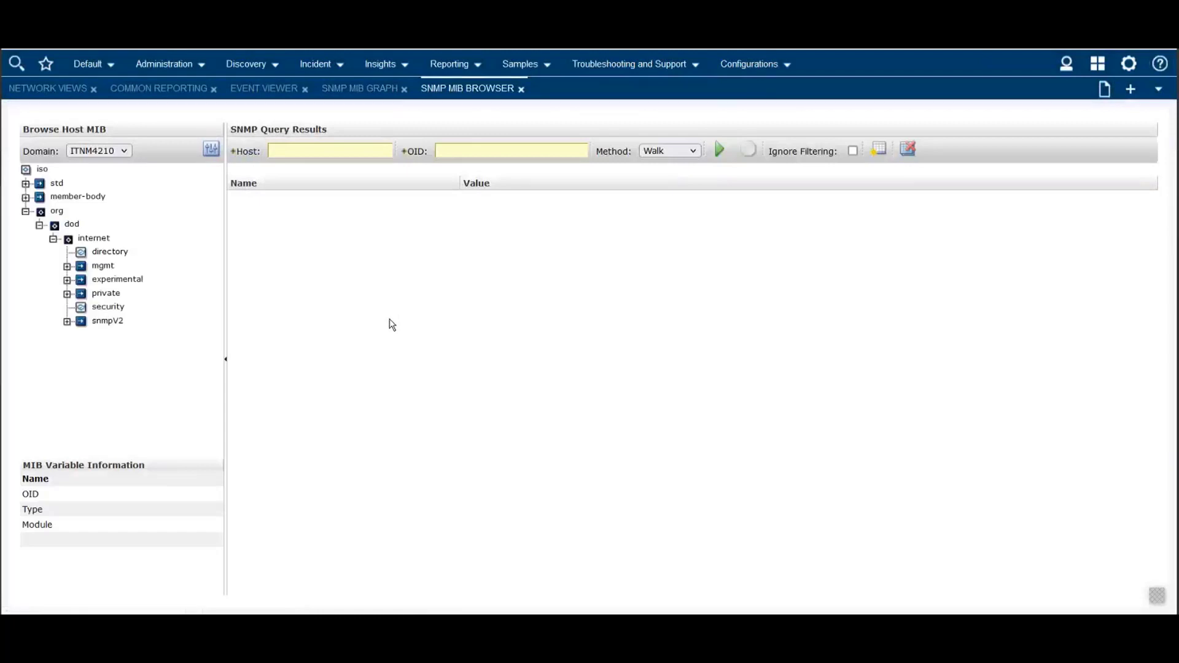
{"action": "left_click", "coordinate": [67, 266]}
{"action": "left_click", "coordinate": [80, 280]}
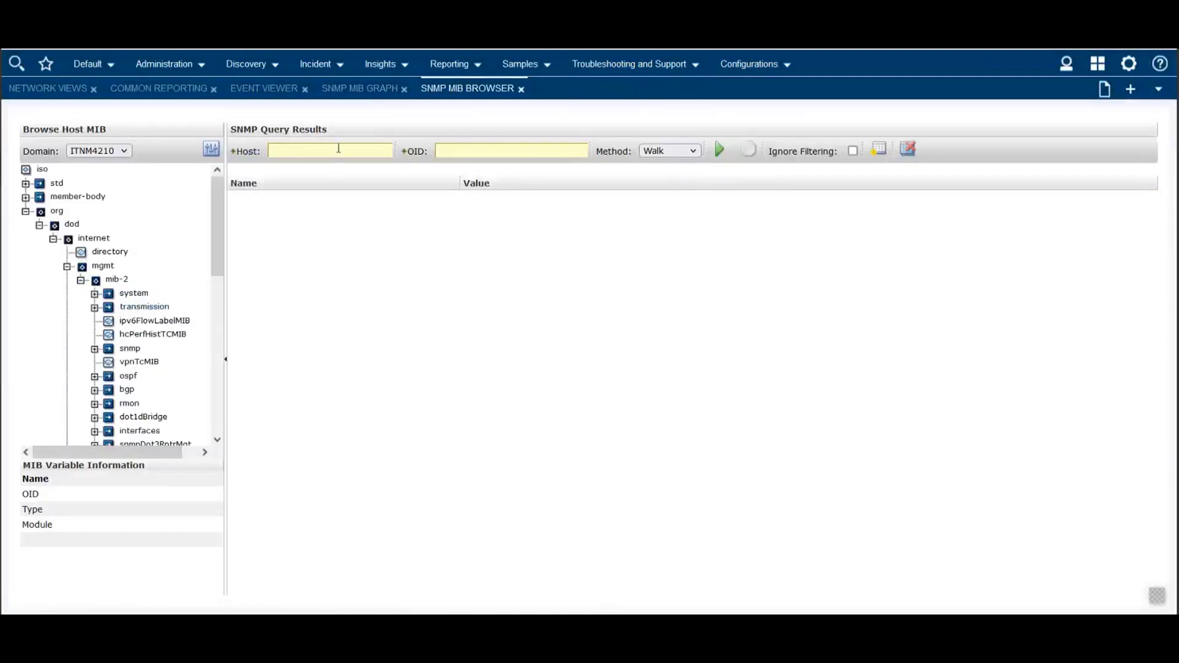
{"action": "left_click", "coordinate": [95, 294]}
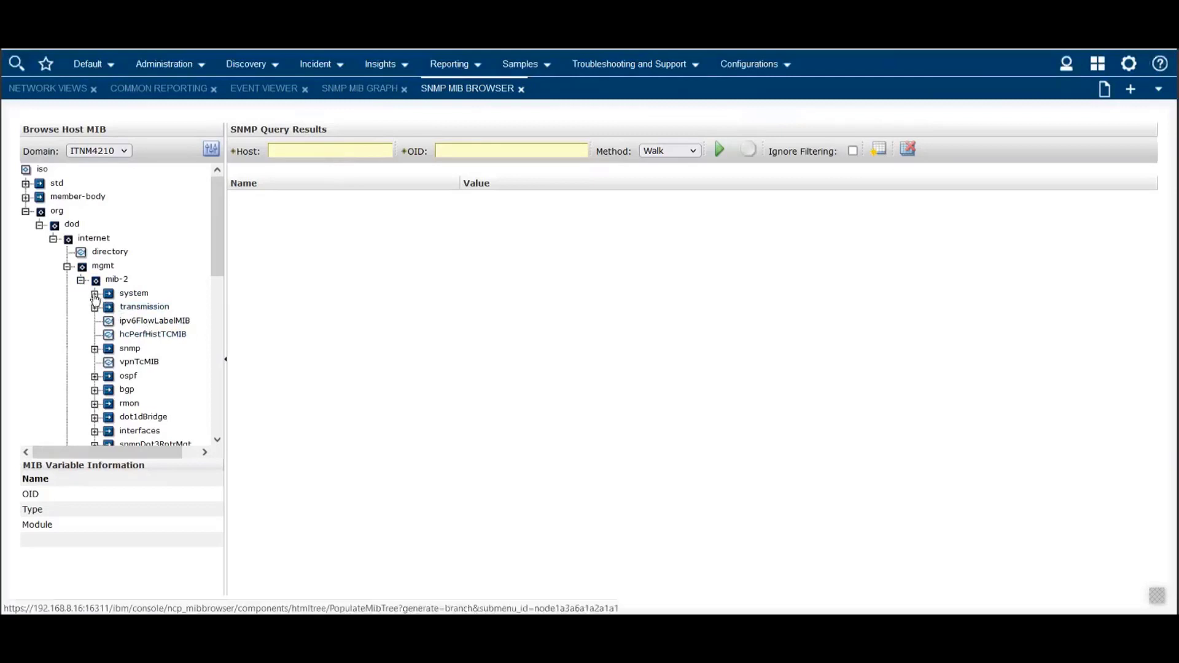
{"action": "left_click_drag", "start_coordinate": [218, 258], "coordinate": [218, 288]}
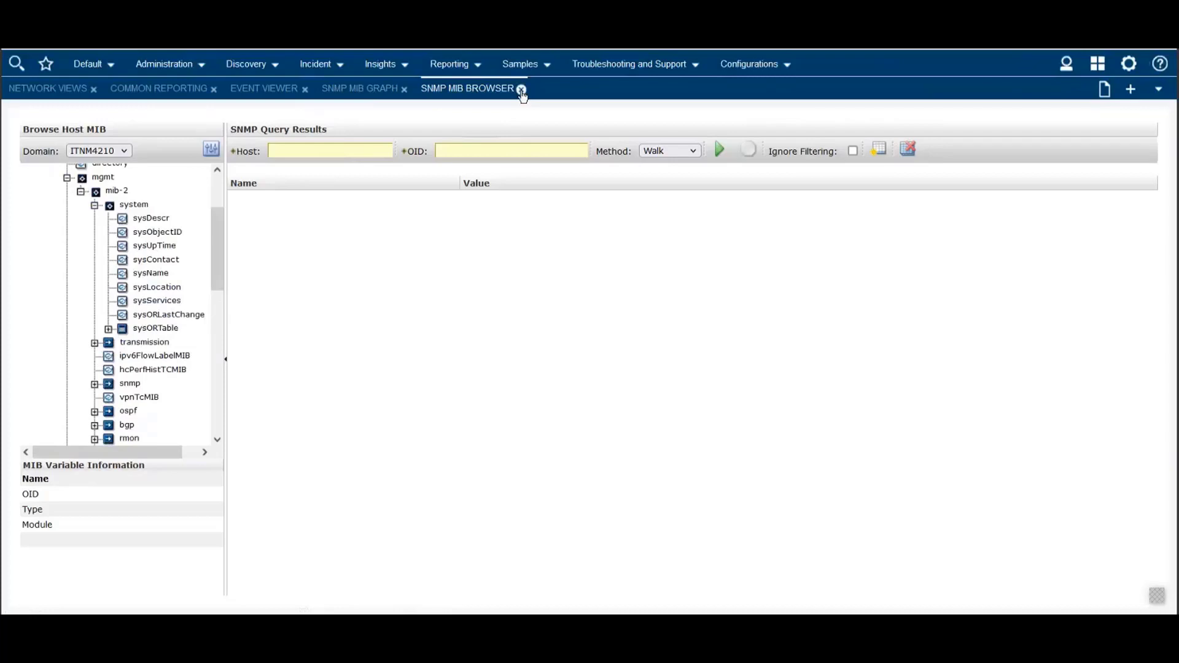
{"action": "left_click", "coordinate": [337, 151]}
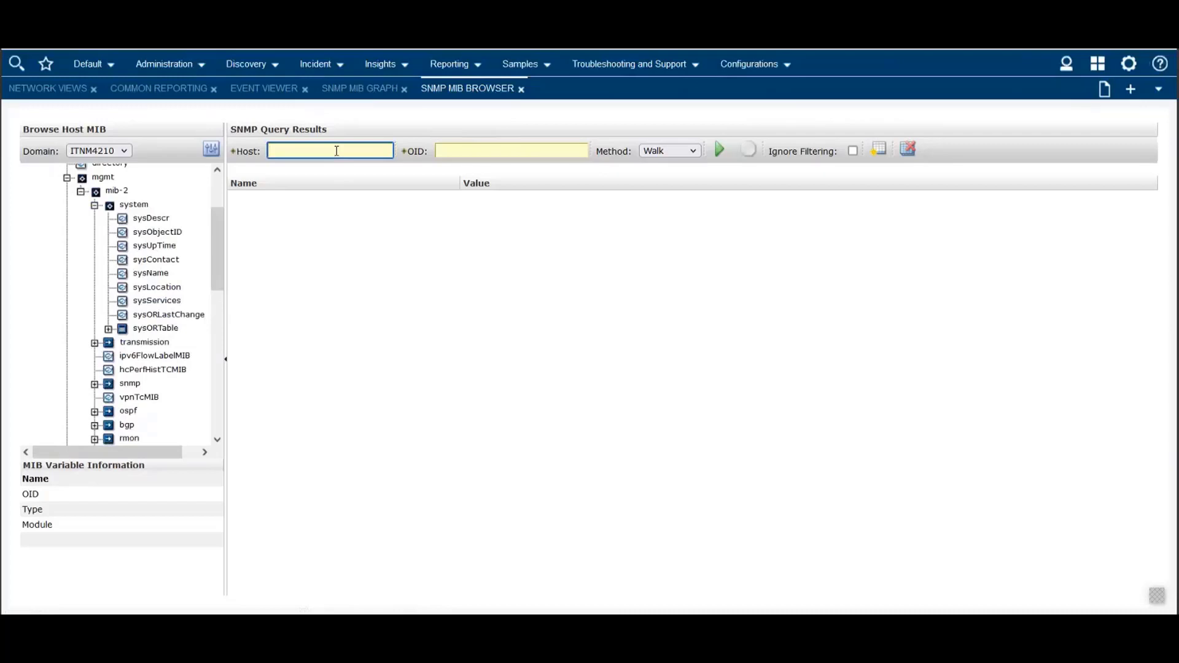
{"action": "left_click", "coordinate": [520, 90]}
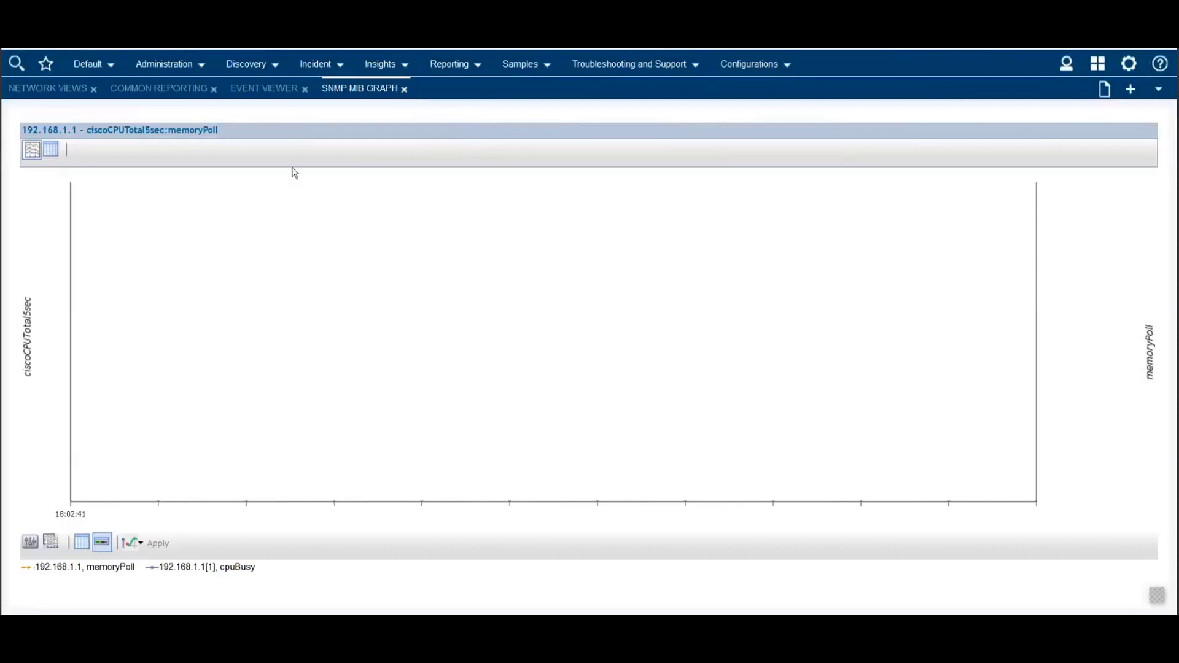
Return to the network views and look over the router details in the MPLS_VPN_Cisco map.
{"action": "left_click", "coordinate": [62, 95]}
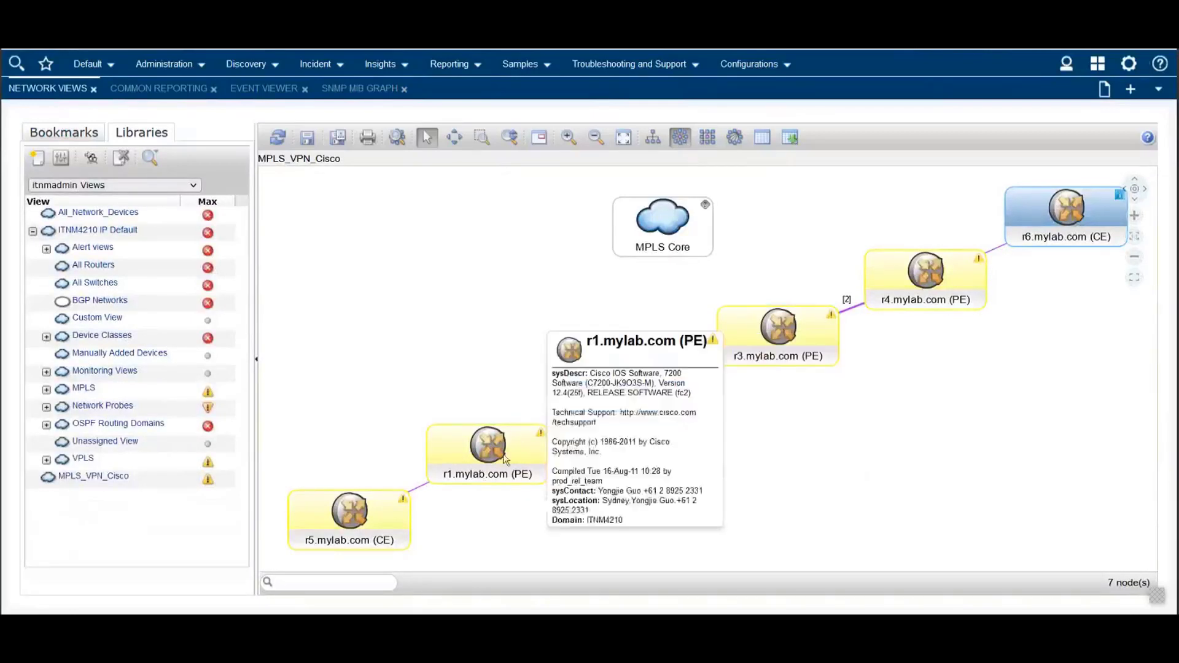
{"action": "mouse_move", "coordinate": [654, 386]}
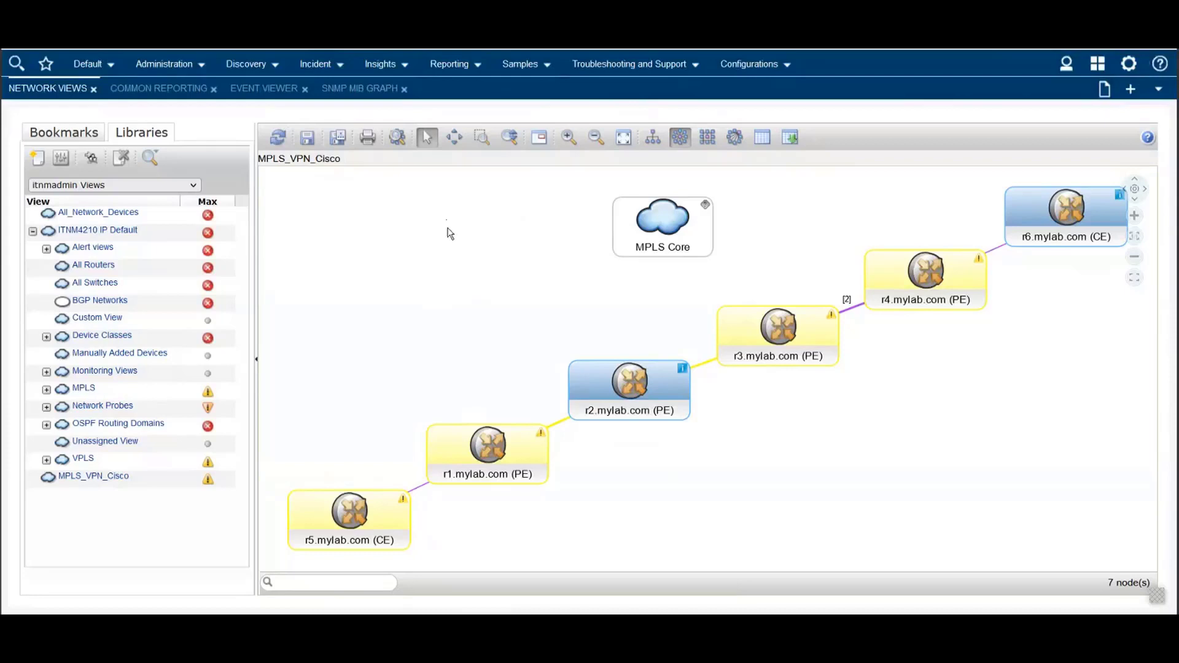
Run the Card Detail By Device Type report from the Network Manager Asset Reports for the ITNM4210 domain.
{"action": "left_click", "coordinate": [167, 89]}
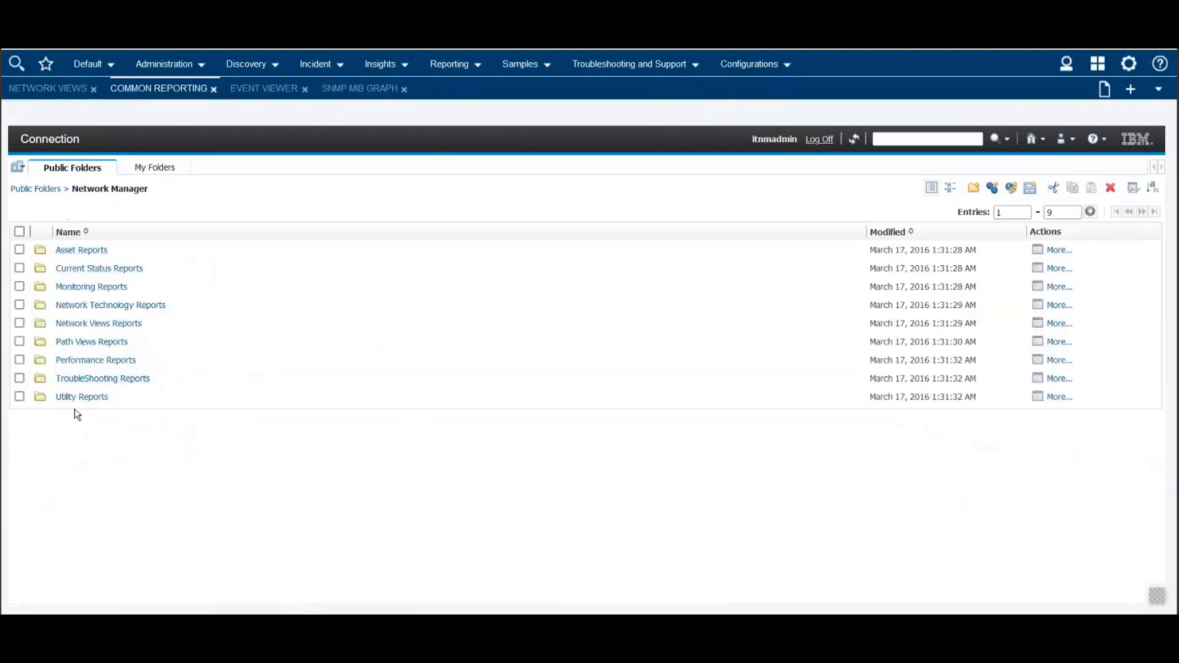
{"action": "left_click", "coordinate": [81, 249]}
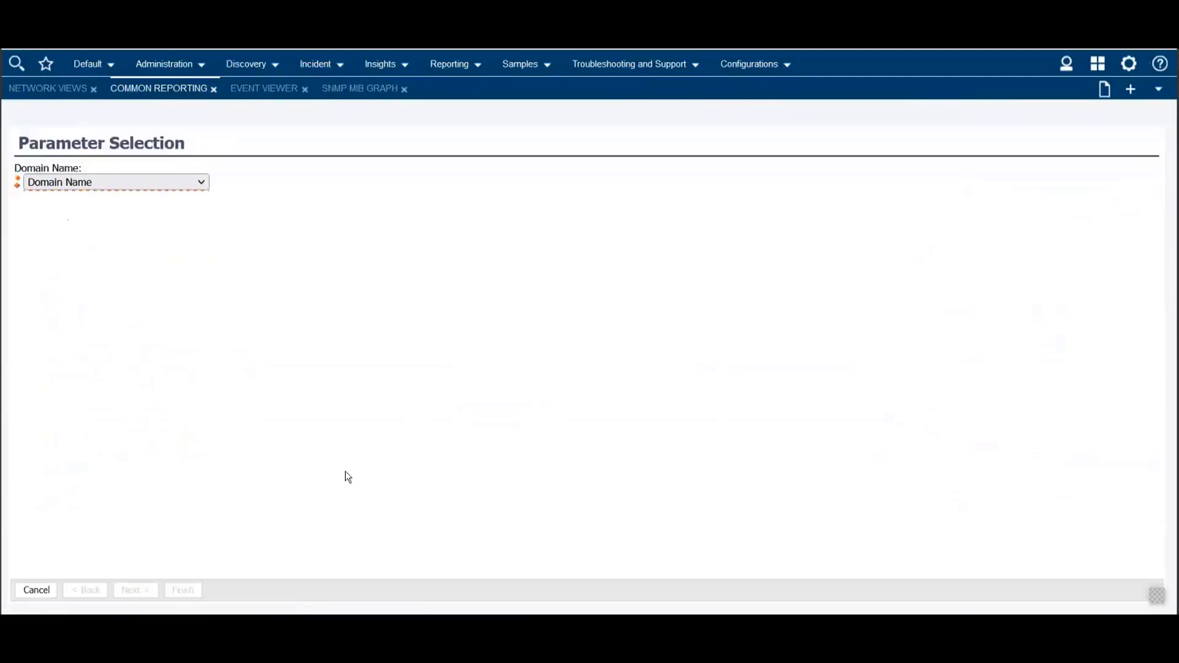
{"action": "left_click", "coordinate": [203, 183]}
{"action": "left_click", "coordinate": [164, 243]}
{"action": "left_click", "coordinate": [184, 590]}
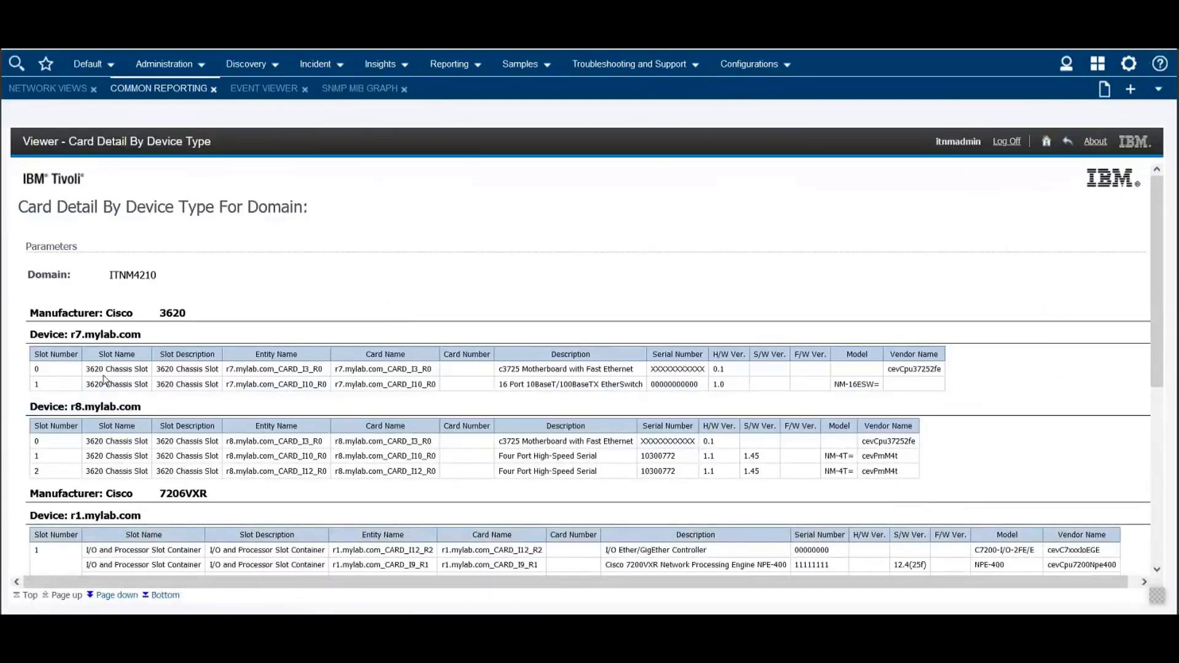
Look over the card details listed for each device in the Card Detail By Device Type report.
{"action": "scroll", "coordinate": [330, 461], "scroll_direction": "down", "scroll_amount": 1}
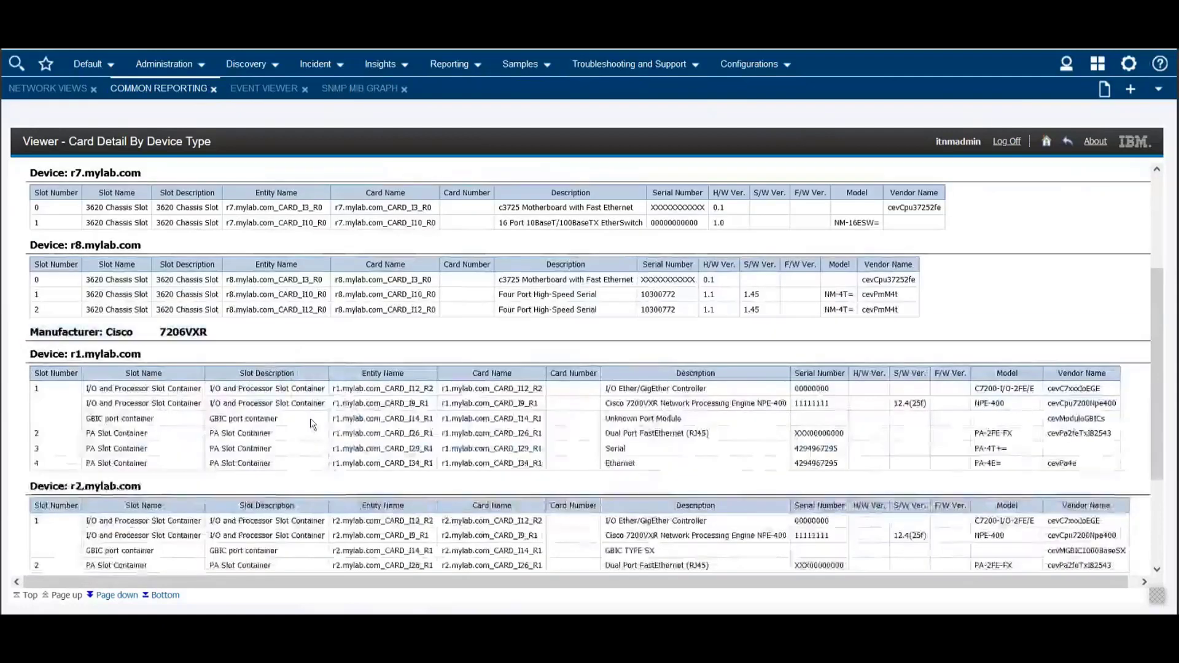
{"action": "scroll", "coordinate": [790, 340], "scroll_direction": "down", "scroll_amount": 4}
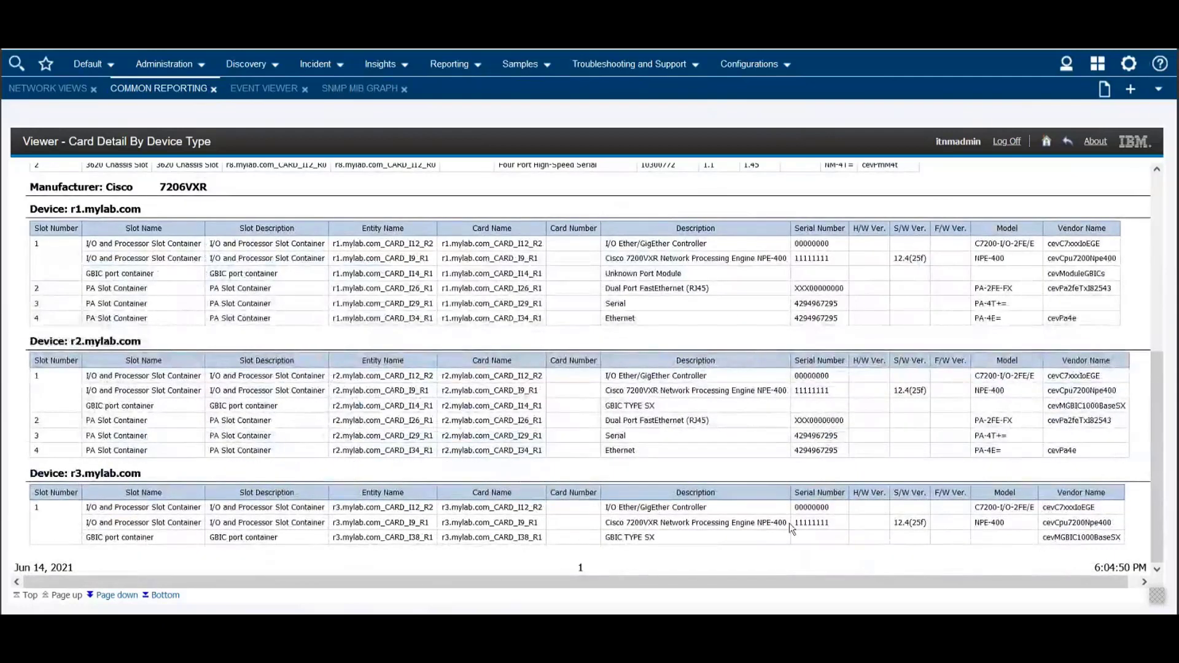
{"action": "left_click_drag", "start_coordinate": [1154, 355], "coordinate": [1154, 178]}
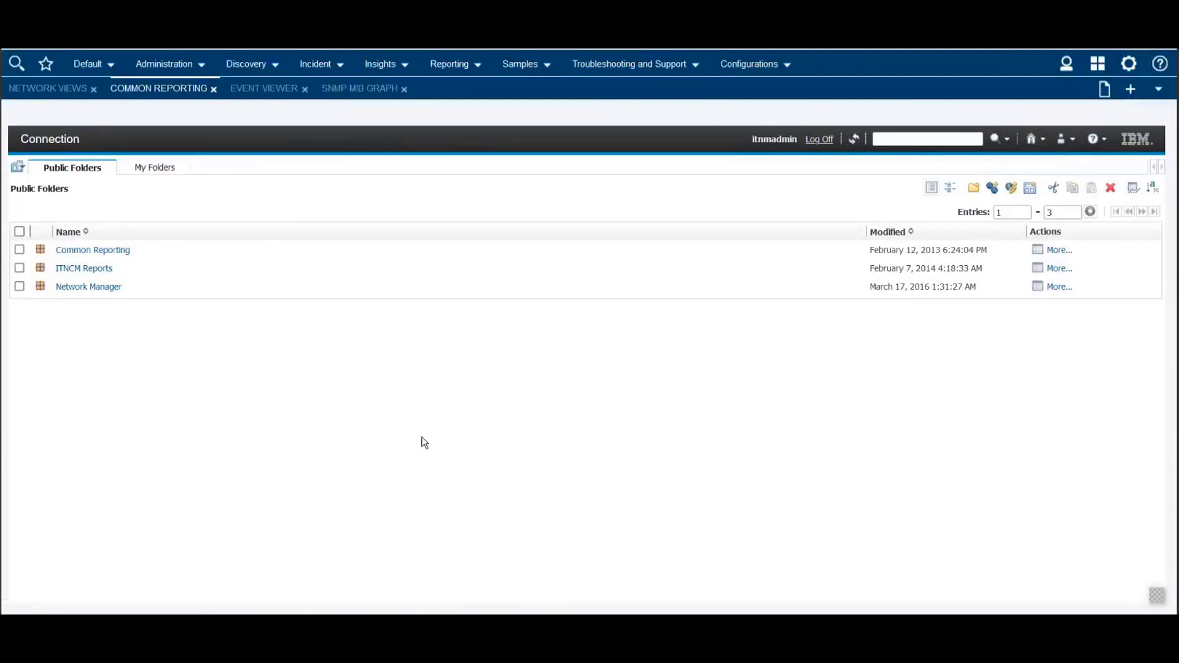
Return to the event viewer and filter the list with All_Interface_Events.
{"action": "left_click", "coordinate": [265, 89]}
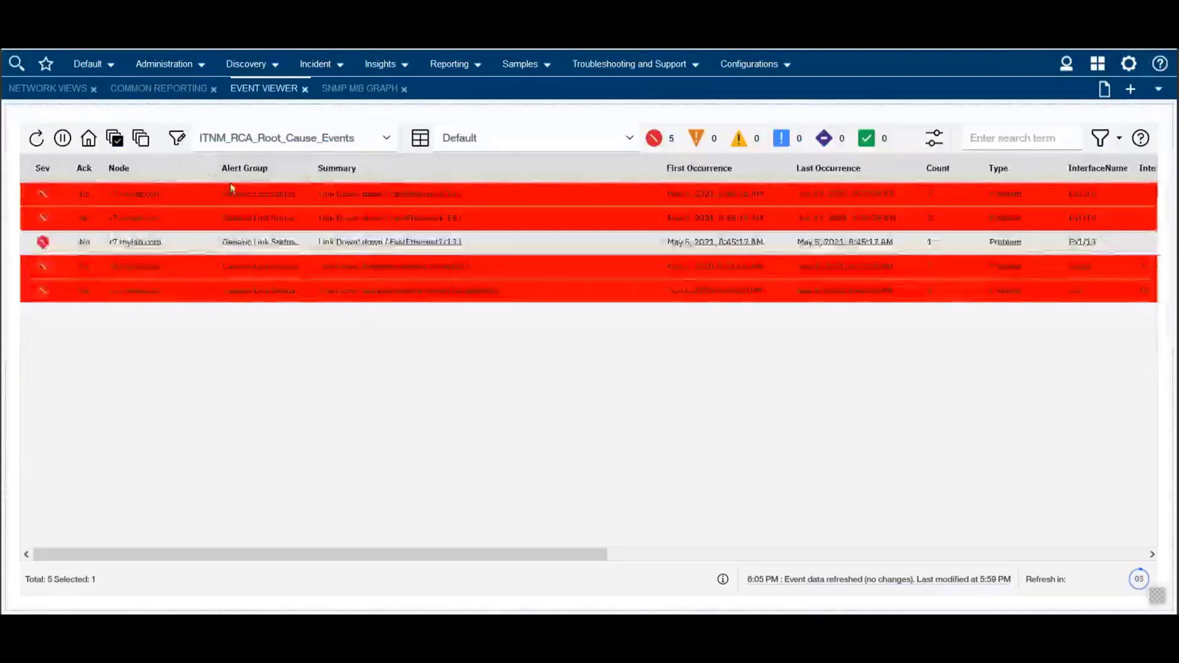
{"action": "left_click", "coordinate": [386, 137]}
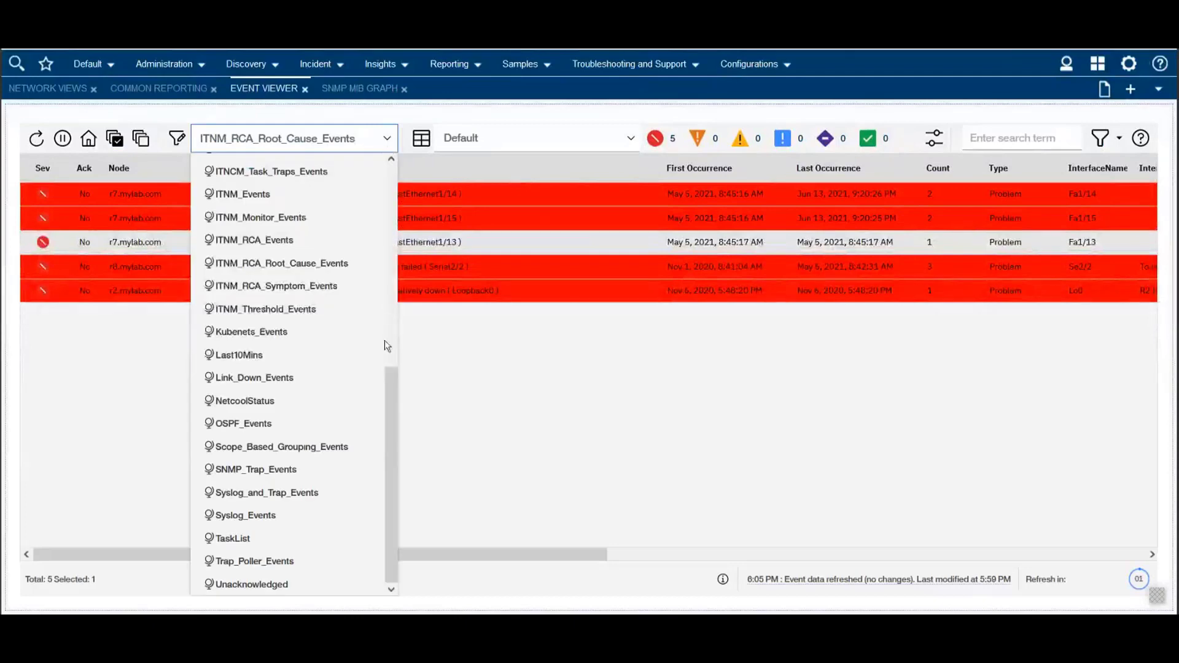
{"action": "left_click_drag", "start_coordinate": [392, 391], "coordinate": [392, 208]}
{"action": "left_click", "coordinate": [307, 200]}
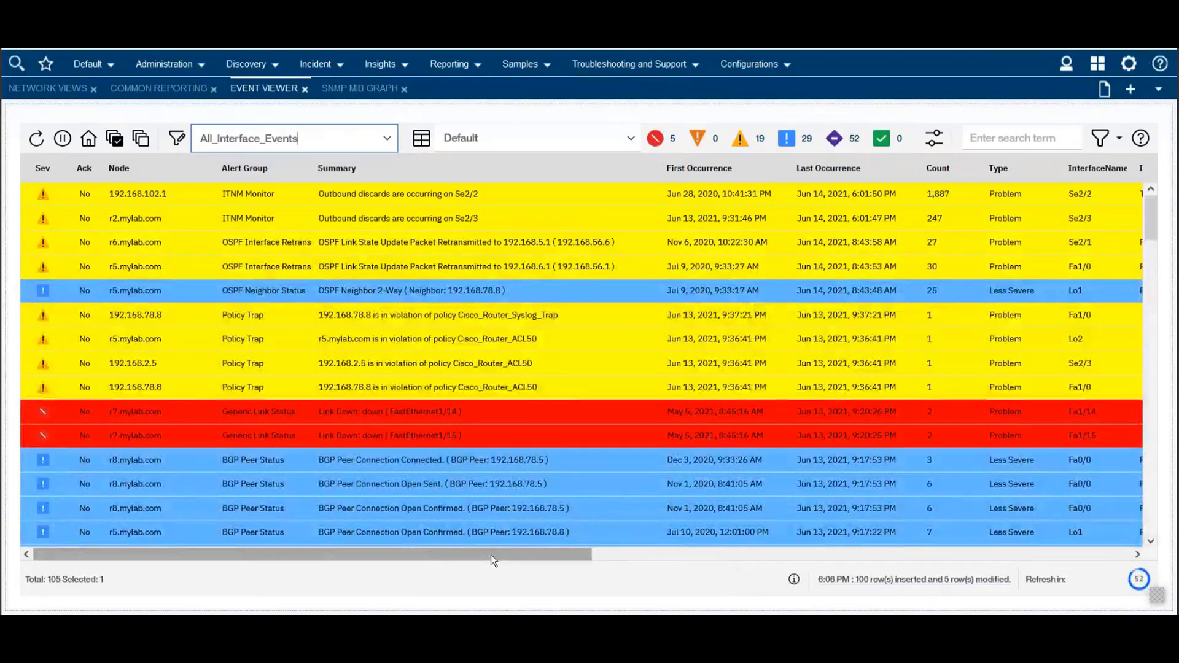
Examine the interface, description, location, agent and manager columns of the interface events.
{"action": "left_click_drag", "start_coordinate": [491, 554], "coordinate": [669, 557]}
{"action": "left_click_drag", "start_coordinate": [785, 555], "coordinate": [800, 552]}
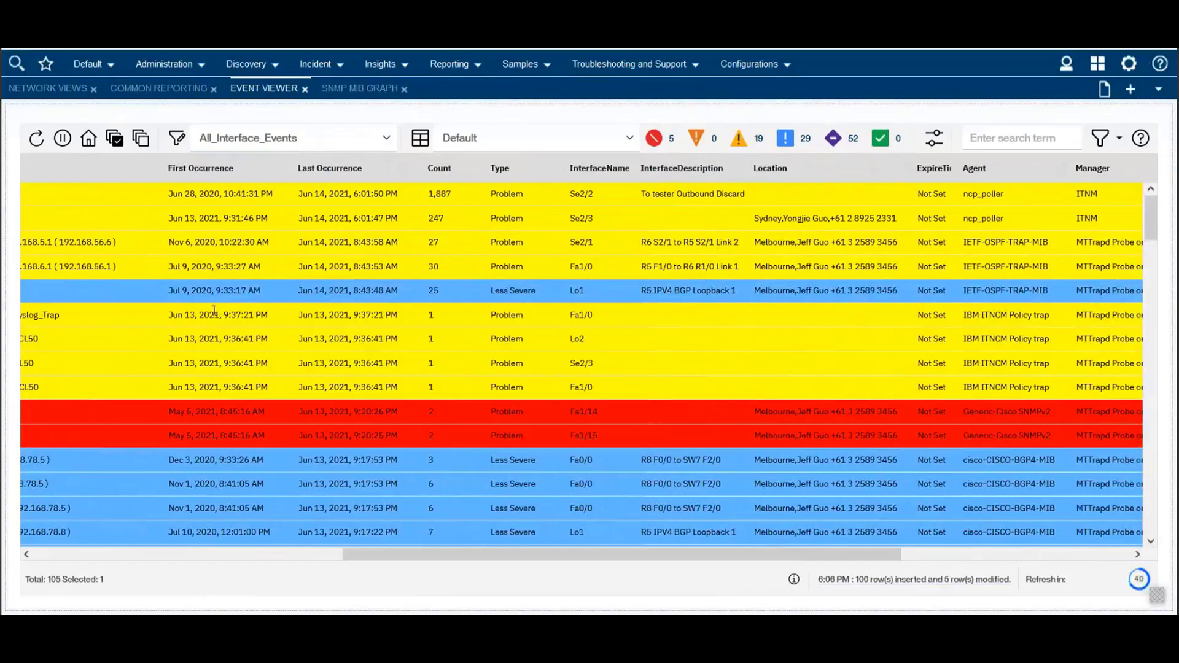
{"action": "left_click_drag", "start_coordinate": [449, 554], "coordinate": [156, 553]}
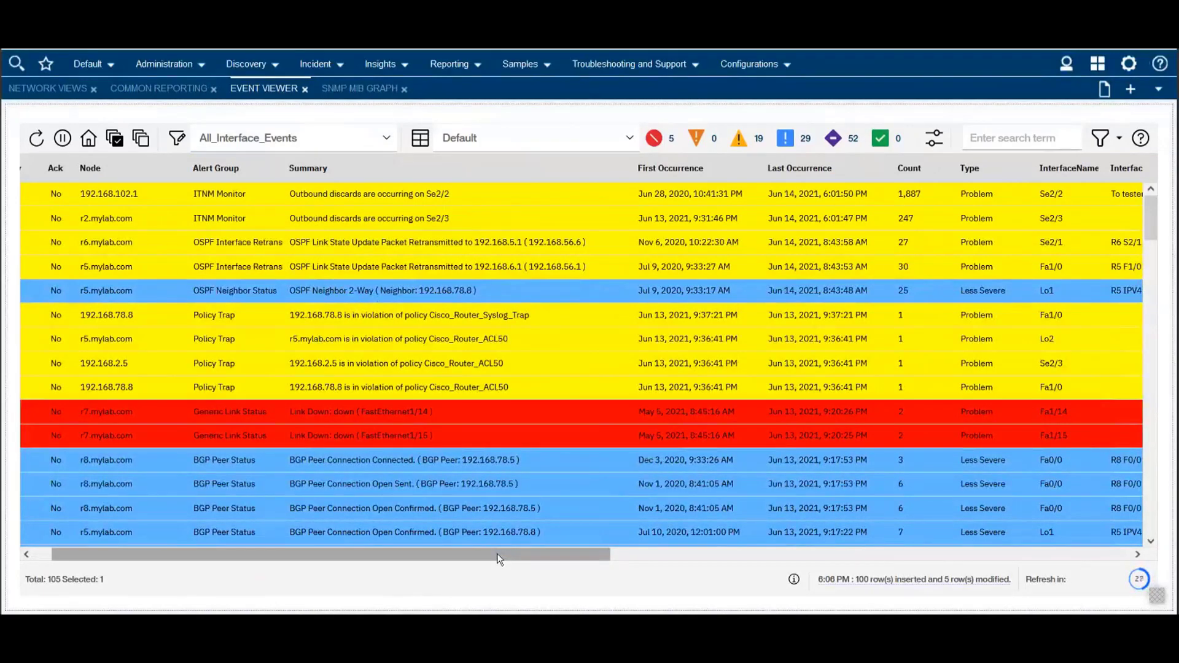
{"action": "left_click_drag", "start_coordinate": [498, 557], "coordinate": [938, 563]}
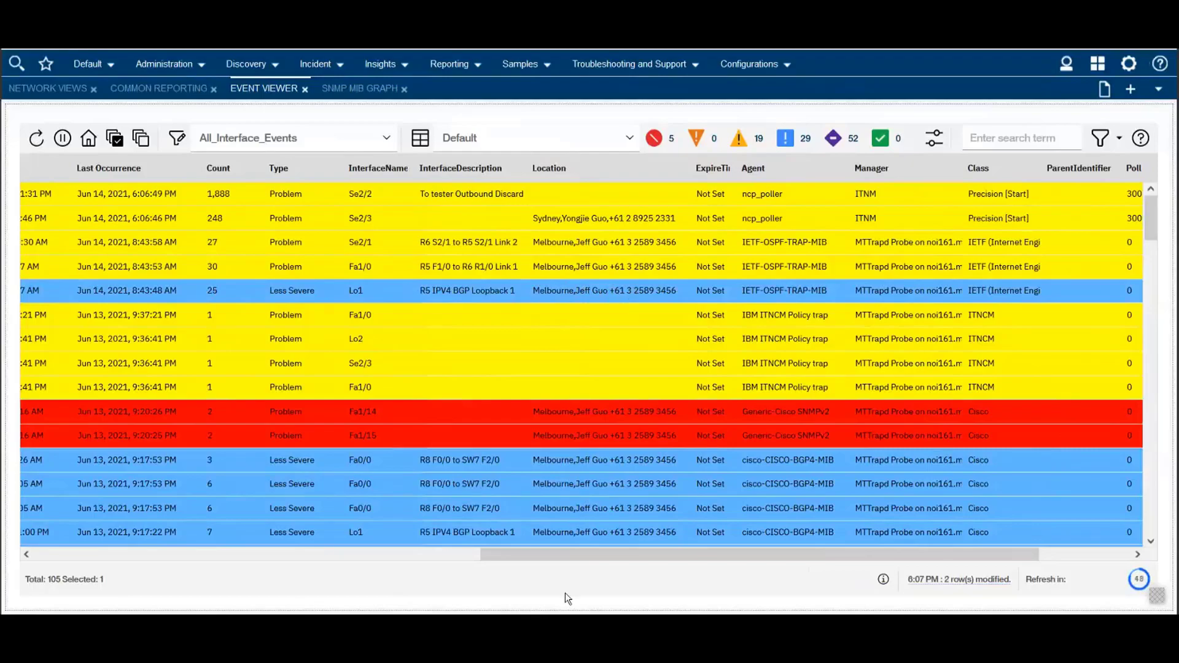
{"action": "left_click_drag", "start_coordinate": [587, 548], "coordinate": [117, 576]}
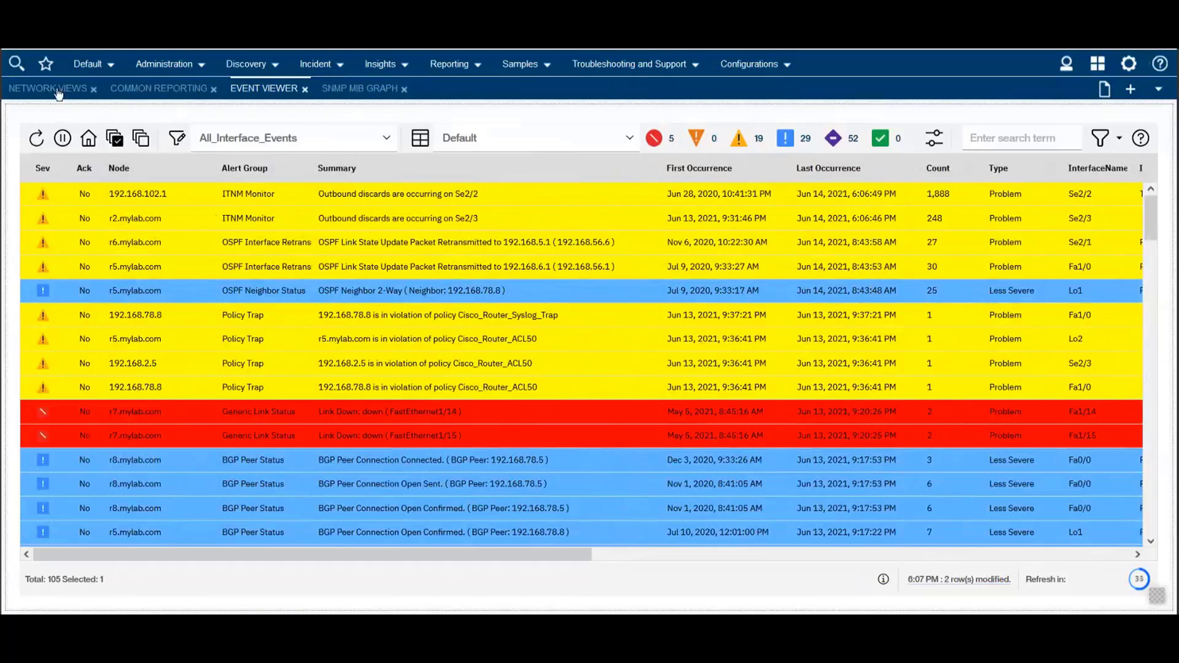
Switch to IBM Tivoli Netcool Configuration Manager, log in with the administrator account, and bring up its main window with the resource browser.
{"action": "left_click", "coordinate": [155, 91]}
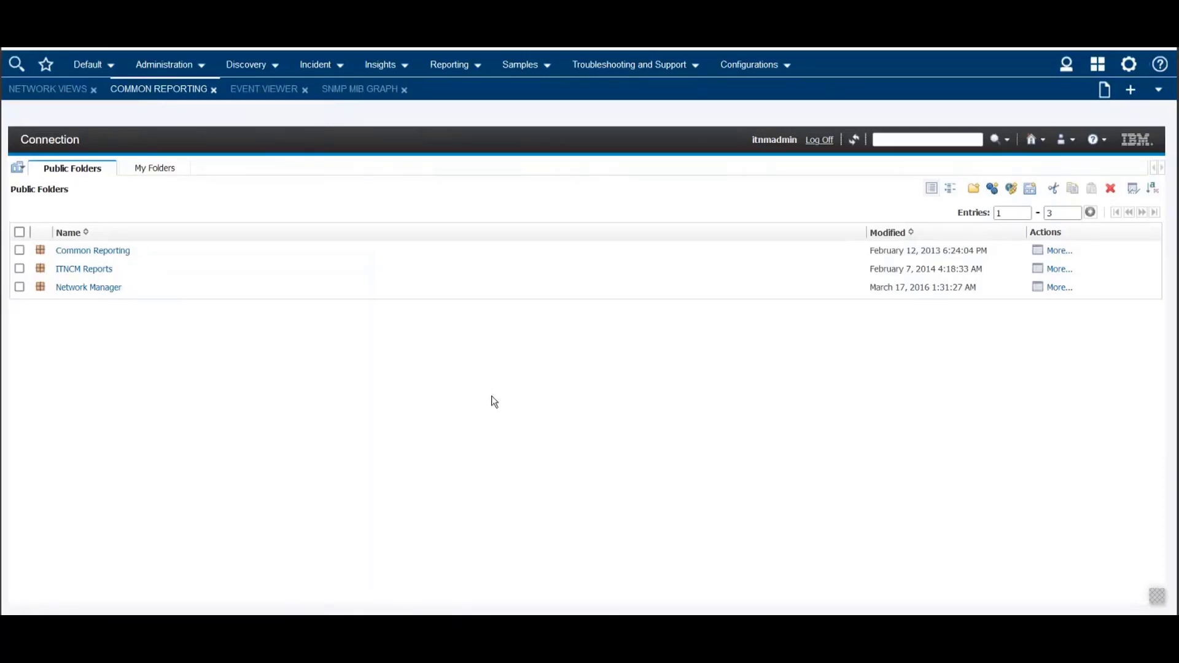
{"action": "mouse_move", "coordinate": [591, 582]}
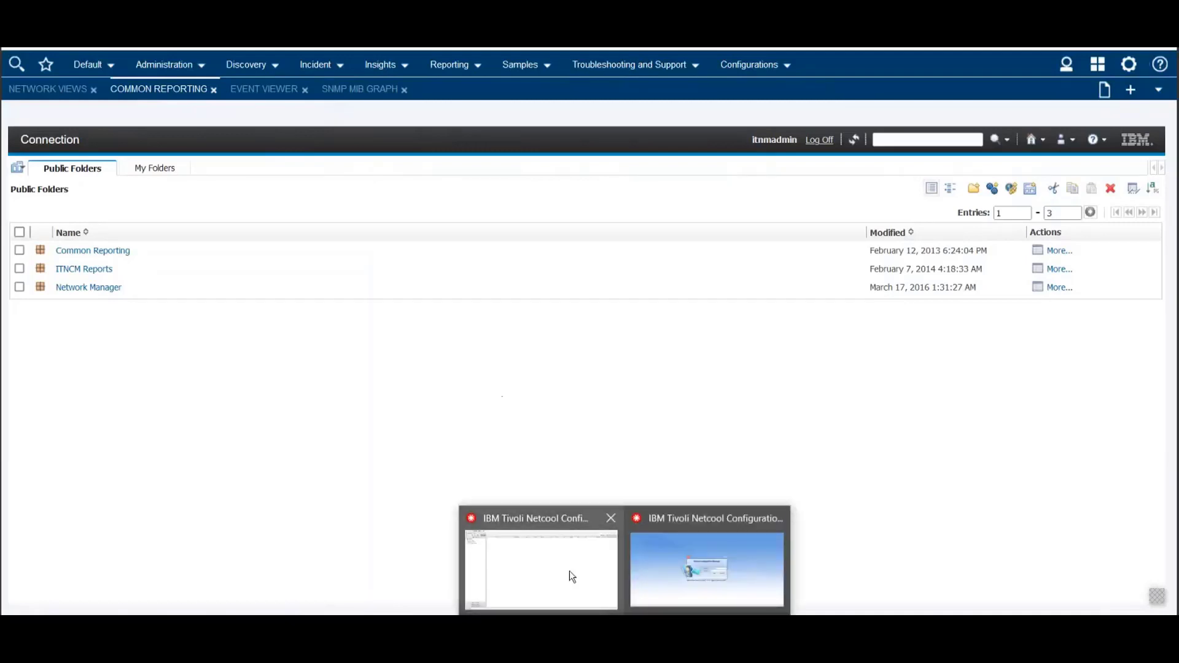
{"action": "left_click", "coordinate": [571, 576]}
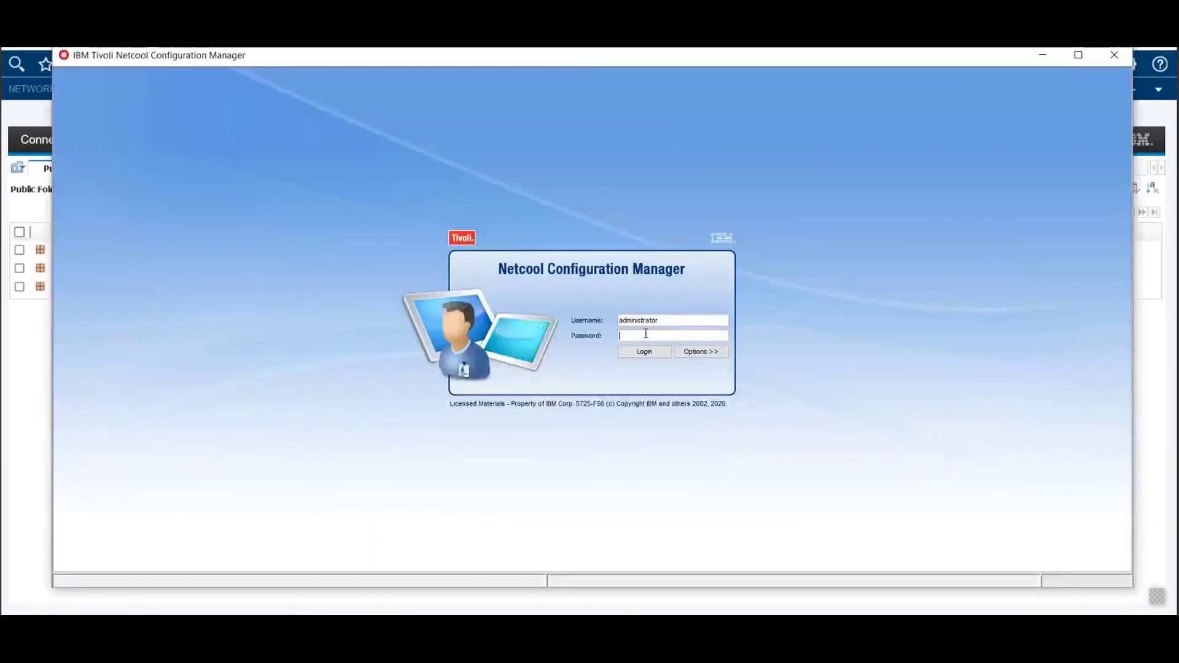
{"action": "left_click", "coordinate": [644, 352]}
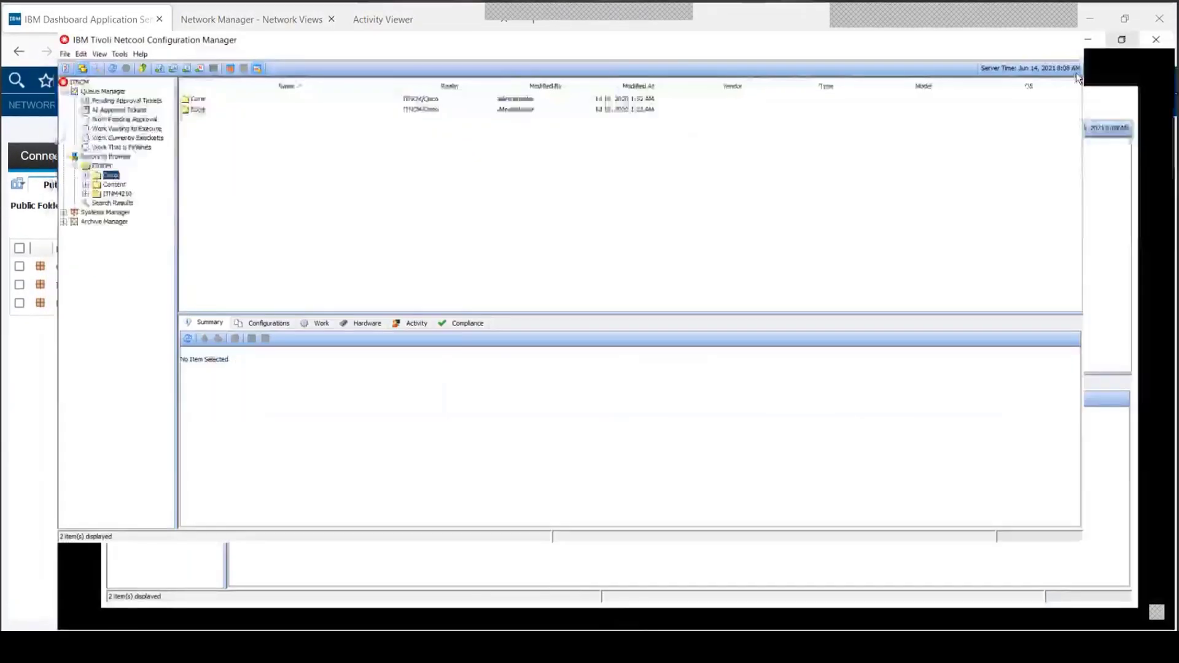
{"action": "left_click", "coordinate": [566, 606]}
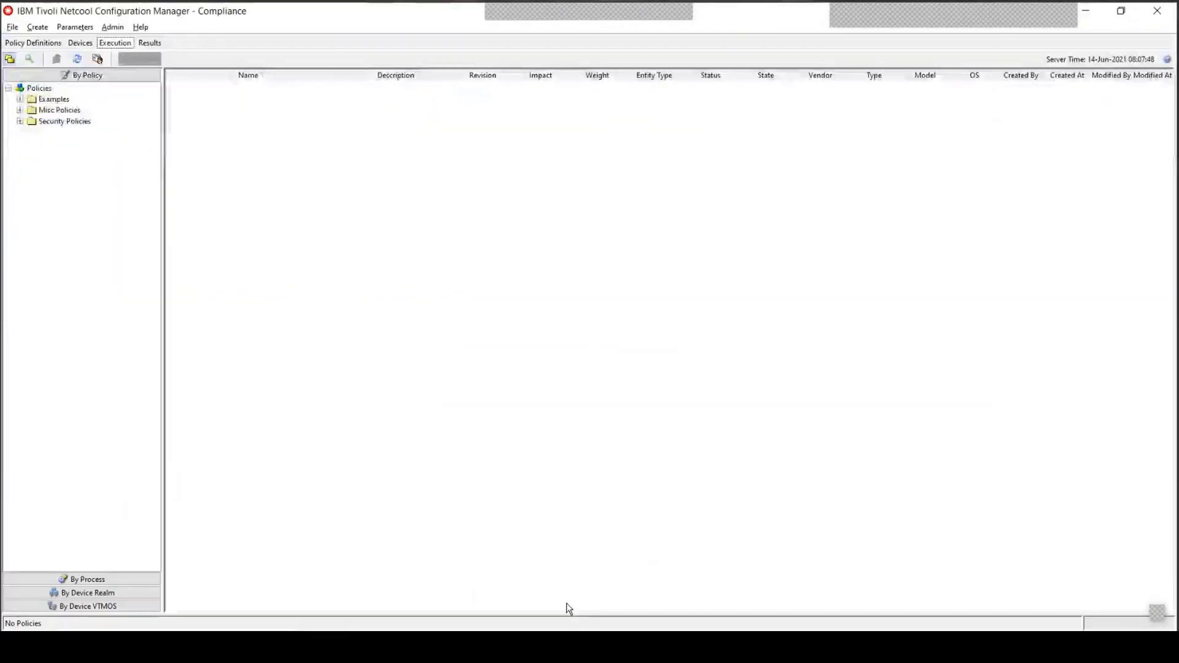
{"action": "mouse_move", "coordinate": [593, 614]}
{"action": "left_click", "coordinate": [689, 605]}
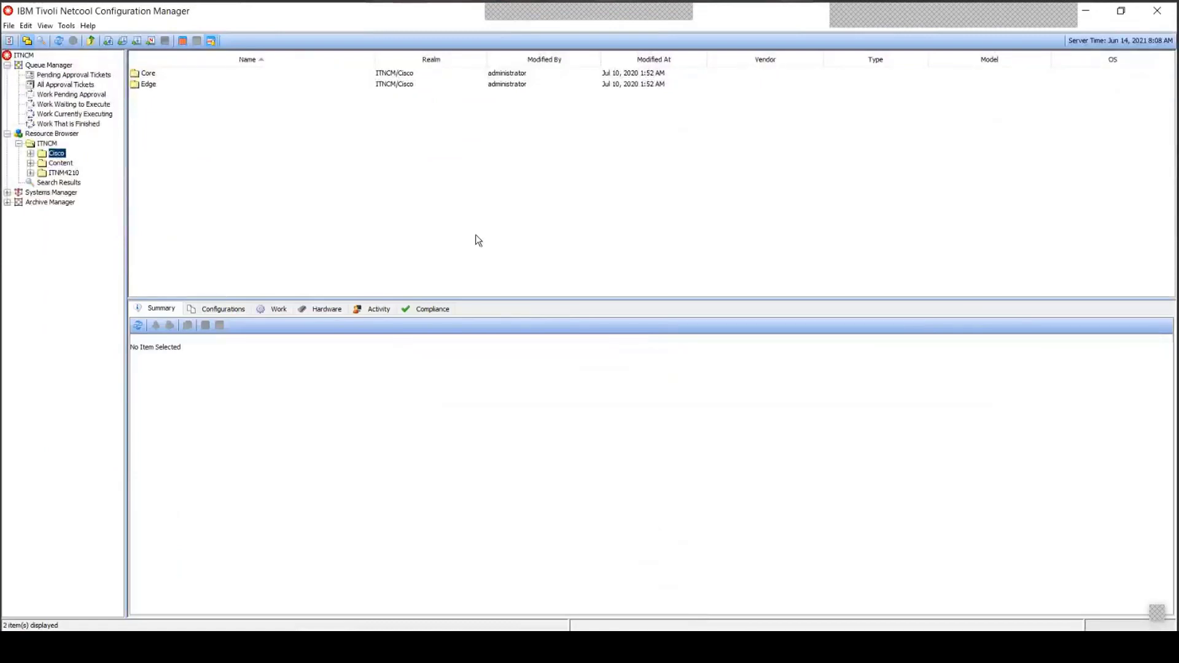
Look over the queue manager's units of work and the resources in the Cisco Core realm.
{"action": "left_click", "coordinate": [31, 153]}
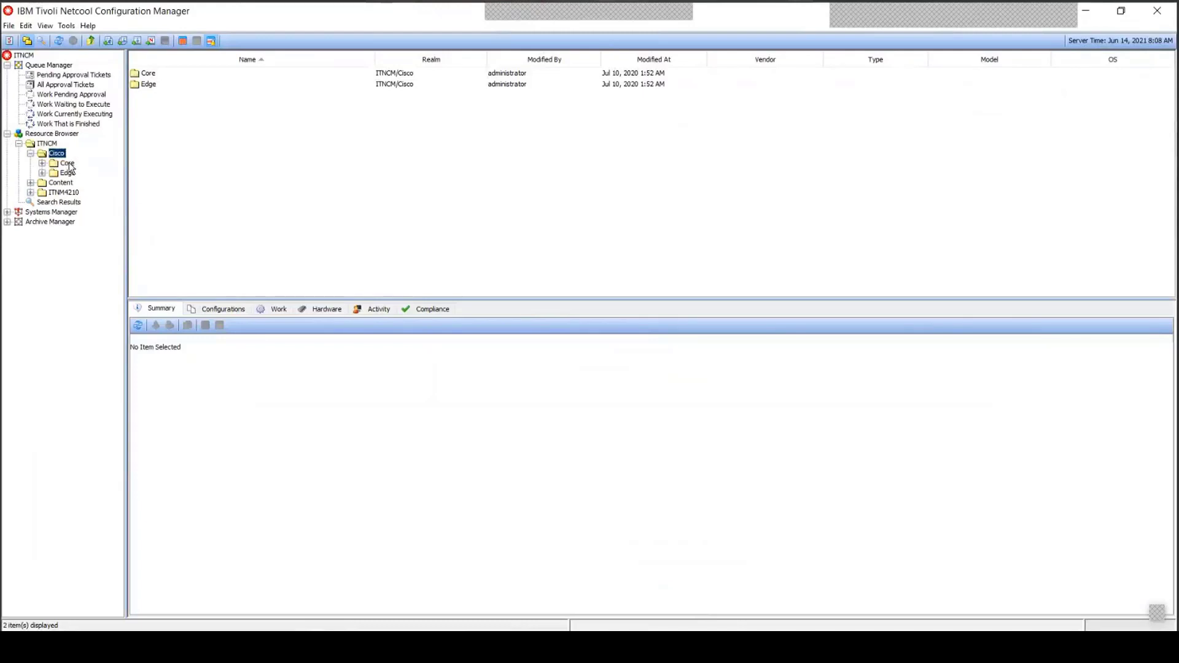
{"action": "left_click", "coordinate": [48, 65]}
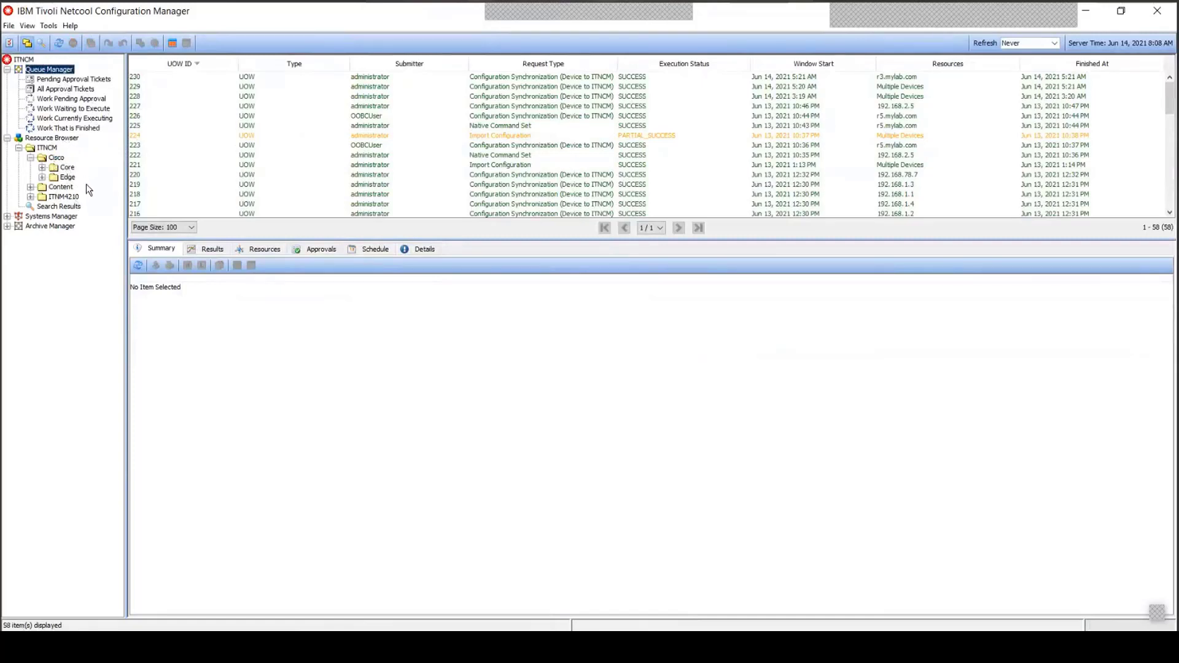
{"action": "left_click", "coordinate": [41, 167]}
{"action": "left_click", "coordinate": [68, 168]}
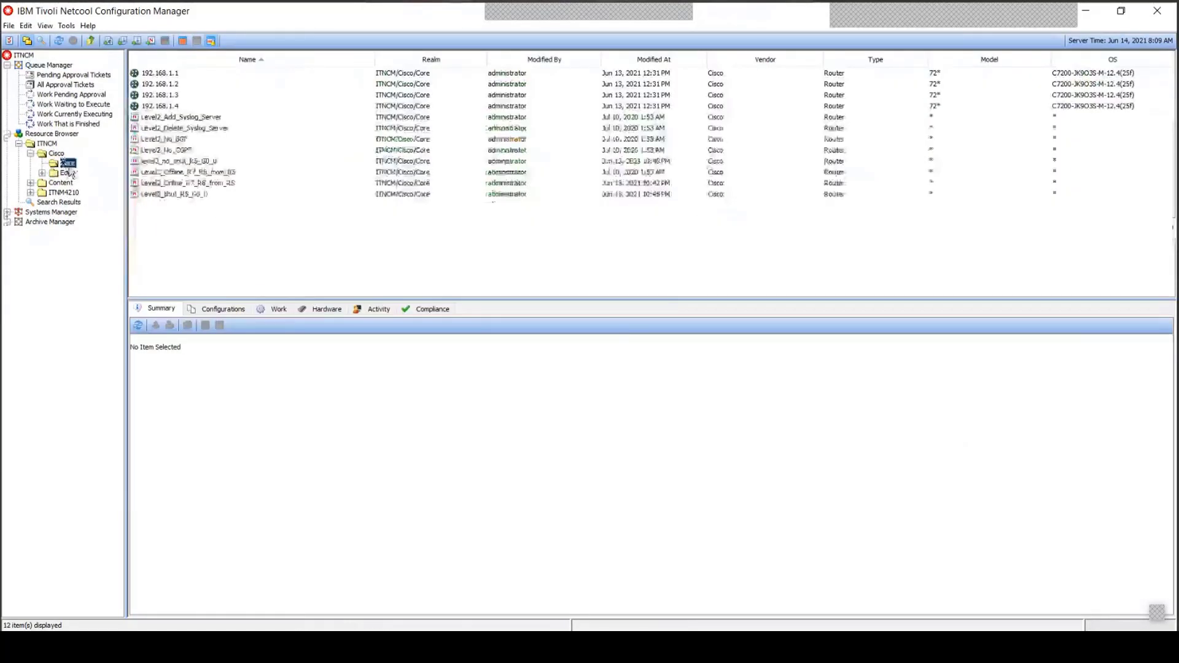
Review the resources stored in the top ITNCM realm and the resource types that can be created, without creating one.
{"action": "left_click", "coordinate": [47, 144]}
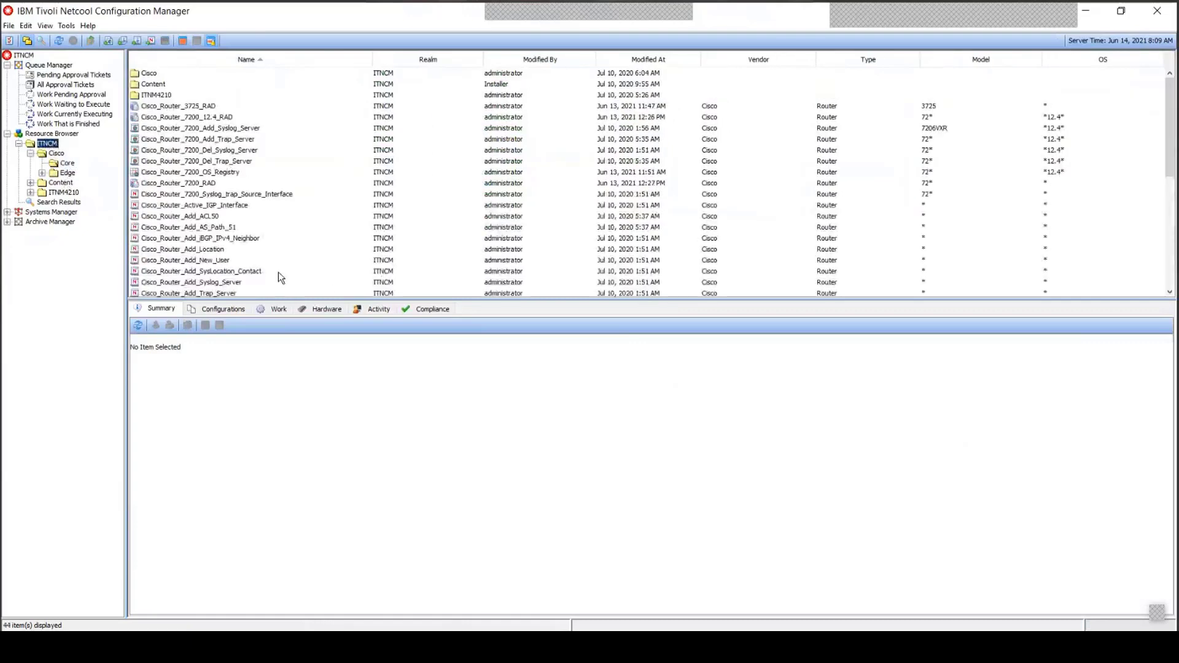
{"action": "scroll", "coordinate": [273, 274], "scroll_direction": "down", "scroll_amount": 8}
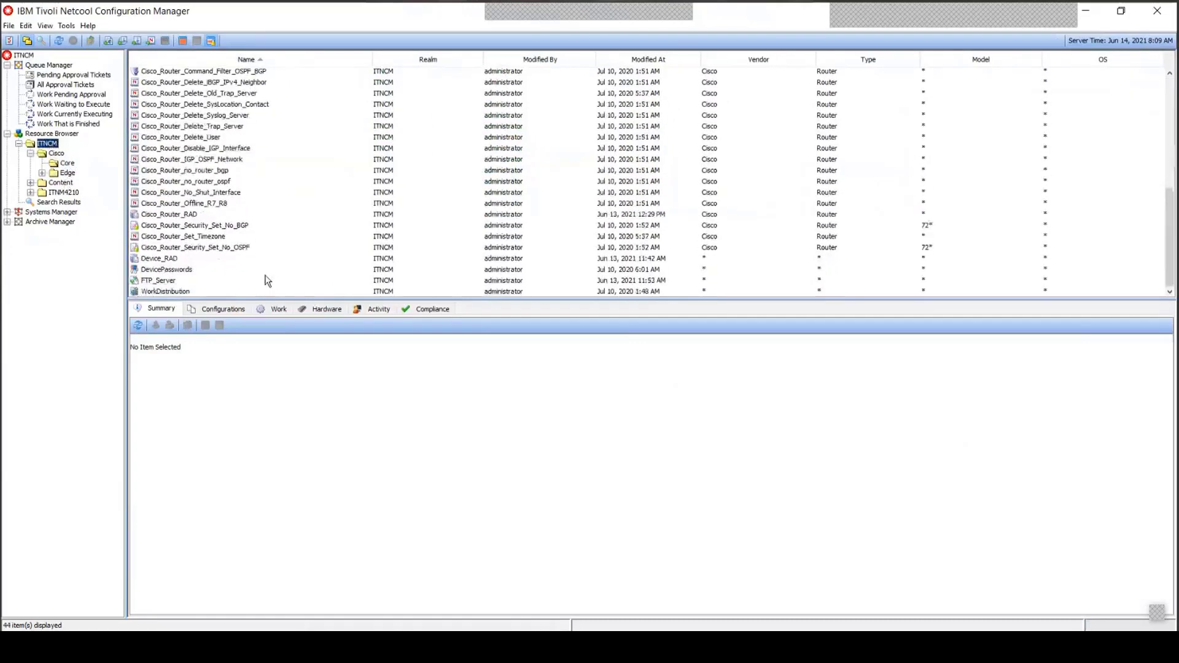
{"action": "scroll", "coordinate": [277, 226], "scroll_direction": "up", "scroll_amount": 8}
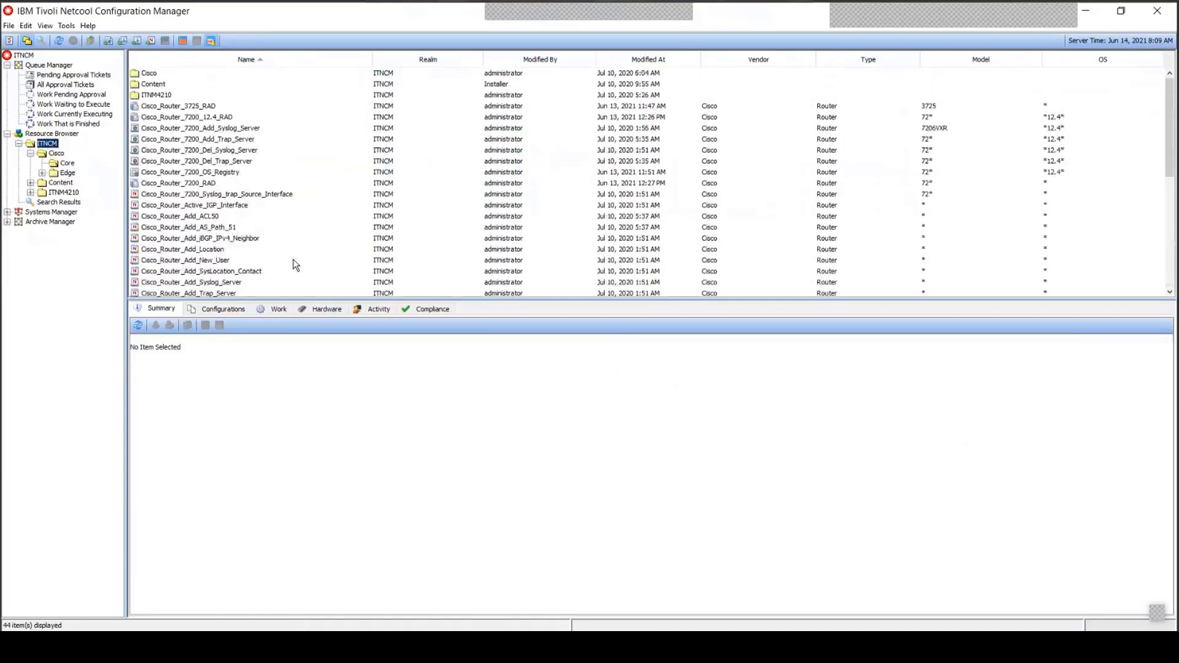
{"action": "left_click", "coordinate": [10, 25]}
{"action": "mouse_move", "coordinate": [66, 47]}
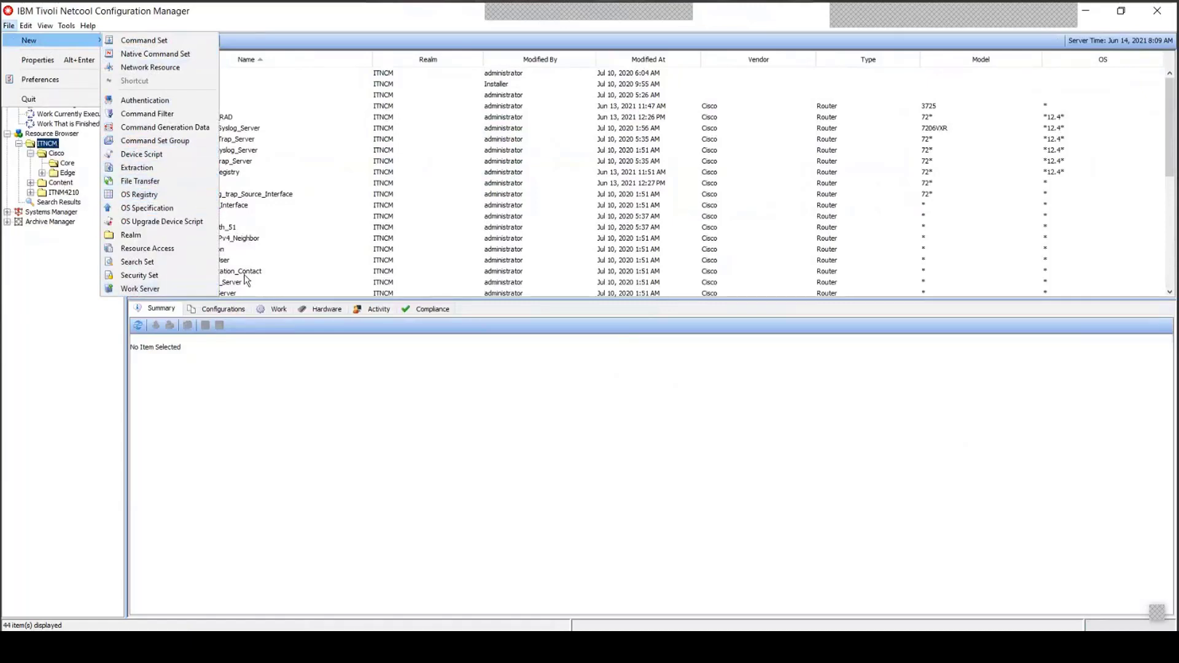
{"action": "left_click", "coordinate": [326, 246]}
Examine the work servers and the full list of device drivers in the Systems Manager.
{"action": "left_click", "coordinate": [68, 212]}
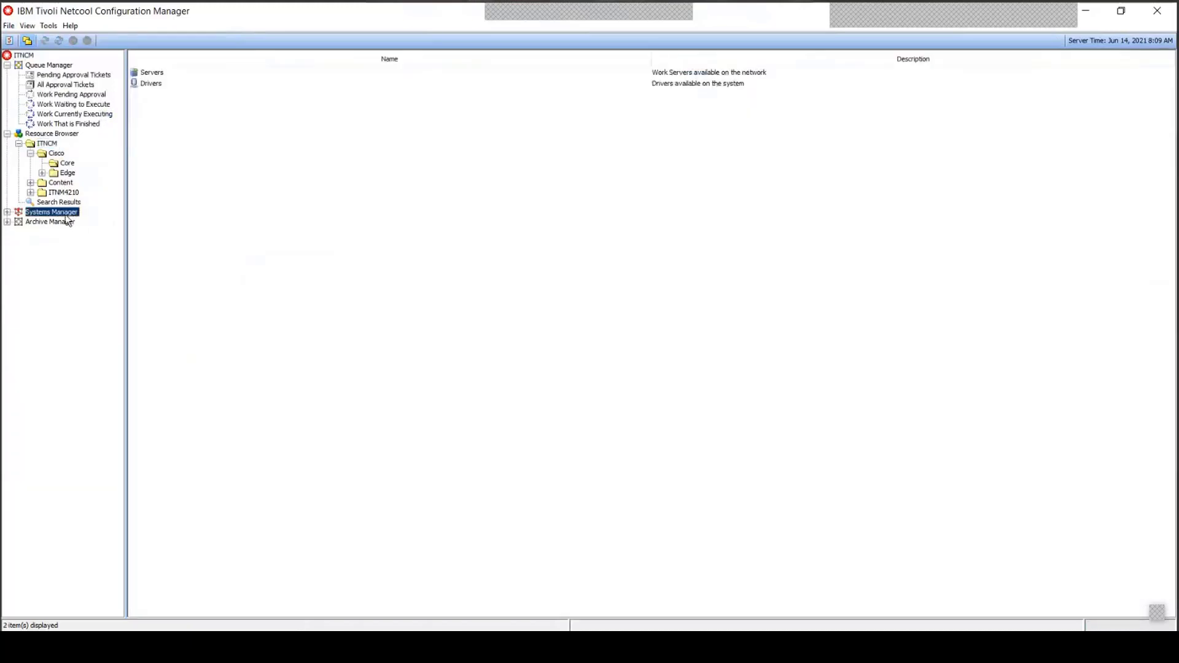
{"action": "left_click", "coordinate": [7, 212]}
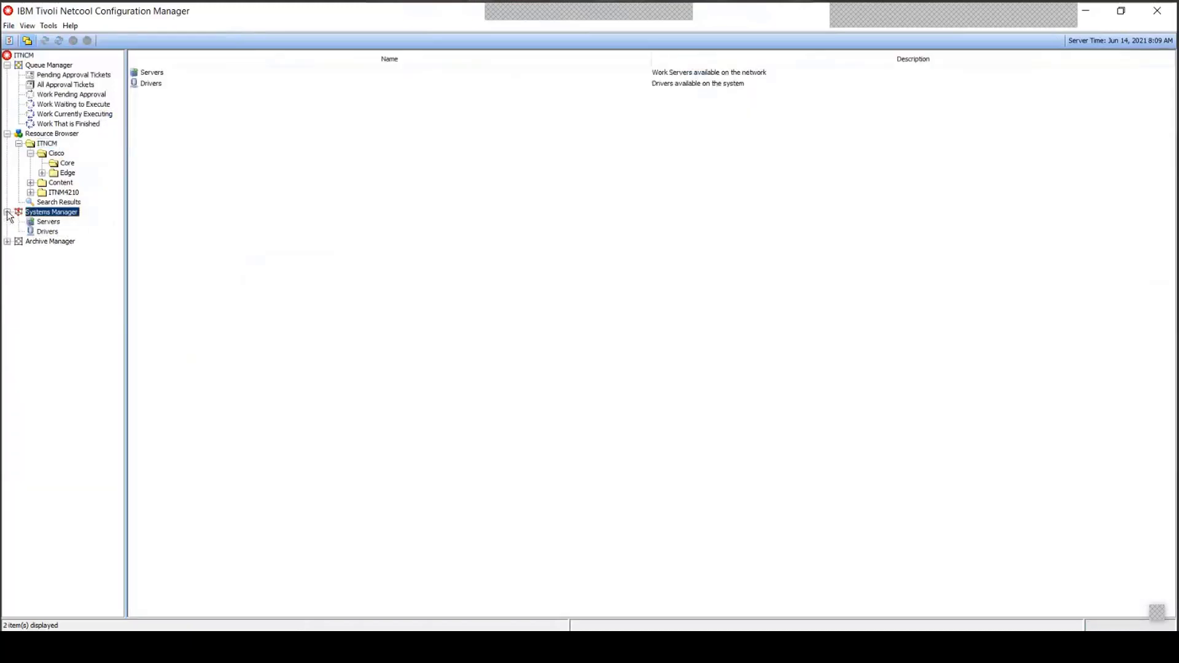
{"action": "left_click", "coordinate": [55, 223]}
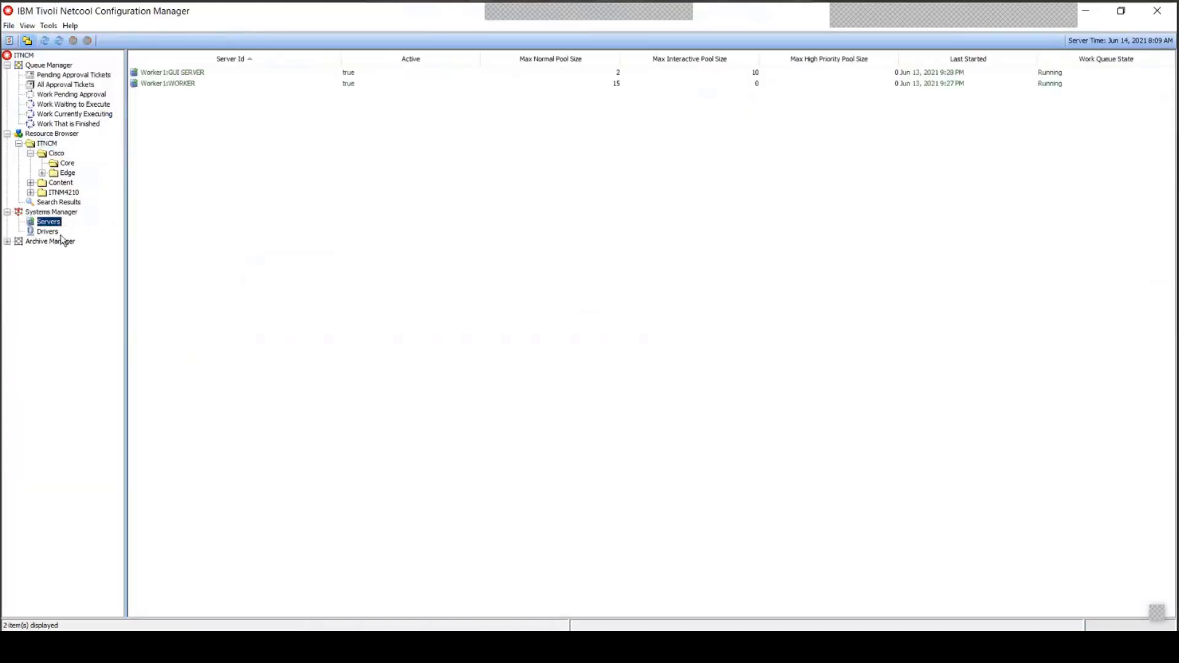
{"action": "left_click", "coordinate": [53, 234]}
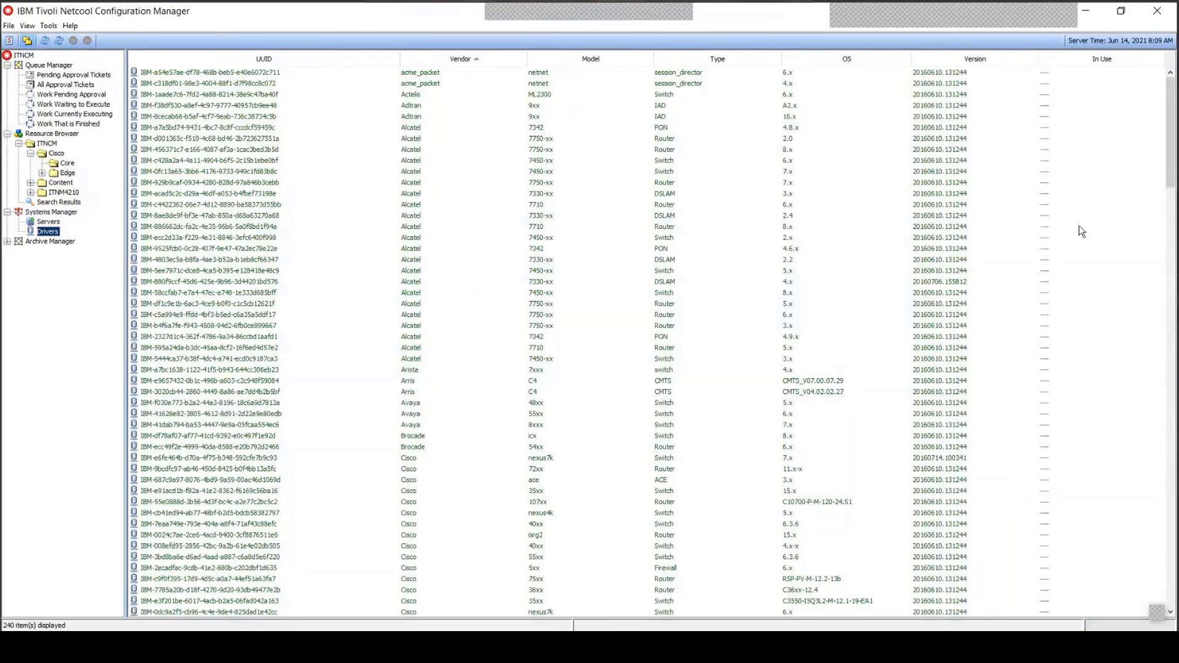
{"action": "left_click_drag", "start_coordinate": [1170, 157], "coordinate": [1135, 144]}
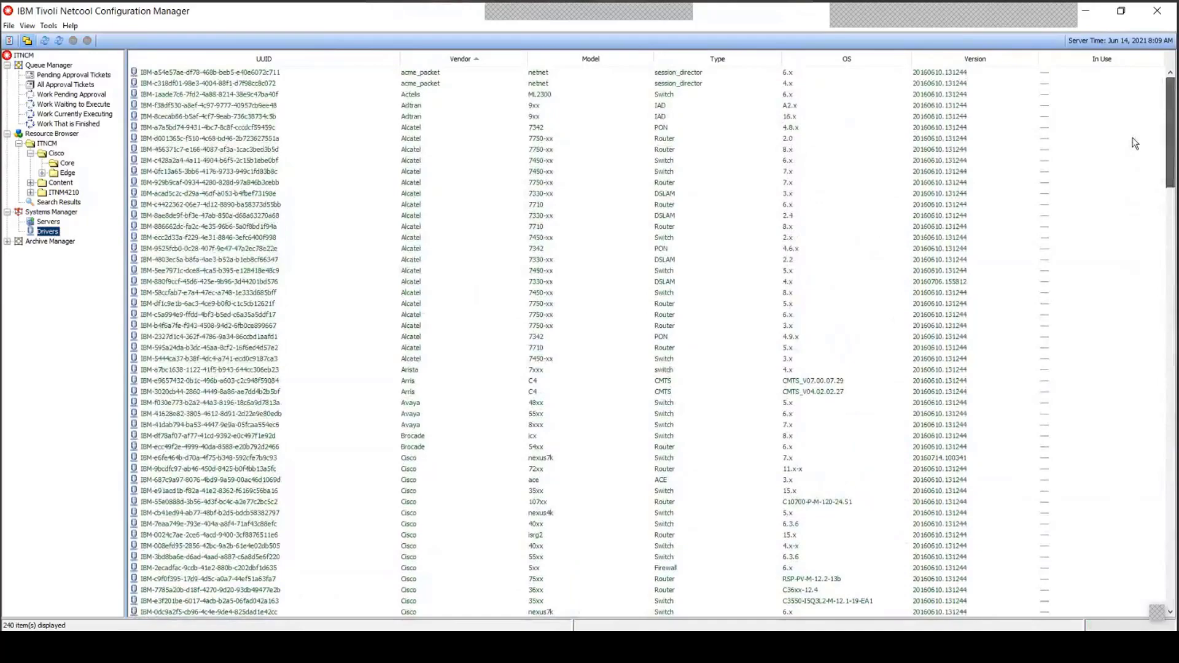
{"action": "left_click_drag", "start_coordinate": [1135, 143], "coordinate": [1134, 564]}
{"action": "left_click", "coordinate": [361, 589]}
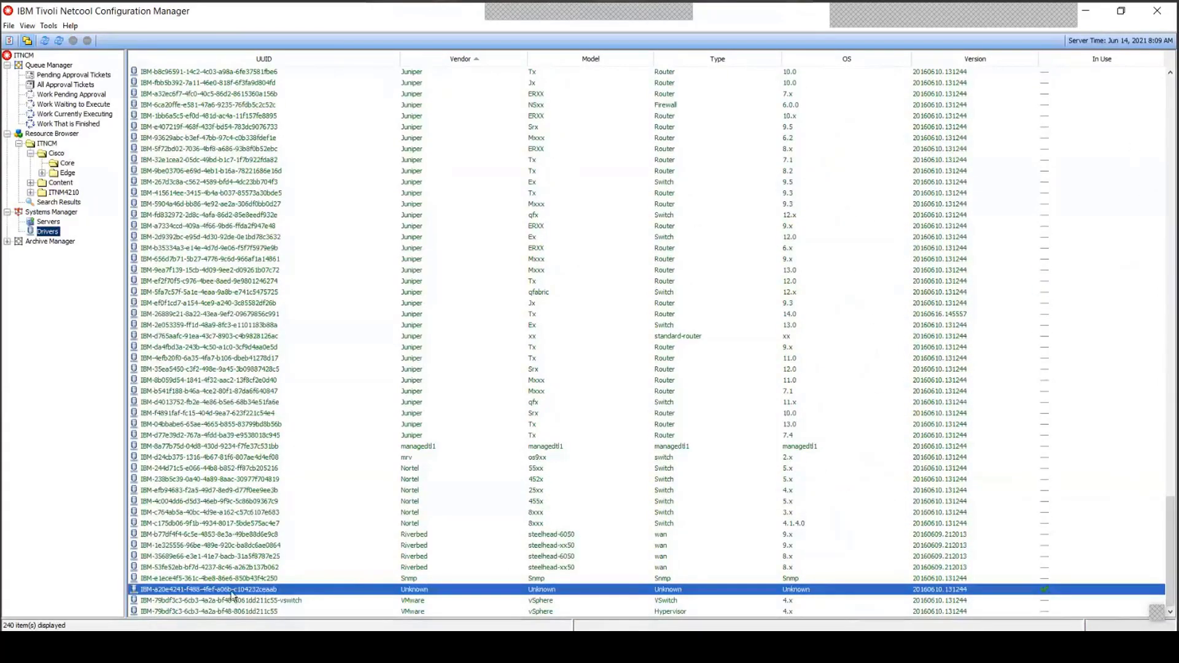
{"action": "left_click_drag", "start_coordinate": [1169, 549], "coordinate": [1170, 130]}
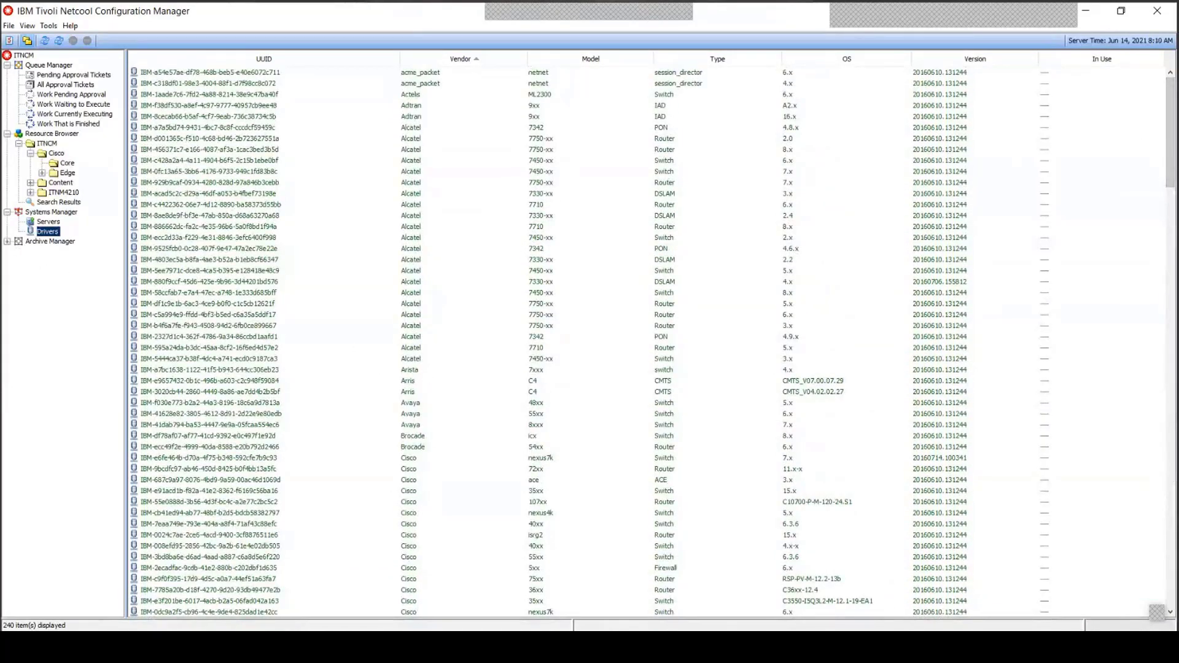
Check the Archive Manager's available archives and the queue's finished work.
{"action": "left_click", "coordinate": [7, 242]}
{"action": "left_click", "coordinate": [56, 252]}
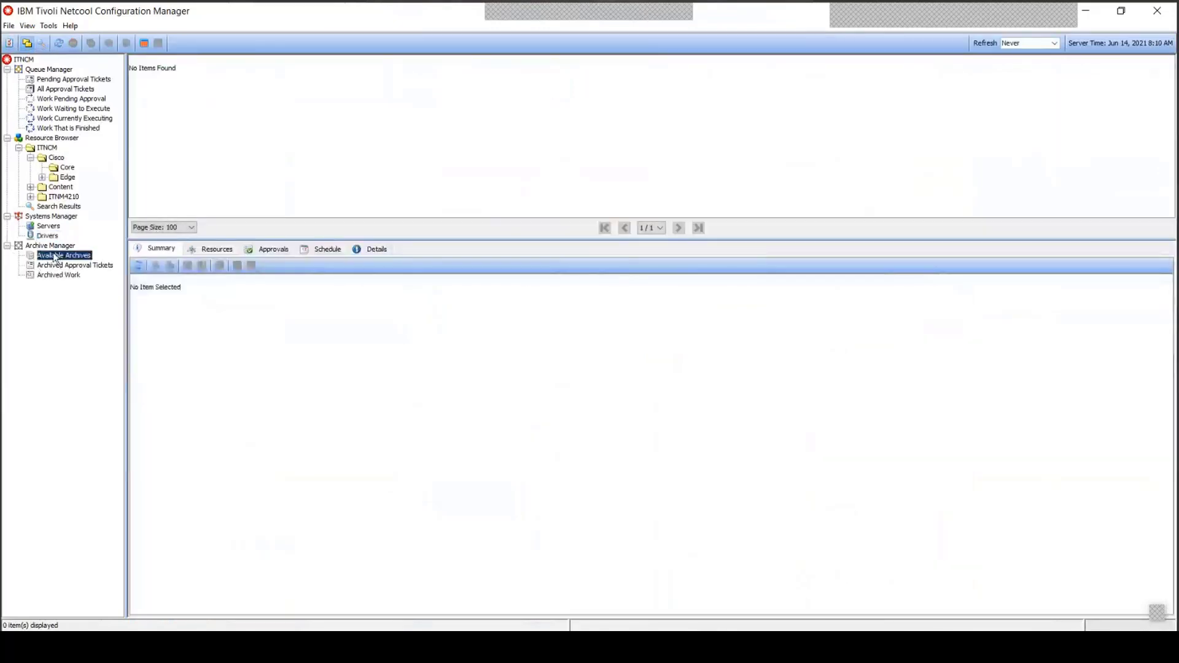
{"action": "left_click", "coordinate": [68, 127]}
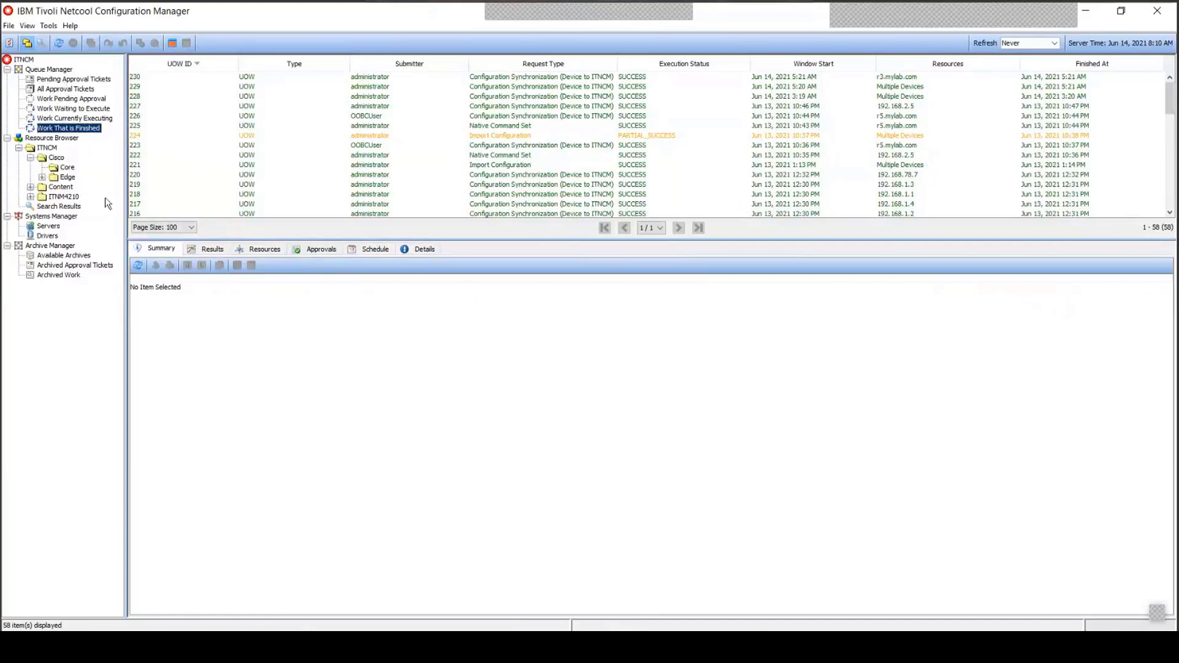
Review the ITNM4210 realm's devices and the r1.mylab.com summary, and return to the Cisco Core realm.
{"action": "left_click", "coordinate": [64, 197]}
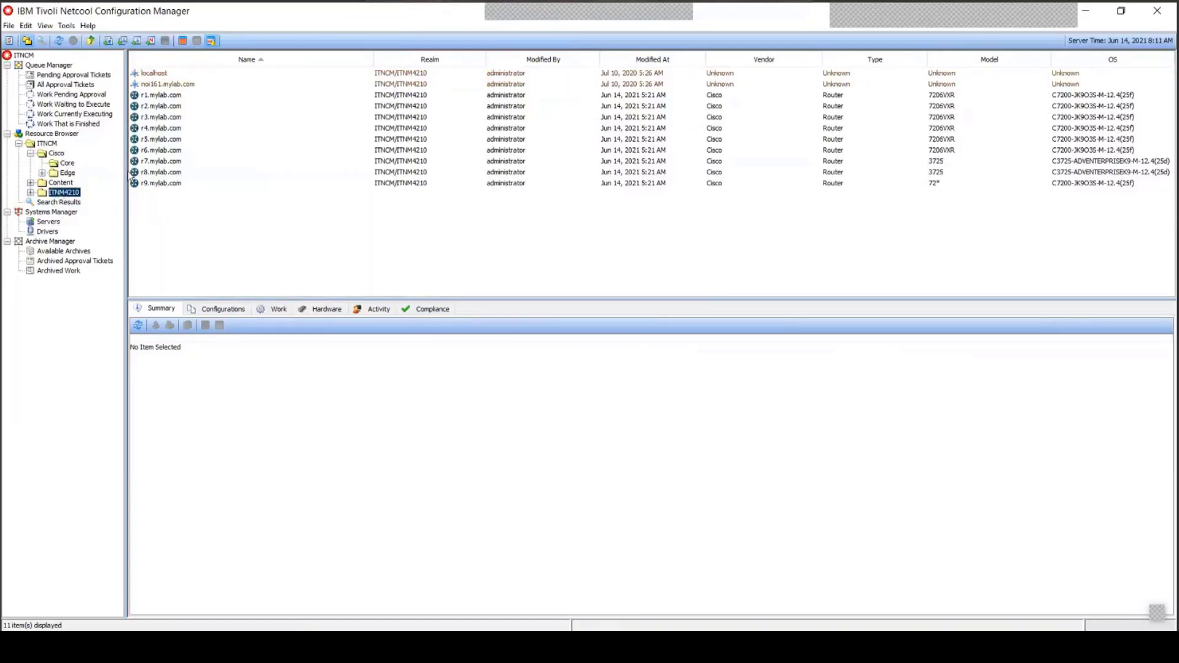
{"action": "left_click", "coordinate": [161, 96]}
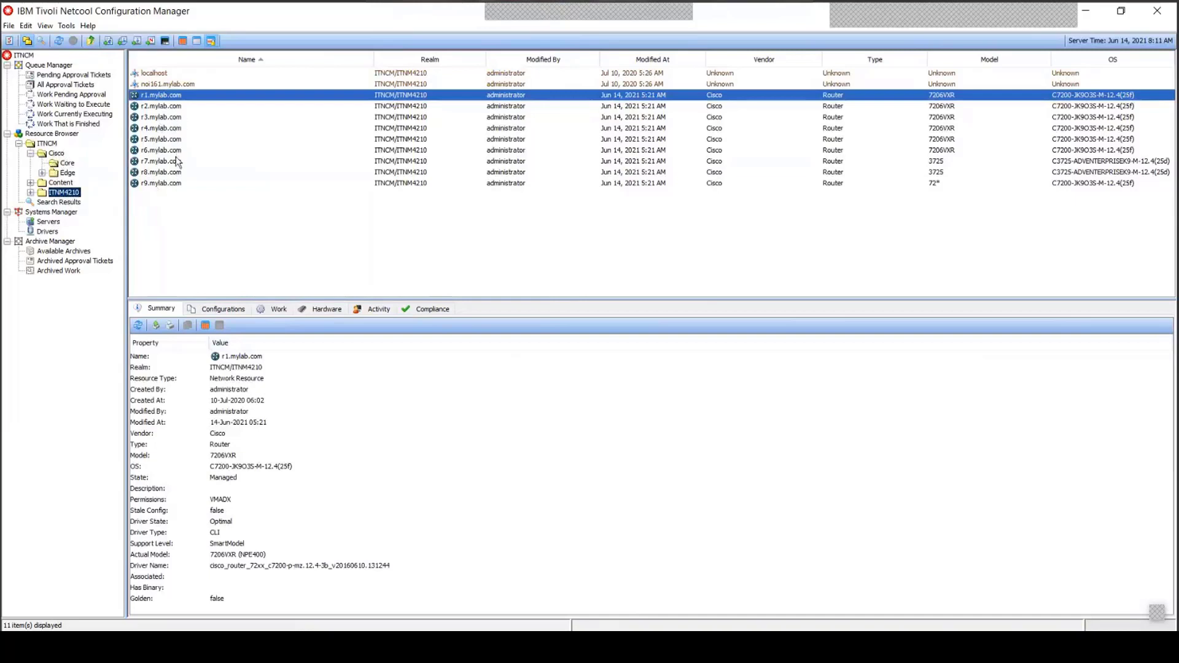
{"action": "left_click", "coordinate": [67, 164]}
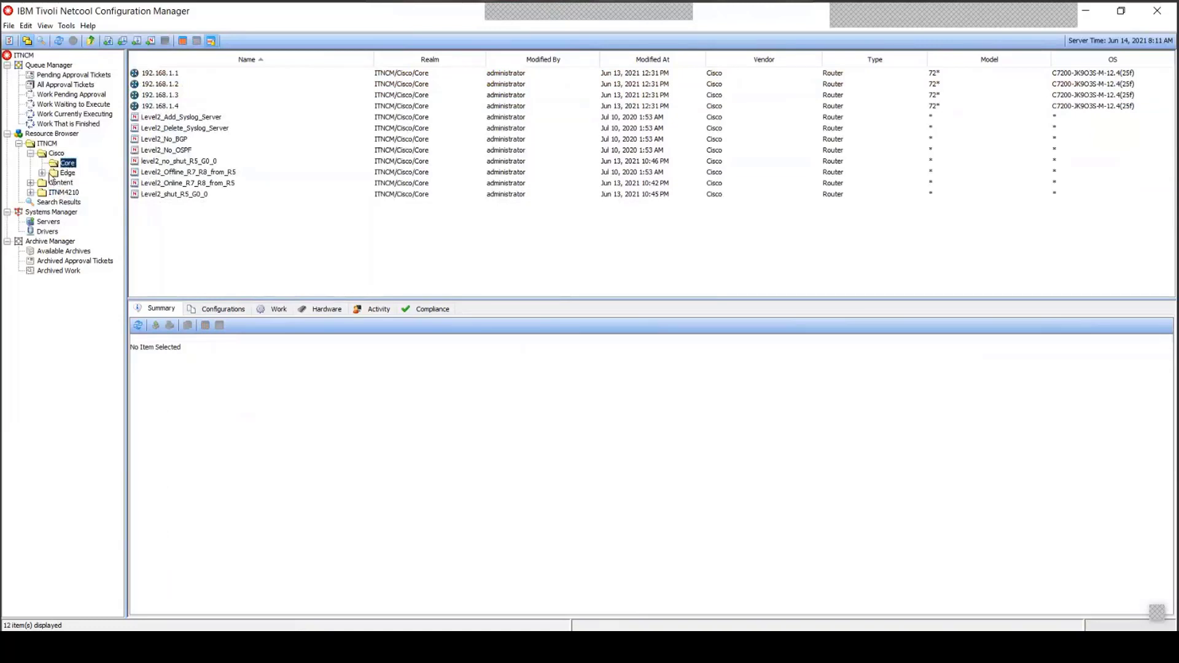
Review the resources in the Edge, Cisco and top ITNCM realms, including the summary of the Cisco_Router_no_router_bgp command set.
{"action": "left_click", "coordinate": [69, 174]}
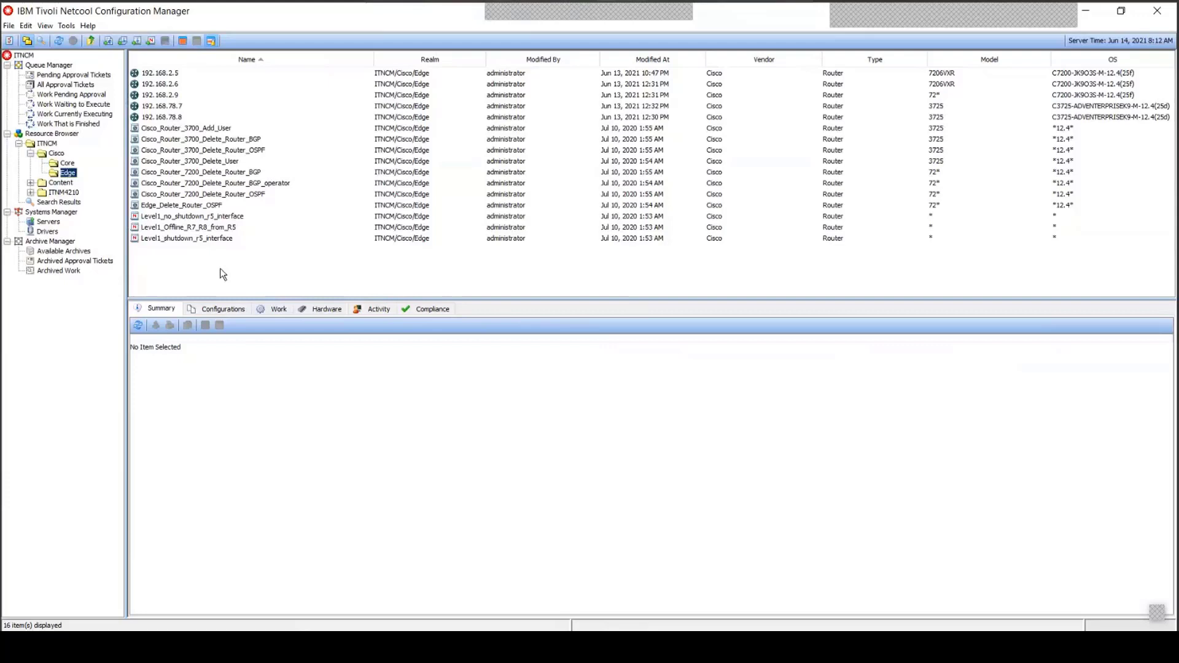
{"action": "left_click", "coordinate": [57, 154]}
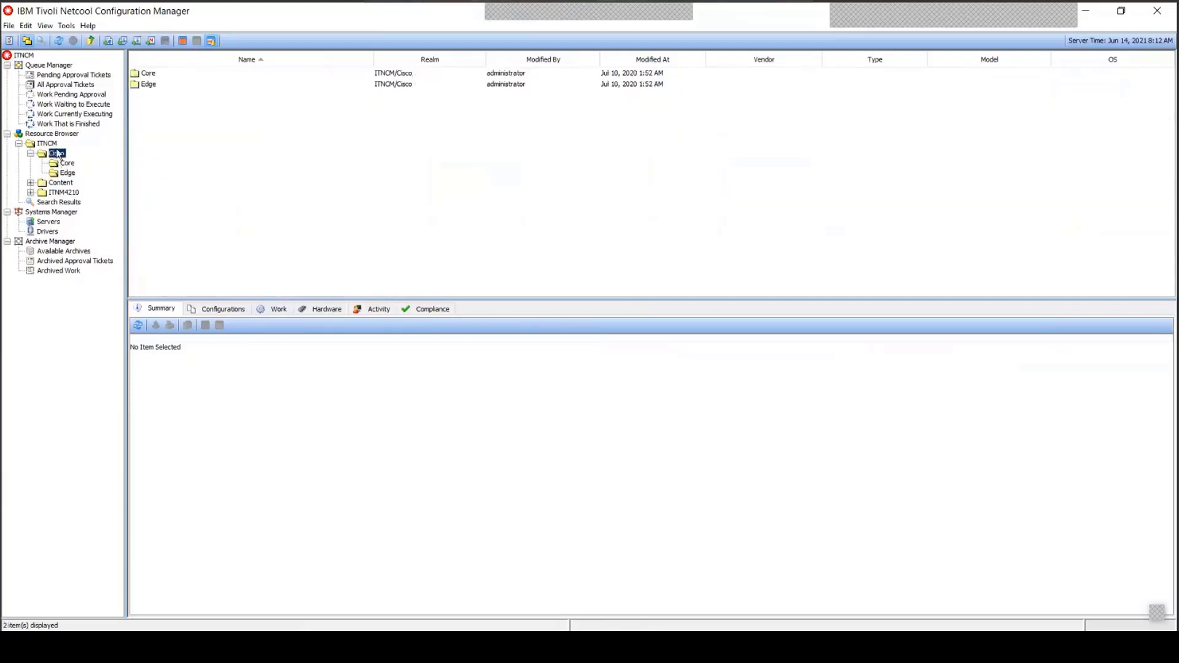
{"action": "left_click", "coordinate": [47, 143]}
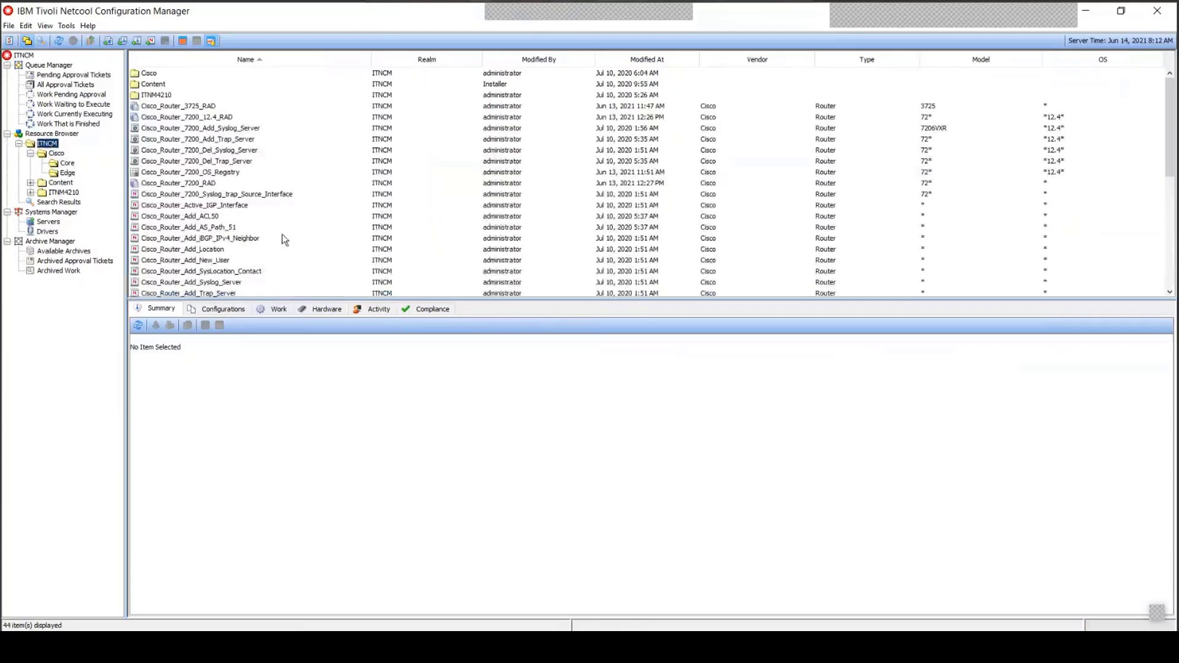
{"action": "scroll", "coordinate": [283, 240], "scroll_direction": "down", "scroll_amount": 8}
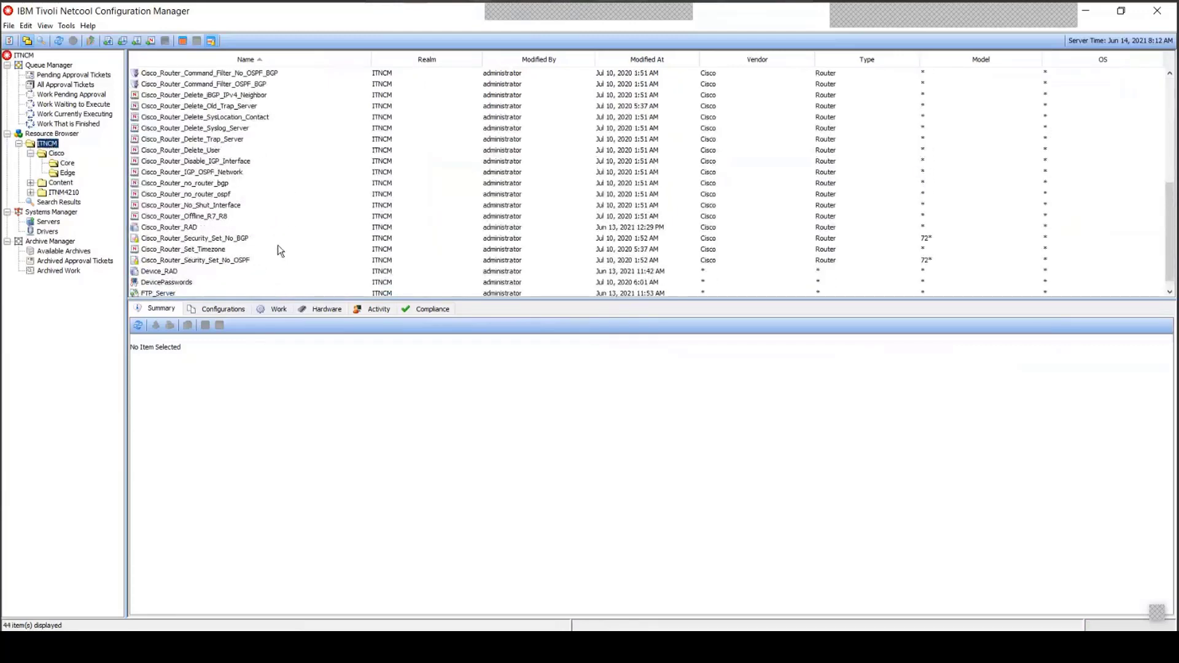
{"action": "left_click", "coordinate": [205, 188]}
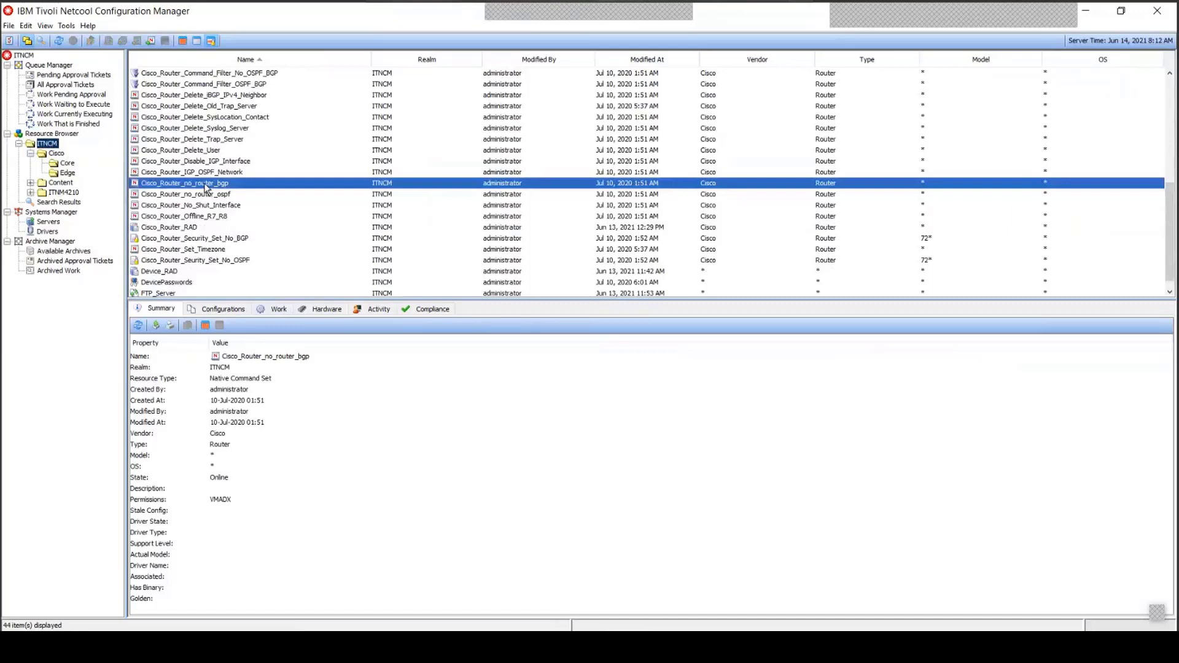
Examine the summary, configurations, work, hardware and most recent session activity of device 192.168.1.1 in the Cisco Core realm.
{"action": "left_click", "coordinate": [75, 163]}
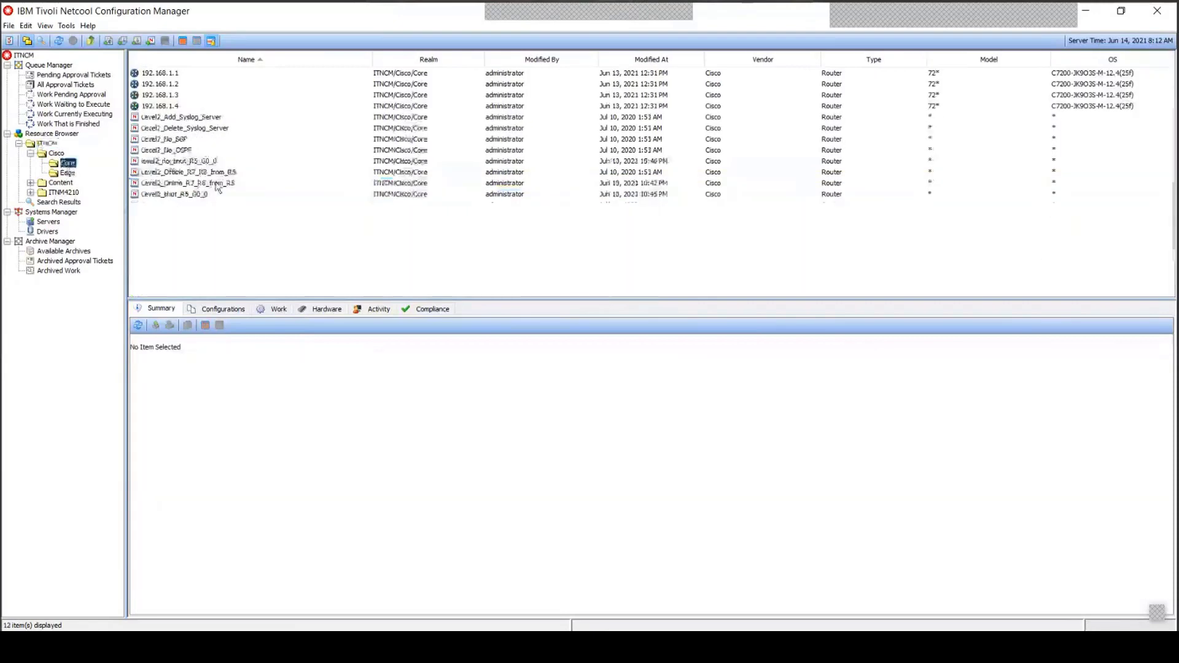
{"action": "left_click", "coordinate": [178, 73]}
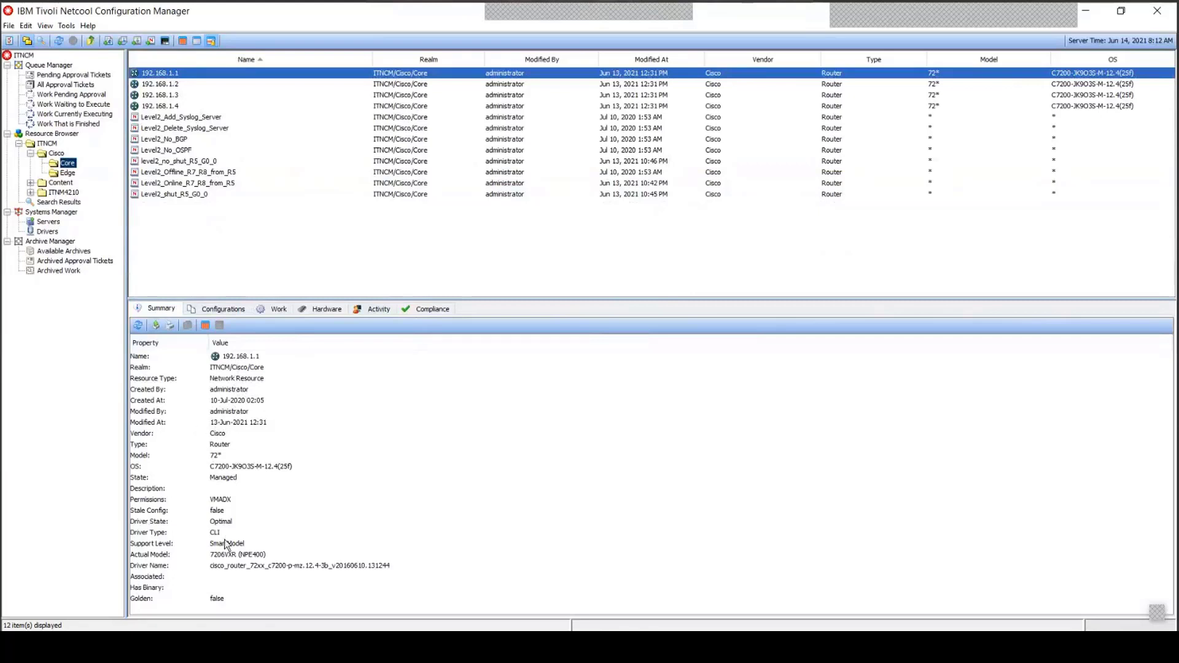
{"action": "left_click", "coordinate": [227, 312]}
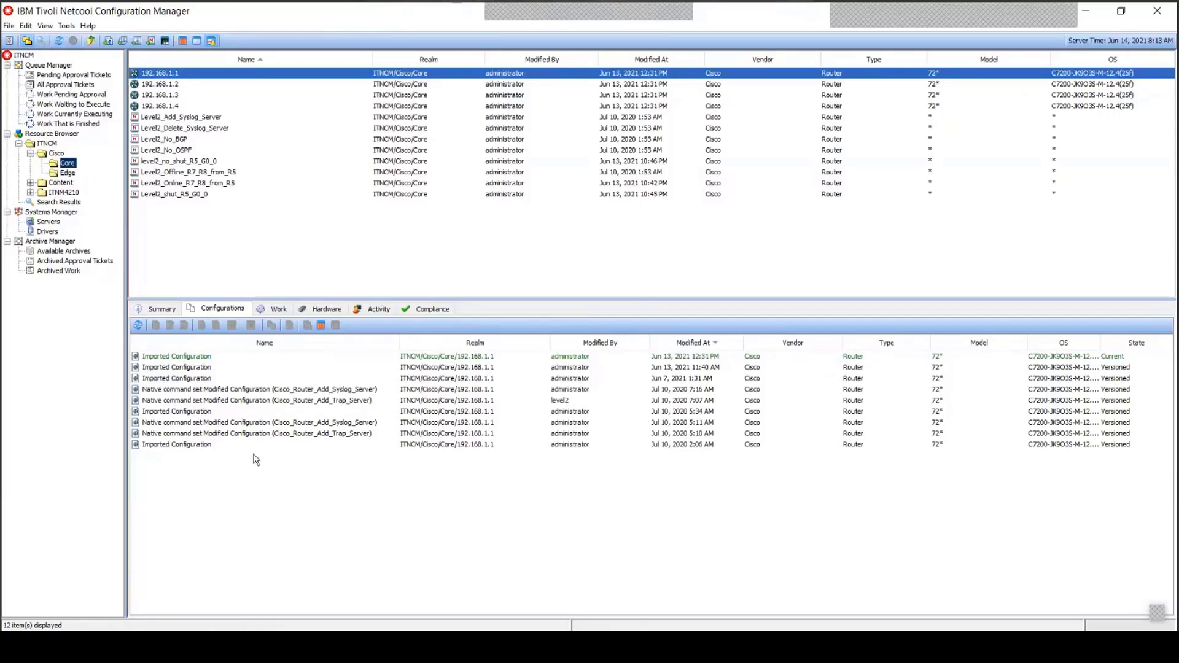
{"action": "left_click", "coordinate": [273, 307]}
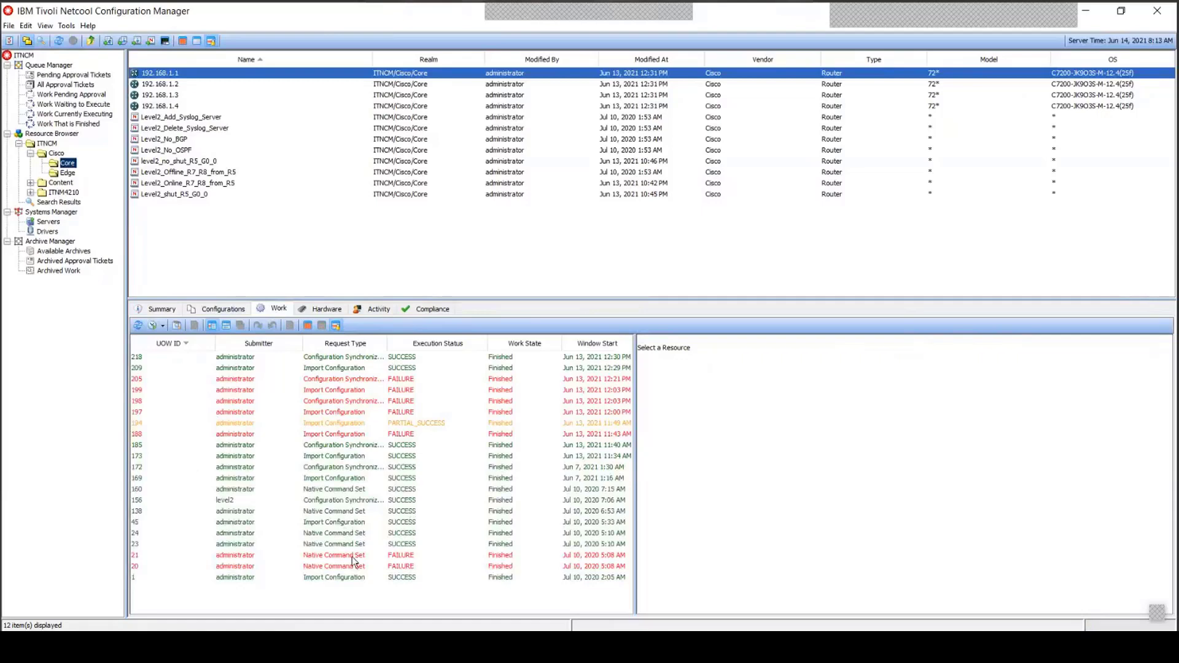
{"action": "left_click", "coordinate": [317, 307]}
{"action": "left_click", "coordinate": [375, 307]}
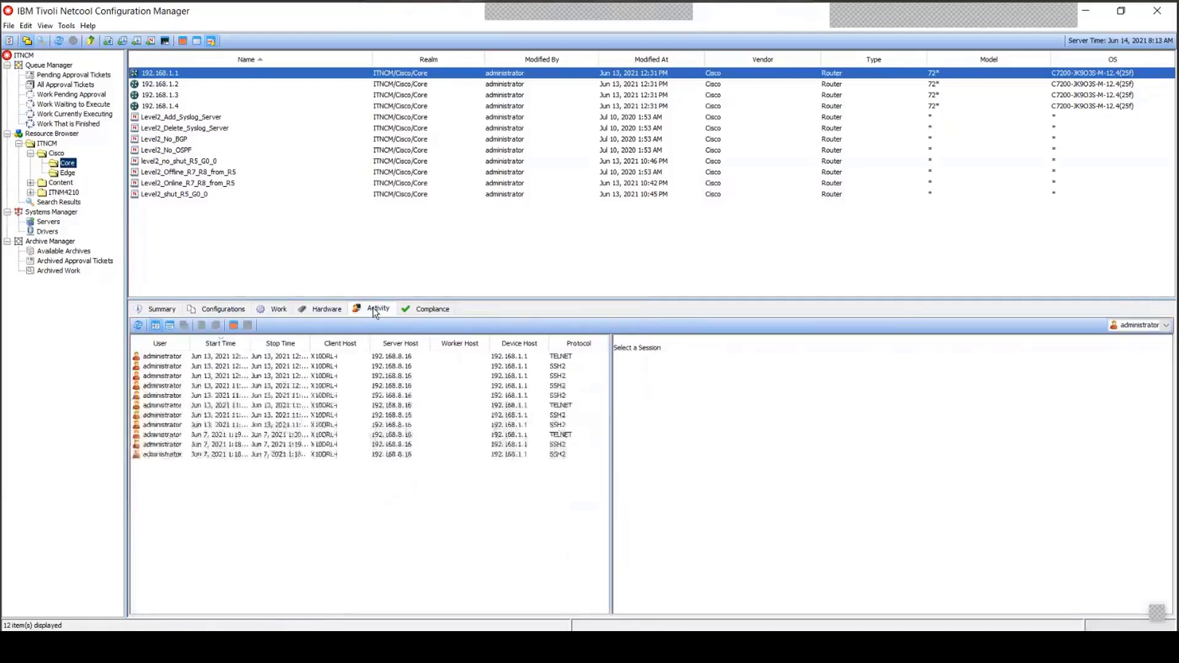
{"action": "left_click", "coordinate": [170, 358]}
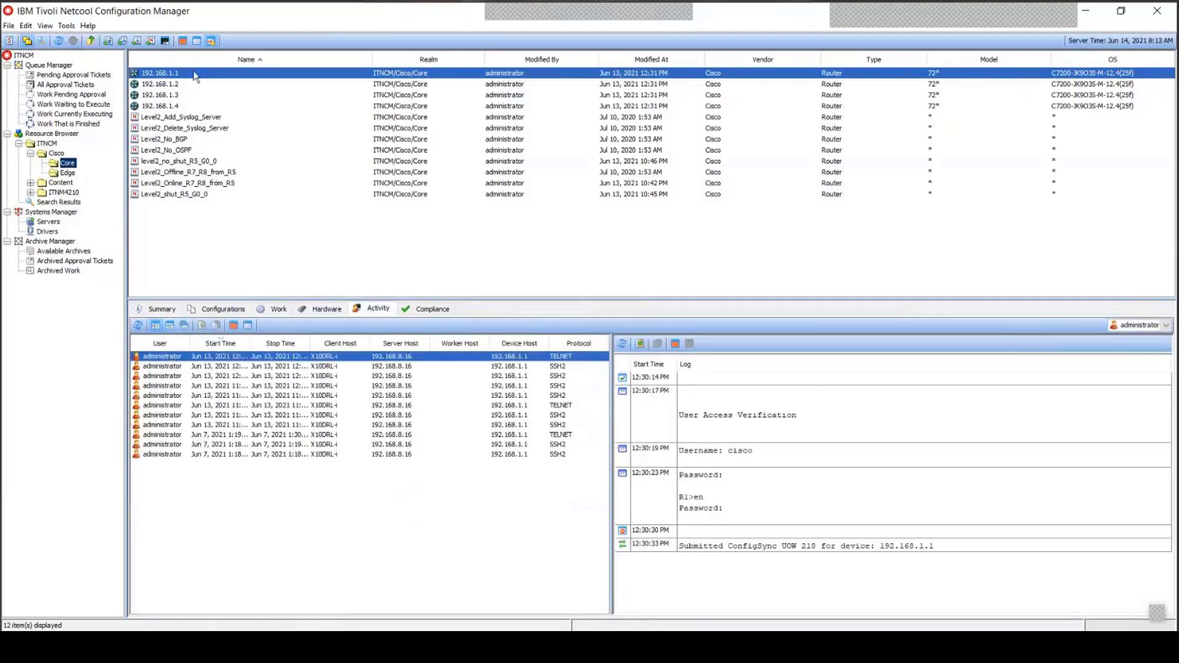
Open an automatic device terminal to 192.168.1.1 and run "sh ip int b".
{"action": "right_click", "coordinate": [189, 73]}
{"action": "left_click", "coordinate": [252, 330]}
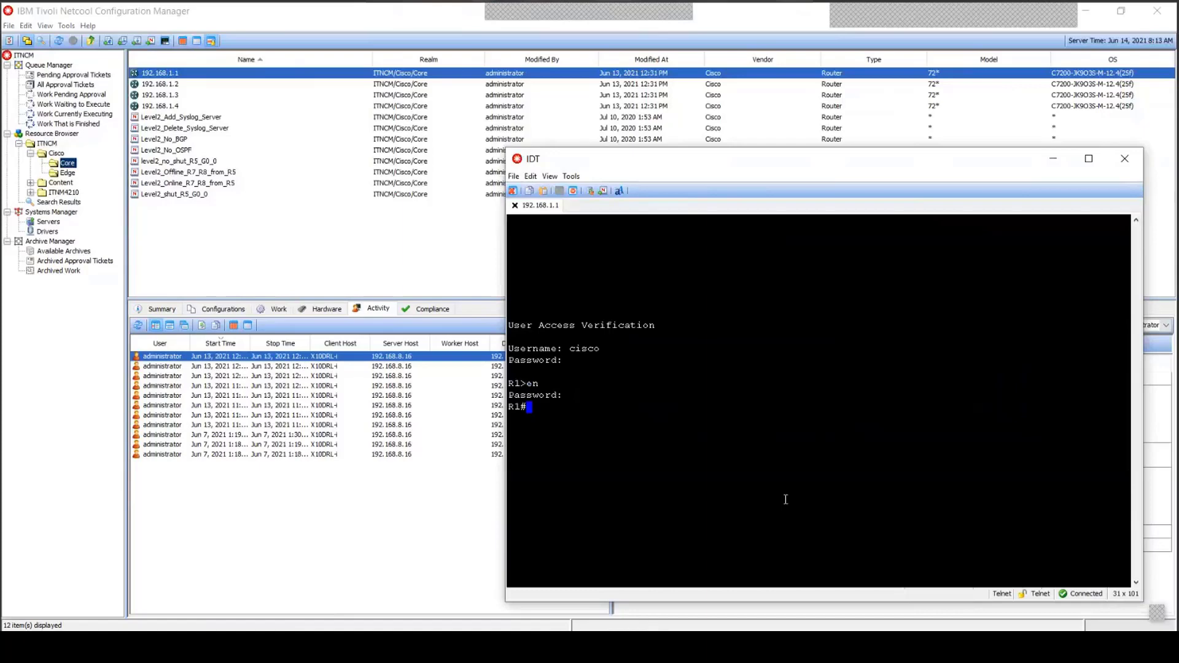
{"action": "type", "text": "sh ip in t b"}
{"action": "key", "text": "Return"}
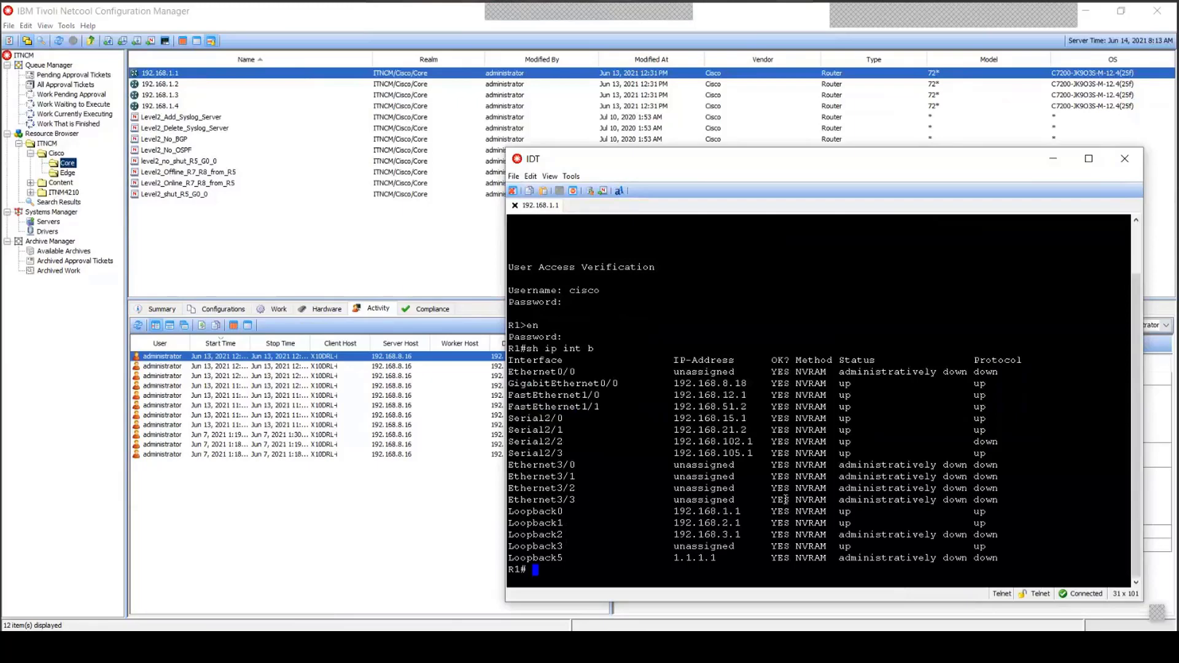
Exit the router session, acknowledge the submitted configuration synchronization, and quit the device terminal.
{"action": "type", "text": "exit"}
{"action": "key", "text": "Return"}
{"action": "left_click", "coordinate": [792, 398]}
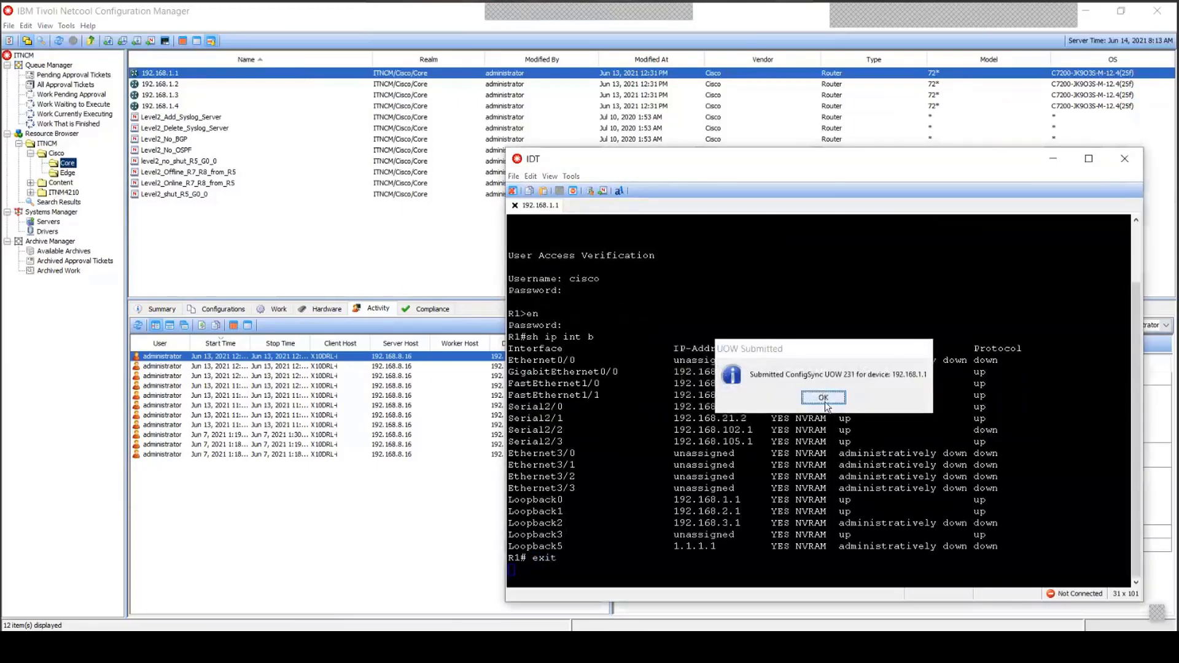
{"action": "left_click", "coordinate": [823, 398]}
{"action": "left_click", "coordinate": [1124, 159]}
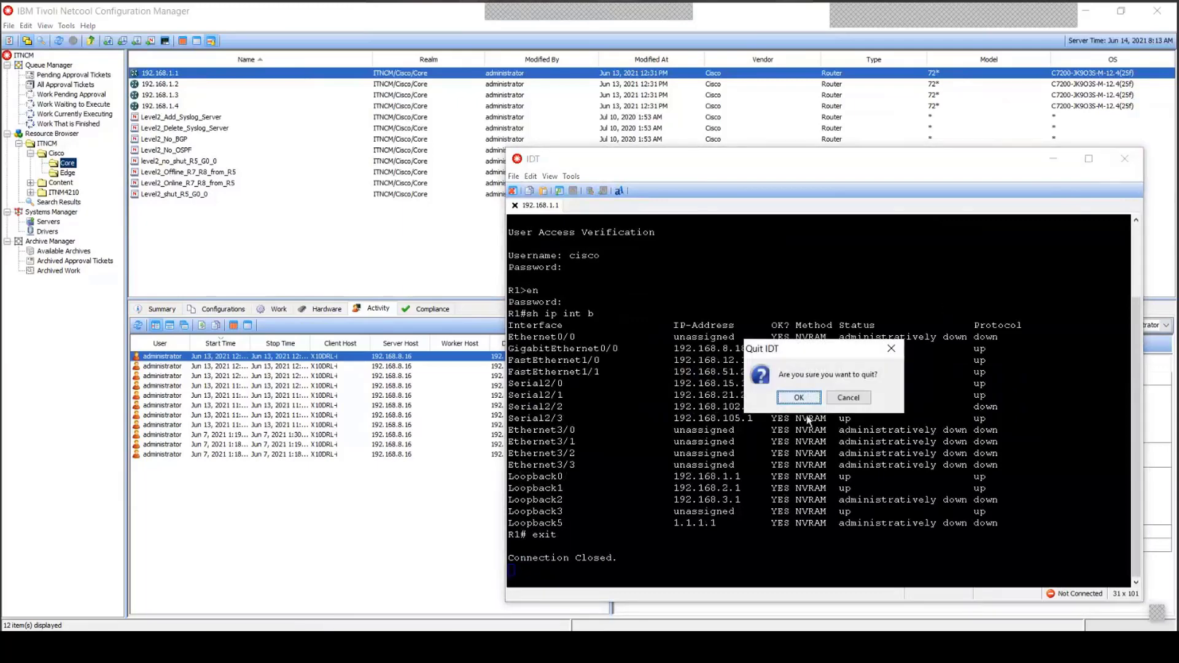
{"action": "left_click", "coordinate": [808, 396]}
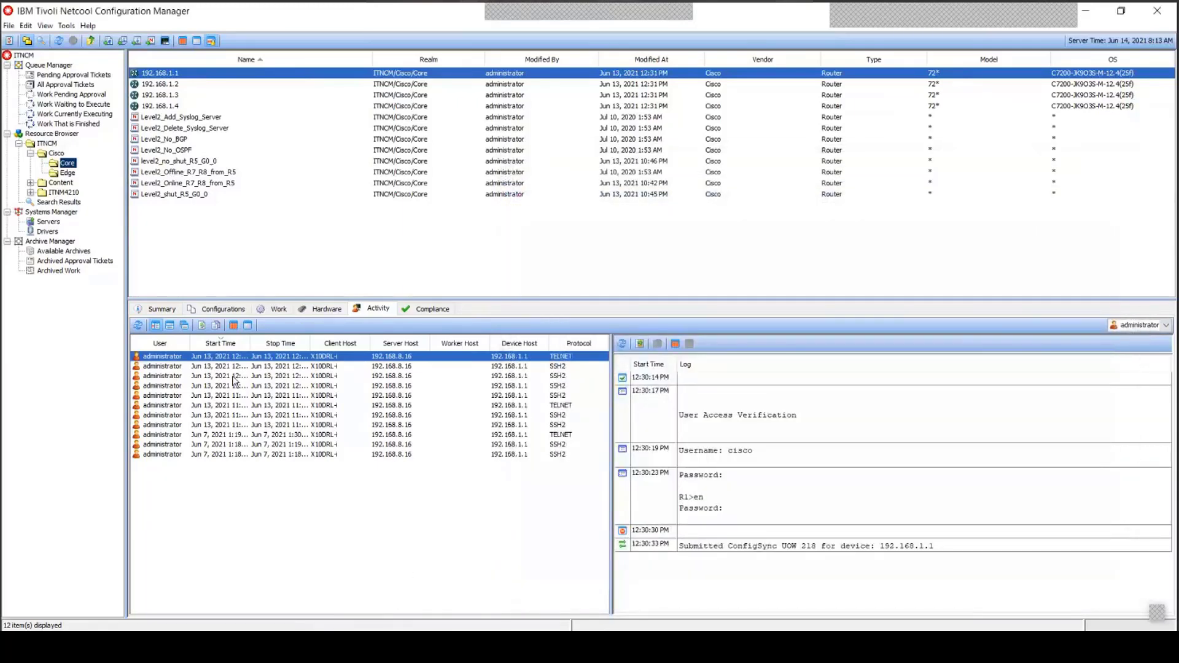
Read through the activity log of the newest terminal session on 192.168.1.1.
{"action": "left_click", "coordinate": [262, 357]}
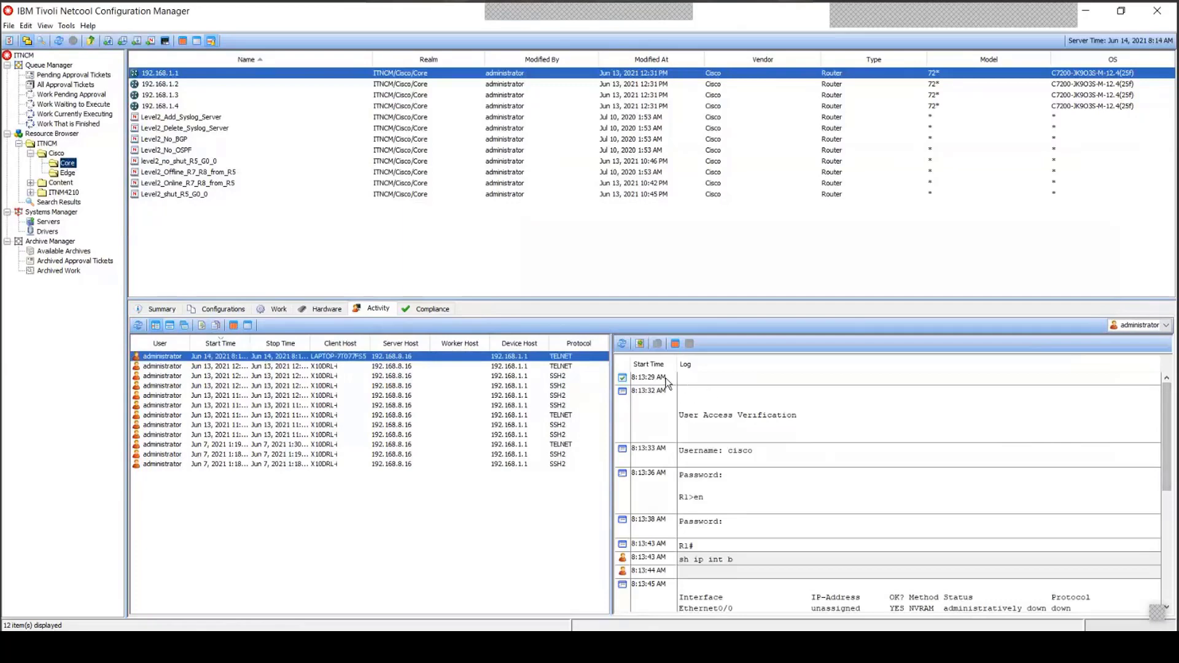
{"action": "left_click_drag", "start_coordinate": [1166, 444], "coordinate": [1166, 523]}
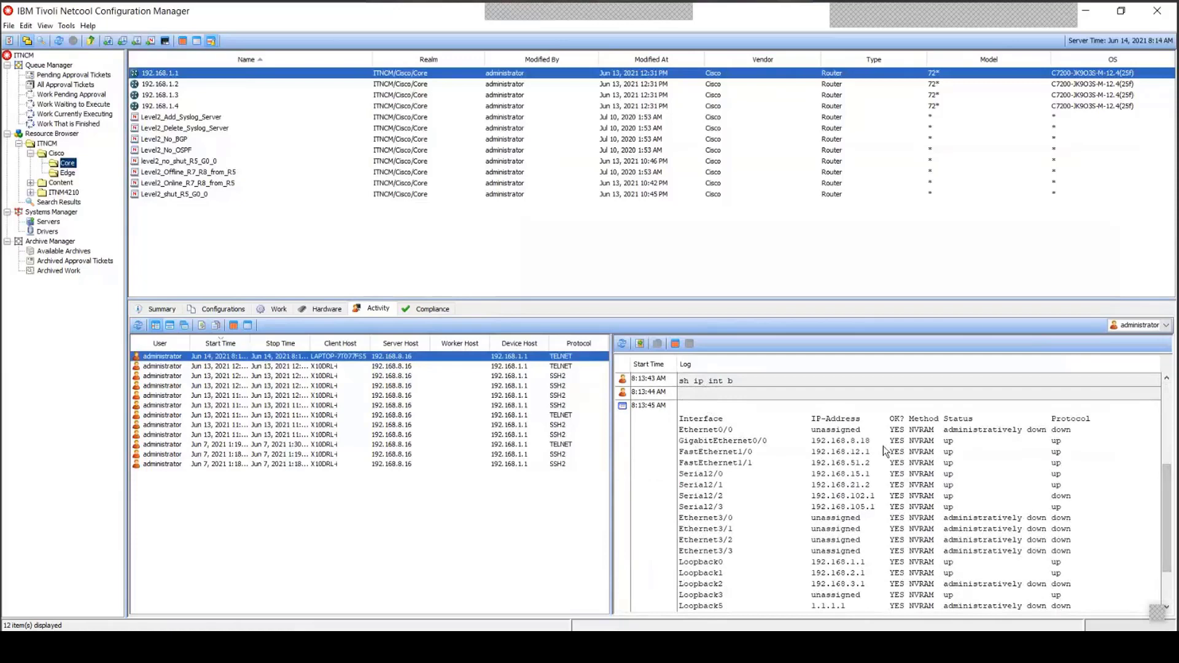
{"action": "scroll", "coordinate": [884, 485], "scroll_direction": "down", "scroll_amount": 3}
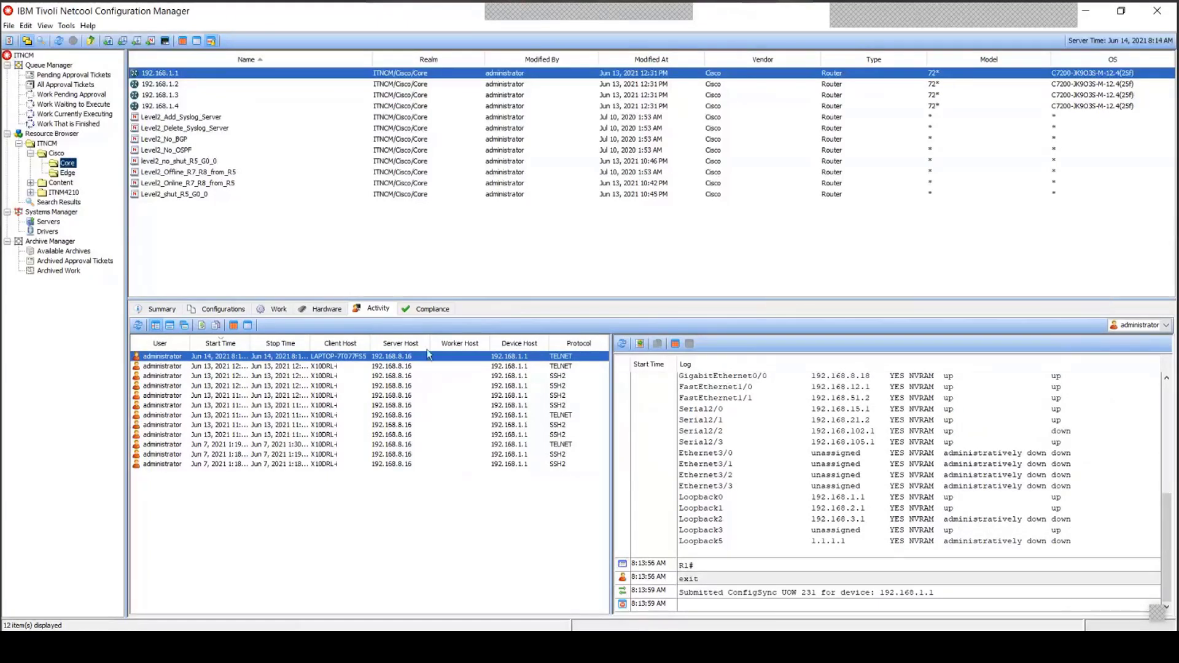
Check the compliance results of 192.168.1.1 and the actions available for the device.
{"action": "left_click", "coordinate": [427, 310]}
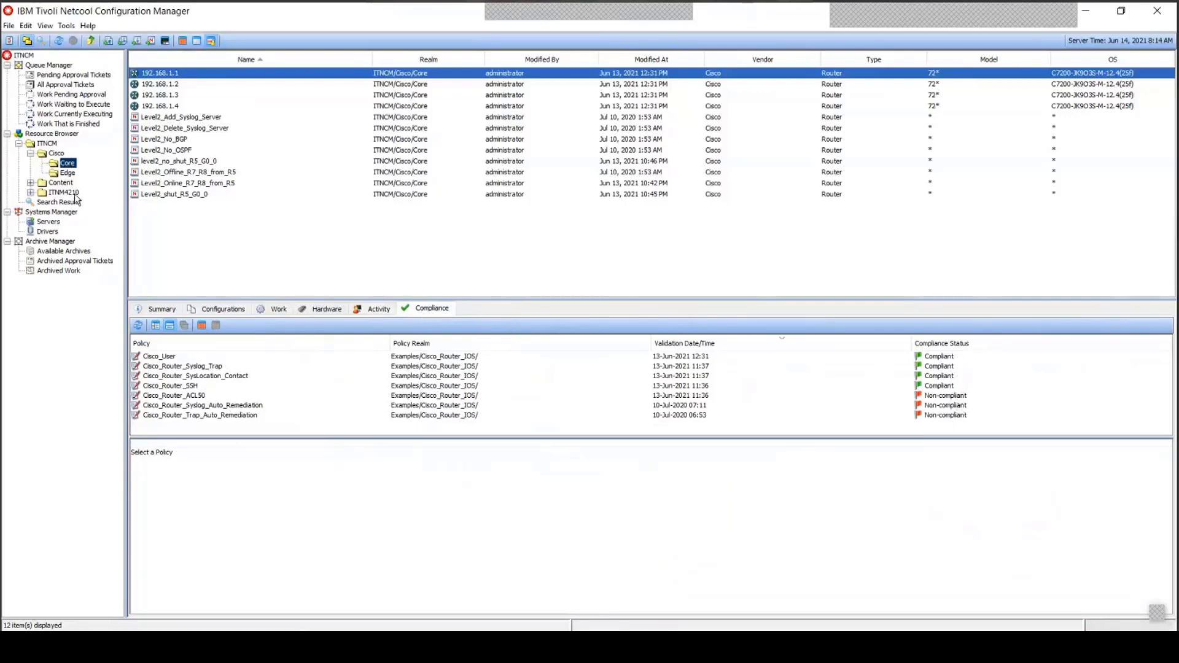
{"action": "right_click", "coordinate": [182, 75]}
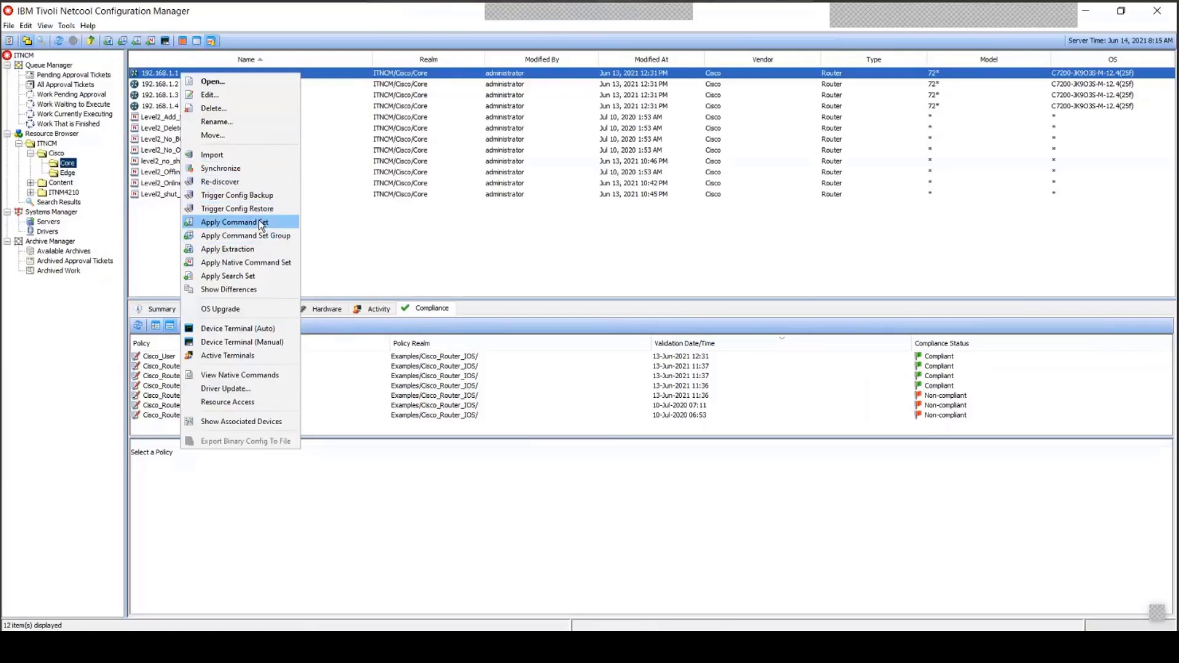
{"action": "left_click", "coordinate": [265, 330]}
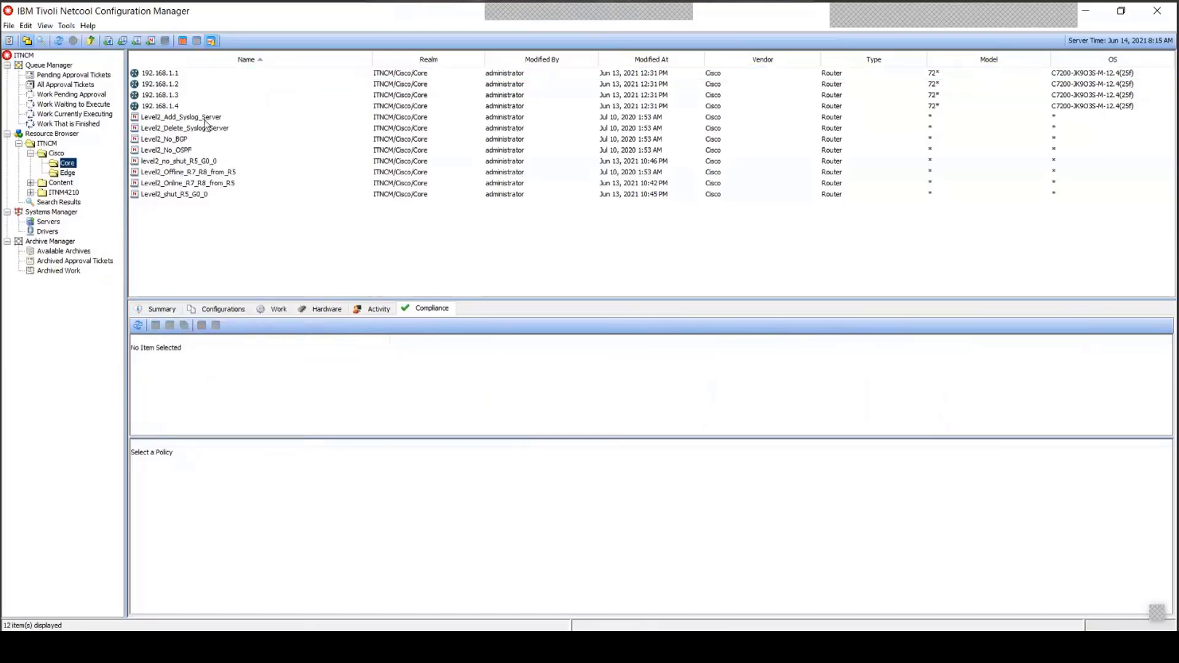
View the native commands of the current Configuration Synchronization for device 192.168.2.5 in the Edge realm, and close the viewer.
{"action": "left_click", "coordinate": [69, 173]}
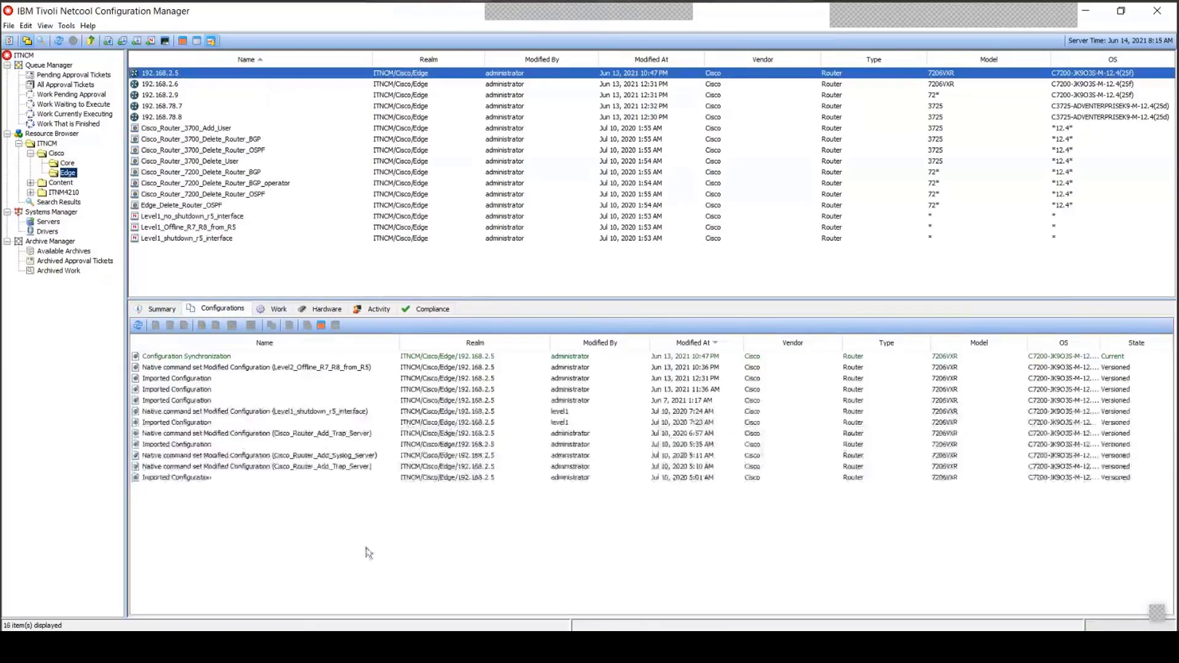
{"action": "left_click", "coordinate": [202, 358]}
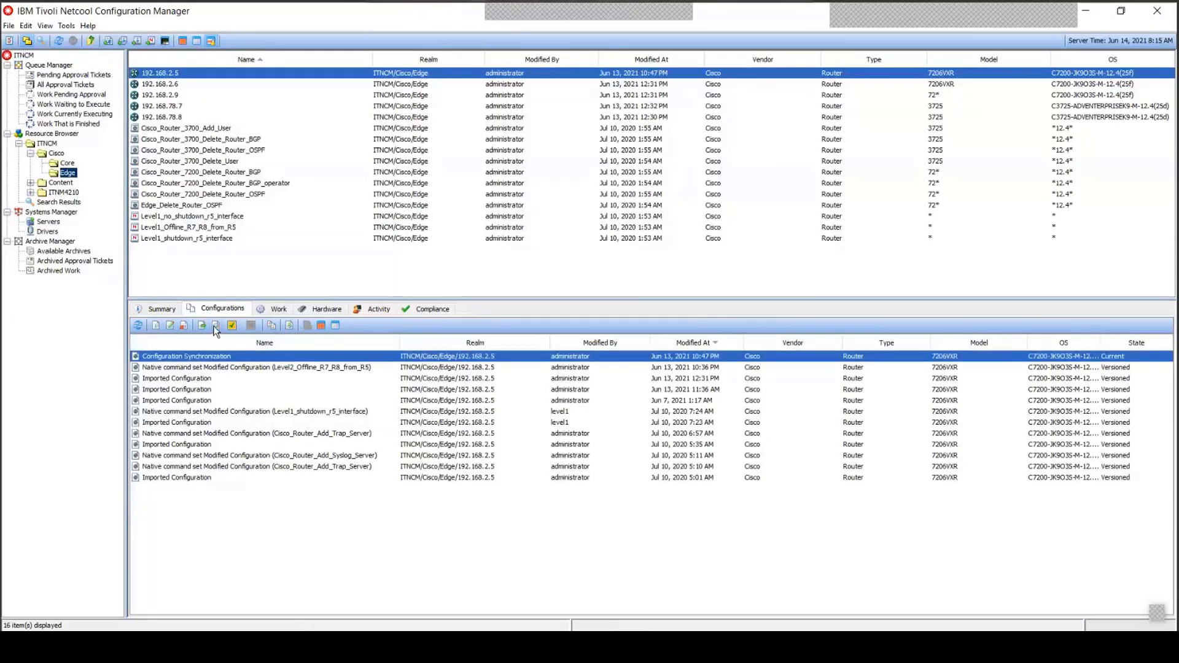
{"action": "left_click", "coordinate": [215, 325]}
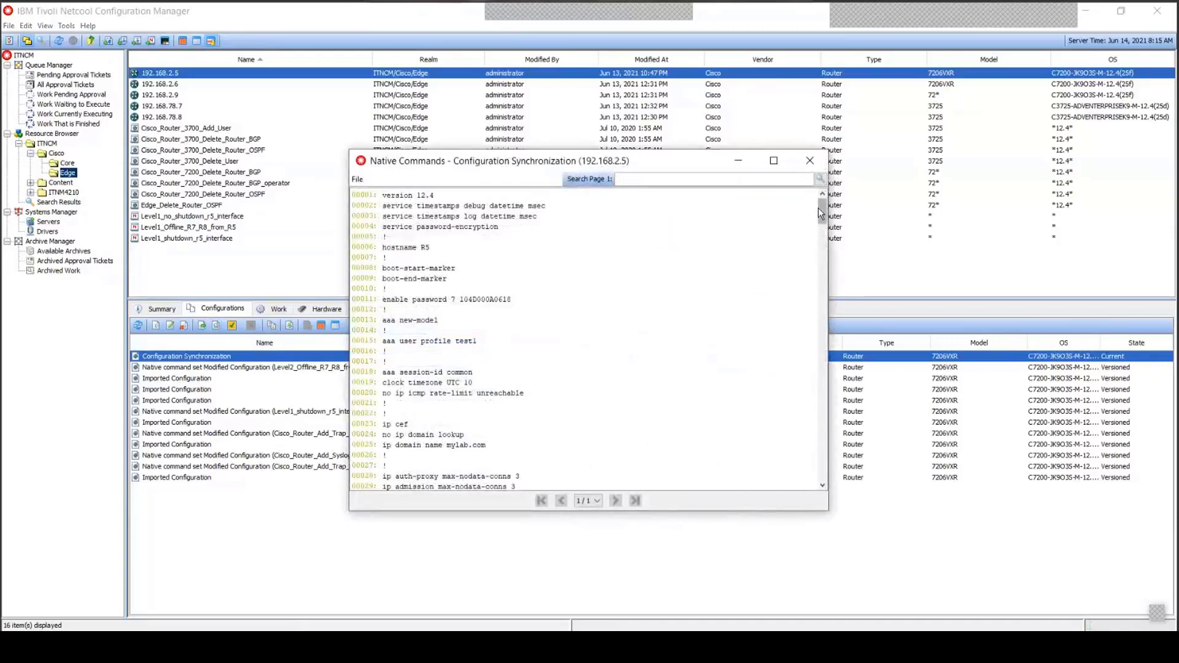
{"action": "left_click_drag", "start_coordinate": [821, 212], "coordinate": [787, 207]}
{"action": "left_click", "coordinate": [807, 163]}
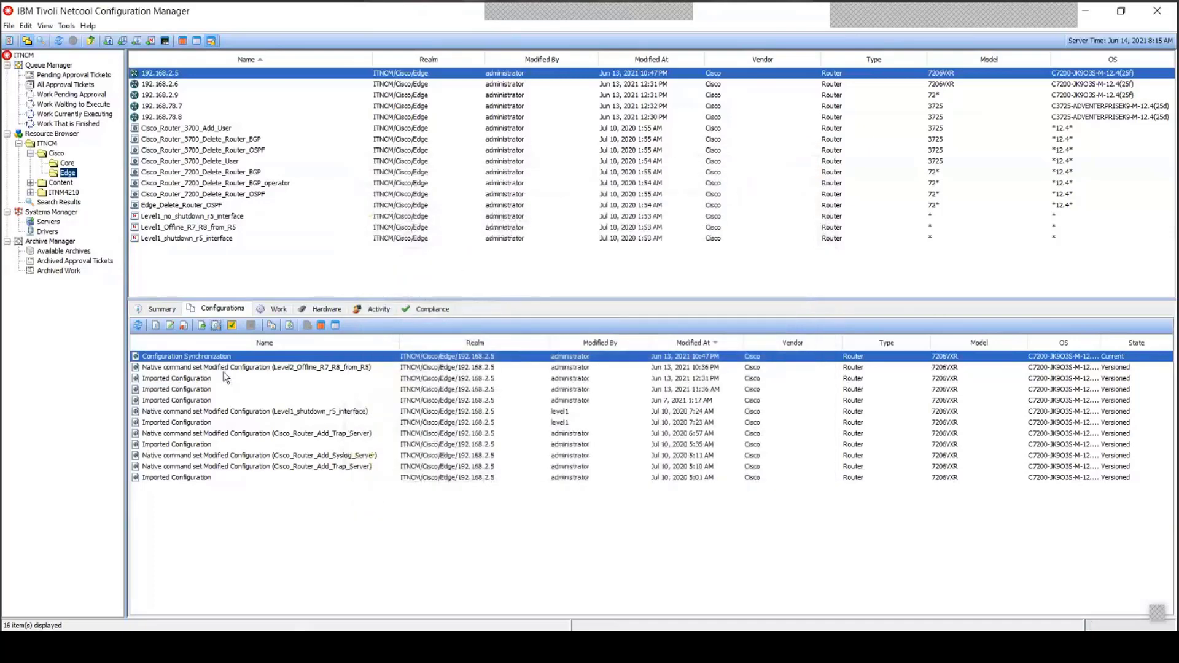
Compare the current configuration of 192.168.2.5 with the Level2_Offline_R7_R8_from_R5 version in a maximized Modeled View showing all differences.
{"action": "left_click", "coordinate": [274, 367], "text": "ctrl"}
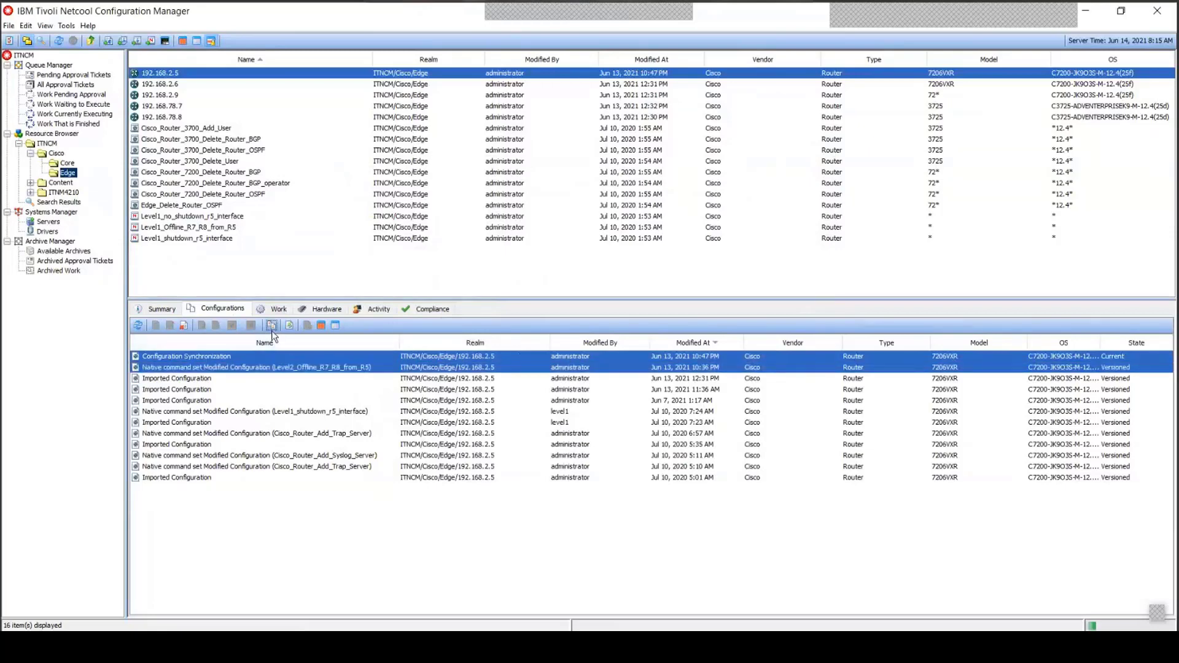
{"action": "left_click", "coordinate": [271, 325]}
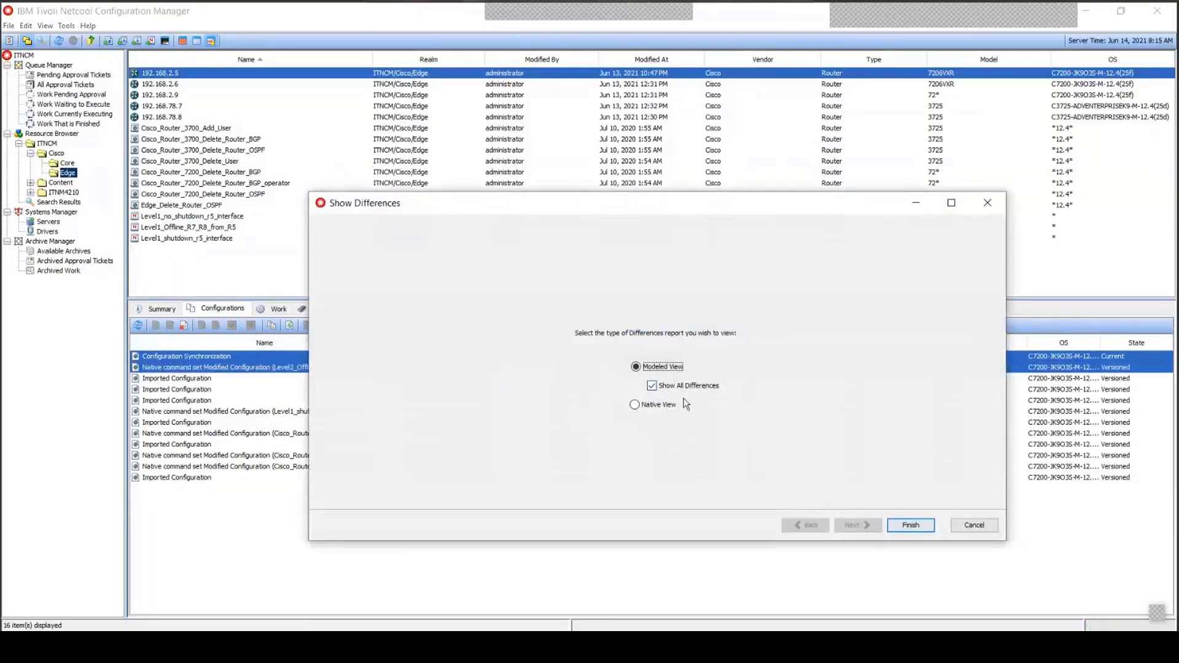
{"action": "left_click", "coordinate": [908, 524]}
{"action": "left_click", "coordinate": [810, 221]}
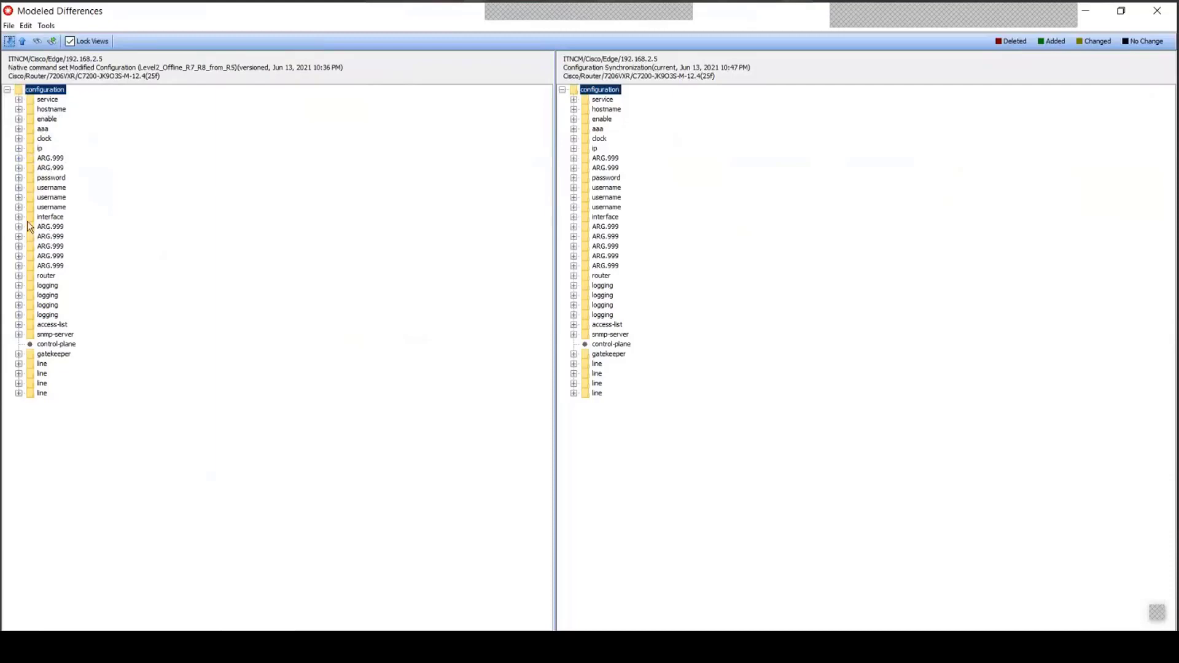
Go through the modeled differences one by one in the router's ospf and bgp sections.
{"action": "left_click", "coordinate": [10, 43]}
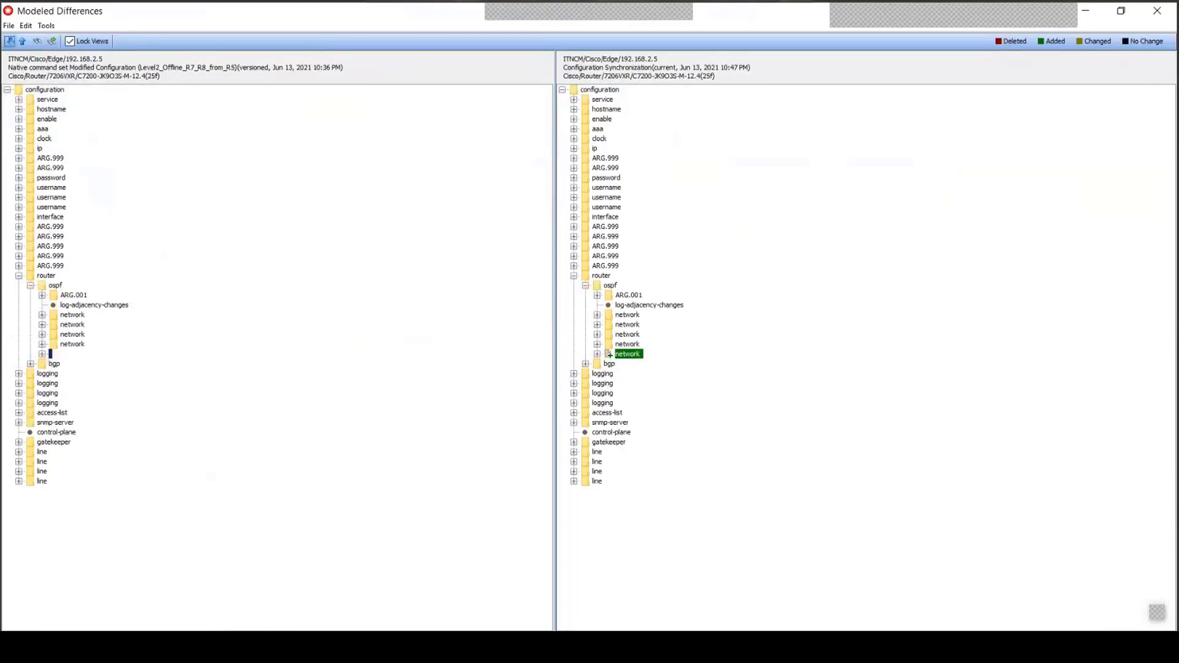
{"action": "left_click", "coordinate": [10, 42]}
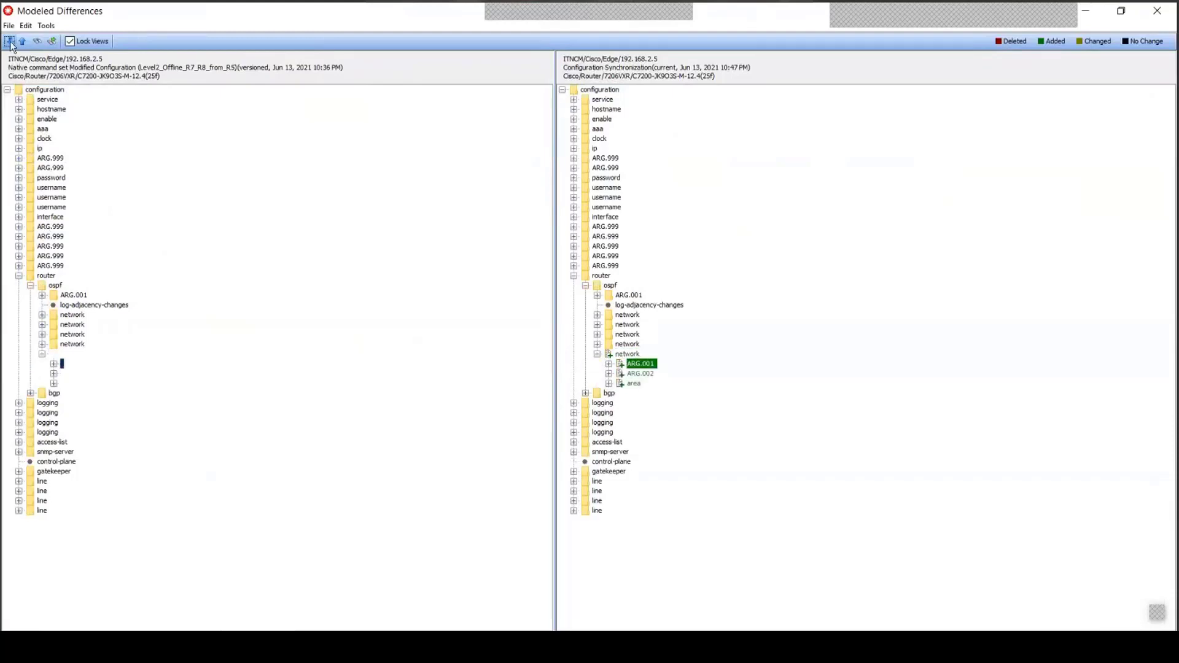
{"action": "left_click", "coordinate": [11, 43]}
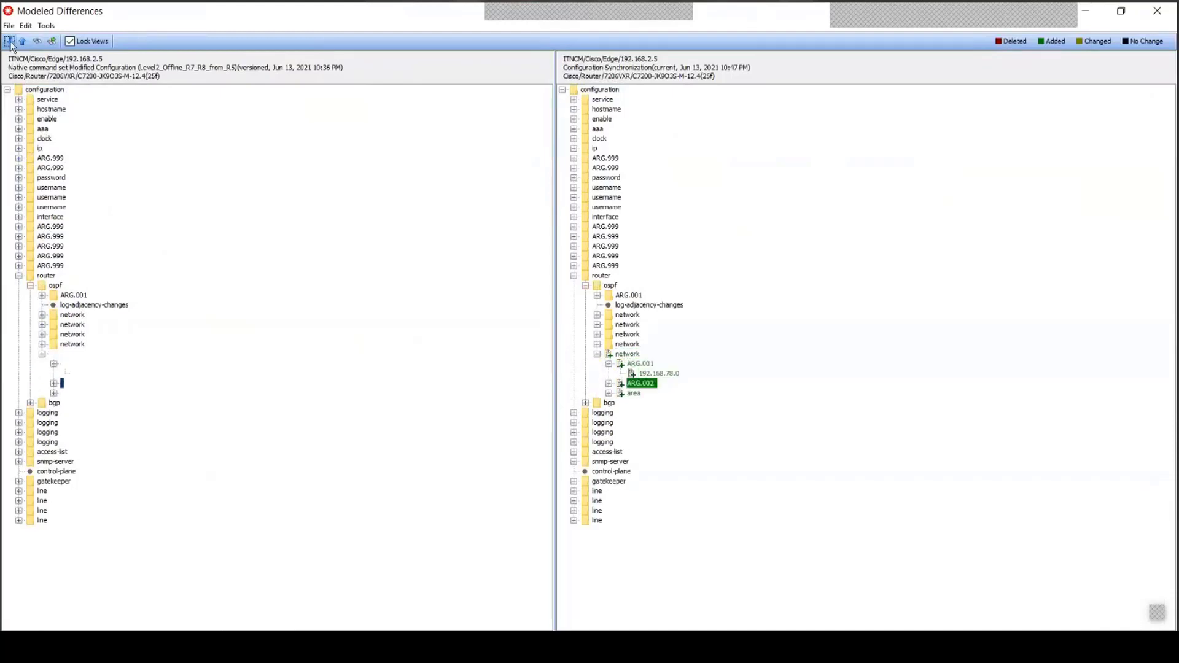
{"action": "left_click", "coordinate": [11, 42]}
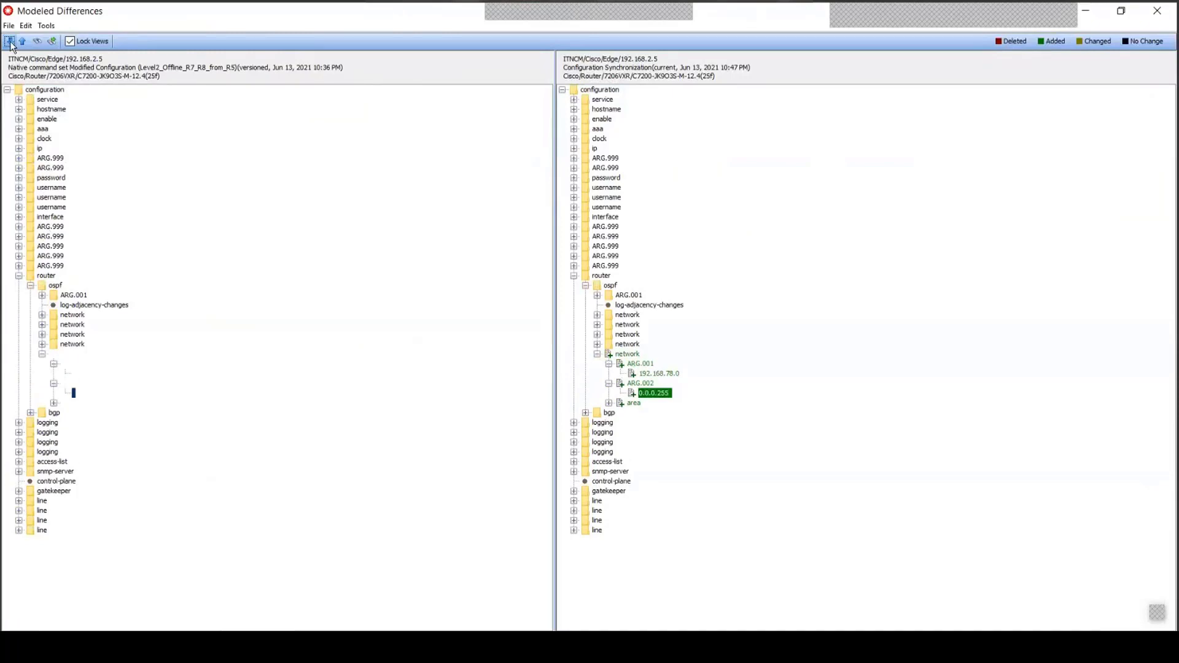
{"action": "left_click", "coordinate": [10, 42]}
{"action": "left_click", "coordinate": [10, 43]}
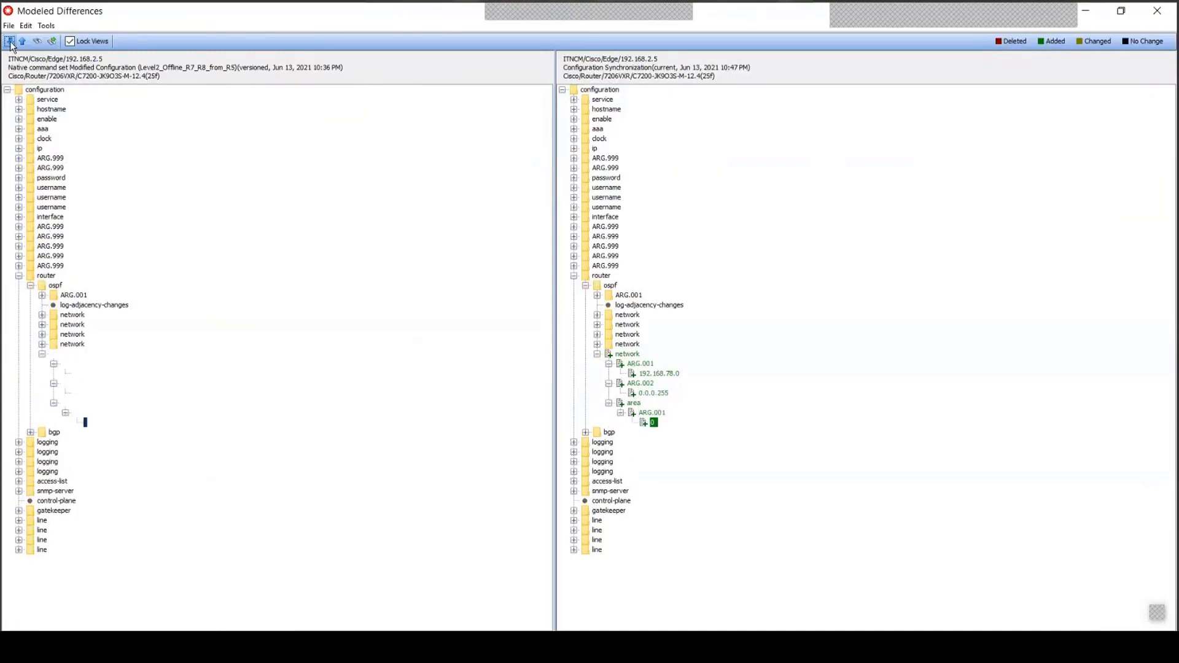
{"action": "left_click", "coordinate": [10, 43]}
{"action": "scroll", "coordinate": [812, 481], "scroll_direction": "down", "scroll_amount": 4}
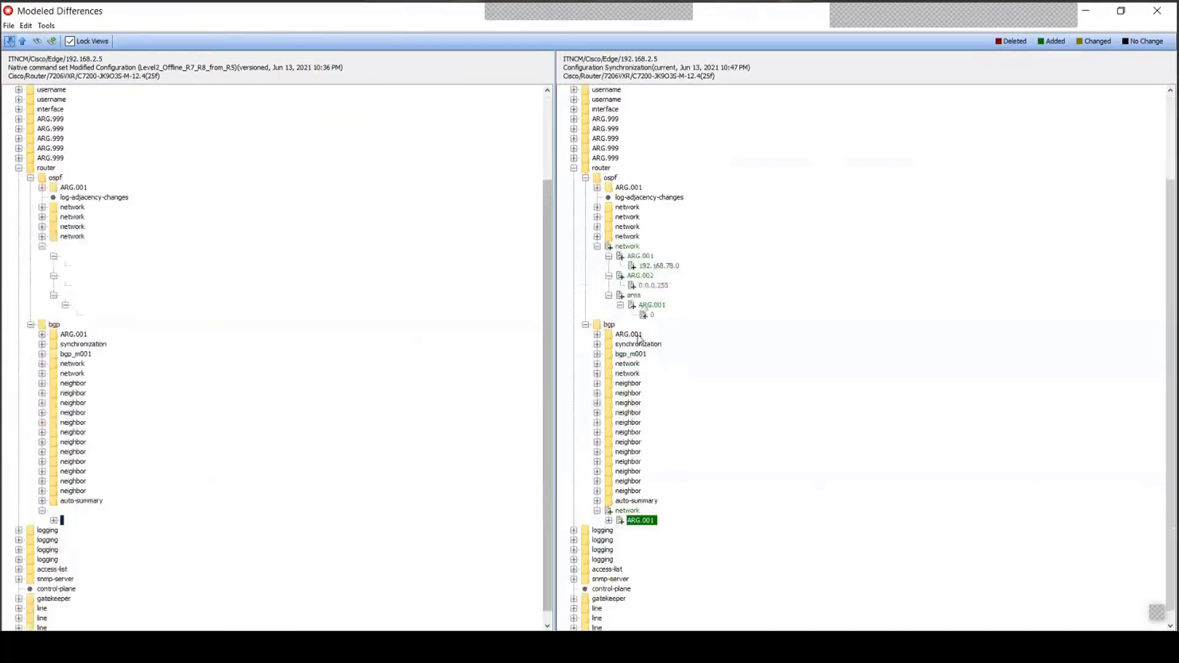
Close the modeled differences and compare the same two configuration versions of 192.168.2.5 in a maximized Native View.
{"action": "scroll", "coordinate": [792, 470], "scroll_direction": "up", "scroll_amount": 4}
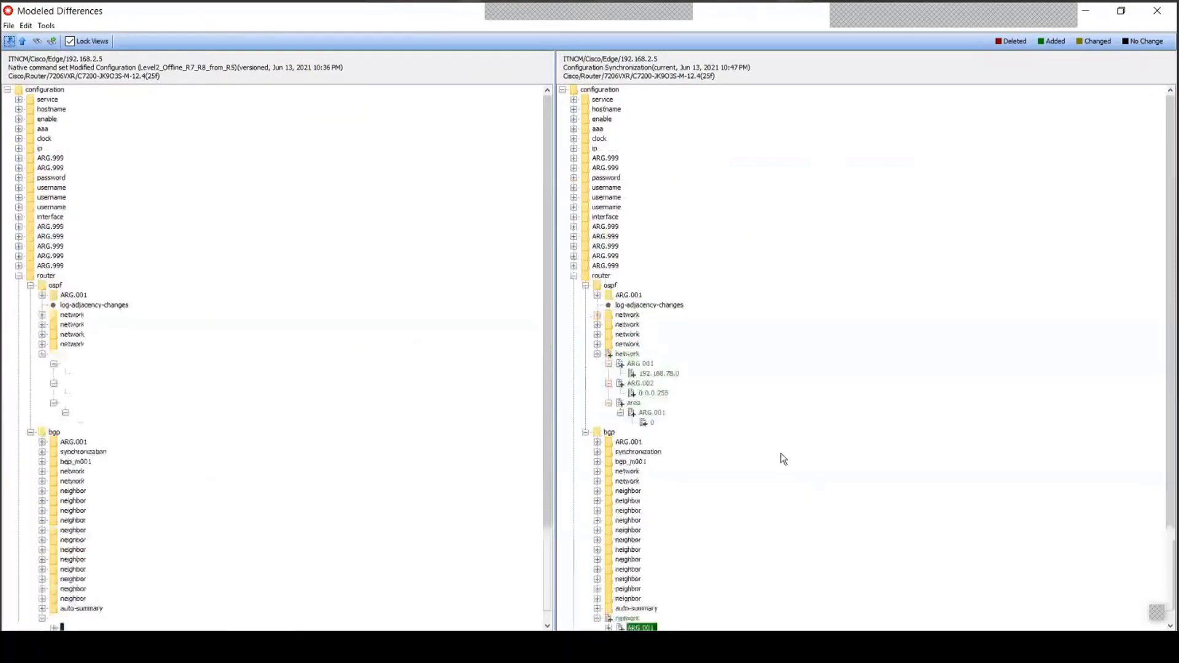
{"action": "left_click", "coordinate": [1157, 10]}
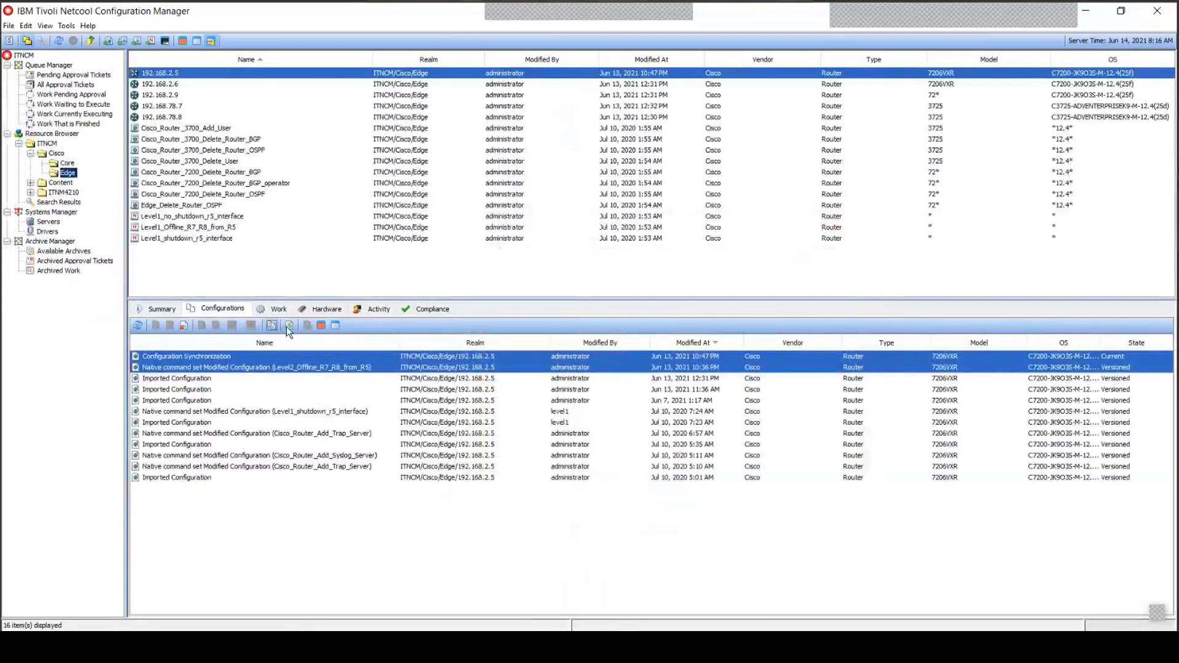
{"action": "left_click", "coordinate": [289, 326]}
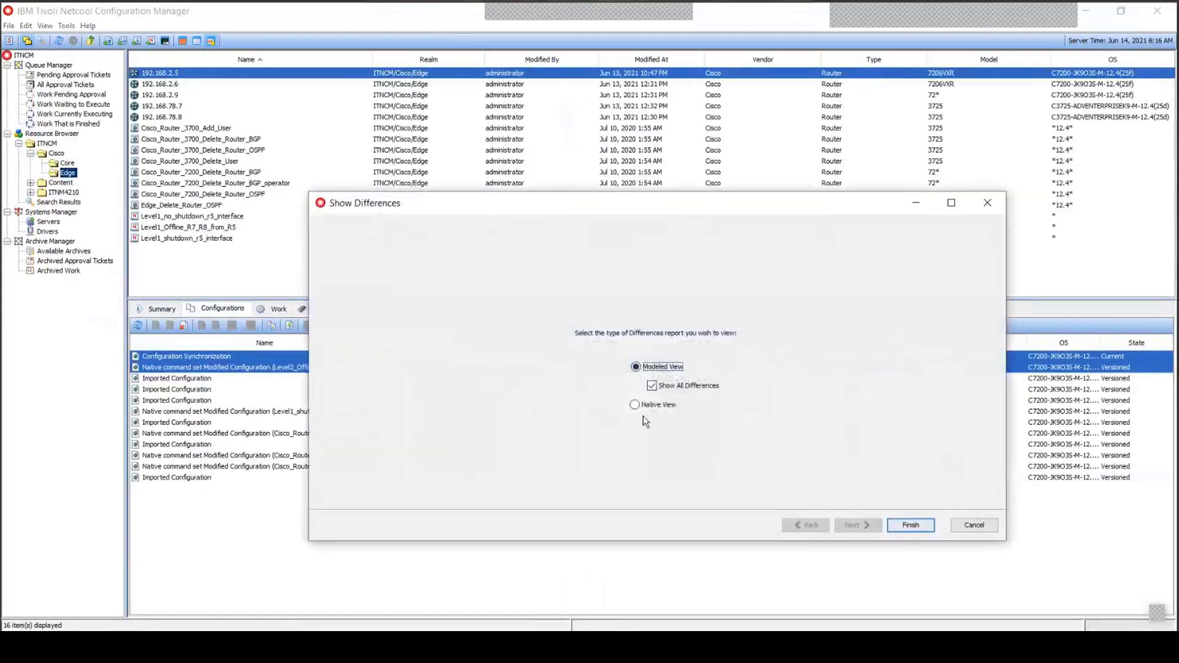
{"action": "left_click", "coordinate": [643, 407]}
{"action": "left_click", "coordinate": [910, 525]}
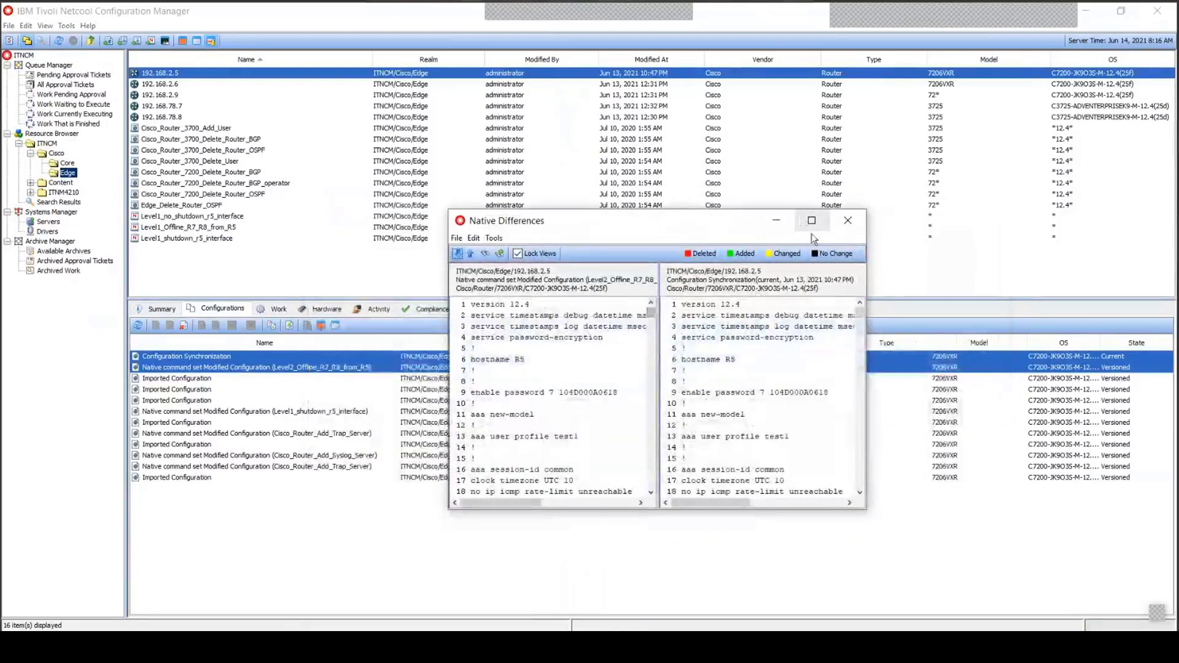
{"action": "left_click", "coordinate": [811, 219]}
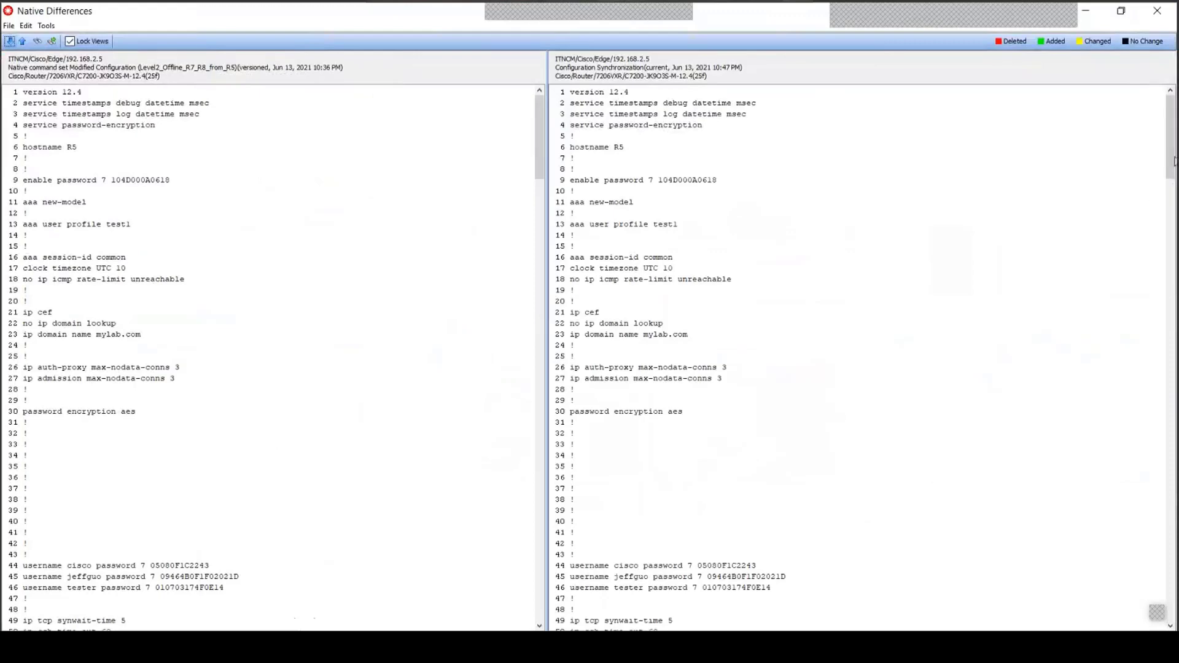
Examine the native differences in the router ospf 100 and router bgp 200 sections, and close the comparison.
{"action": "left_click_drag", "start_coordinate": [1175, 154], "coordinate": [1174, 350]}
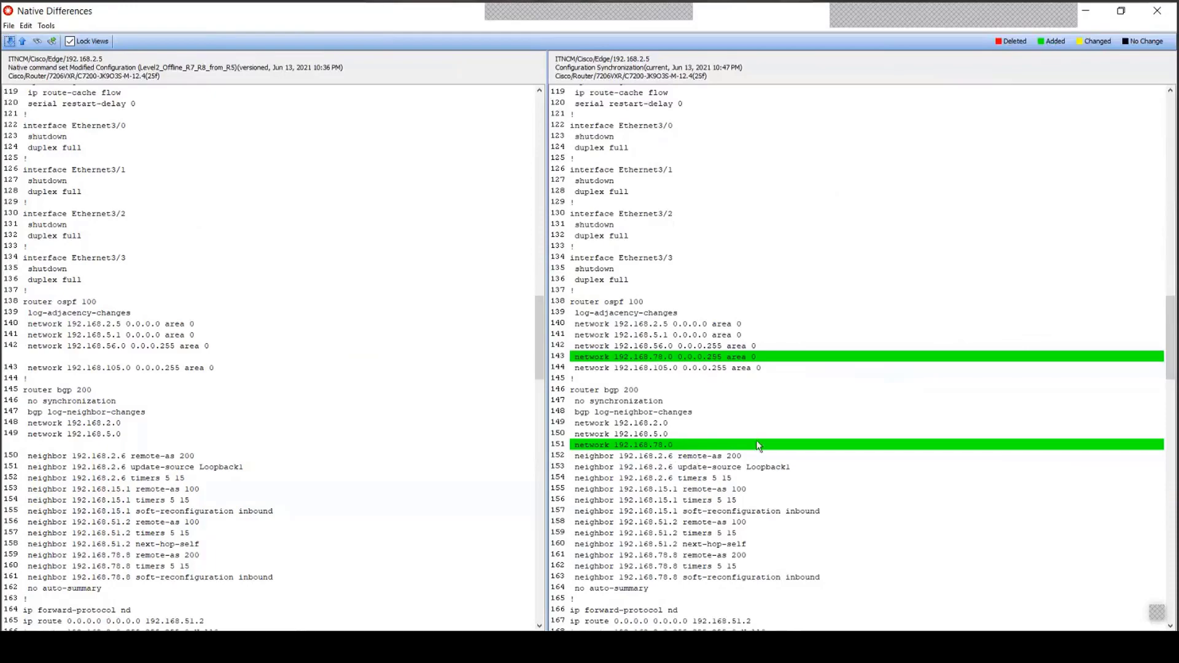
{"action": "left_click_drag", "start_coordinate": [1169, 335], "coordinate": [1170, 110]}
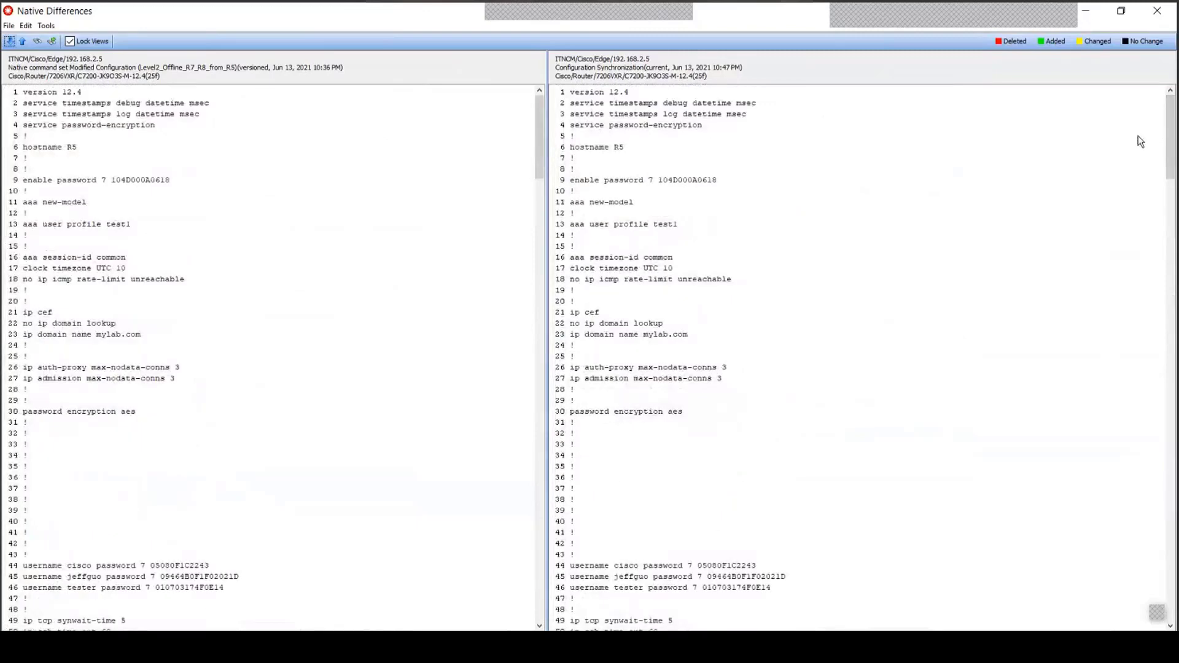
{"action": "left_click", "coordinate": [1157, 11]}
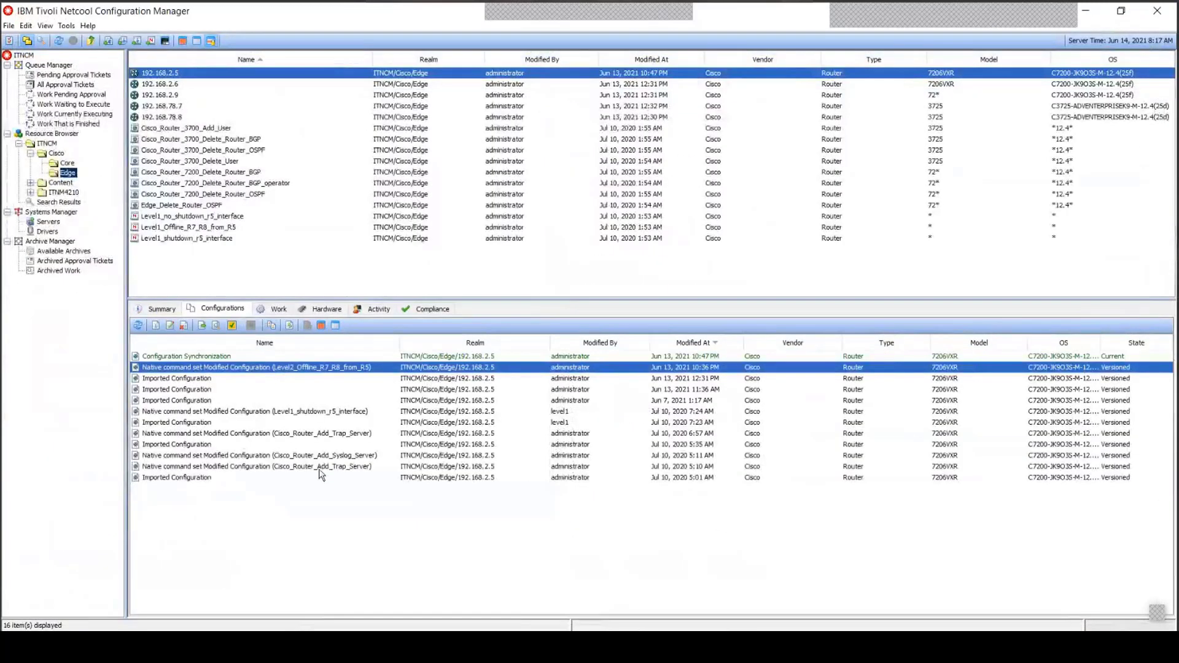
Start submitting the current Configuration Synchronization of 192.168.2.5 in Execute Mode, review the execution options and cancel the submission.
{"action": "left_click", "coordinate": [318, 468]}
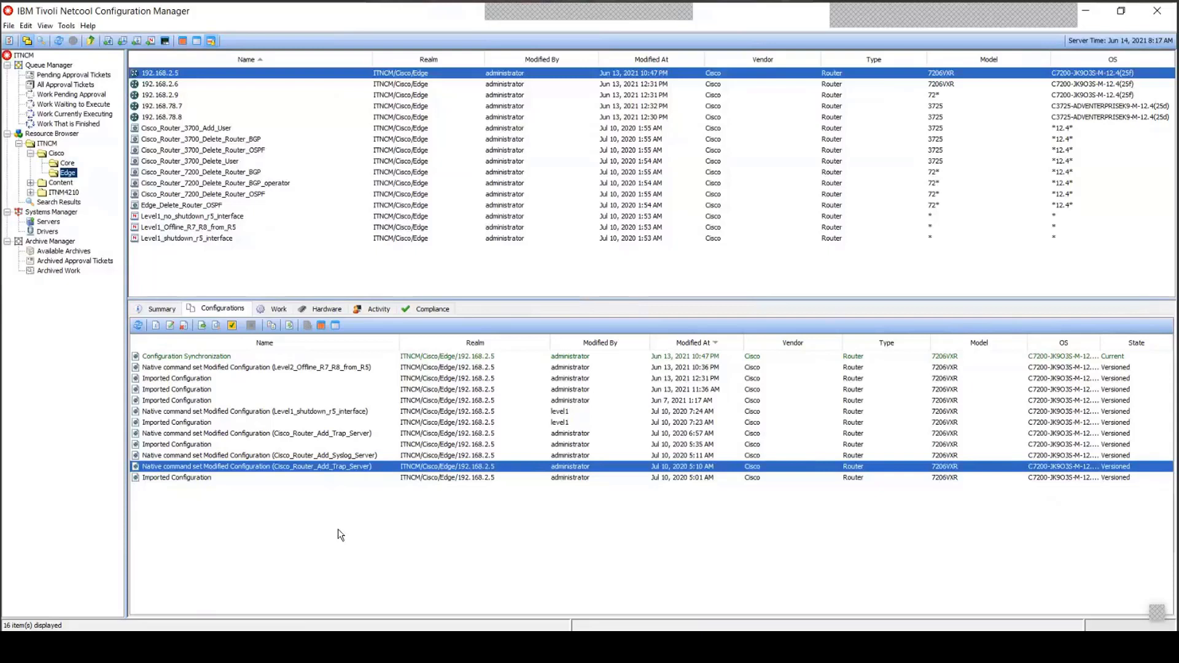
{"action": "left_click", "coordinate": [184, 357]}
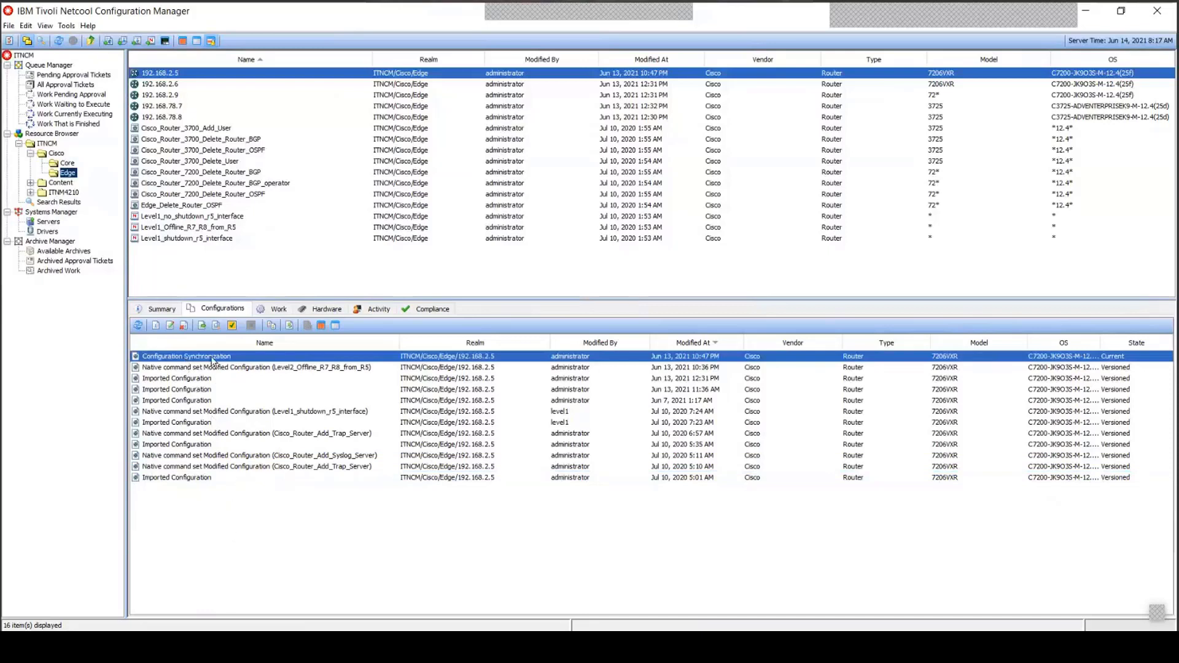
{"action": "left_click", "coordinate": [201, 325]}
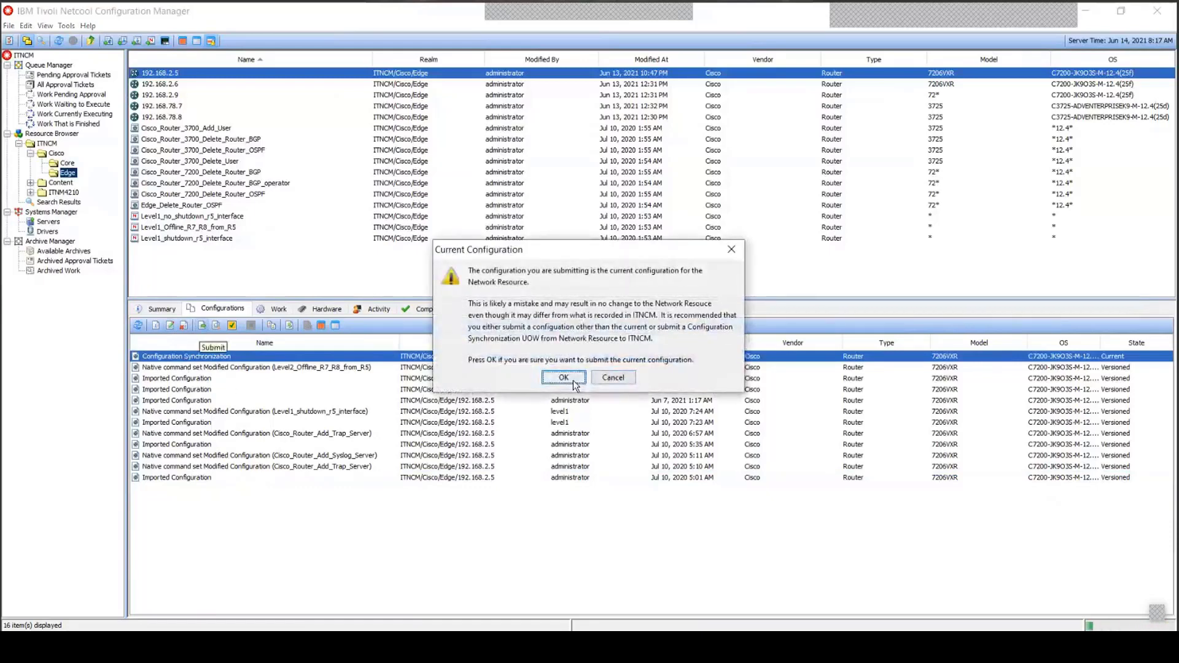
{"action": "left_click", "coordinate": [573, 381]}
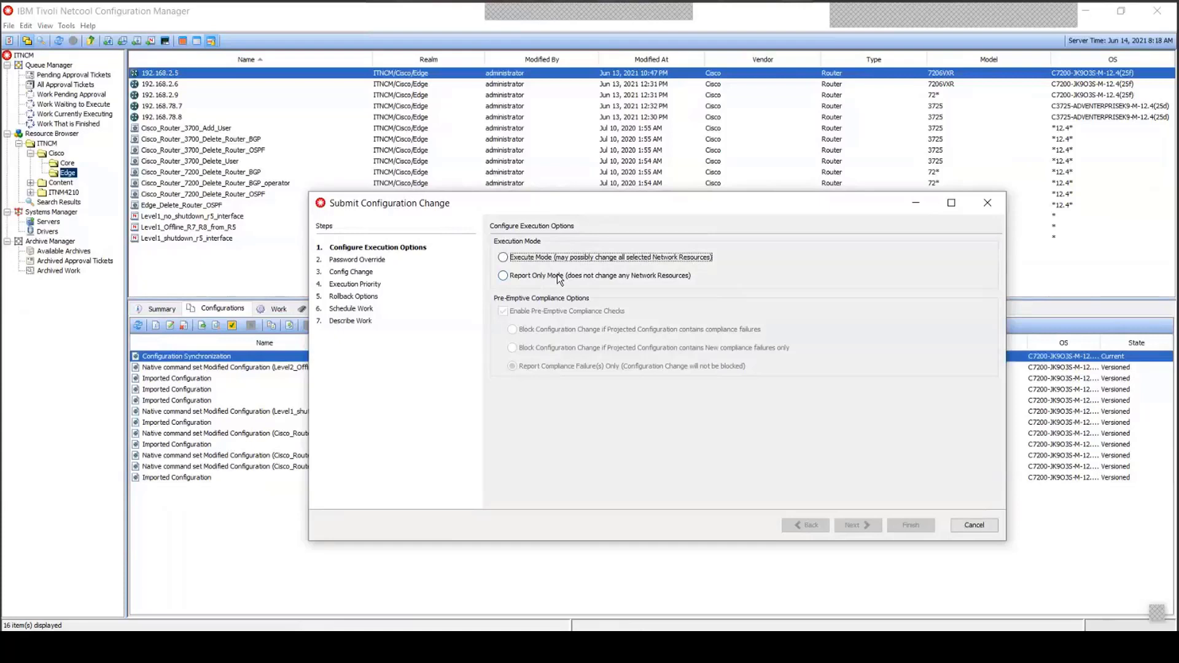
{"action": "left_click", "coordinate": [542, 256]}
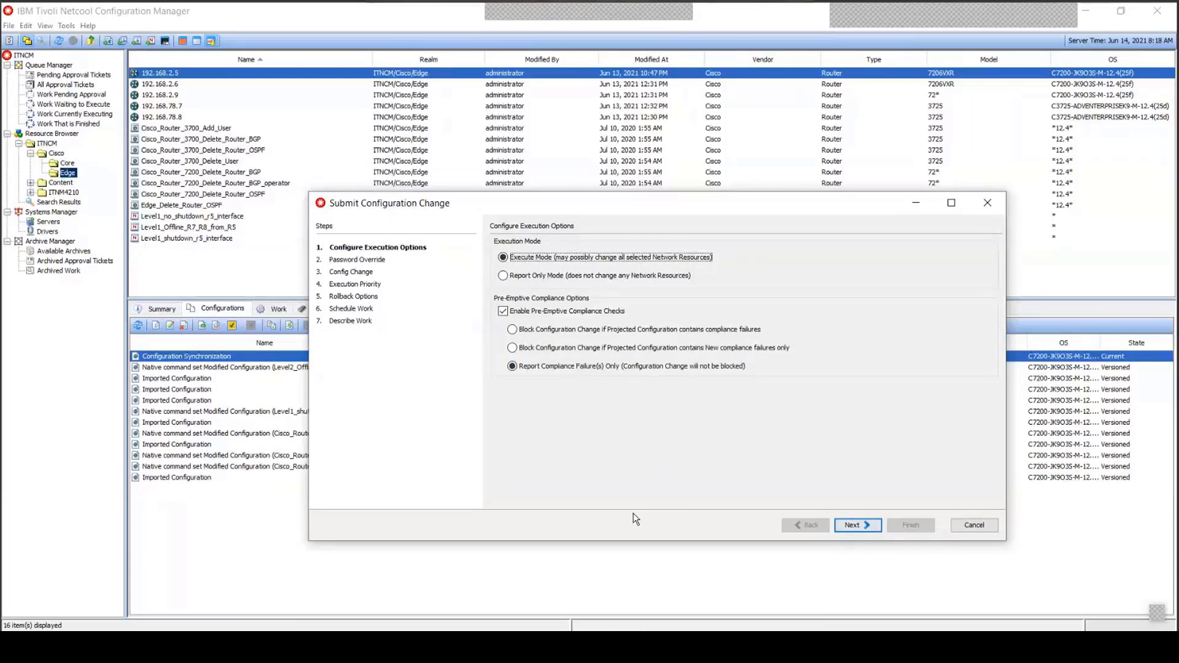
{"action": "left_click", "coordinate": [979, 528]}
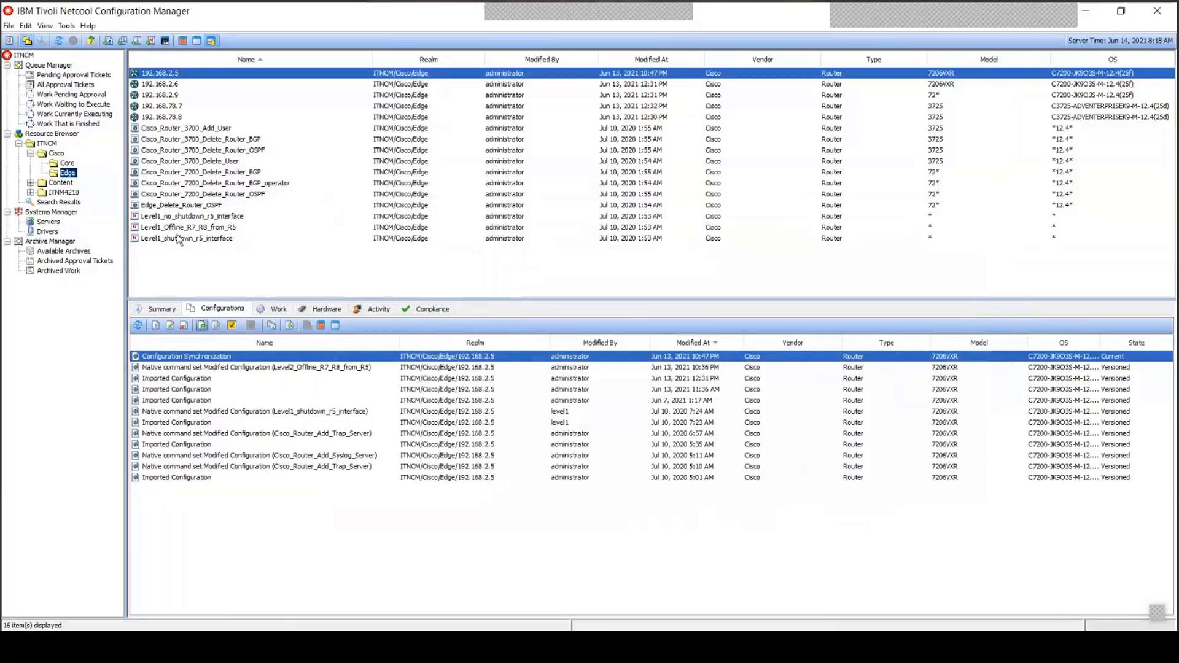
Start applying the Cisco_Router_3700_Add_User command set with its scope set to specific network resources.
{"action": "left_click", "coordinate": [209, 128]}
{"action": "right_click", "coordinate": [208, 128]}
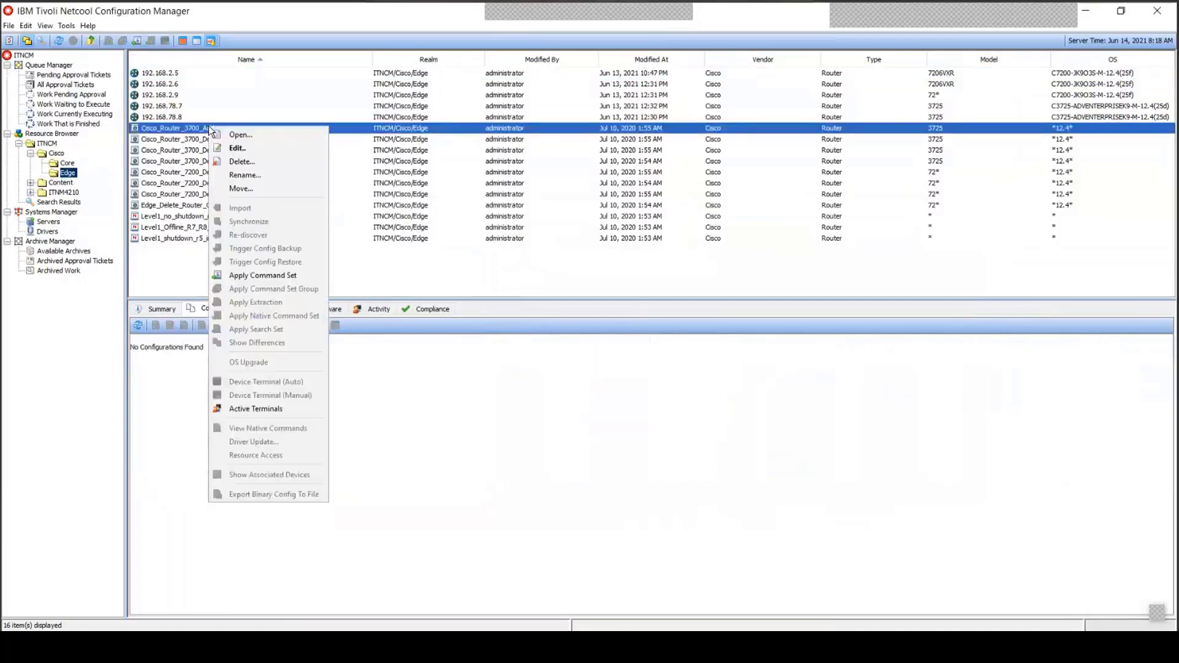
{"action": "left_click", "coordinate": [266, 277]}
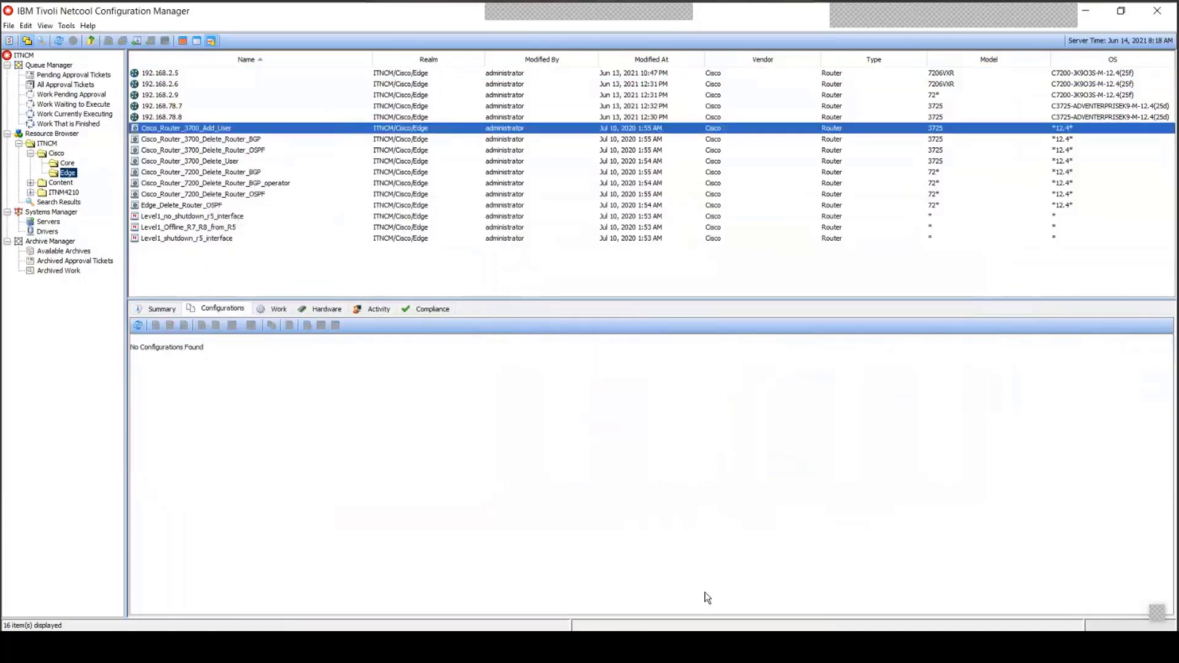
{"action": "left_click", "coordinate": [860, 526]}
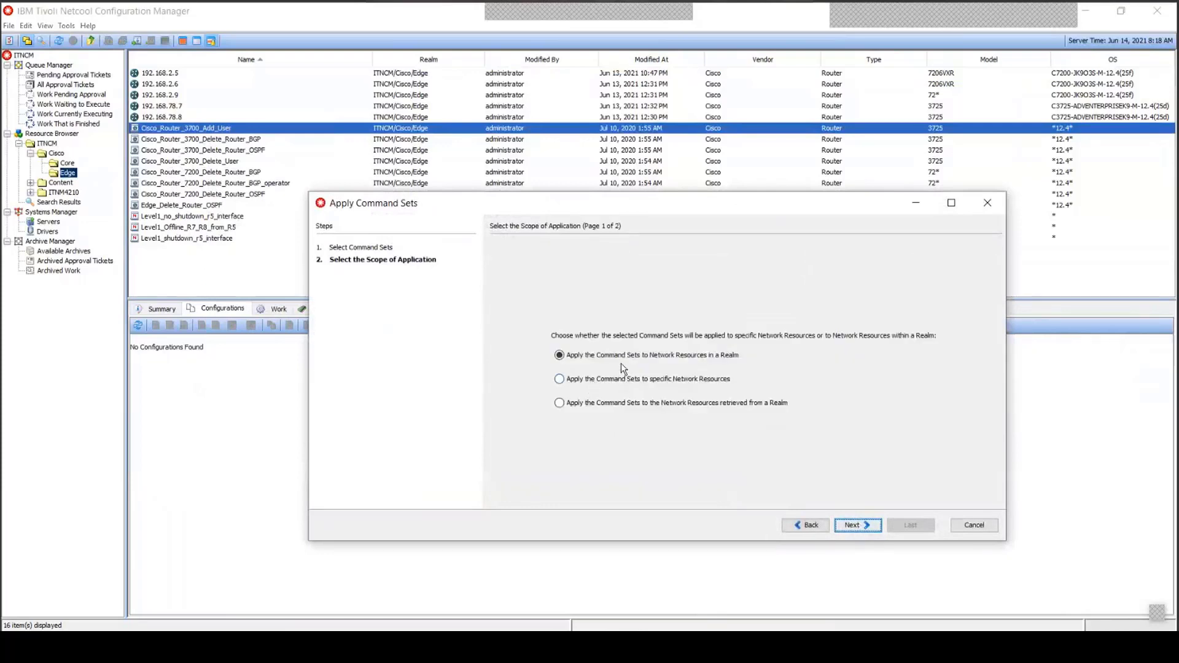
{"action": "left_click", "coordinate": [571, 380]}
{"action": "left_click", "coordinate": [854, 525]}
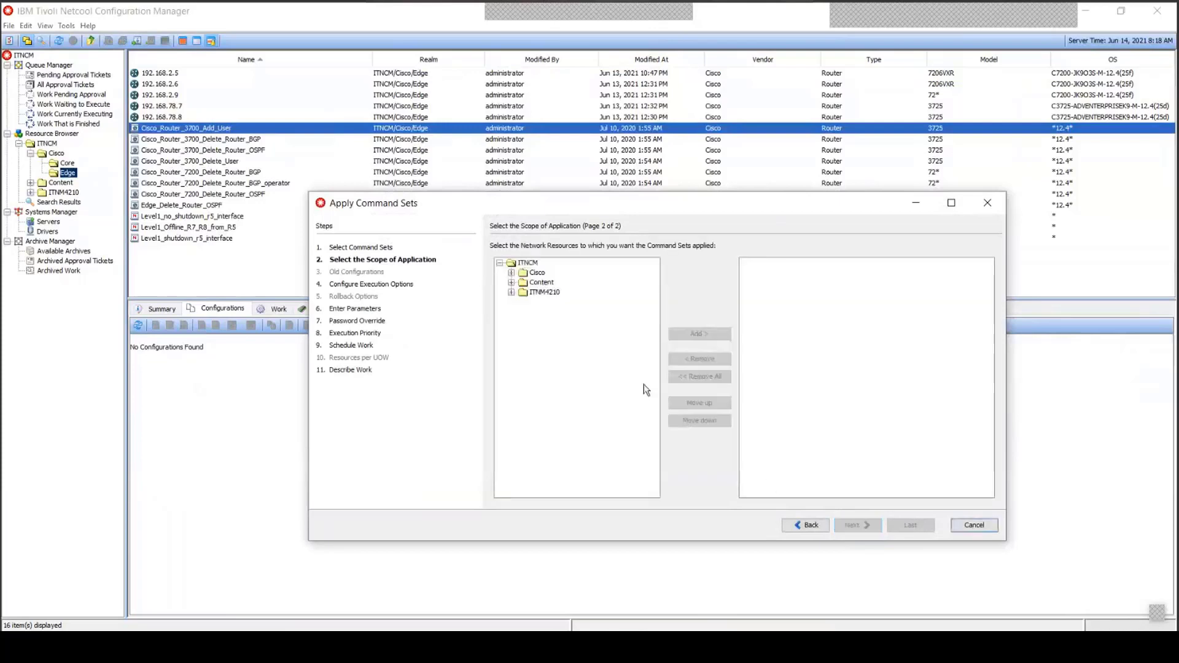
Add r4, r3, r2 and r1.mylab.com from the ITNM4210 realm as targets for the command set.
{"action": "left_click", "coordinate": [511, 293]}
{"action": "left_click", "coordinate": [559, 321]}
{"action": "left_click", "coordinate": [695, 334]}
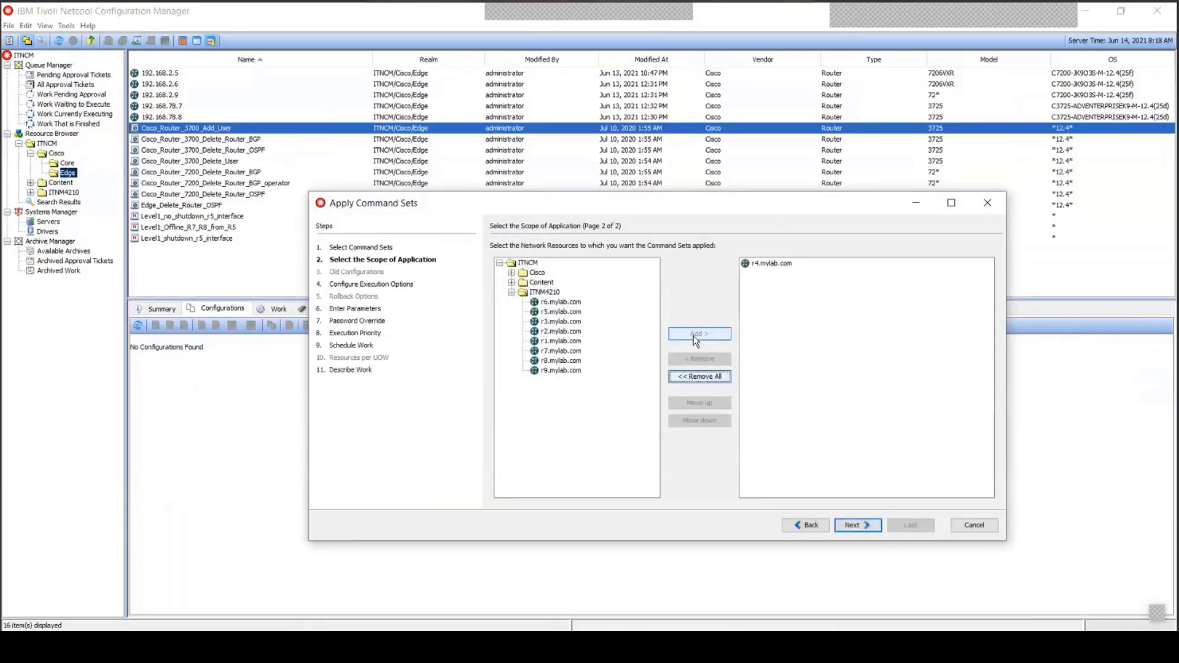
{"action": "left_click", "coordinate": [560, 341]}
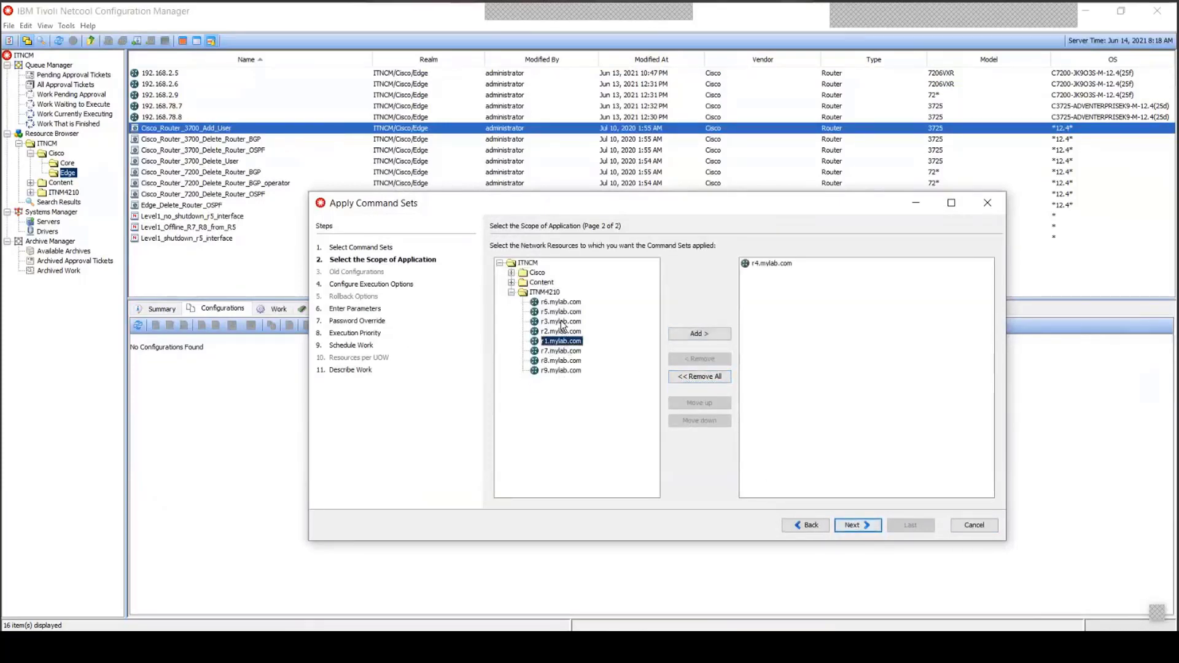
{"action": "left_click", "coordinate": [561, 321], "text": "shift"}
{"action": "left_click", "coordinate": [697, 334]}
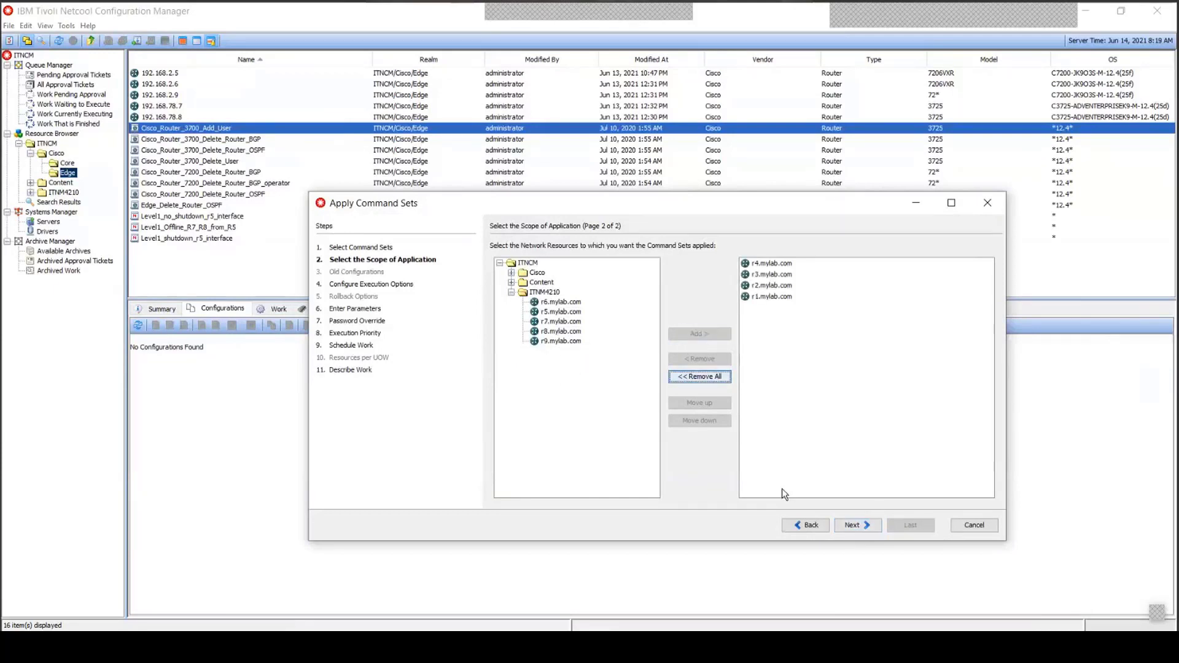
Change the command set scope to network resources in the Cisco Edge realm, review the execution options and cancel the application.
{"action": "left_click", "coordinate": [805, 525]}
{"action": "left_click", "coordinate": [585, 356]}
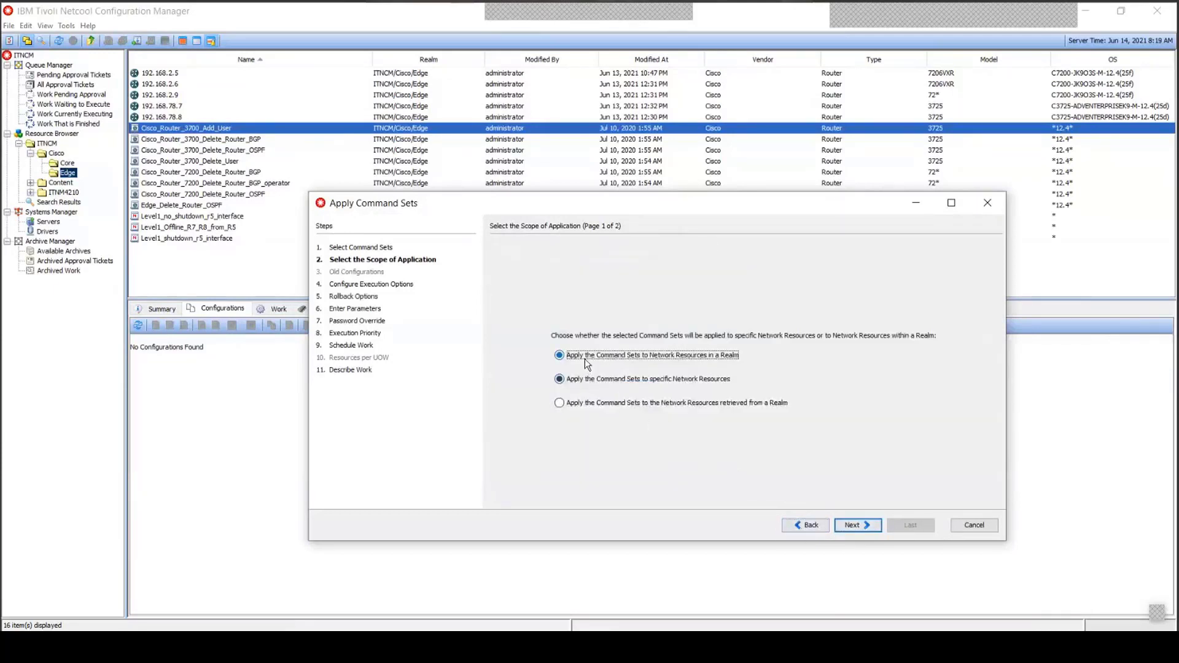
{"action": "left_click", "coordinate": [855, 525]}
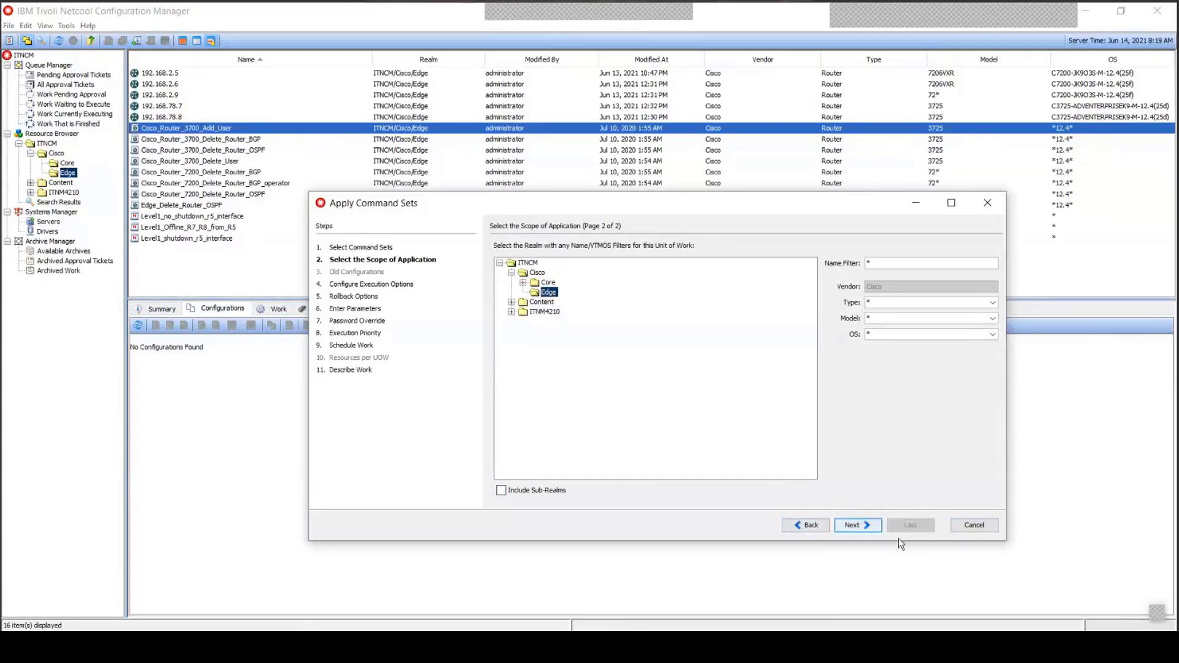
{"action": "left_click", "coordinate": [862, 524]}
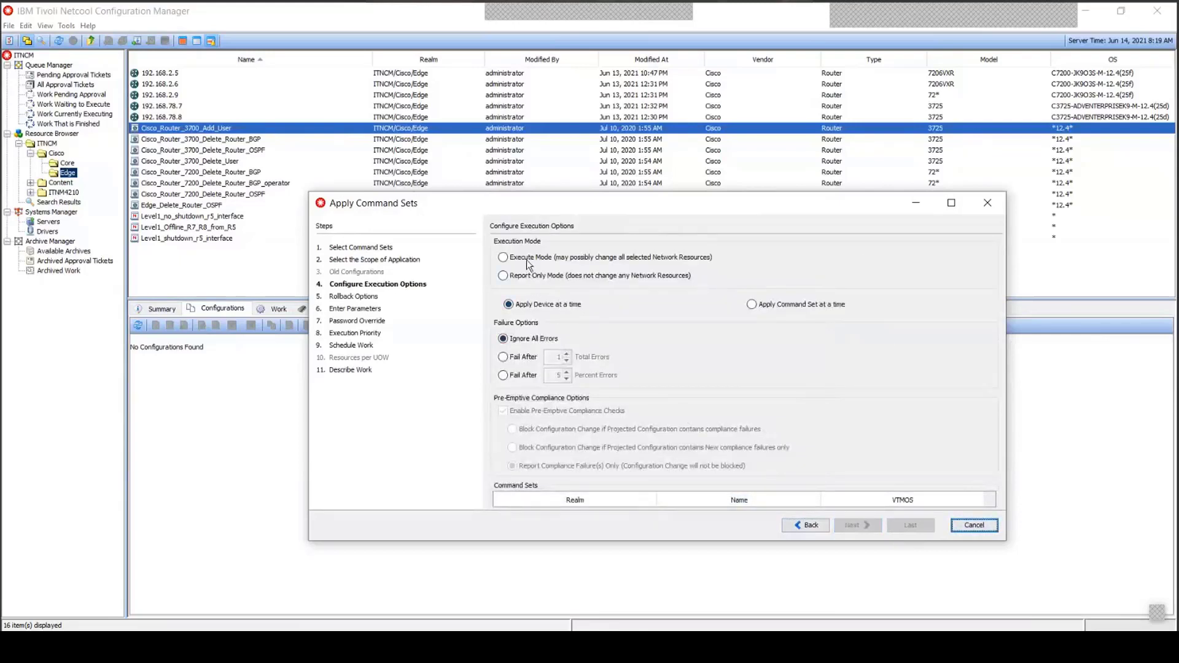
{"action": "left_click", "coordinate": [963, 525]}
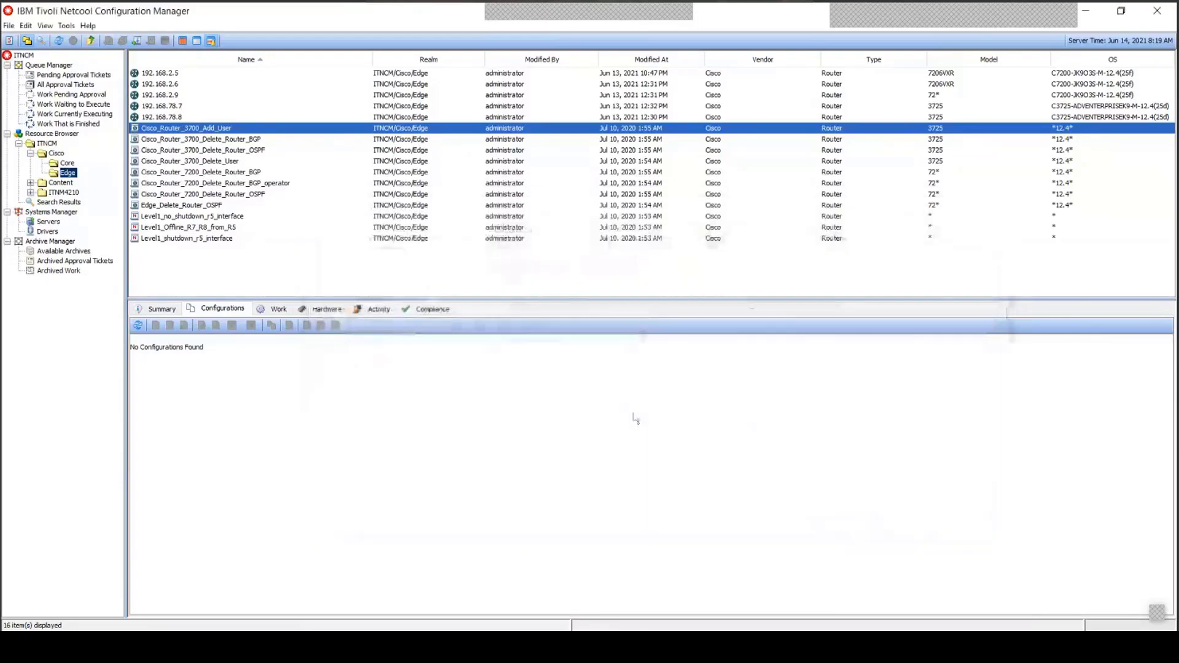
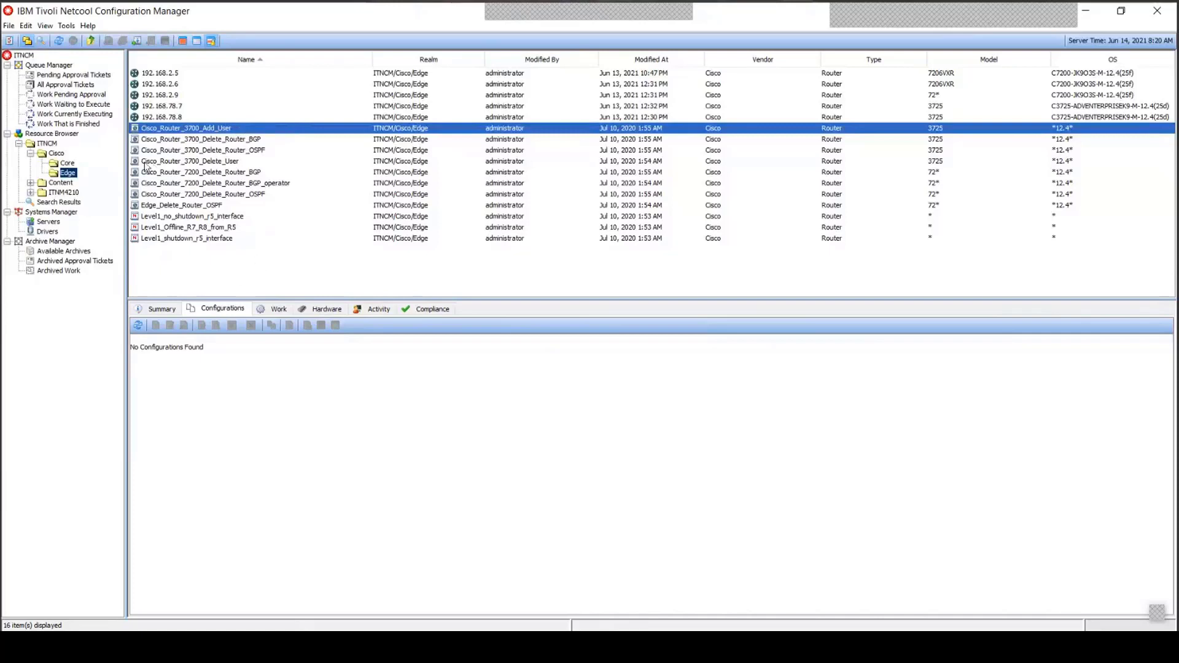
View the configurations of device 192.168.78.8 and the actions available for it.
{"action": "left_click", "coordinate": [160, 117]}
{"action": "right_click", "coordinate": [161, 118]}
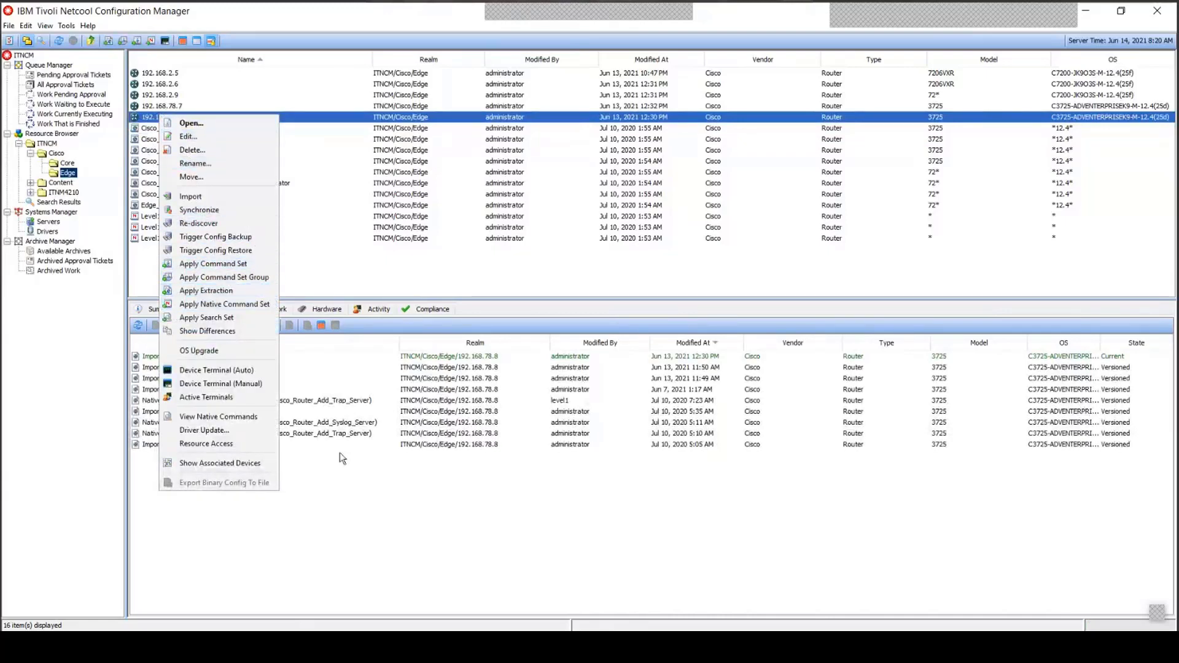
{"action": "left_click", "coordinate": [353, 531]}
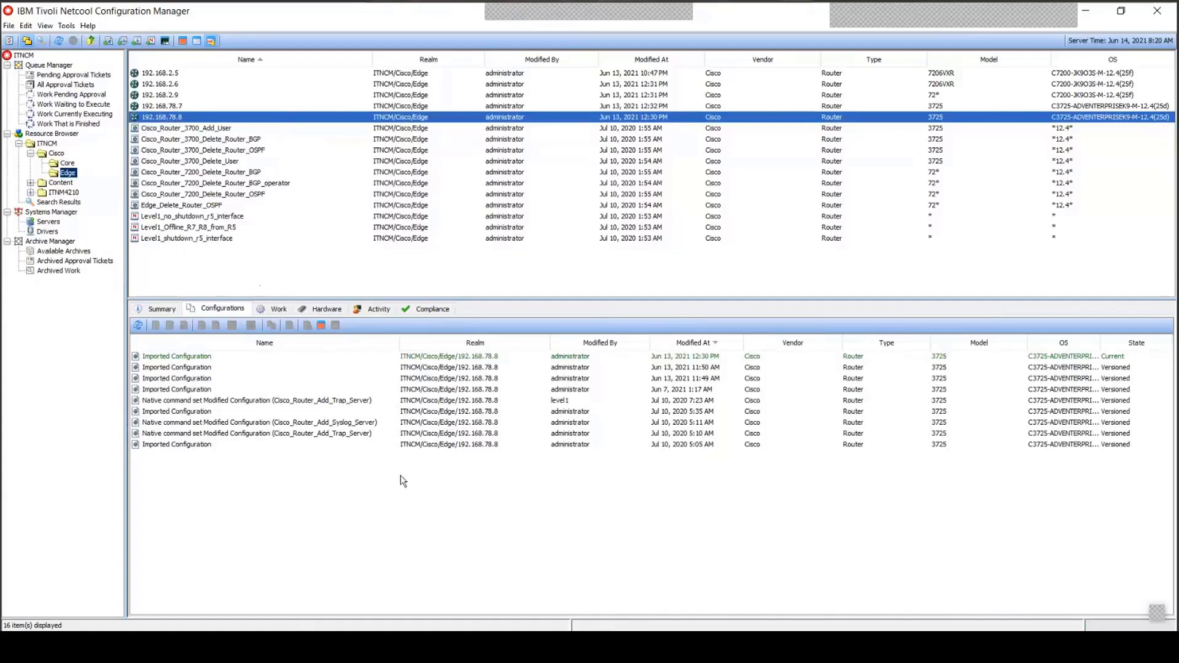
Switch to Netcool Configuration Manager - Compliance and list the Cisco_Router_IOS policies under Examples for execution.
{"action": "left_click", "coordinate": [547, 645]}
{"action": "left_click", "coordinate": [563, 589]}
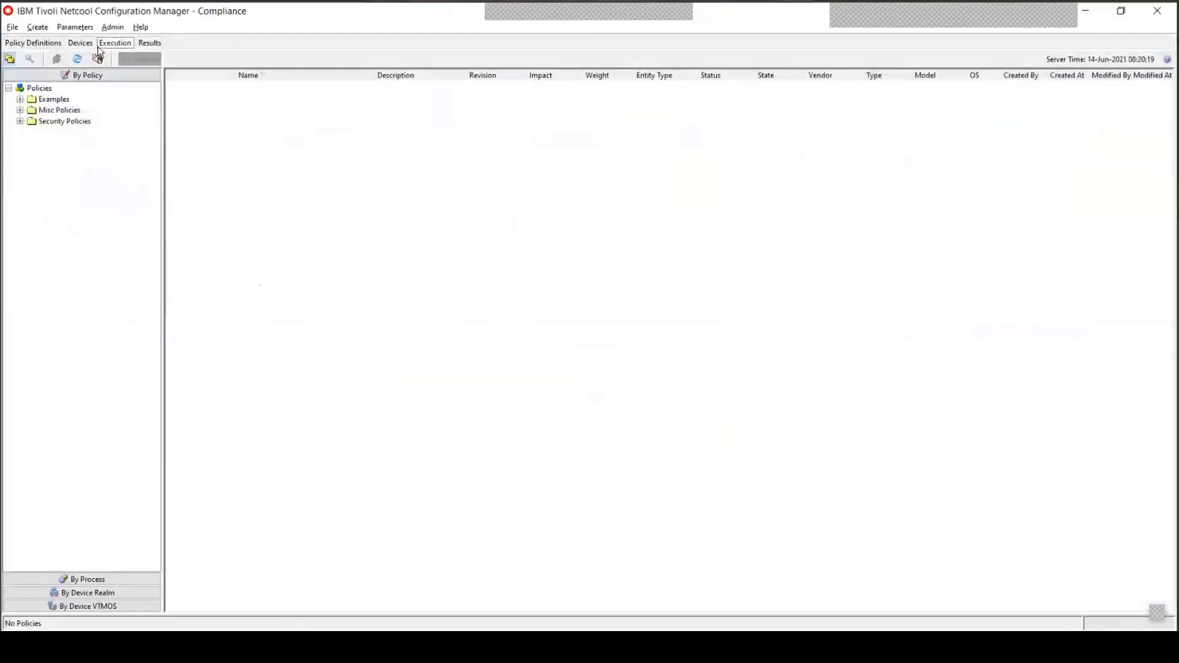
{"action": "left_click", "coordinate": [55, 100]}
{"action": "left_click", "coordinate": [20, 99]}
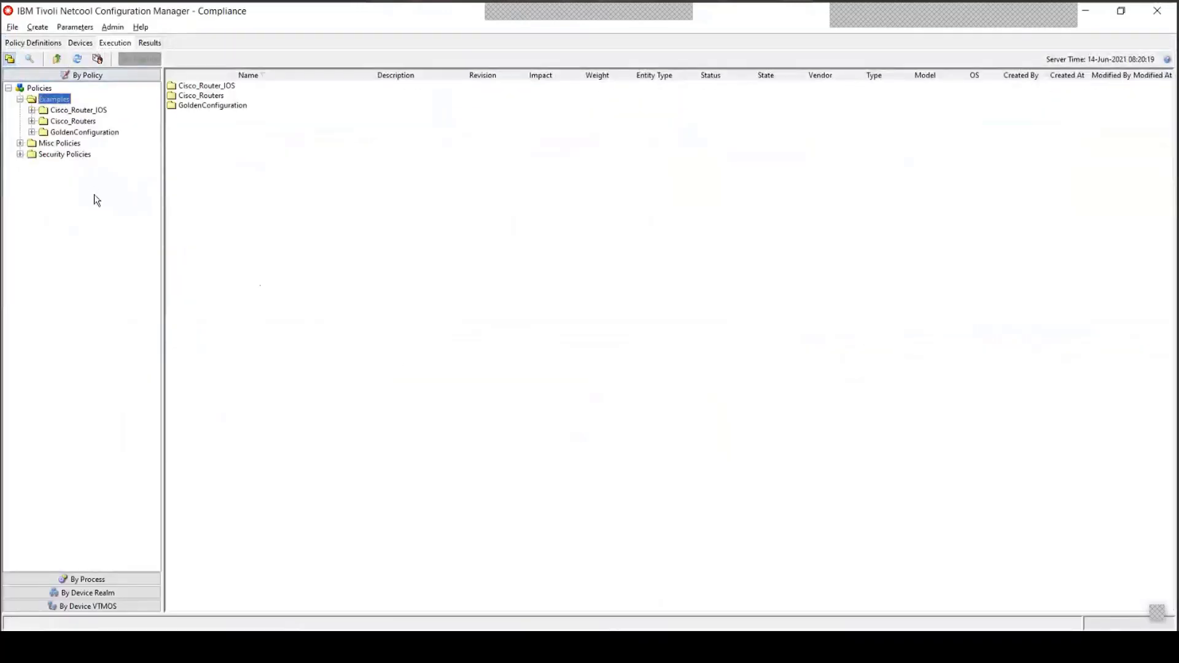
{"action": "left_click", "coordinate": [68, 111]}
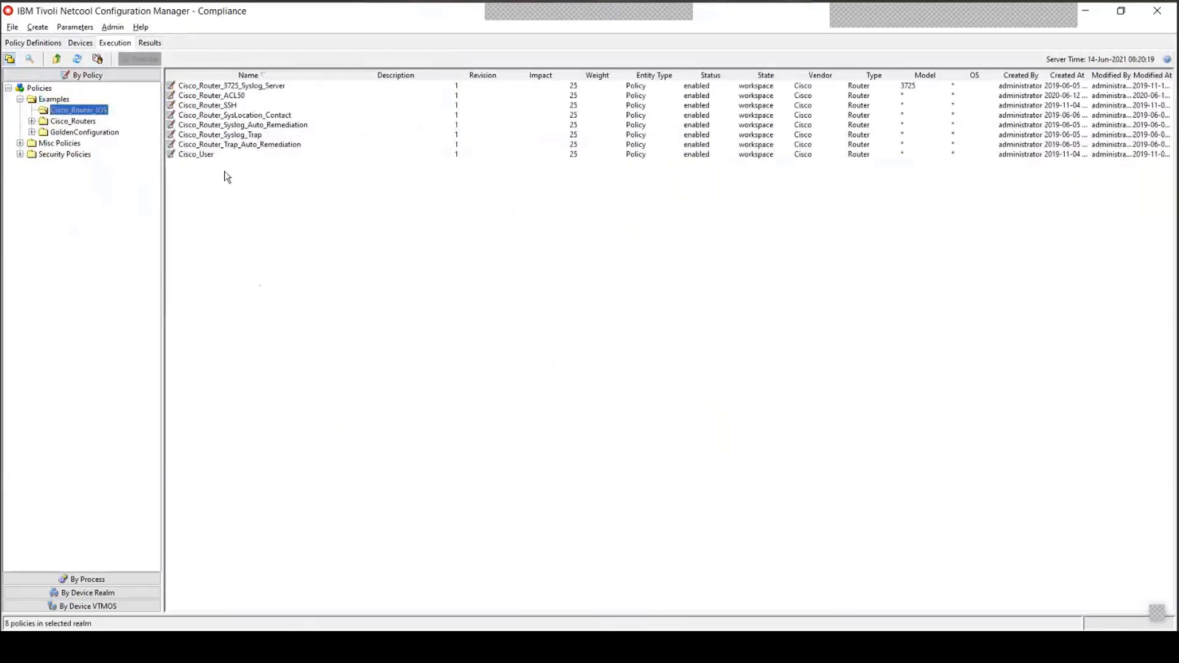
Start an ad hoc process for the Cisco_Router_Syslog_Trap policy, keeping the default process name.
{"action": "left_click", "coordinate": [202, 155]}
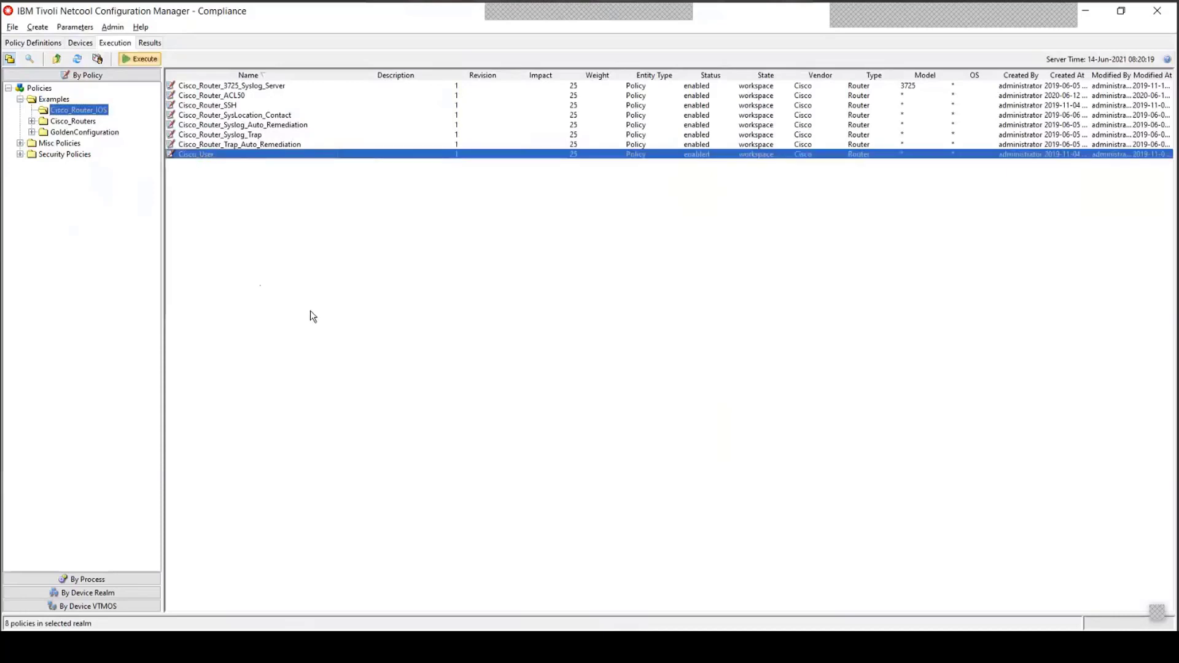
{"action": "left_click", "coordinate": [237, 97]}
{"action": "left_click", "coordinate": [234, 106]}
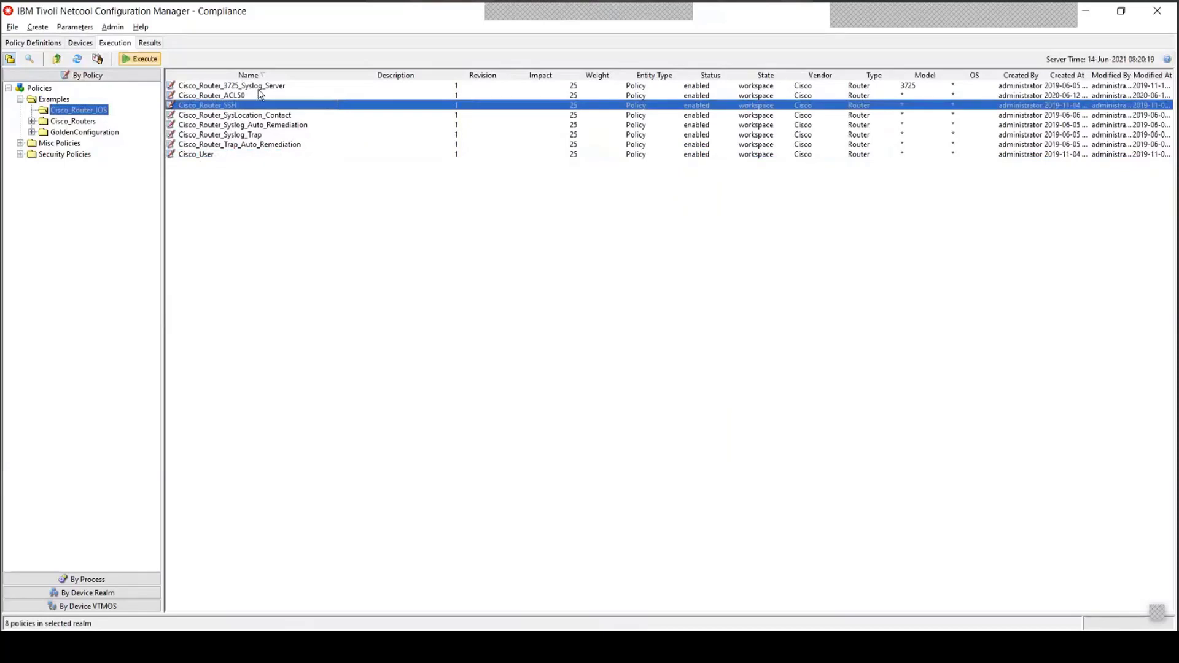
{"action": "left_click", "coordinate": [249, 135]}
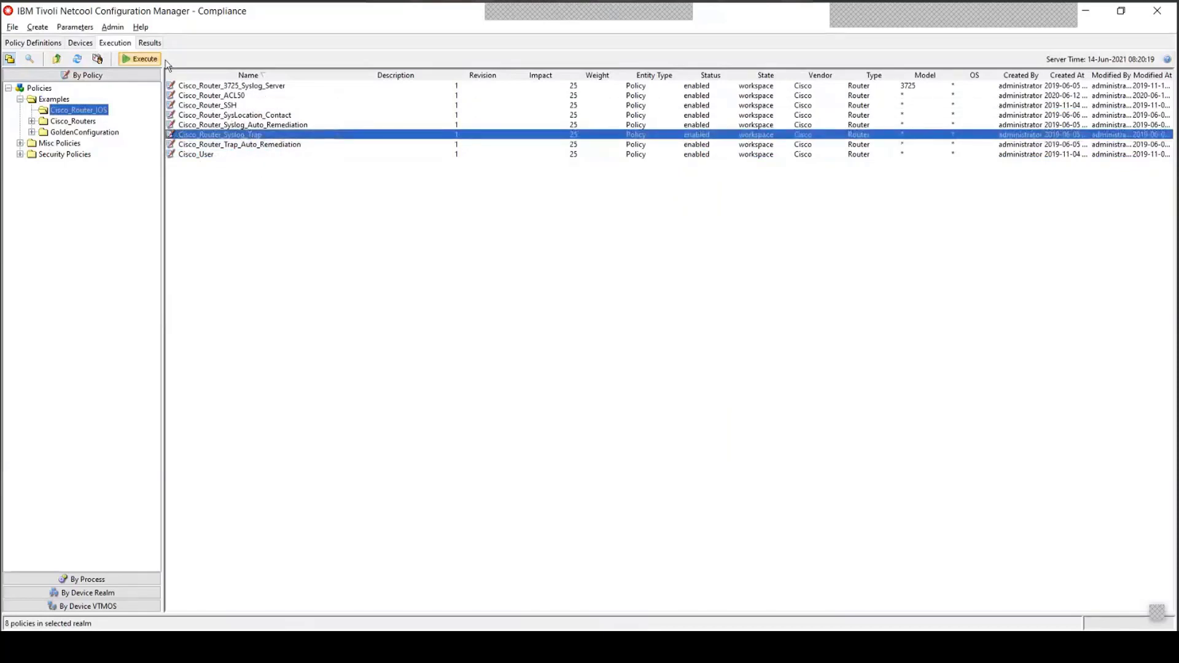
{"action": "left_click", "coordinate": [140, 59]}
{"action": "left_click", "coordinate": [746, 510]}
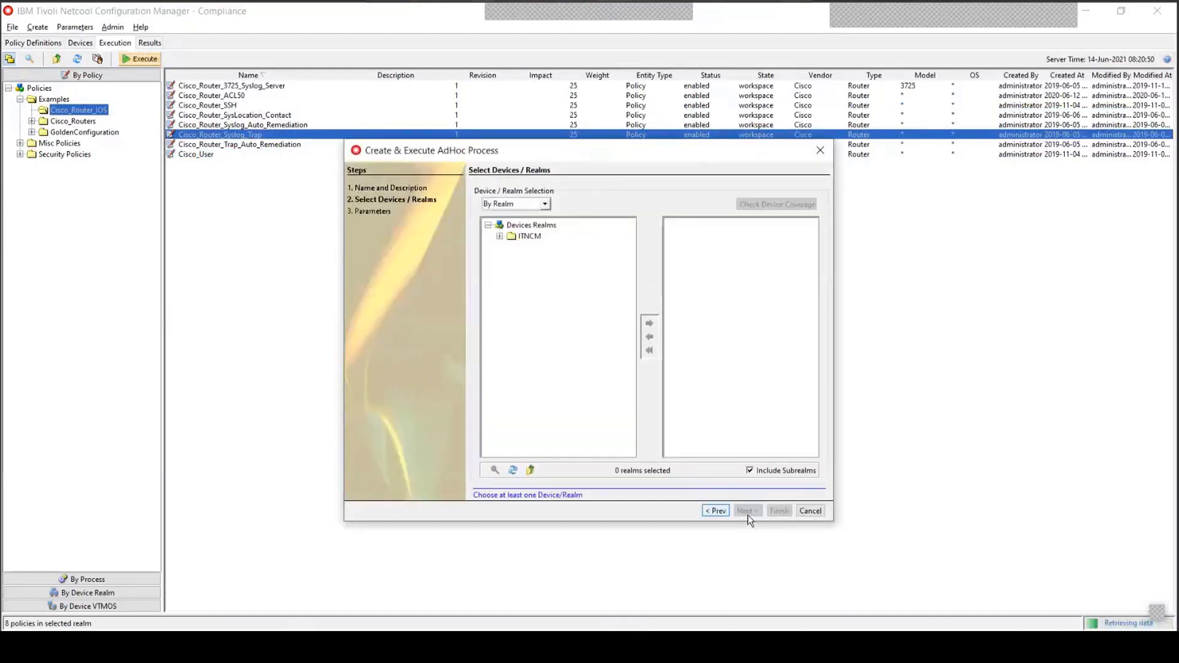
Add the ITNM4210 realm as the process target and display the associated policy parameters.
{"action": "double_click", "coordinate": [510, 237]}
{"action": "left_click", "coordinate": [543, 270]}
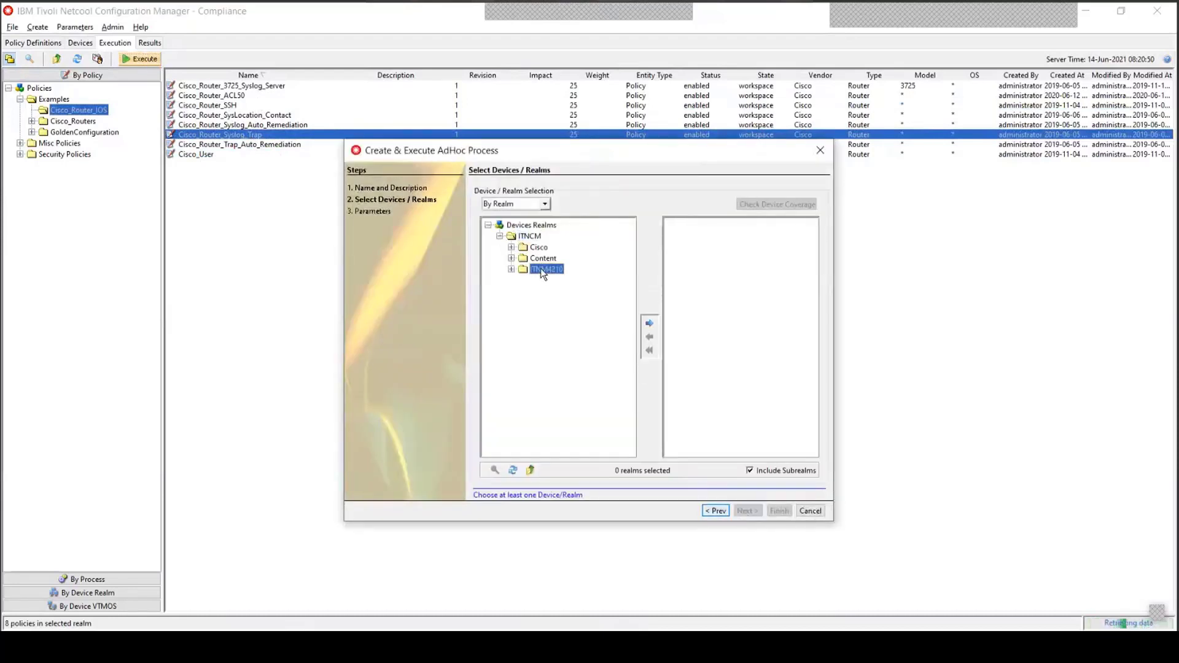
{"action": "double_click", "coordinate": [538, 247]}
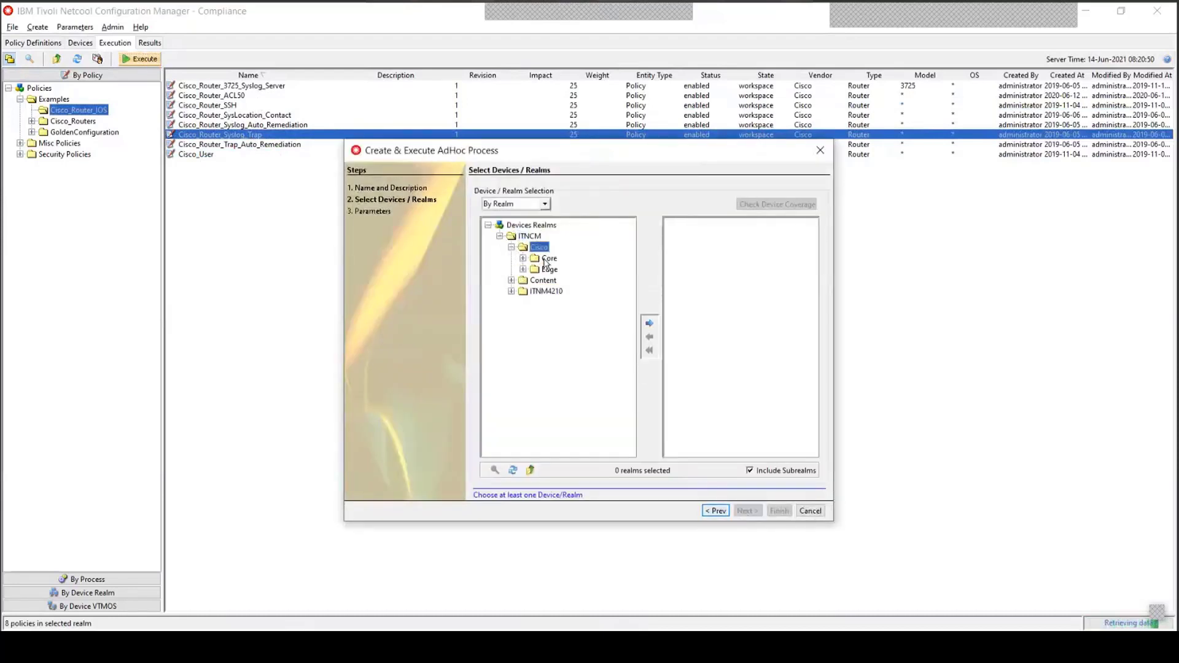
{"action": "left_click", "coordinate": [546, 291]}
{"action": "left_click", "coordinate": [649, 323]}
{"action": "left_click", "coordinate": [746, 511]}
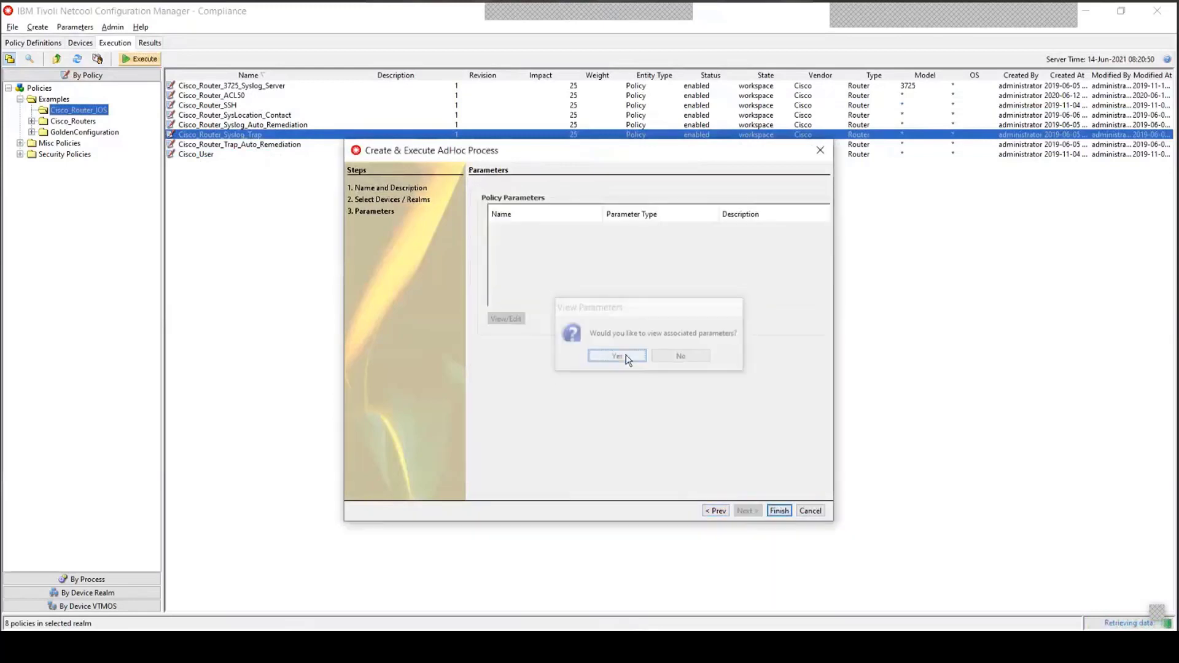
{"action": "left_click", "coordinate": [626, 356]}
Try to set the snmp_server_ip parameter to 192.168.8.17 for the Examples realm, then close the parameter definition.
{"action": "left_click", "coordinate": [537, 229]}
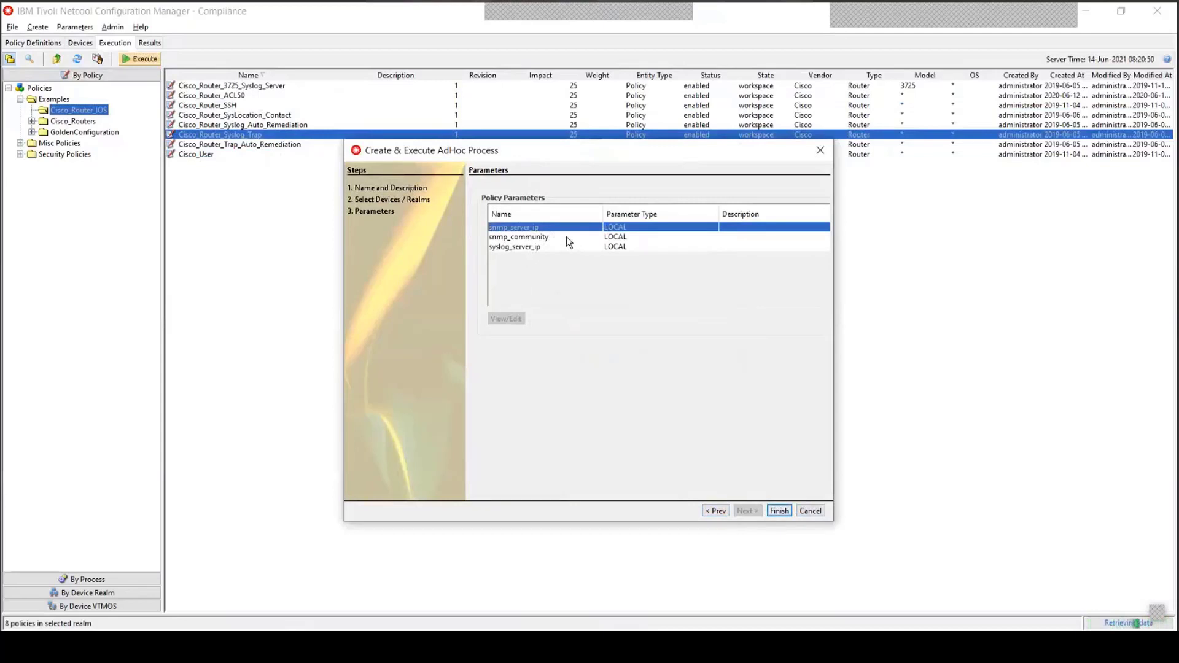
{"action": "left_click", "coordinate": [503, 319]}
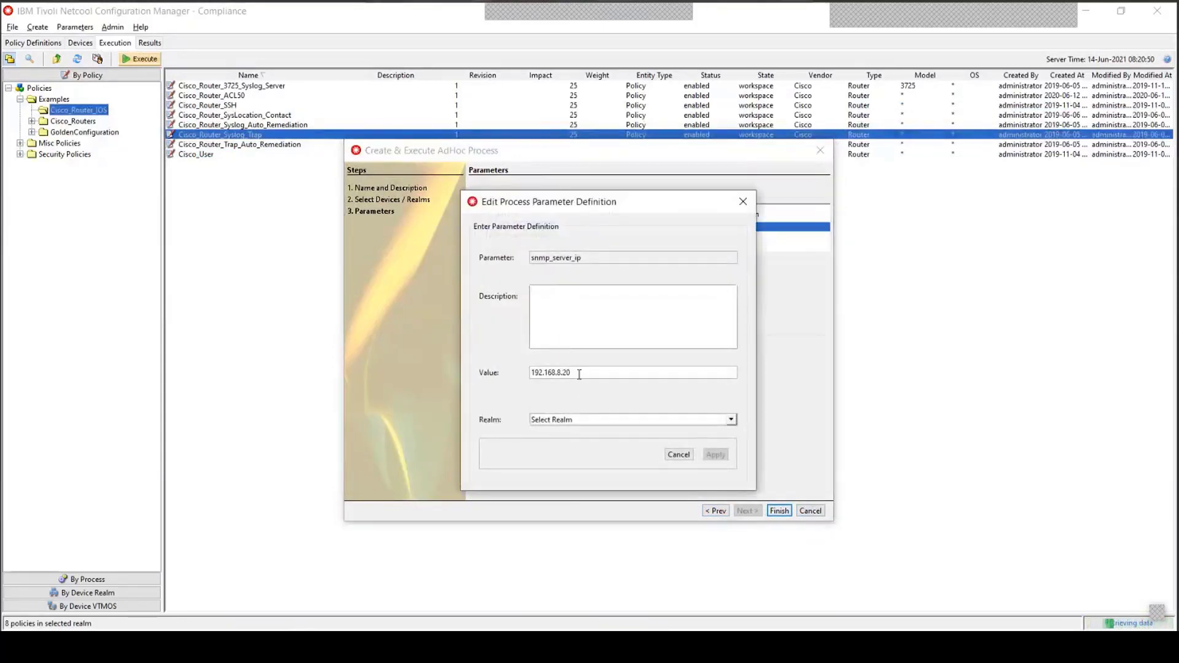
{"action": "double_click", "coordinate": [604, 372]}
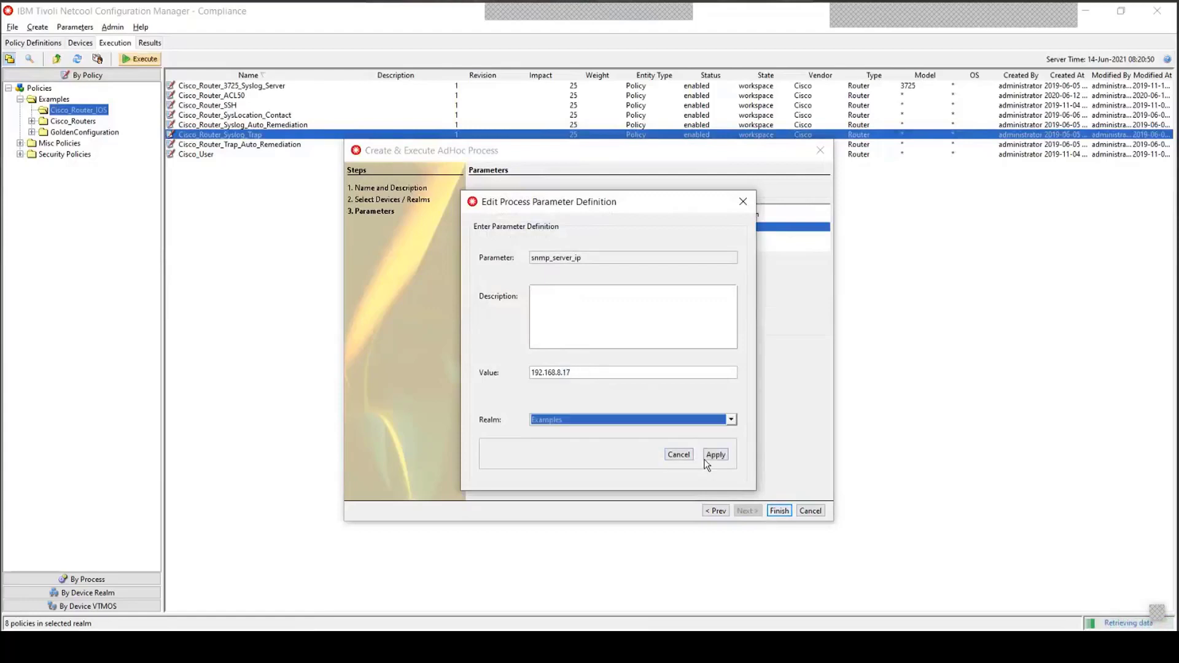
{"action": "left_click", "coordinate": [708, 458]}
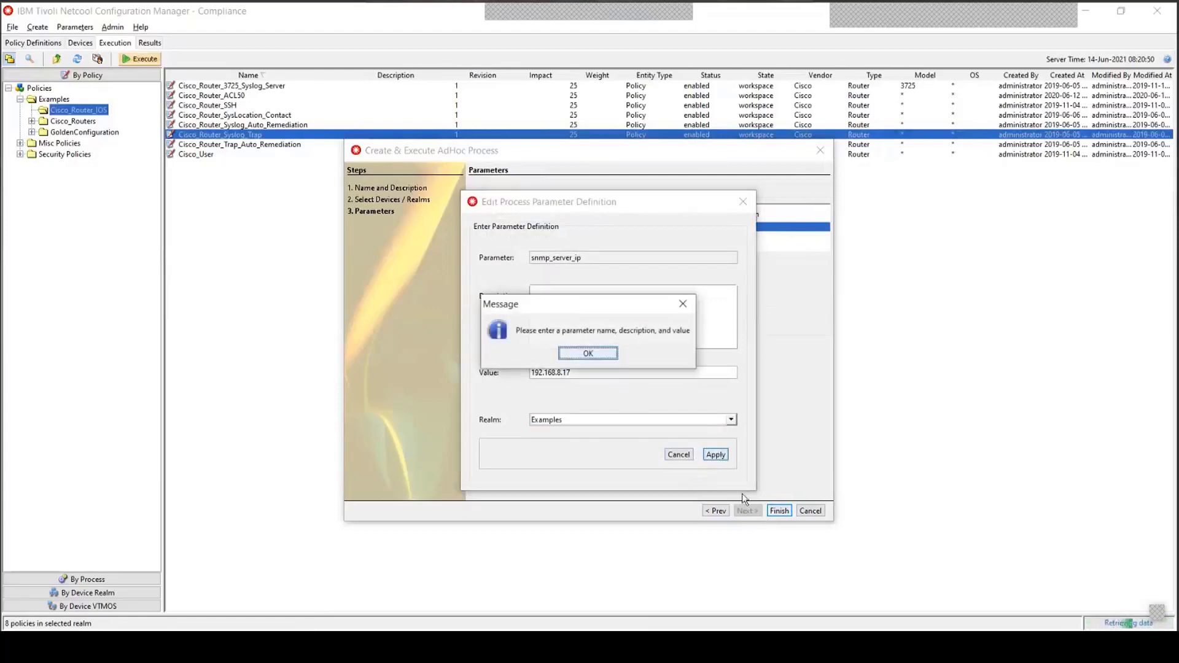
{"action": "left_click", "coordinate": [593, 353]}
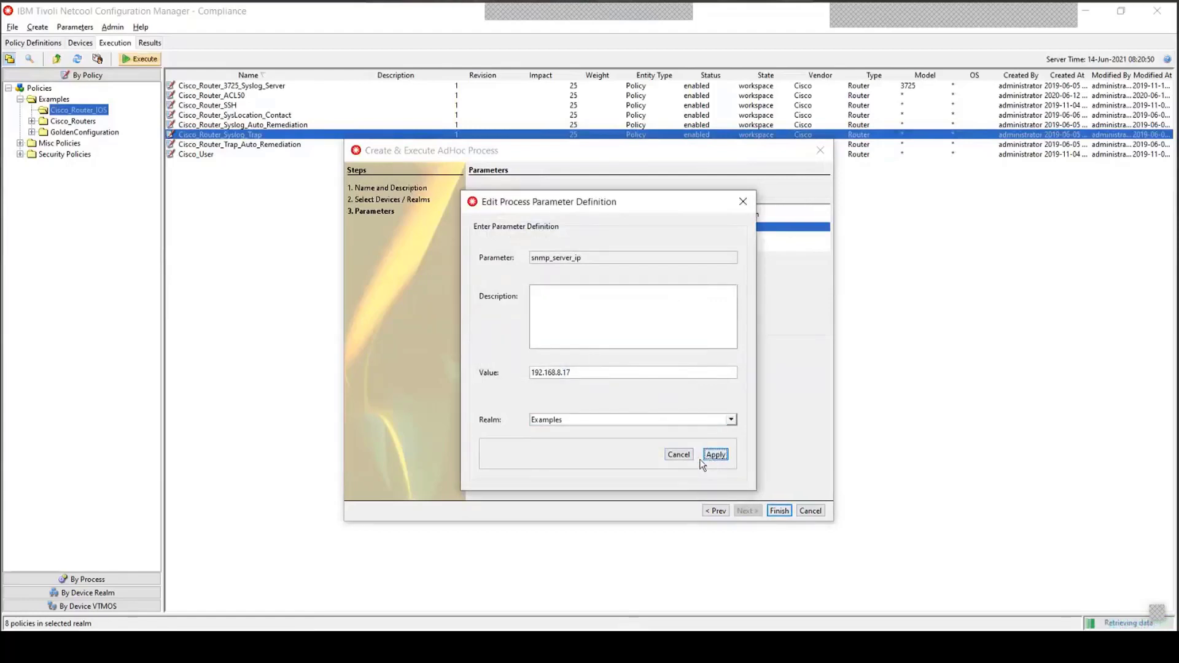
{"action": "left_click", "coordinate": [743, 201]}
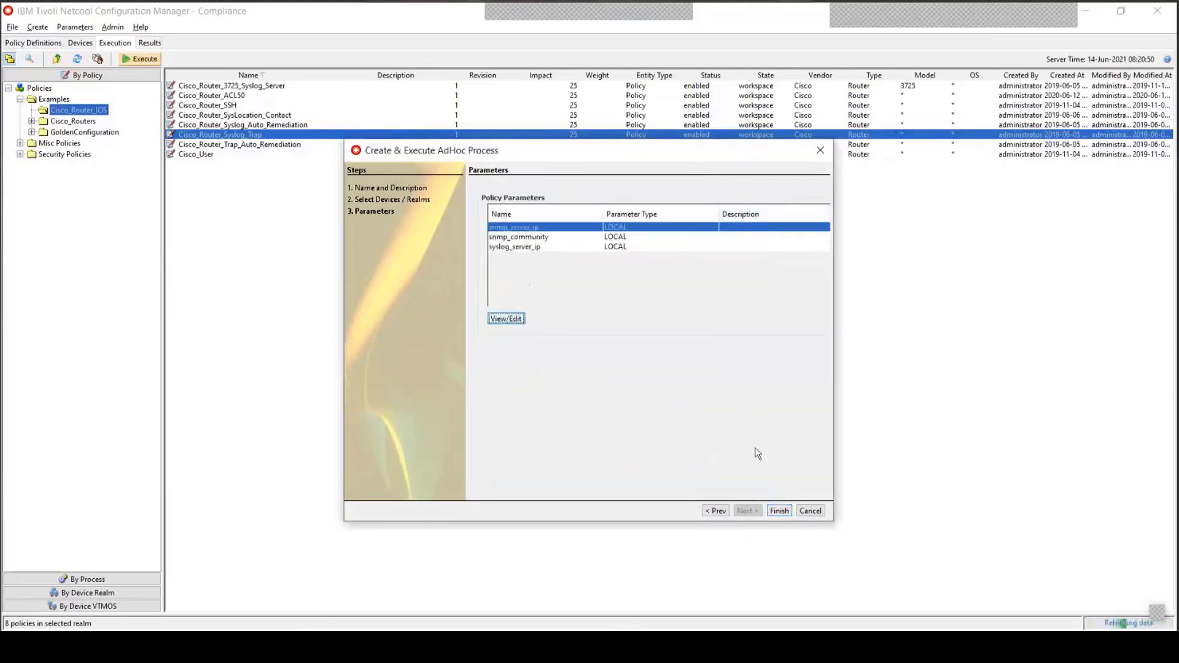
Execute the ad hoc process and display its policy validation summary in the refreshed results.
{"action": "left_click", "coordinate": [778, 510]}
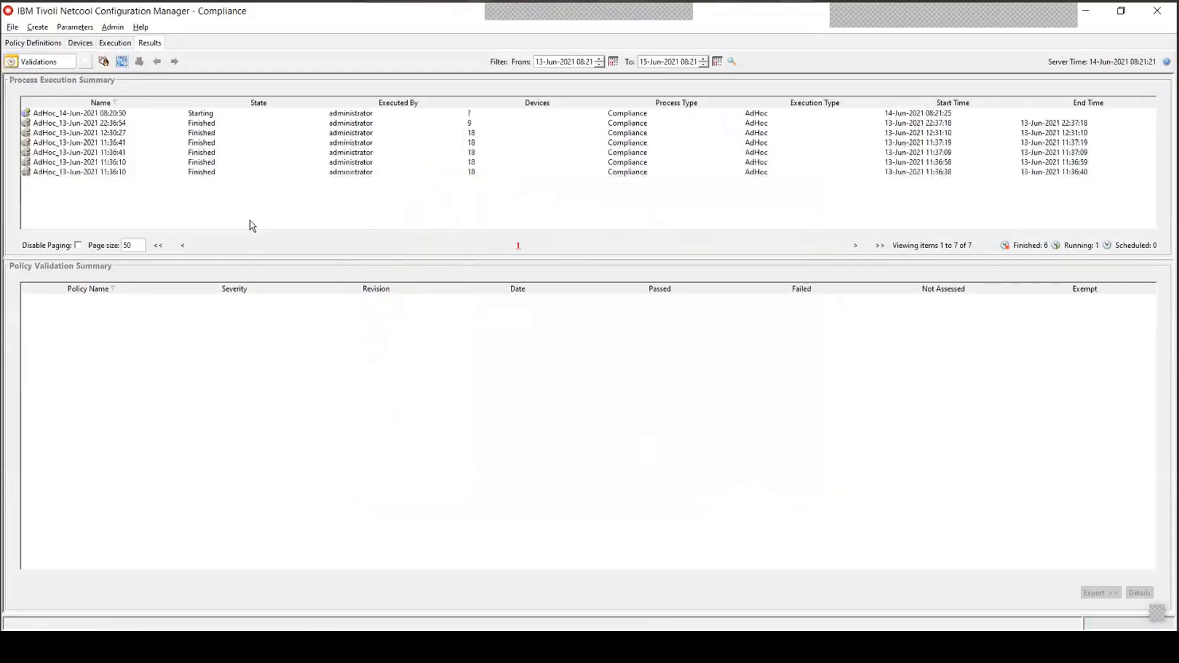
{"action": "left_click", "coordinate": [122, 63]}
{"action": "left_click", "coordinate": [200, 115]}
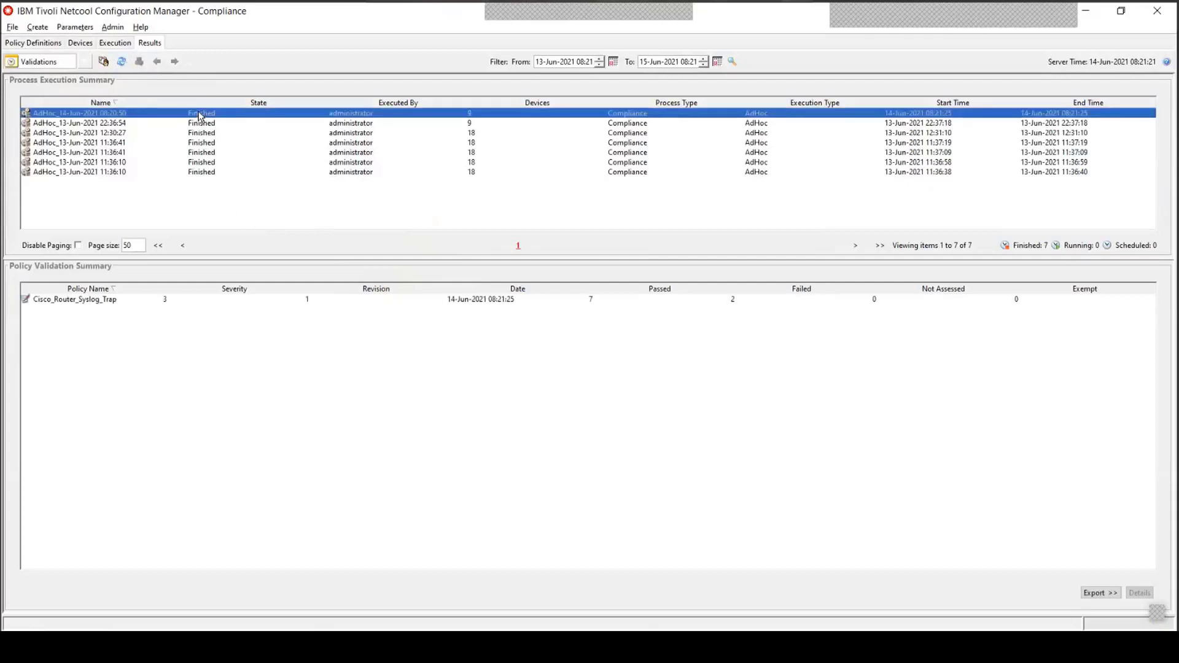
Examine the per-device compliance results of Cisco_Router_Syslog_Trap, including those for r7 and r8.mylab.com.
{"action": "double_click", "coordinate": [166, 301]}
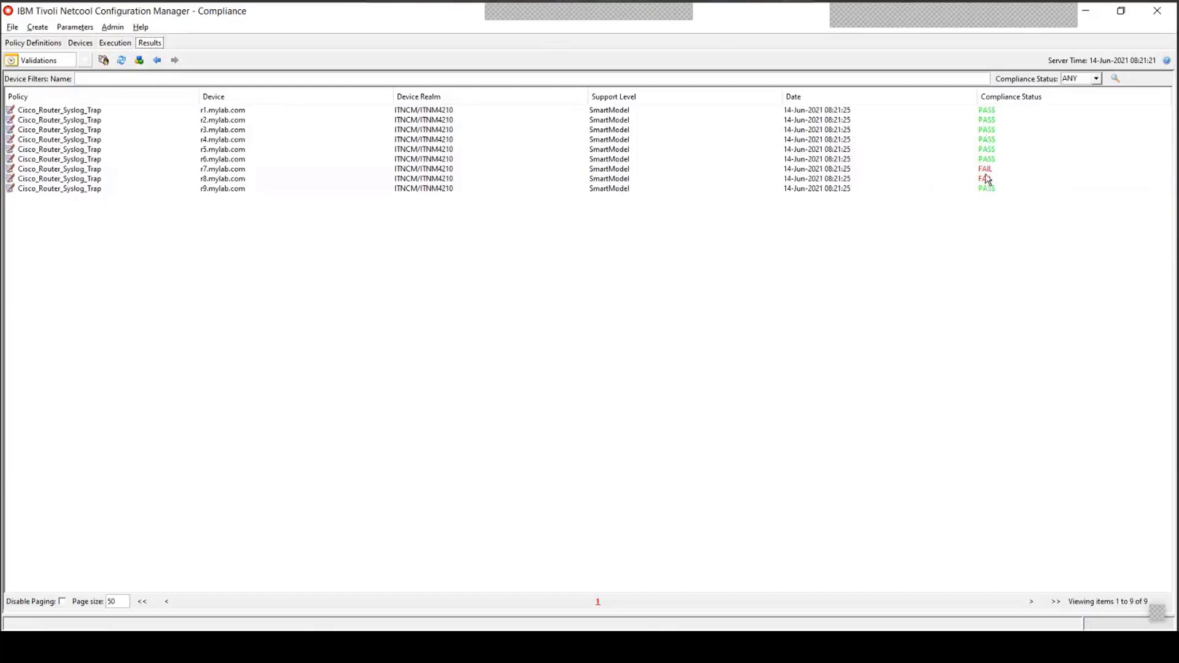
{"action": "left_click", "coordinate": [284, 179]}
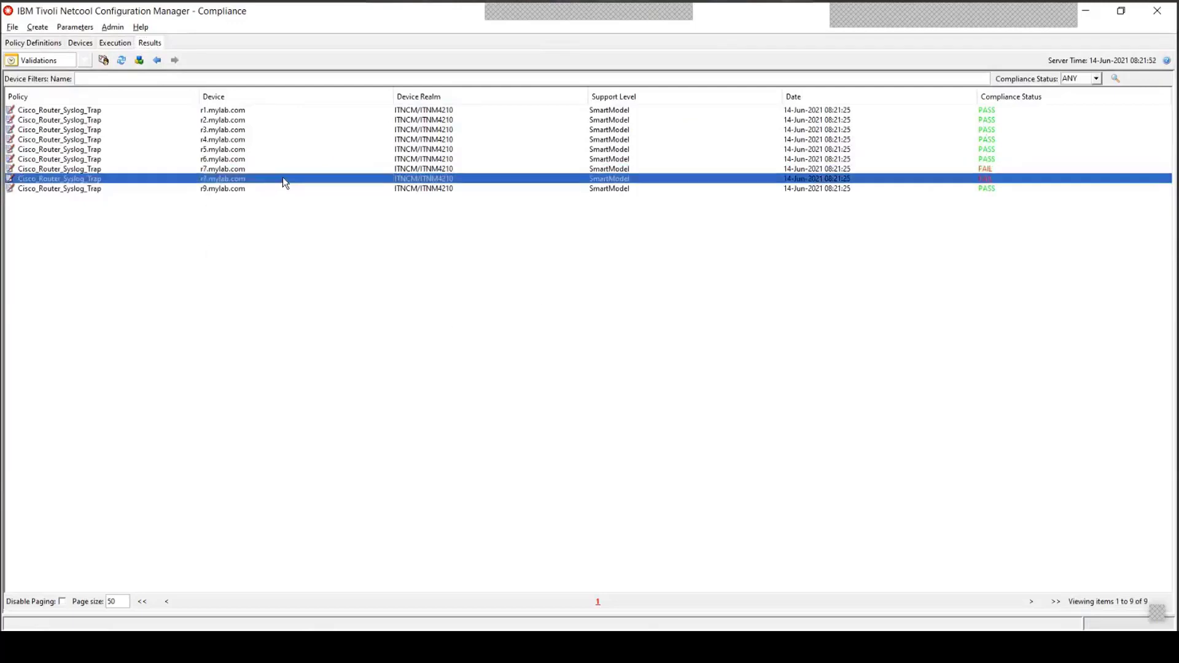
{"action": "left_click", "coordinate": [241, 170]}
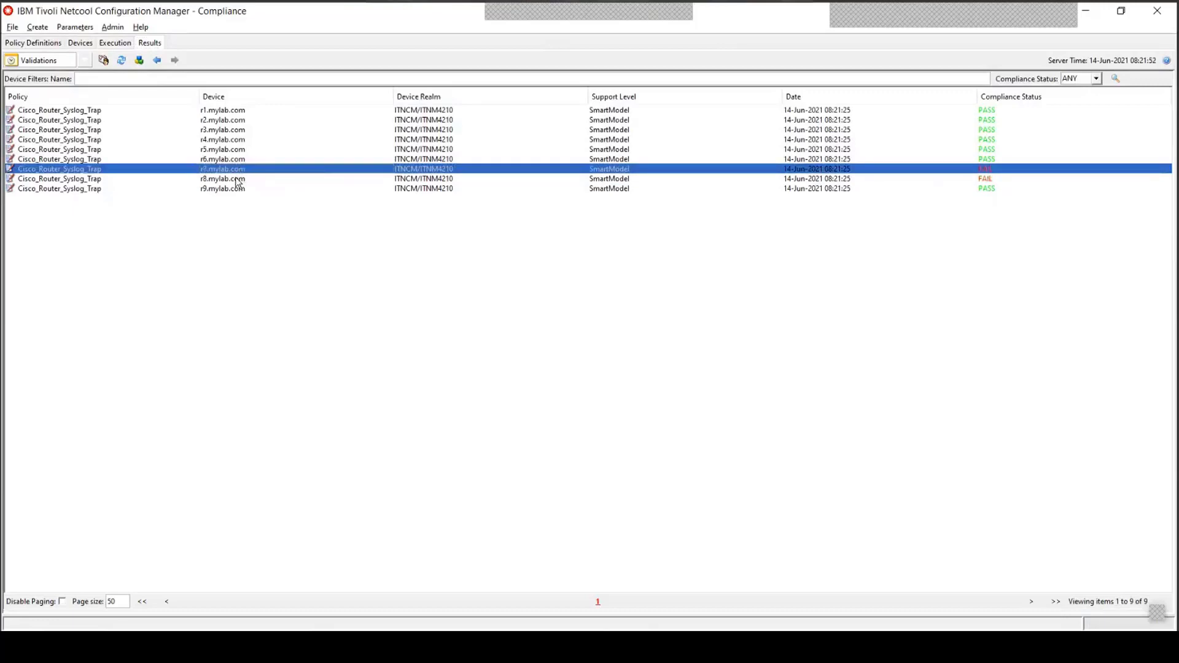
{"action": "left_click", "coordinate": [239, 179]}
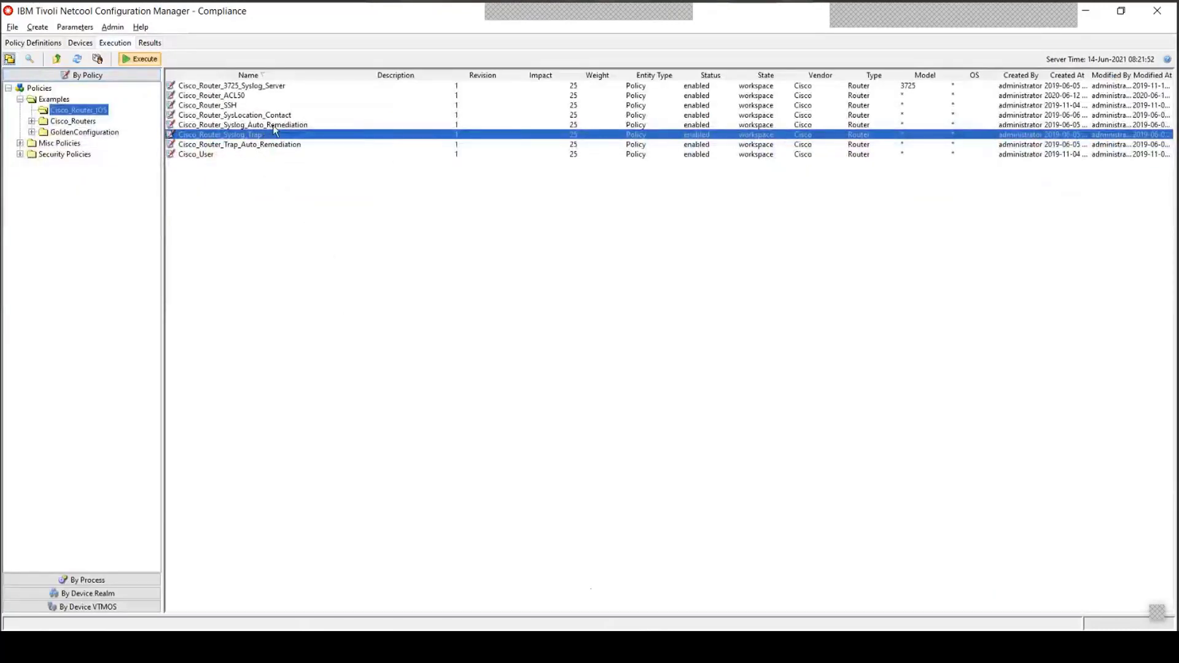
Execute the Cisco_Router_Syslog_Auto_Remediation policy as an ad hoc process, viewing its parameters before finishing.
{"action": "left_click", "coordinate": [273, 125]}
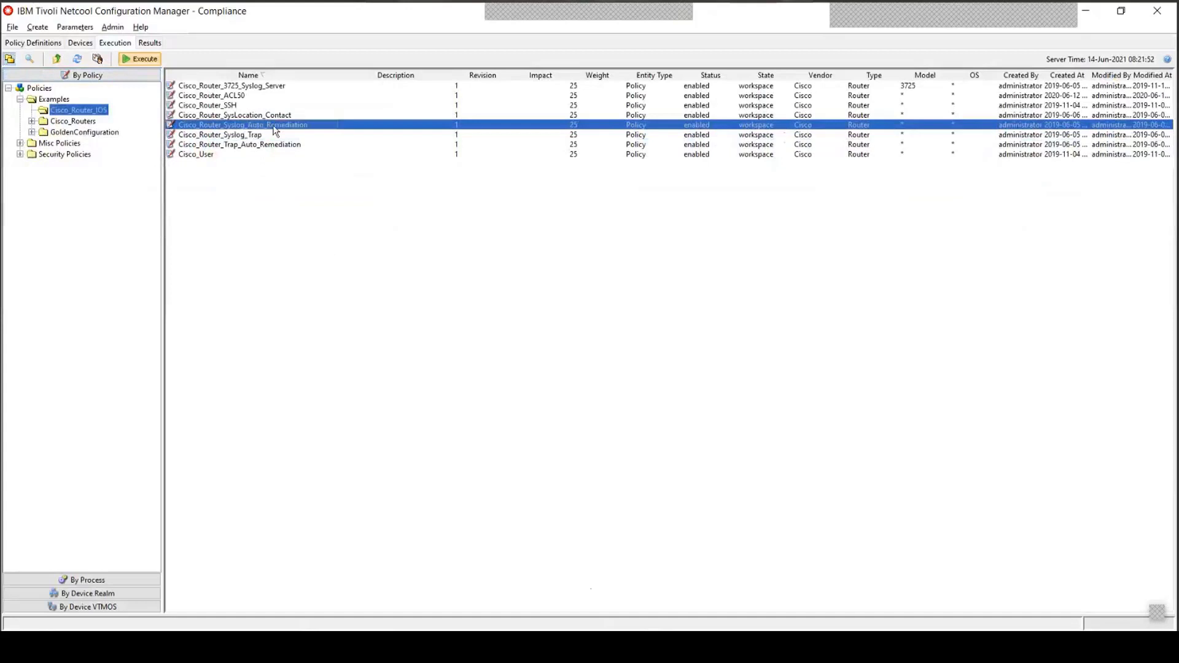
{"action": "left_click", "coordinate": [139, 59]}
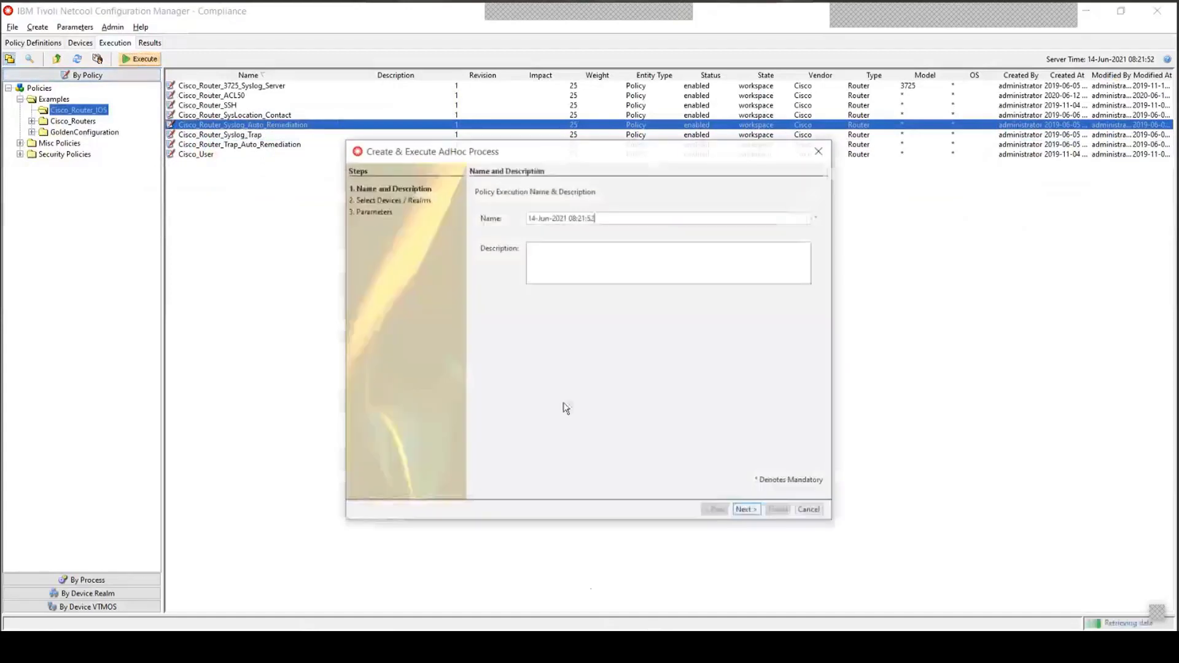
{"action": "left_click", "coordinate": [753, 512]}
{"action": "left_click", "coordinate": [620, 355]}
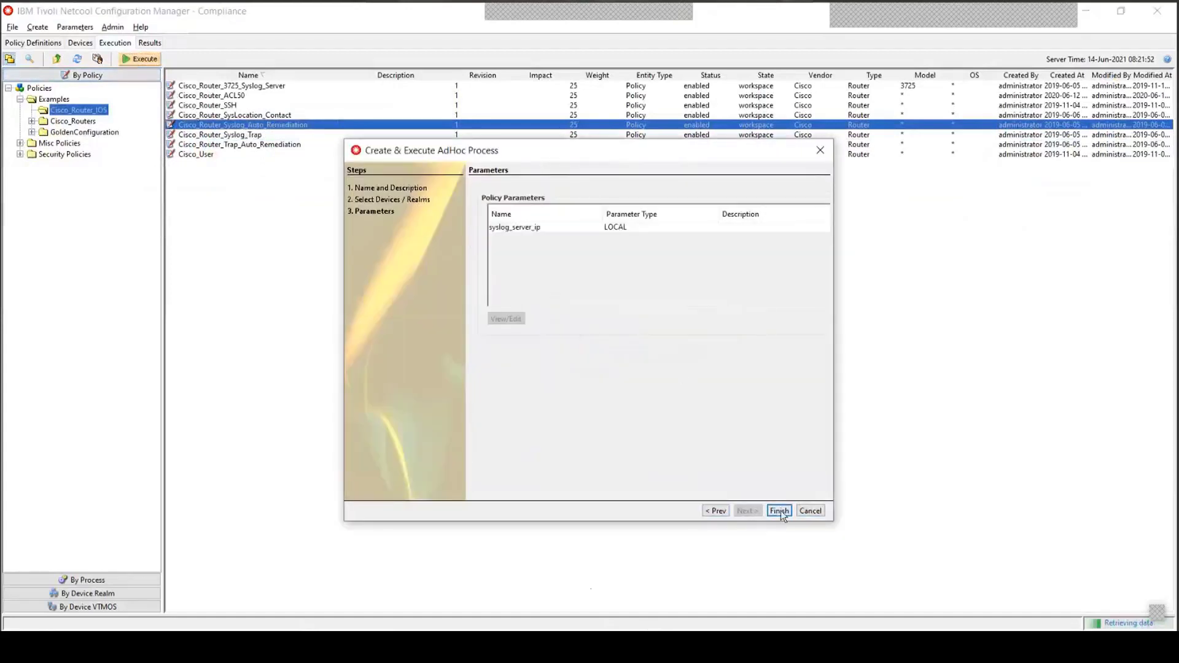
{"action": "left_click", "coordinate": [779, 510]}
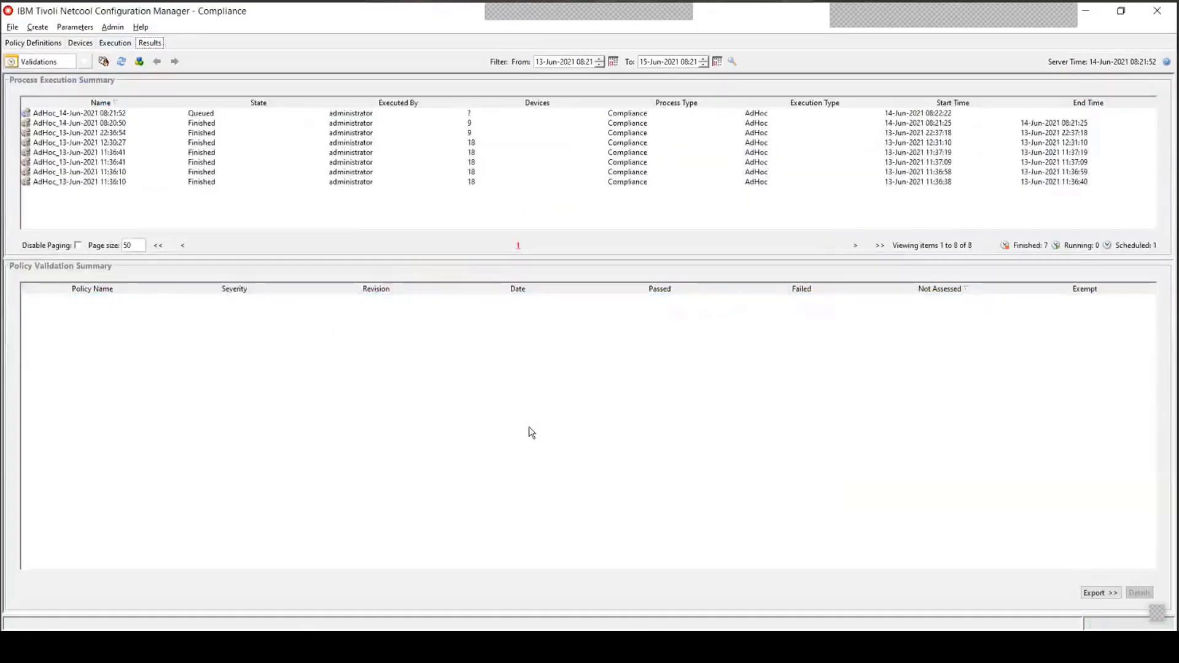
Refresh the results, check the validation of the newest ad hoc process and view the Remedial Queue.
{"action": "left_click", "coordinate": [121, 61]}
{"action": "left_click", "coordinate": [122, 61]}
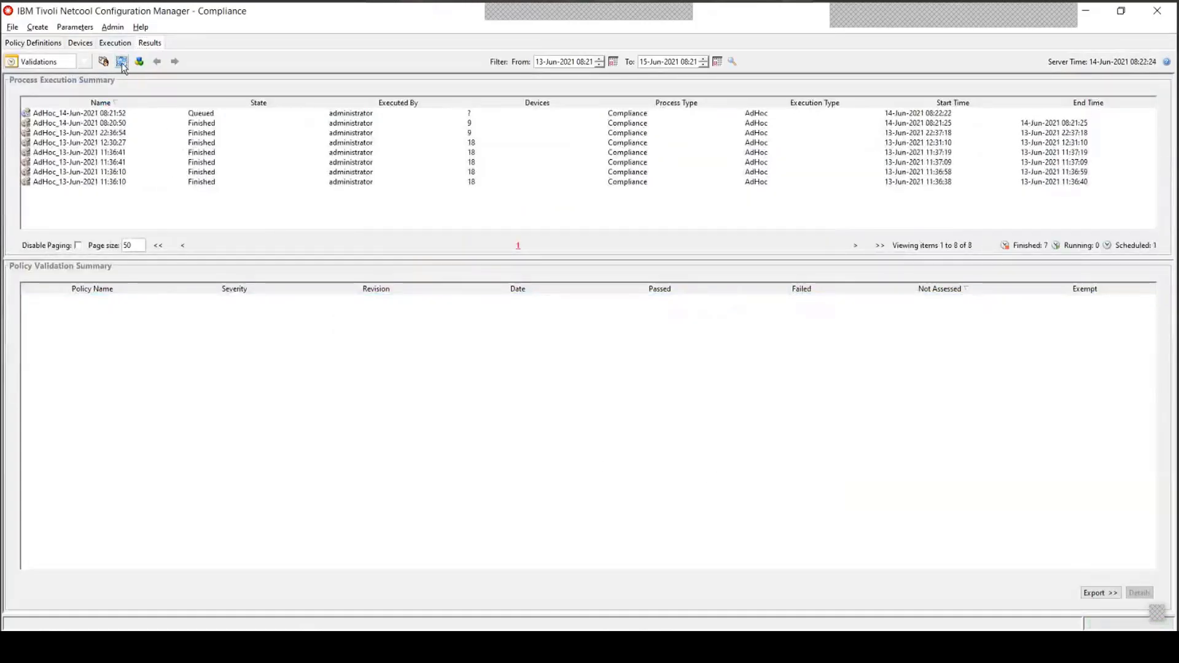
{"action": "left_click", "coordinate": [200, 114]}
{"action": "double_click", "coordinate": [183, 298]}
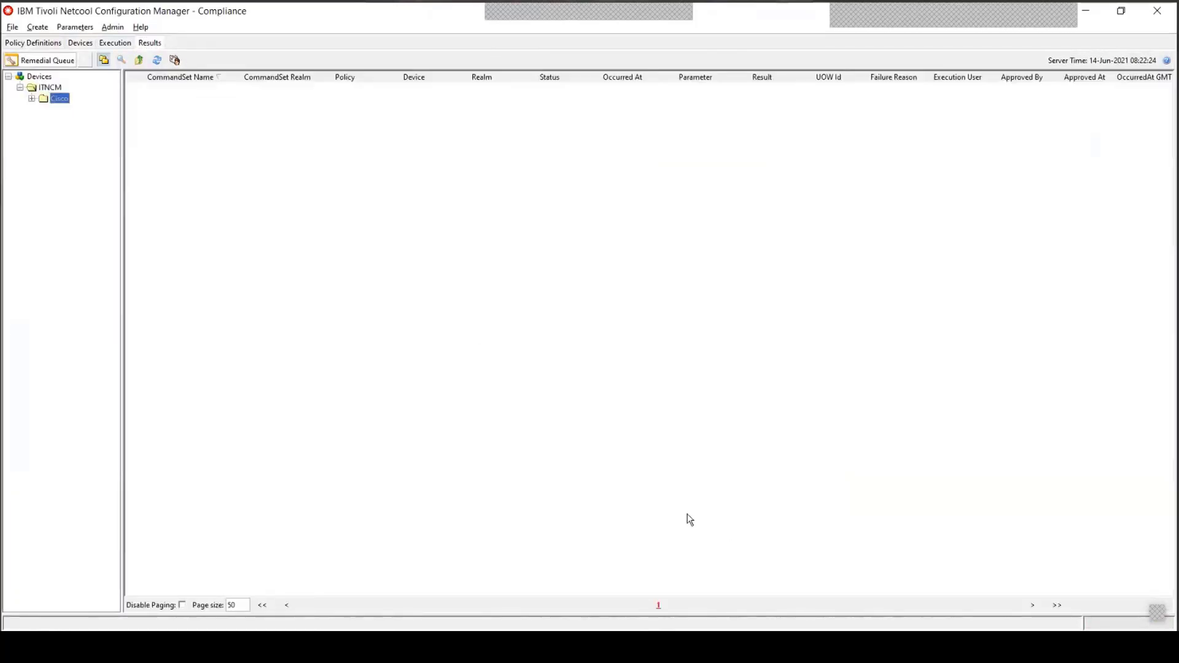
Switch to Netcool Configuration Manager and examine the actions available for device 192.168.2.9 and the configurations of 192.168.78.8.
{"action": "mouse_move", "coordinate": [624, 647]}
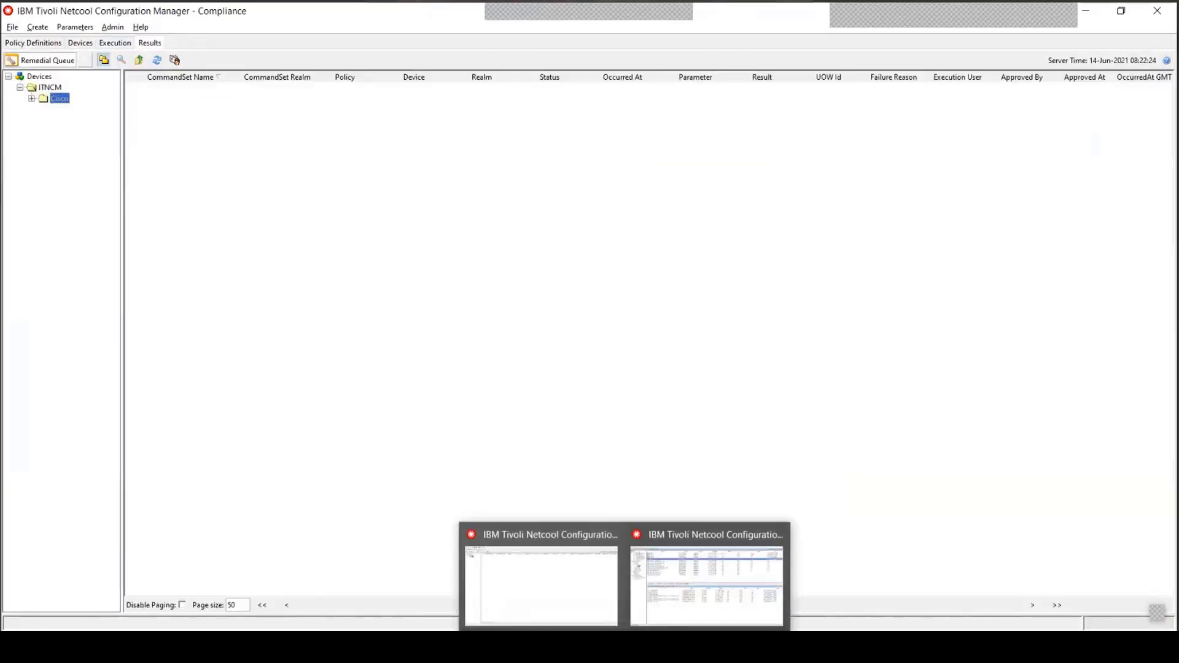
{"action": "left_click", "coordinate": [680, 621]}
{"action": "left_click", "coordinate": [167, 96]}
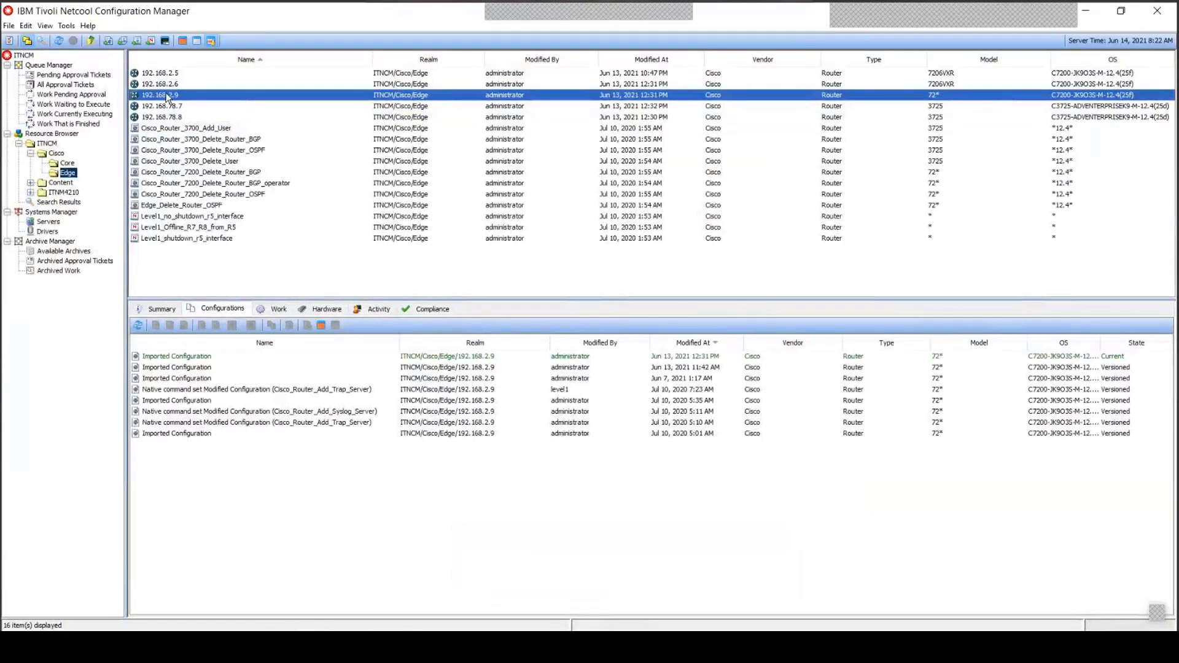
{"action": "right_click", "coordinate": [167, 97]}
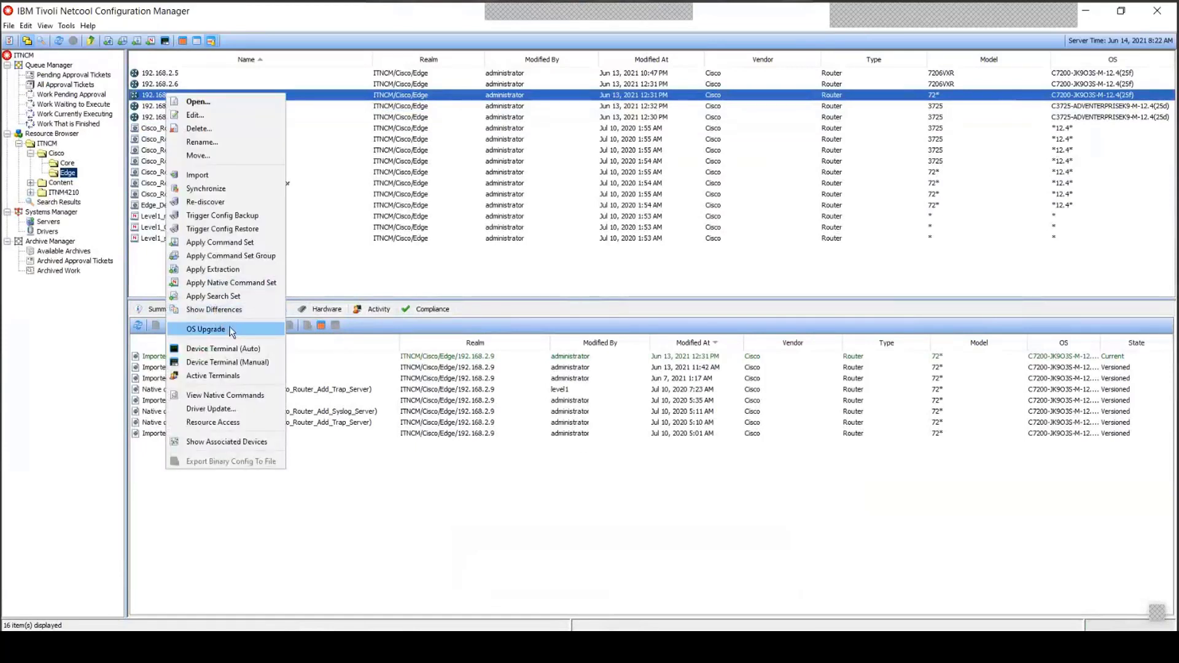
{"action": "left_click", "coordinate": [158, 81]}
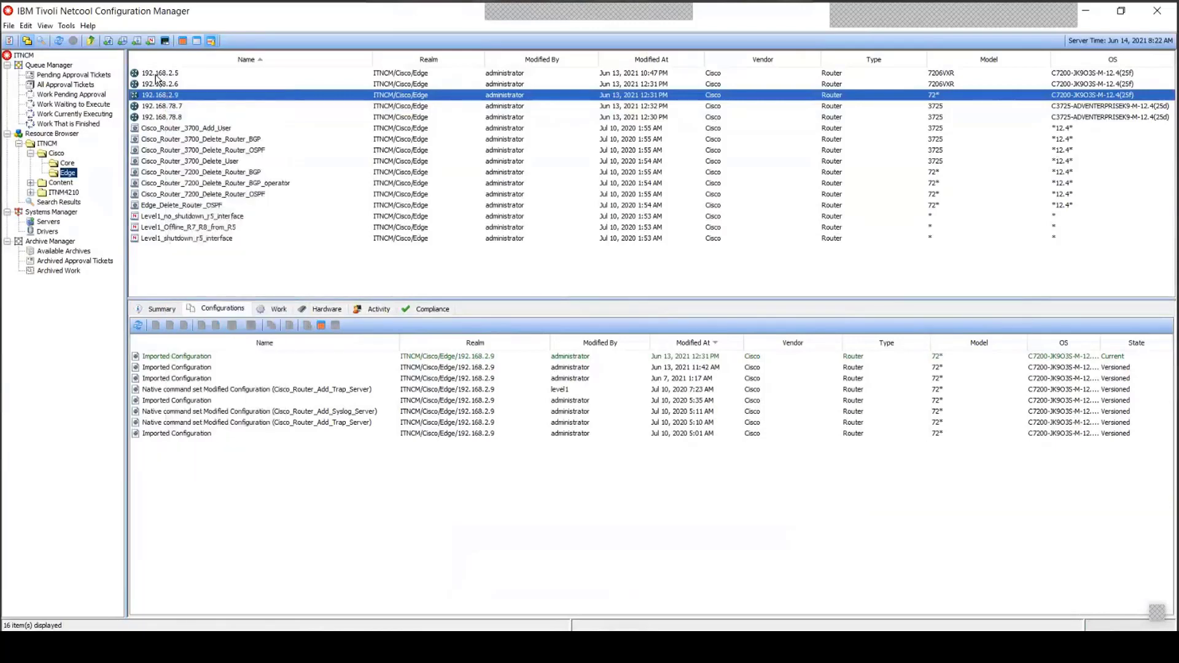
{"action": "left_click", "coordinate": [172, 118]}
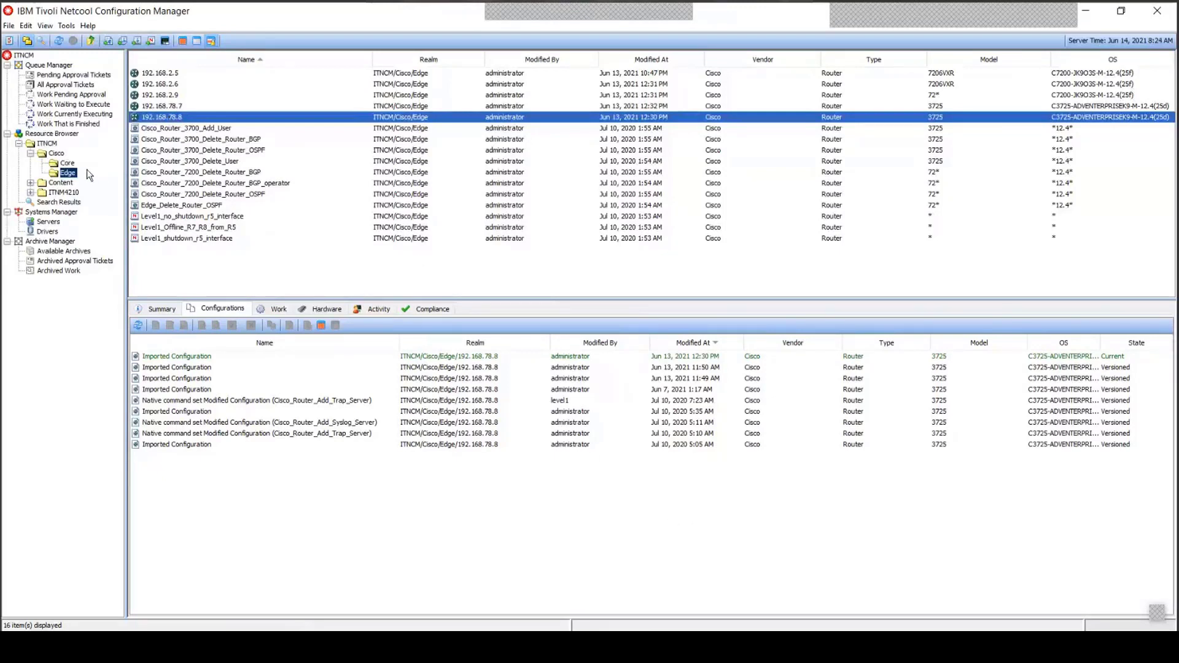
List the finished work and view the summary of UOW 226 for r5.mylab.com.
{"action": "left_click", "coordinate": [99, 125]}
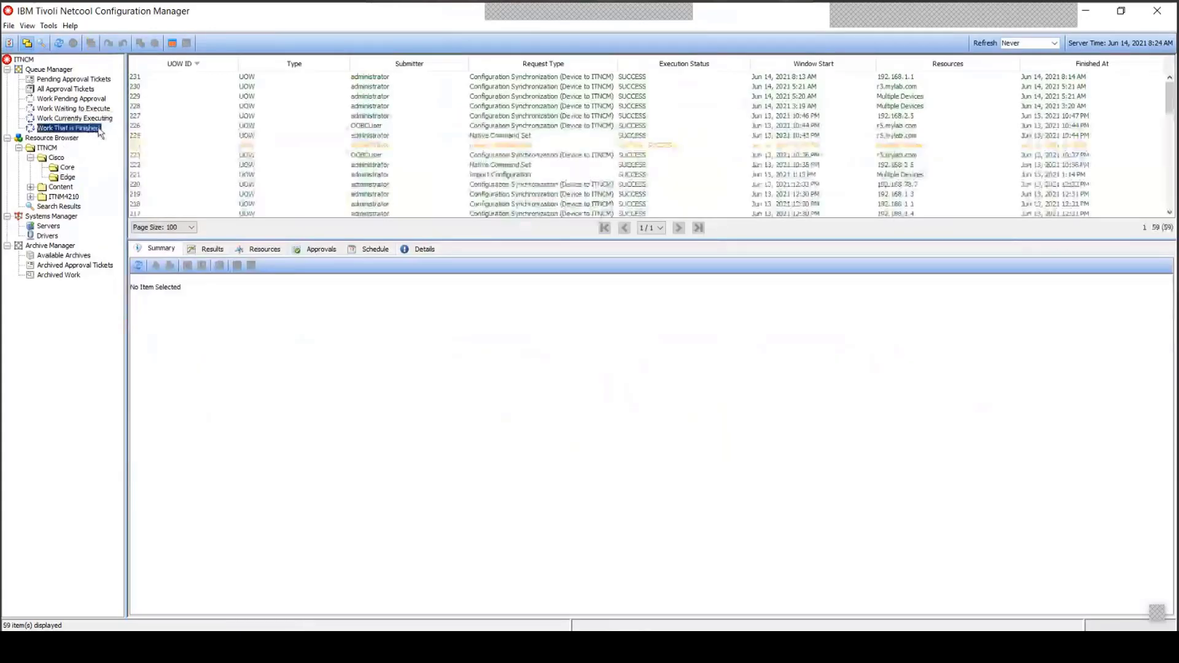
{"action": "left_click", "coordinate": [376, 126]}
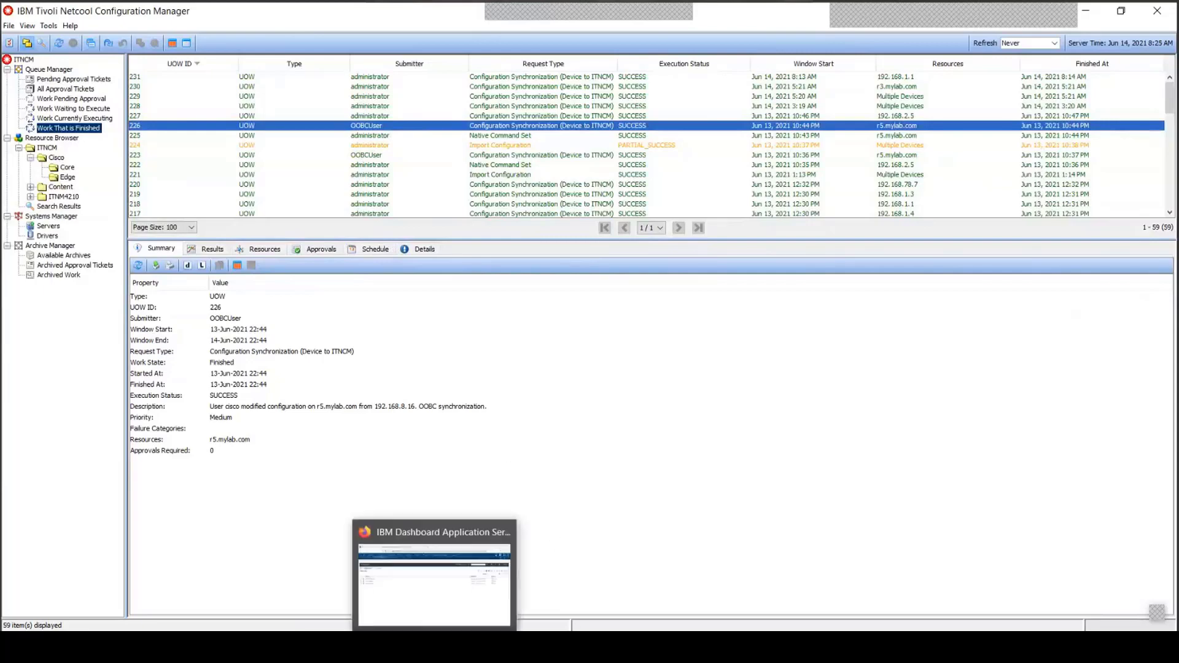
Switch to IBM Dashboard Application Services in the browser and open the Device Inventory List report from ITNCM Reports.
{"action": "left_click", "coordinate": [434, 648]}
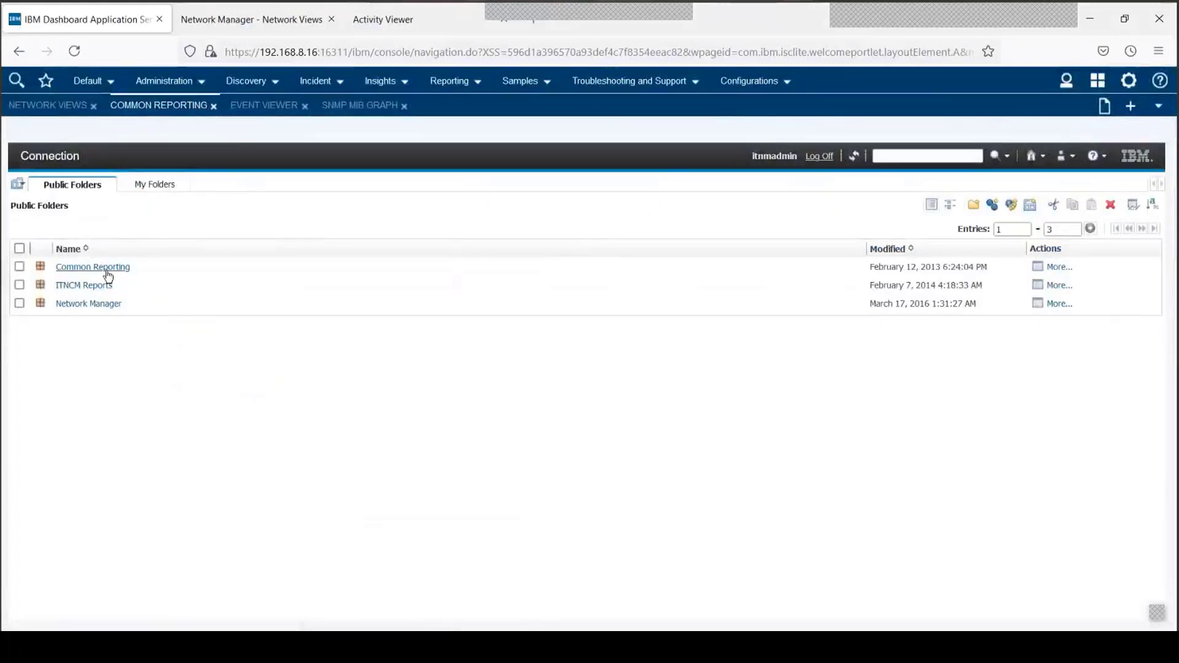
{"action": "left_click", "coordinate": [81, 285]}
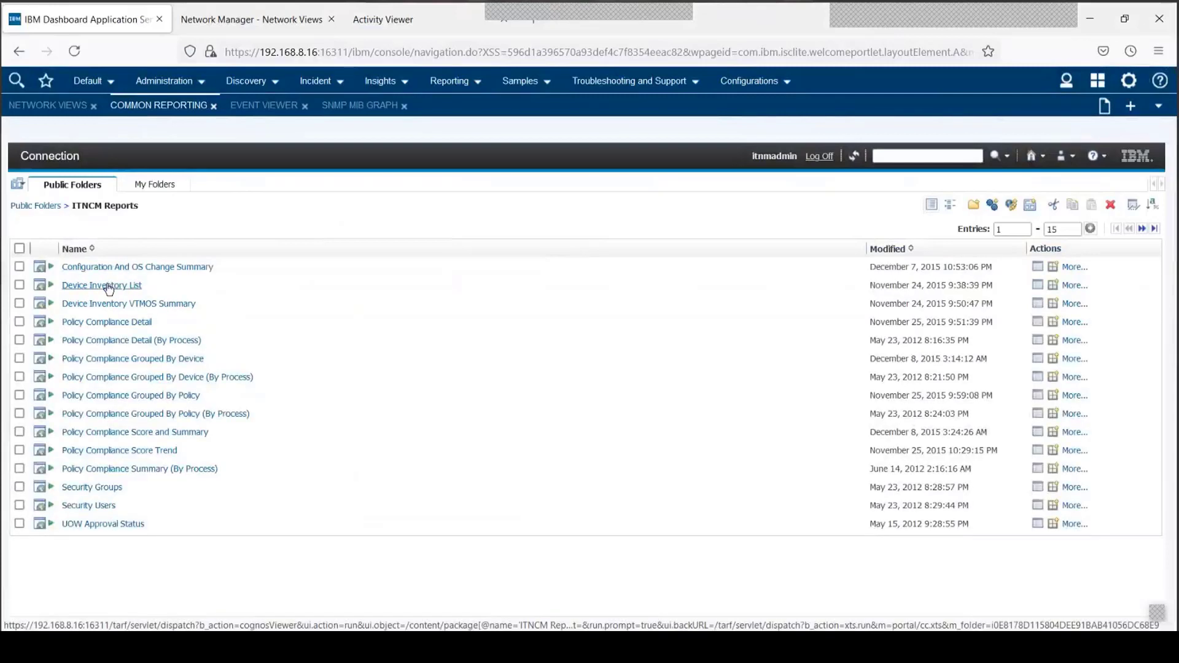
{"action": "left_click", "coordinate": [108, 286]}
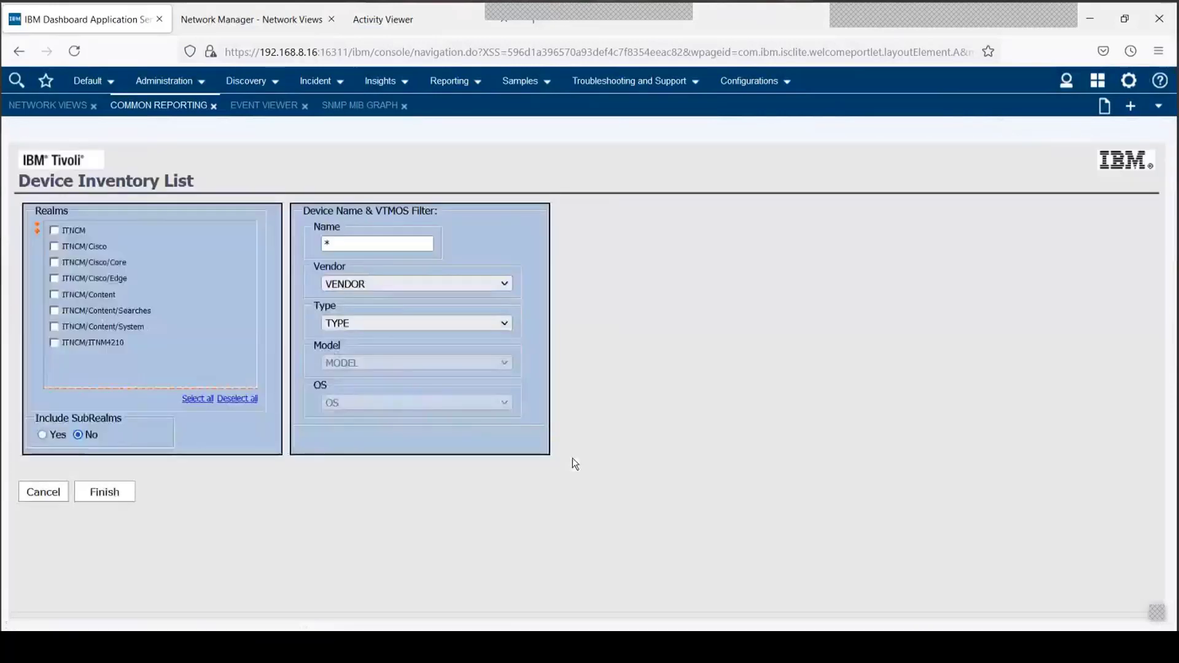
Run the Device Inventory List report for all realms, review the listed devices and return to the ITNCM Reports folder.
{"action": "left_click", "coordinate": [119, 491]}
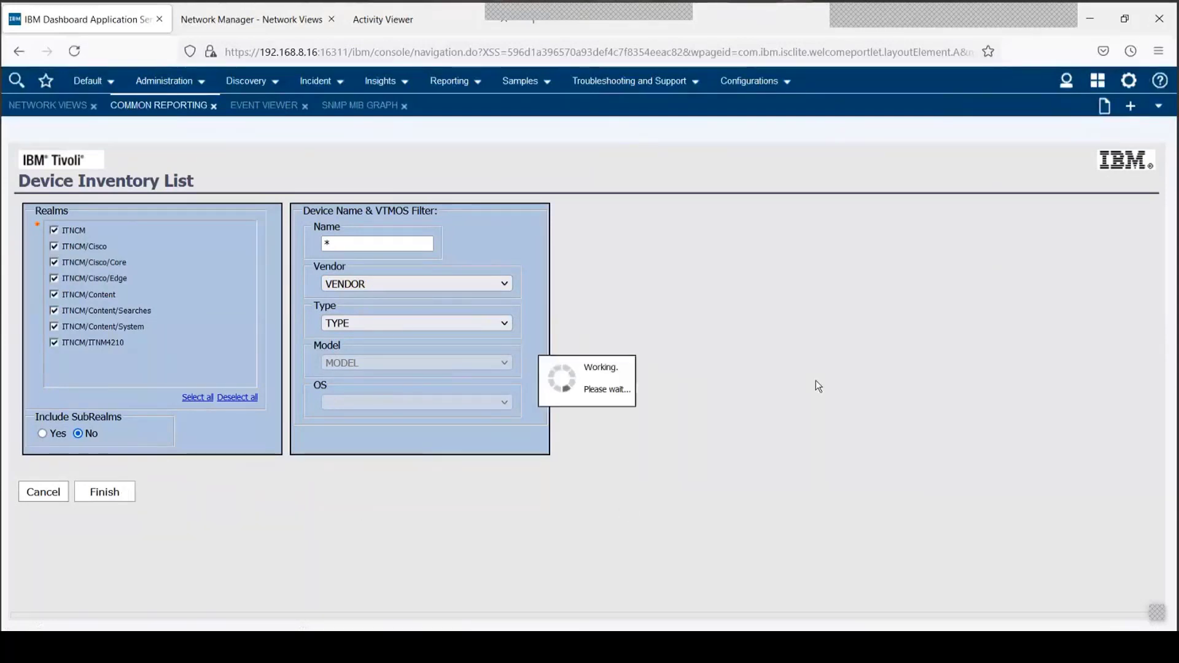
{"action": "scroll", "coordinate": [752, 399], "scroll_direction": "down", "scroll_amount": 3}
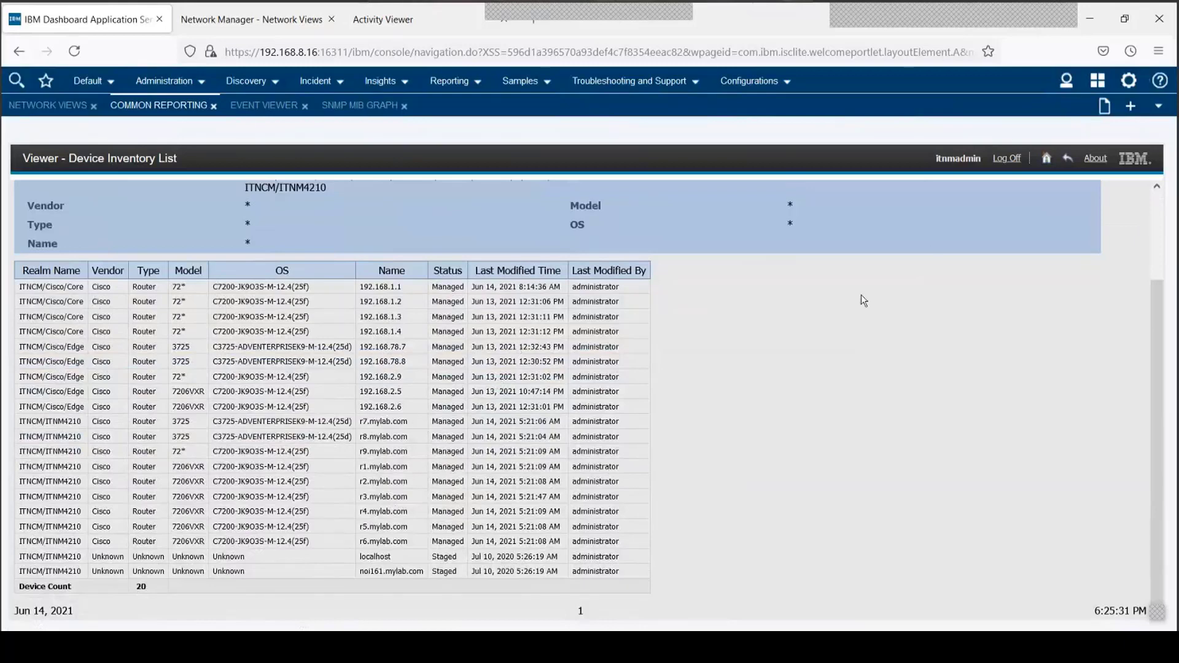
{"action": "left_click", "coordinate": [1067, 159]}
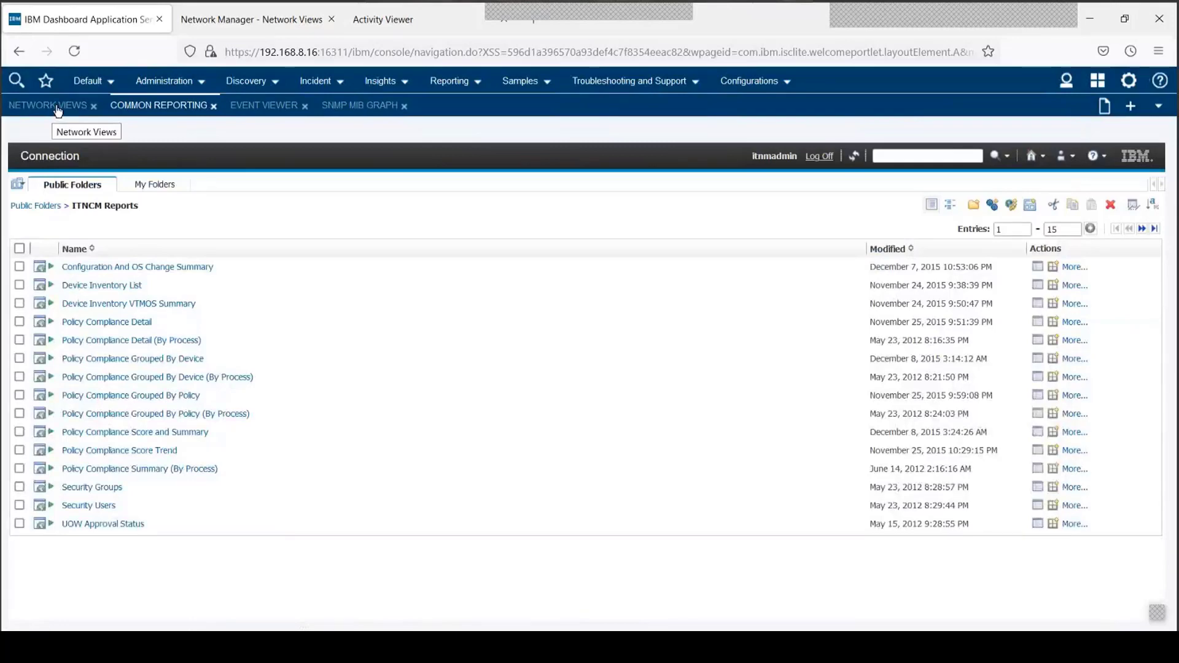
Check the MPLS_VPN_Cisco network view and filter the Event Viewer by ITNCM_Task_Traps_Events.
{"action": "left_click", "coordinate": [59, 109]}
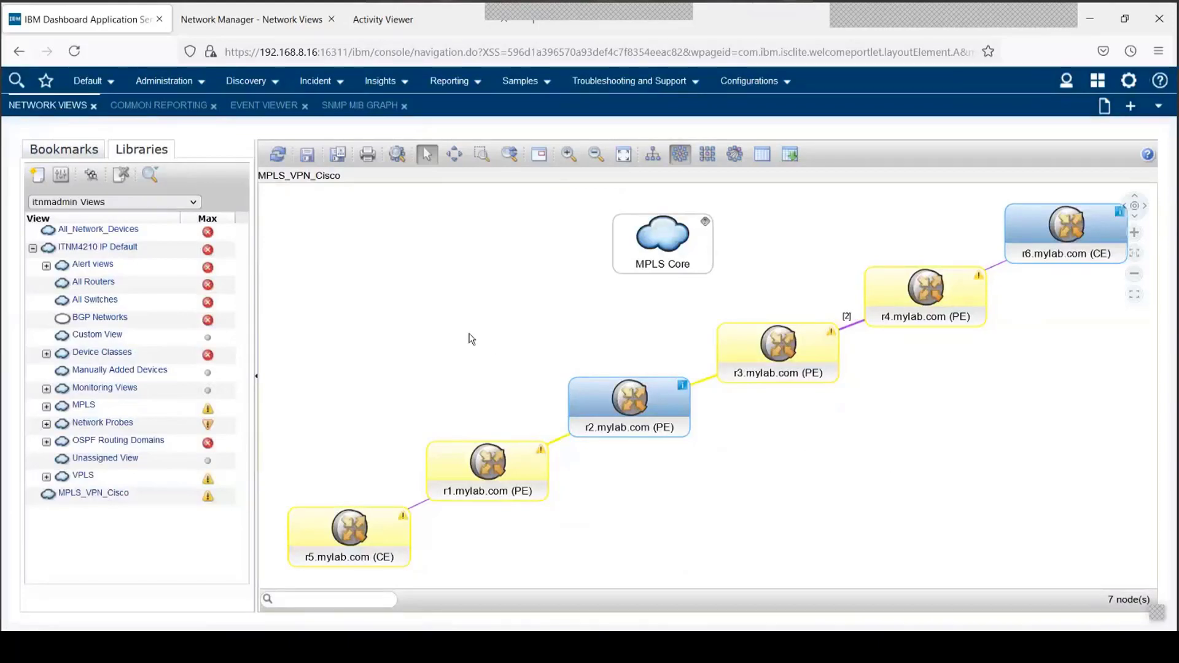
{"action": "left_click", "coordinate": [274, 114]}
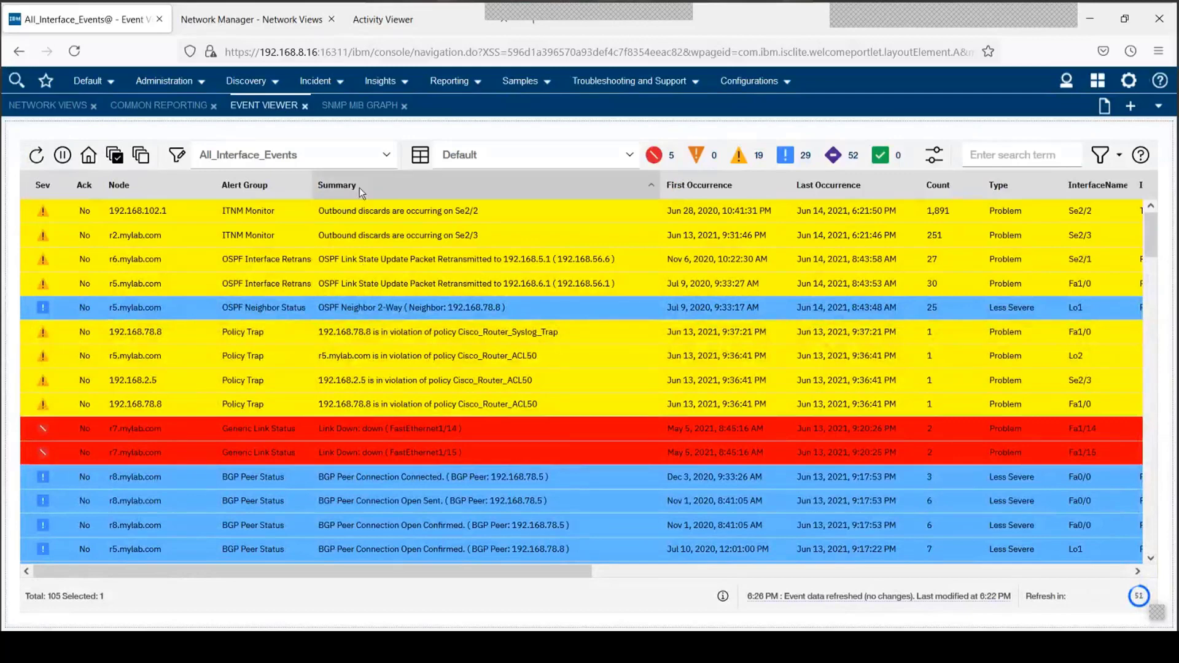
{"action": "left_click", "coordinate": [385, 156]}
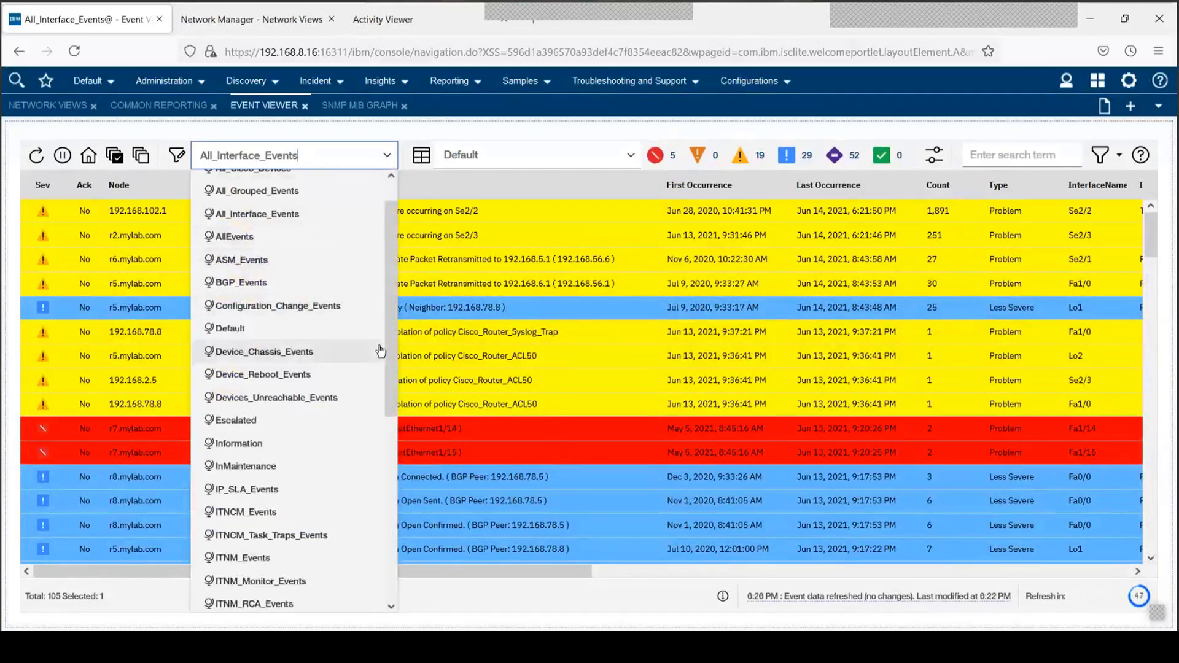
{"action": "left_click_drag", "start_coordinate": [391, 353], "coordinate": [390, 422]}
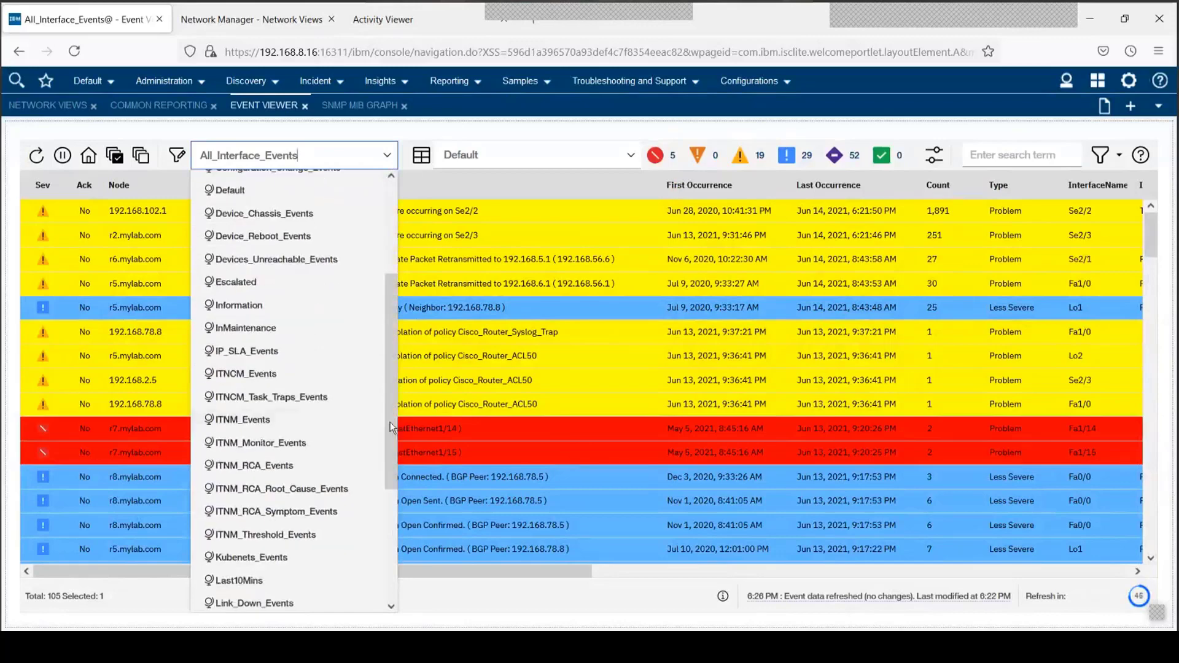
{"action": "left_click", "coordinate": [313, 398]}
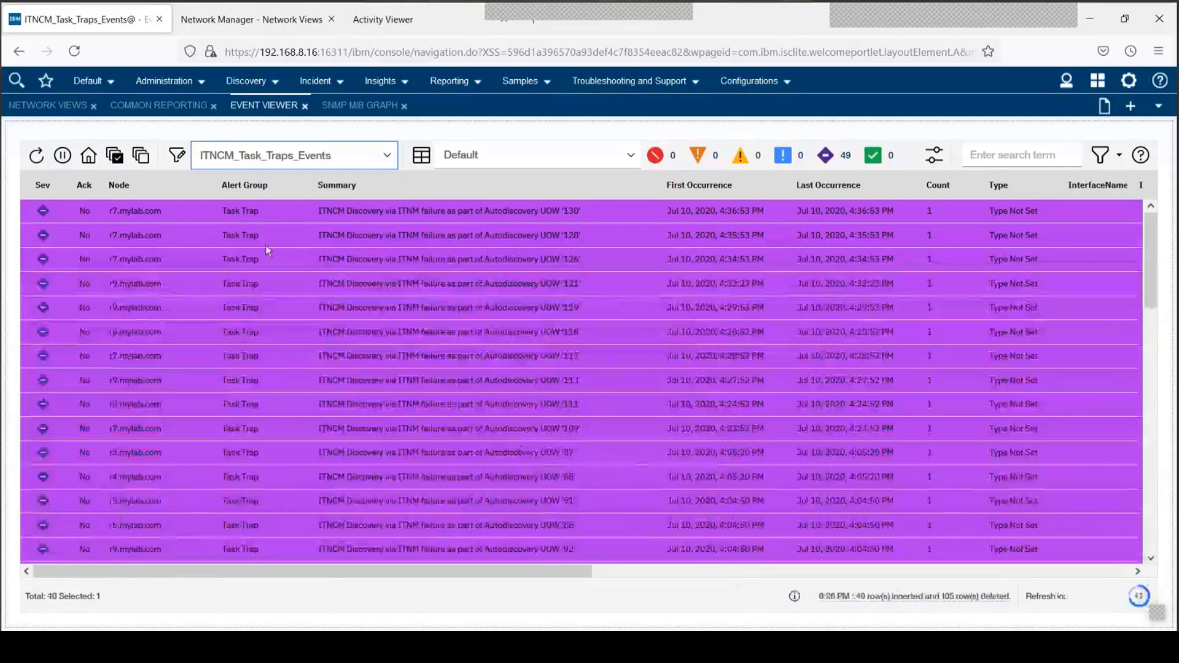
Open the Device Activity Sequence for the r7.mylab.com UOW '128' event and log on with the saved username and password.
{"action": "right_click", "coordinate": [238, 237]}
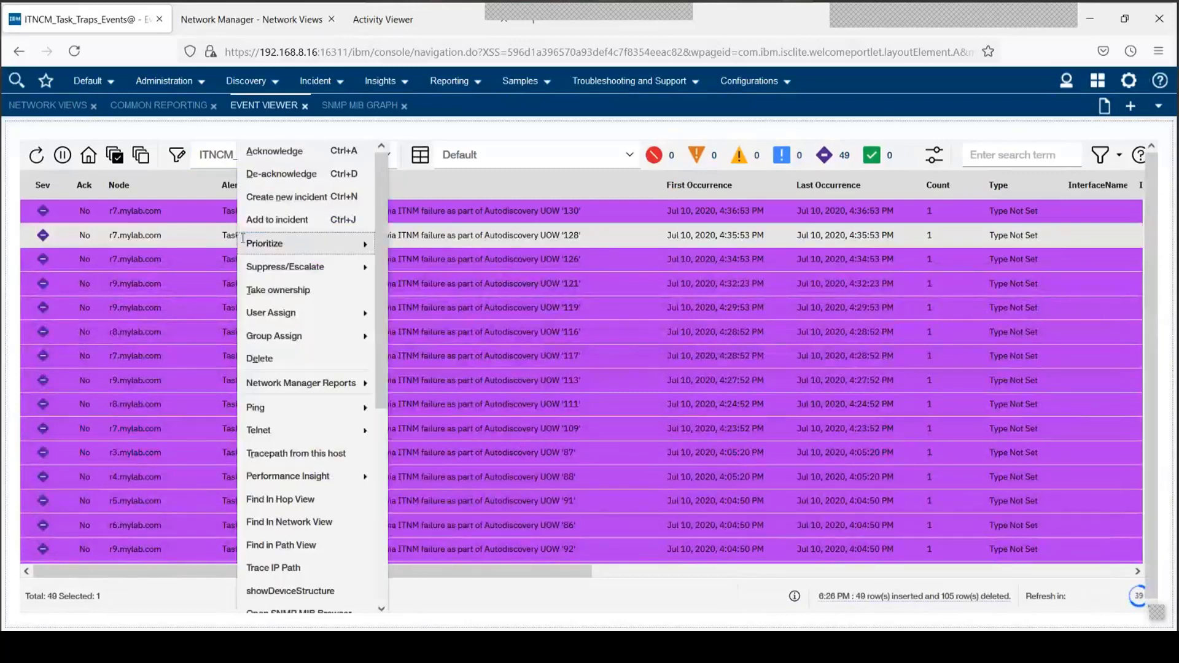
{"action": "scroll", "coordinate": [369, 335], "scroll_direction": "down", "scroll_amount": 5}
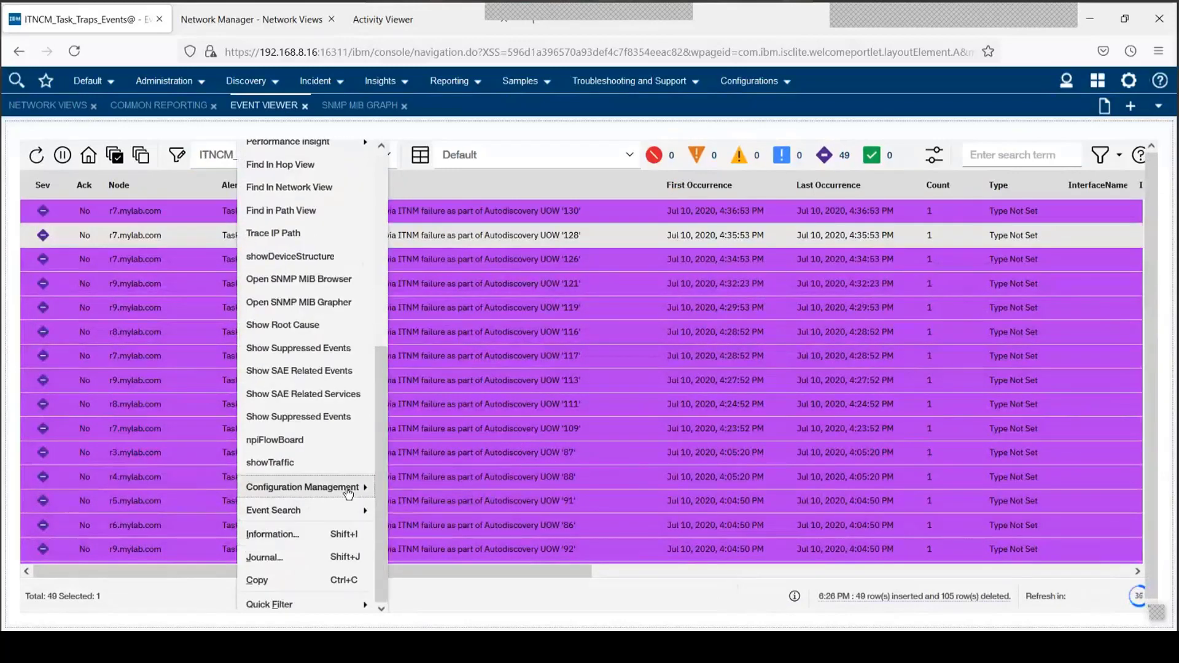
{"action": "mouse_move", "coordinate": [348, 491]}
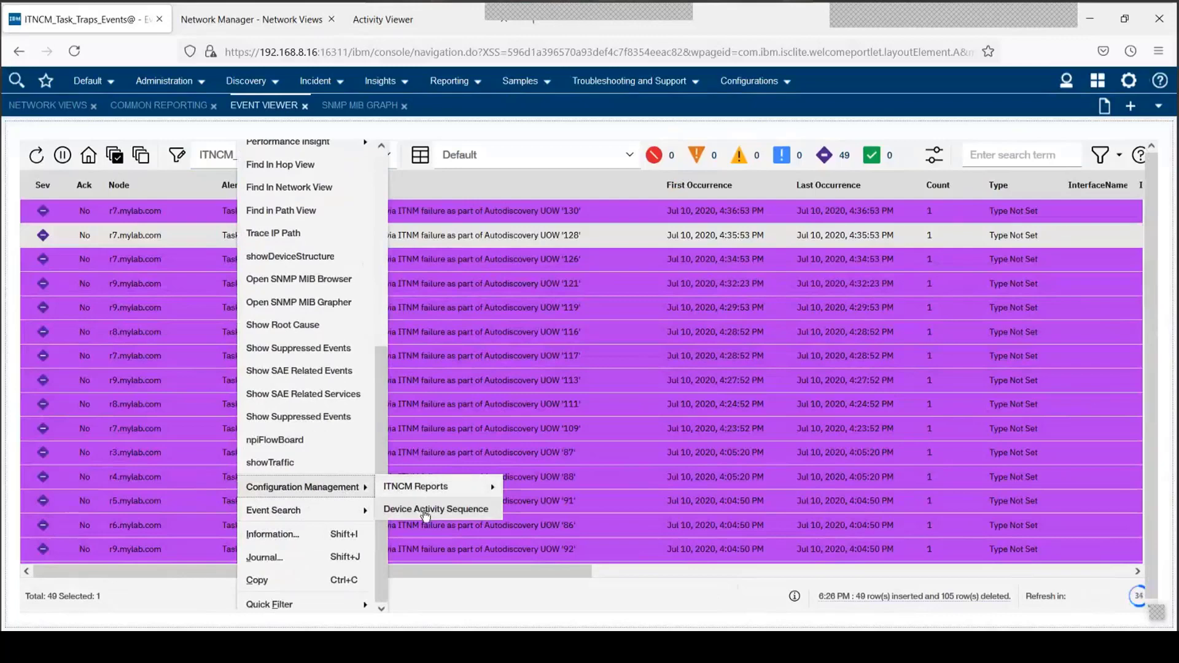
{"action": "left_click", "coordinate": [425, 511]}
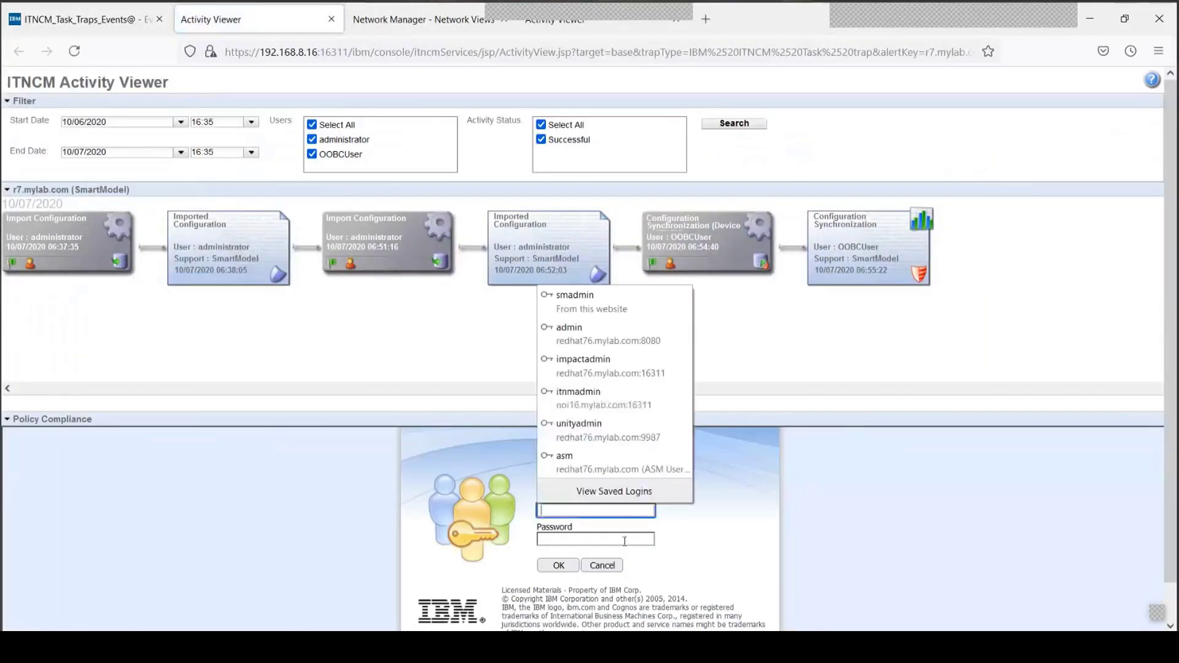
{"action": "left_click", "coordinate": [625, 540]}
{"action": "left_click", "coordinate": [569, 568]}
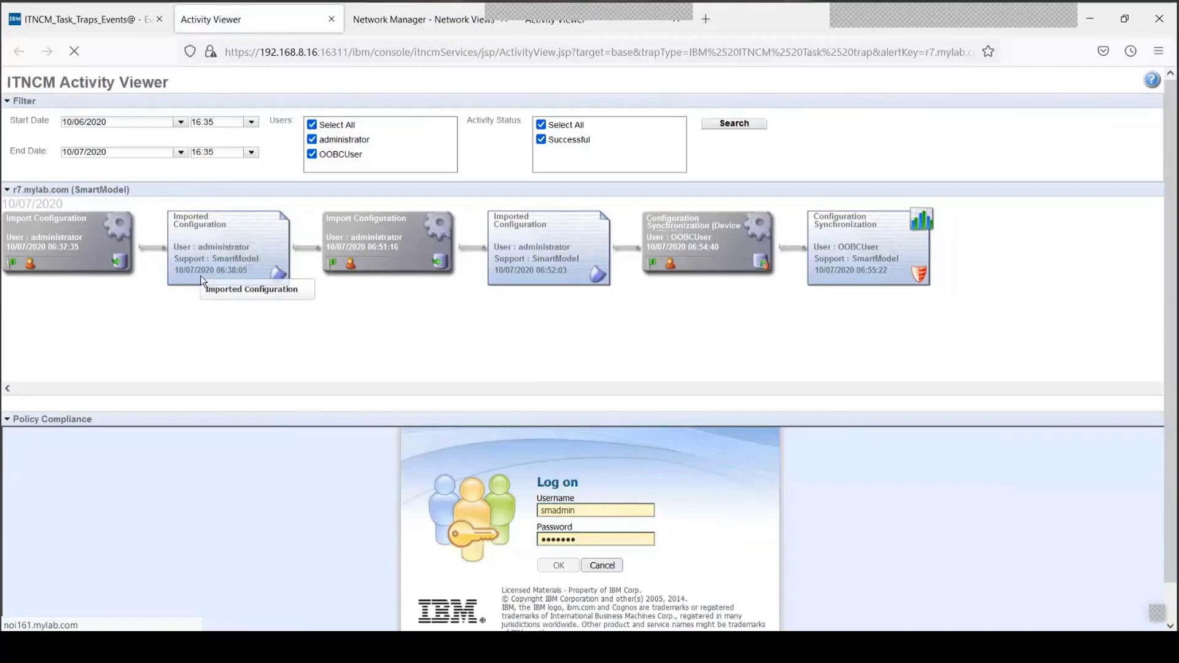
Examine the activity timeline of r7.mylab.com and the actions available for the Configuration Synchronization of UOW 153.
{"action": "mouse_move", "coordinate": [32, 249]}
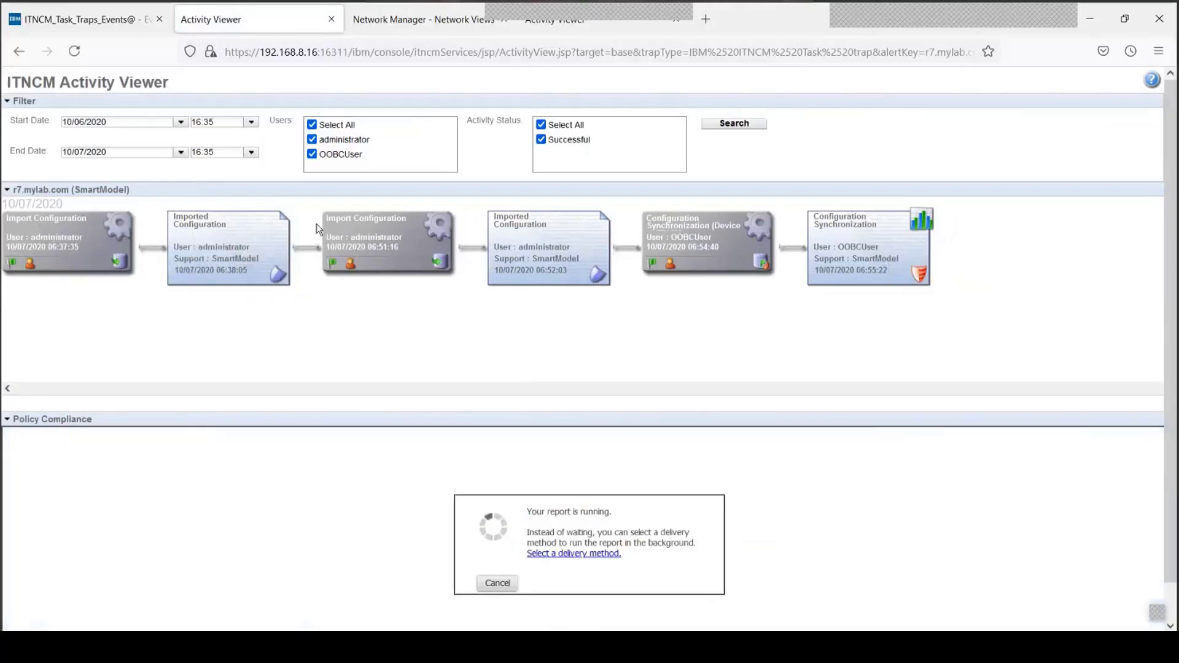
{"action": "mouse_move", "coordinate": [689, 238]}
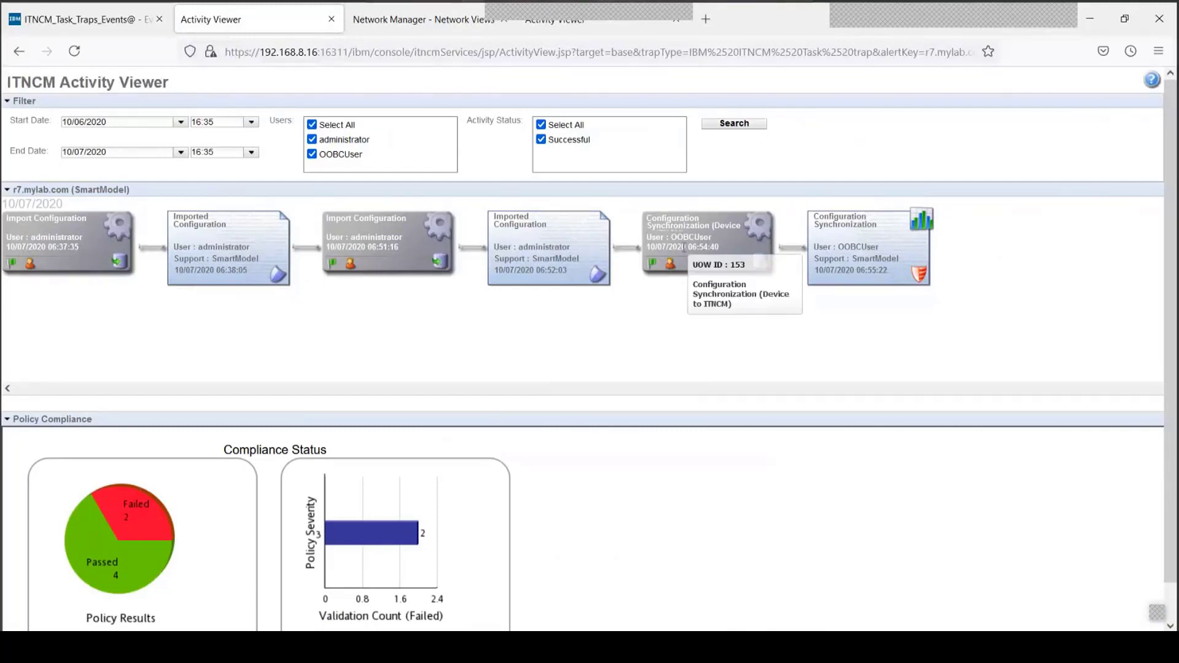
{"action": "right_click", "coordinate": [702, 254]}
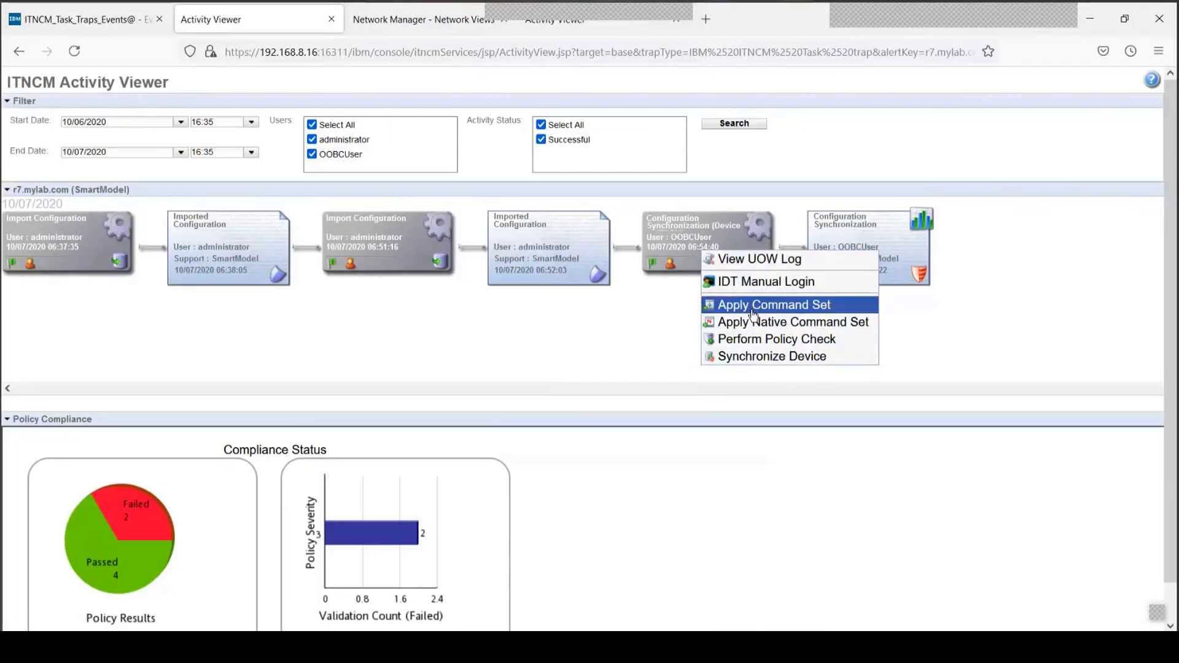
{"action": "left_click", "coordinate": [594, 323]}
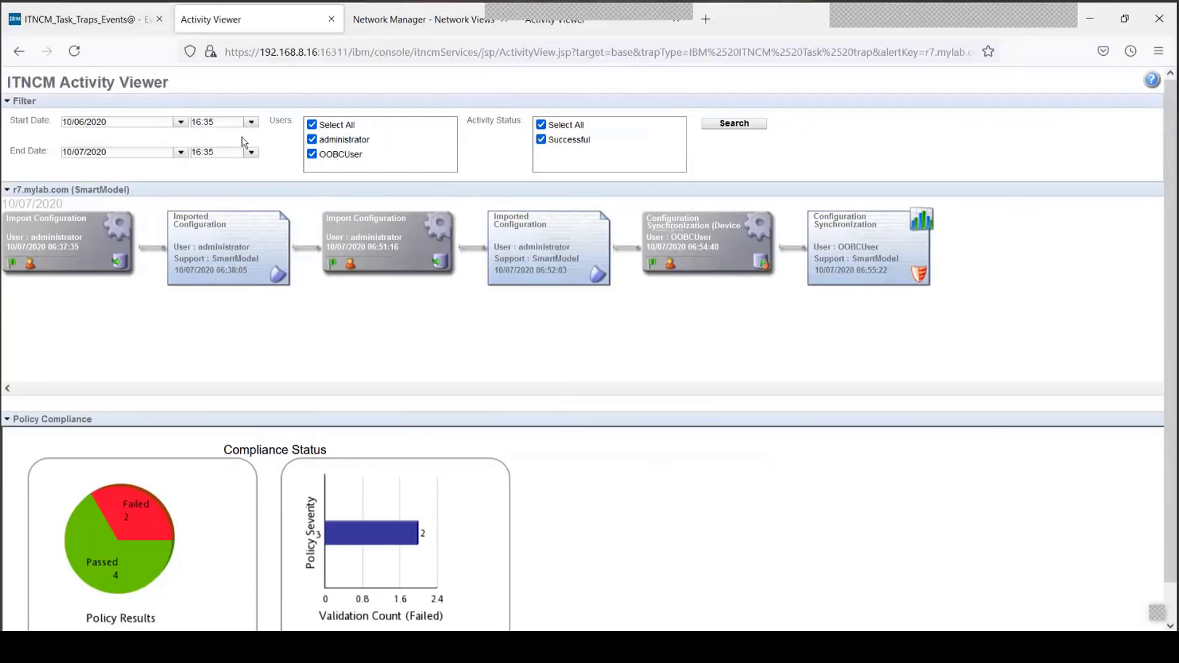
Return to the dashboard's event and network views and open the Network Health Dashboard.
{"action": "left_click", "coordinate": [86, 19]}
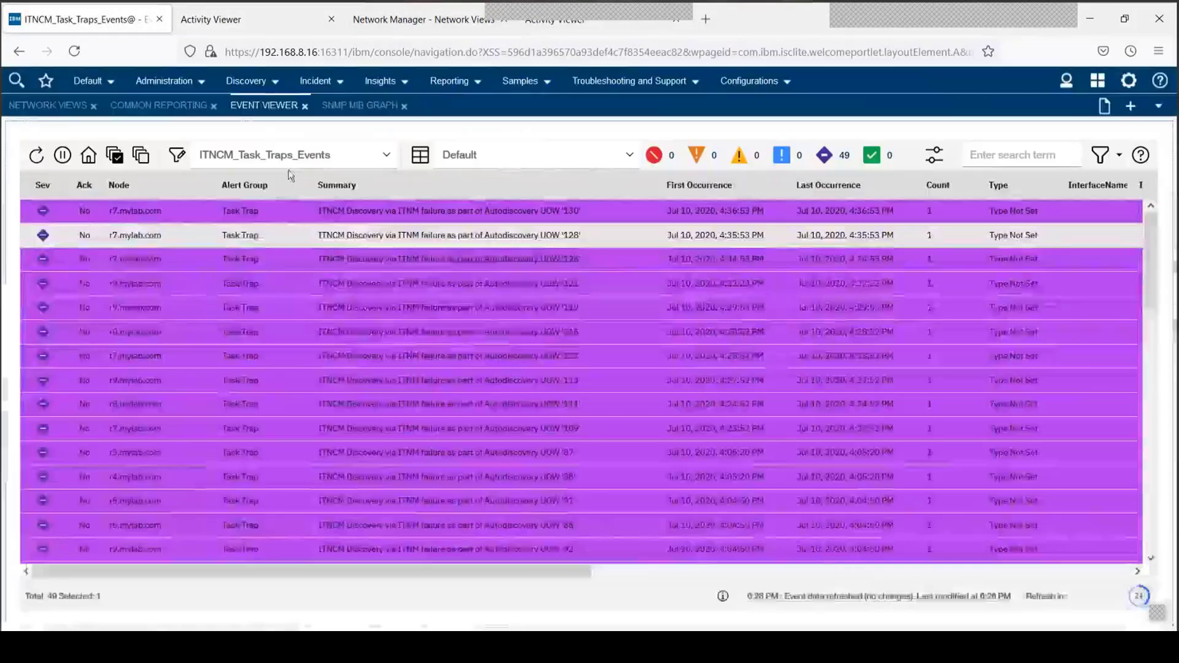
{"action": "left_click", "coordinate": [259, 91]}
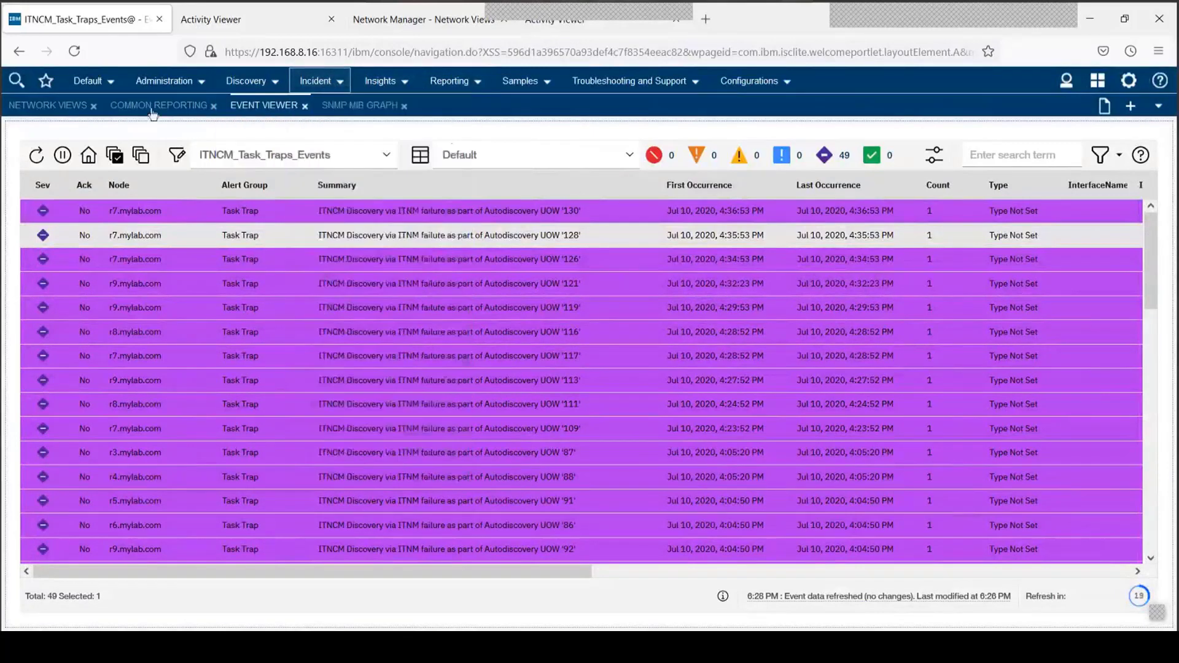
{"action": "left_click", "coordinate": [85, 106]}
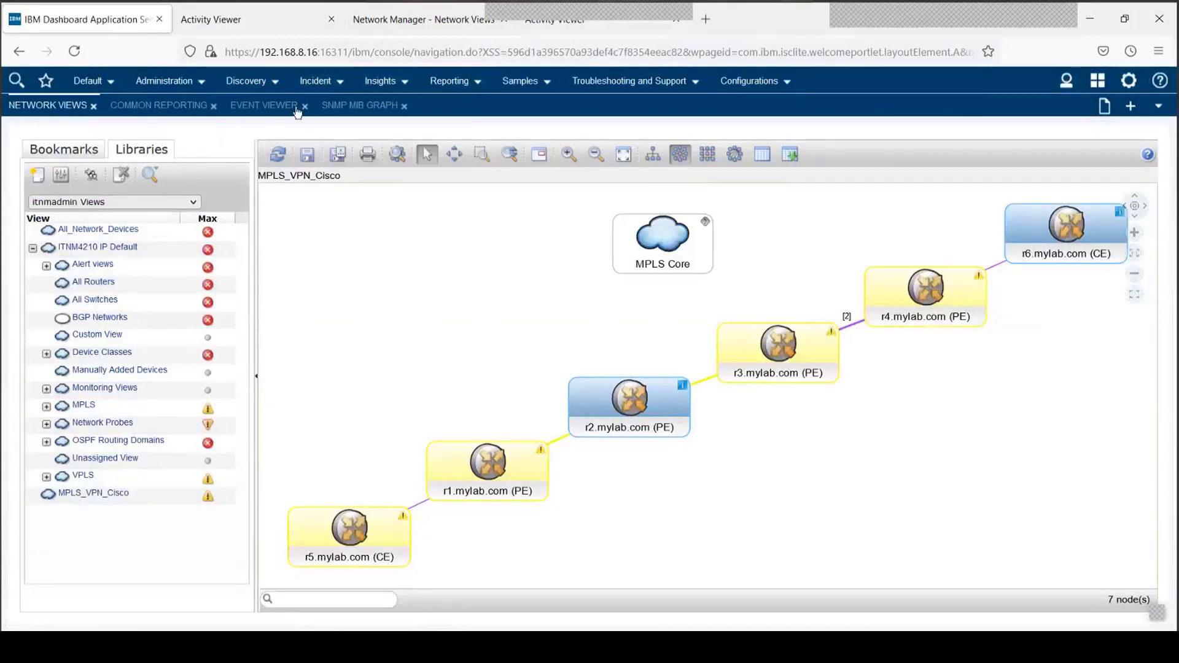
{"action": "left_click", "coordinate": [319, 85]}
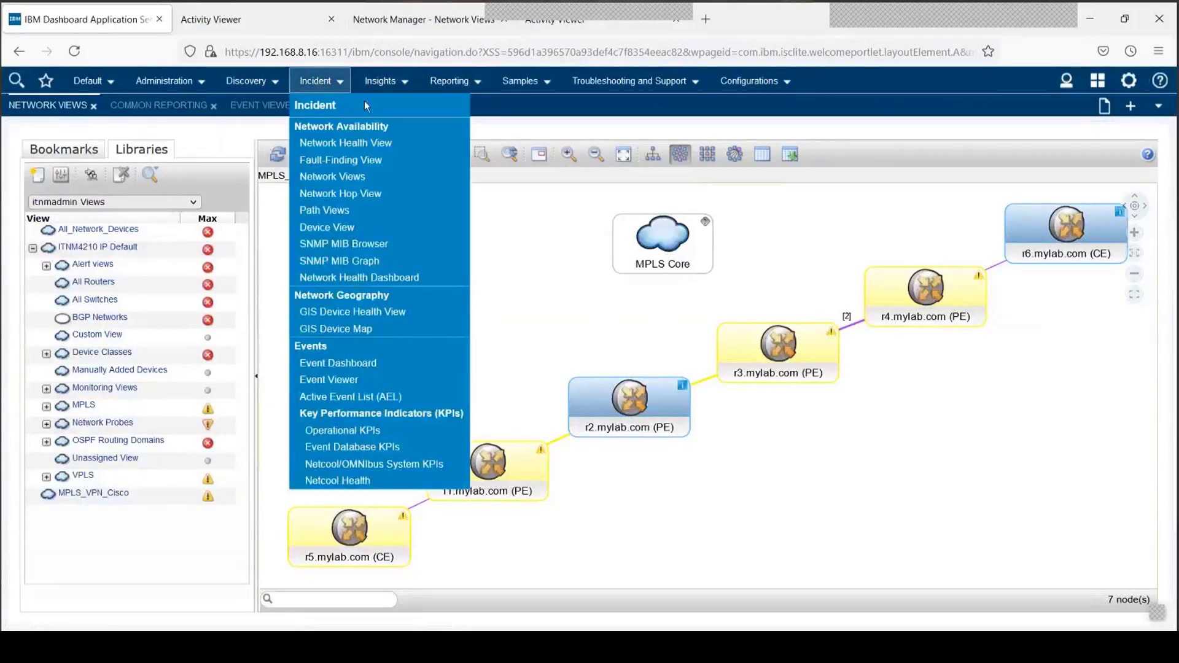
{"action": "left_click", "coordinate": [430, 281]}
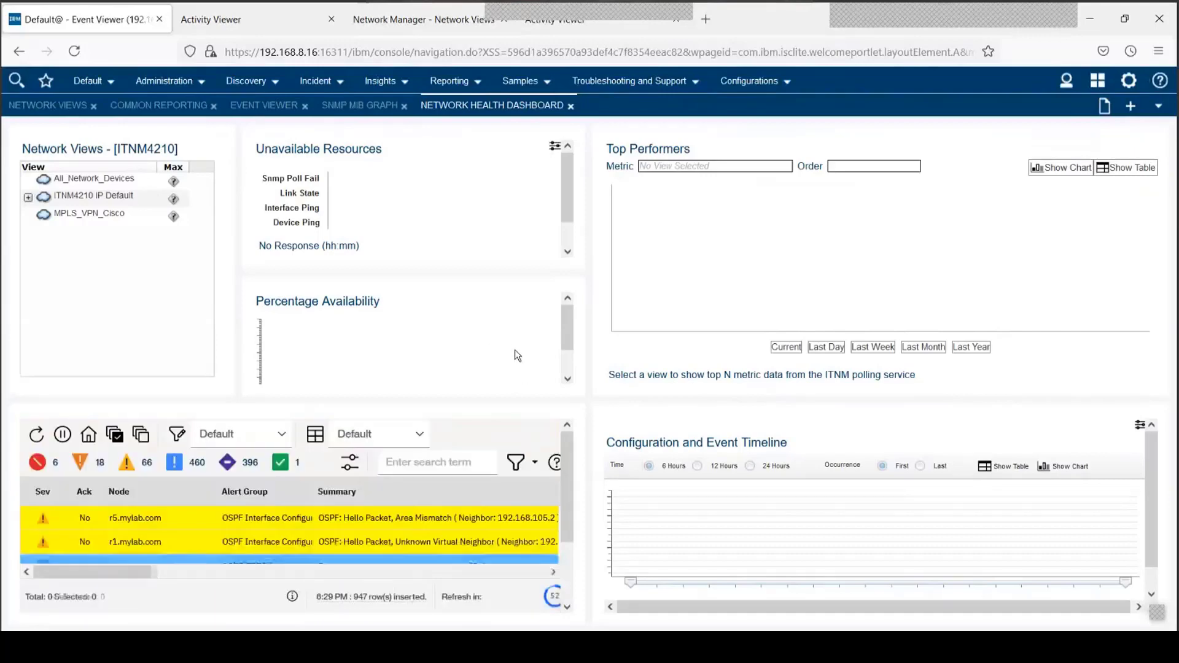
Display the health of All_Network_Devices and review its unavailable resources and the metrics offered for Top Performers.
{"action": "left_click", "coordinate": [94, 180]}
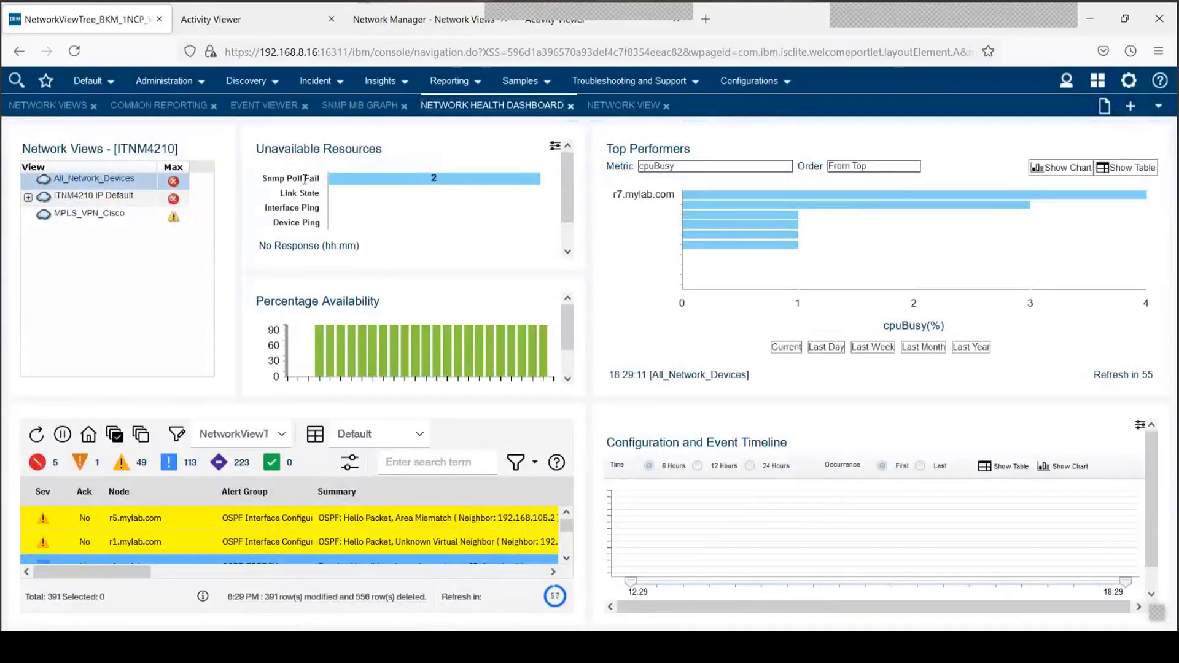
{"action": "mouse_move", "coordinate": [351, 182]}
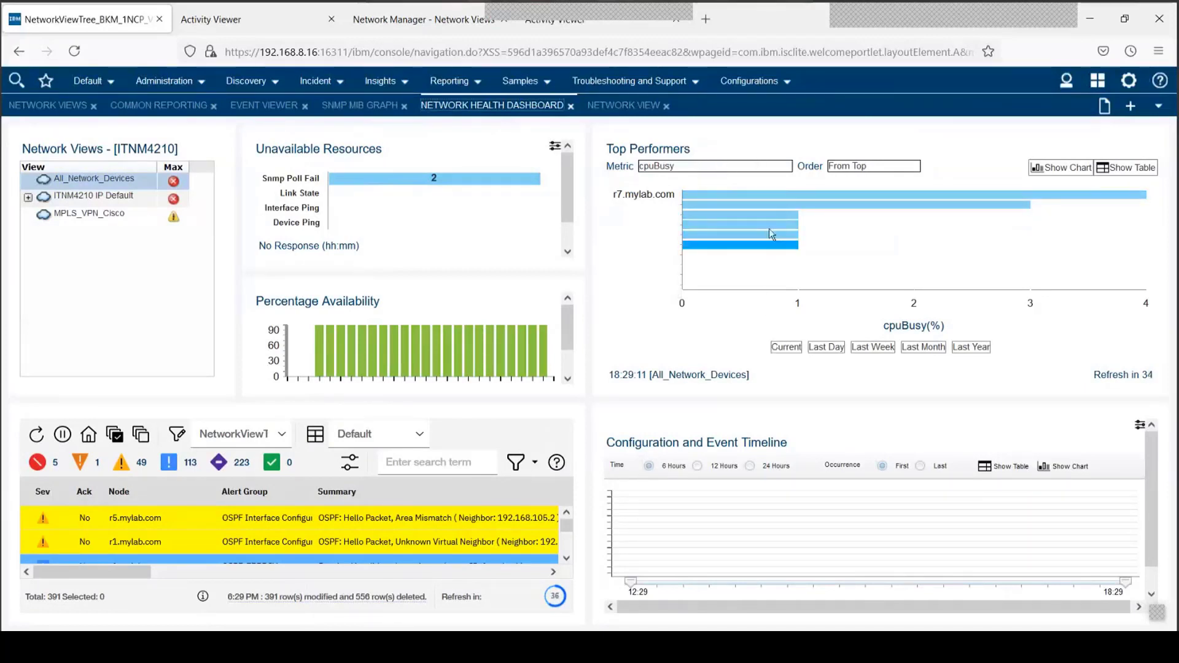
{"action": "double_click", "coordinate": [761, 165]}
{"action": "left_click", "coordinate": [759, 167]}
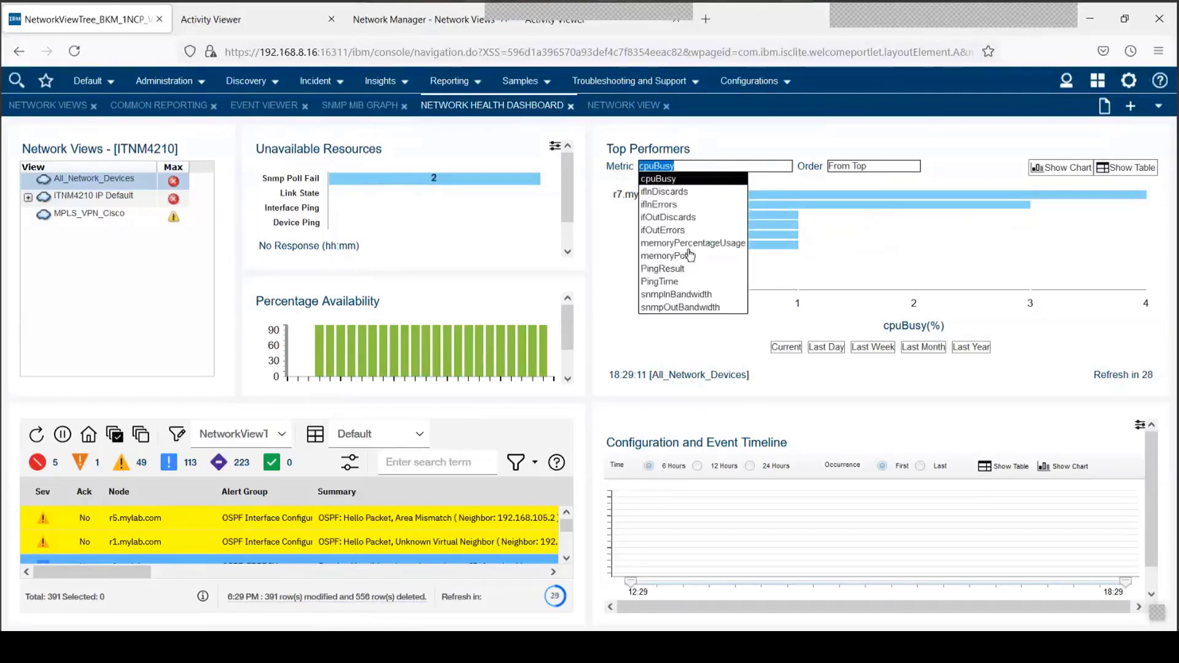
{"action": "left_click", "coordinate": [950, 138]}
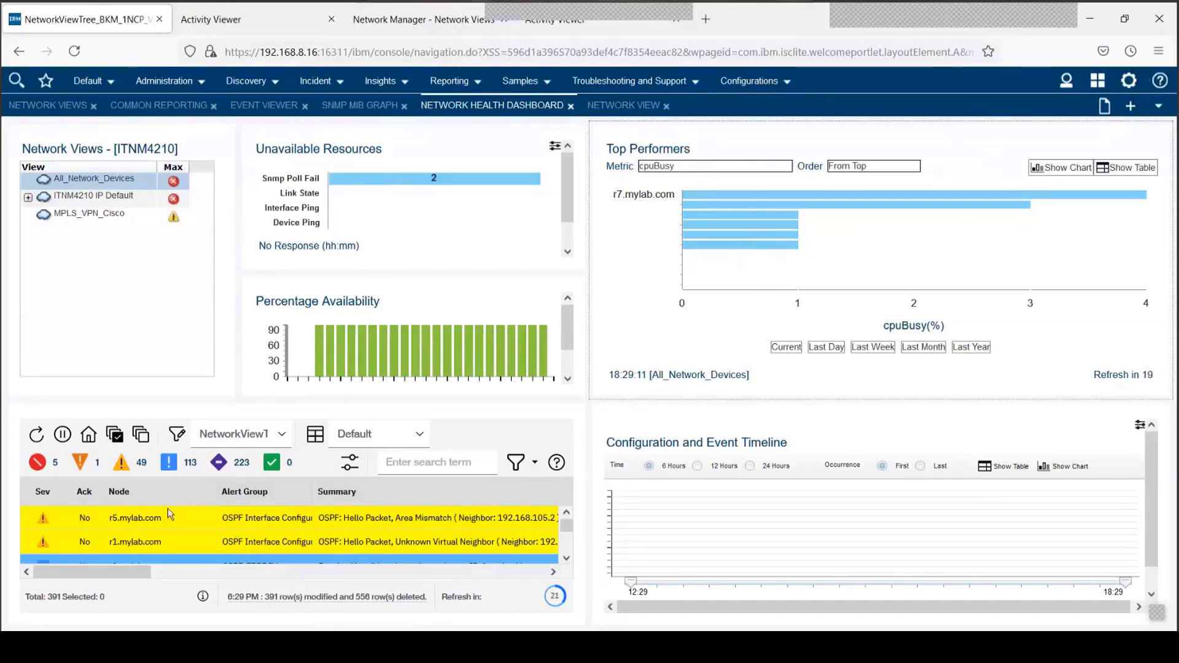
Expand ITNM4210 IP Default in the network views and select All Switches.
{"action": "left_click", "coordinate": [28, 197]}
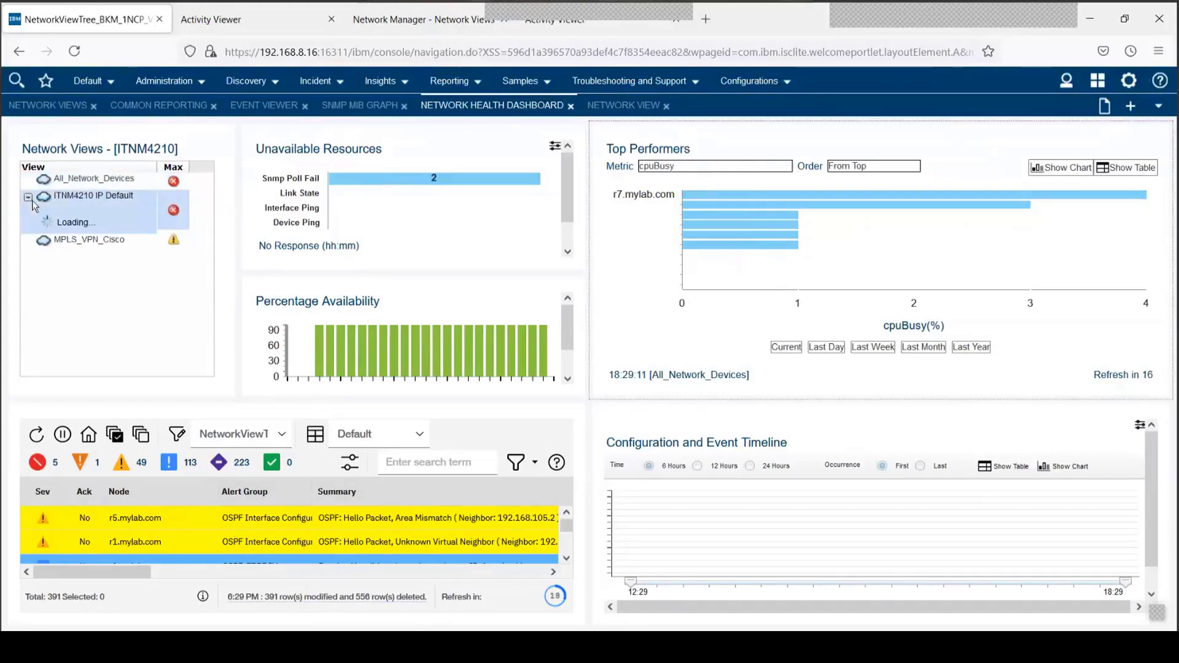
{"action": "left_click", "coordinate": [97, 249]}
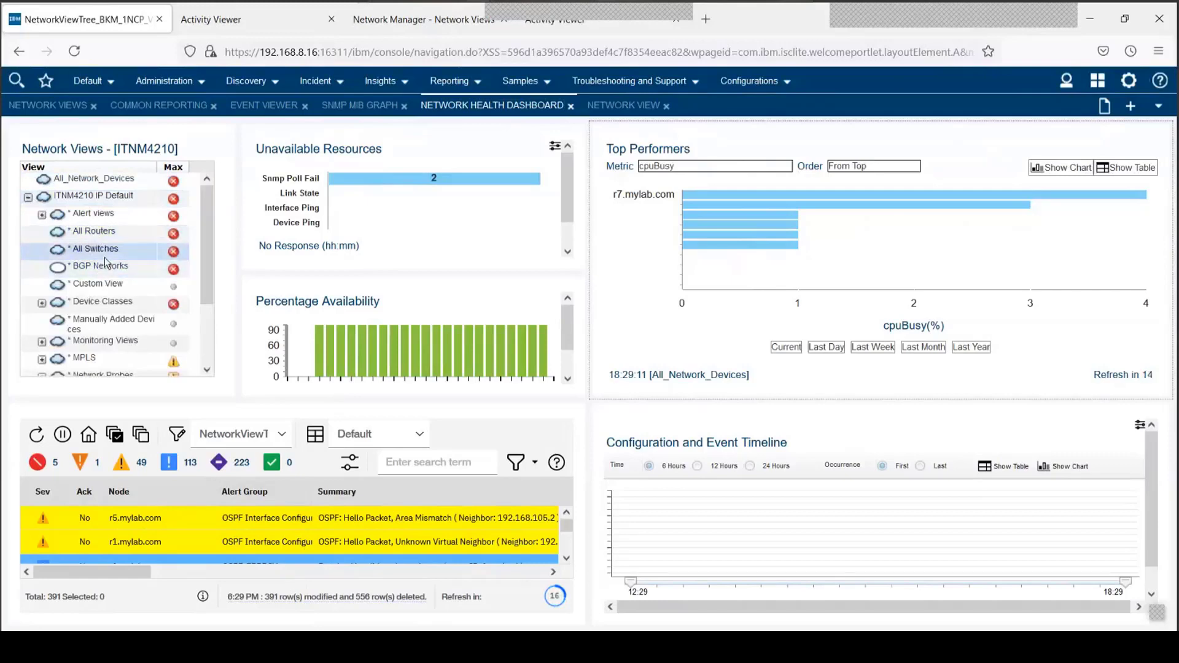